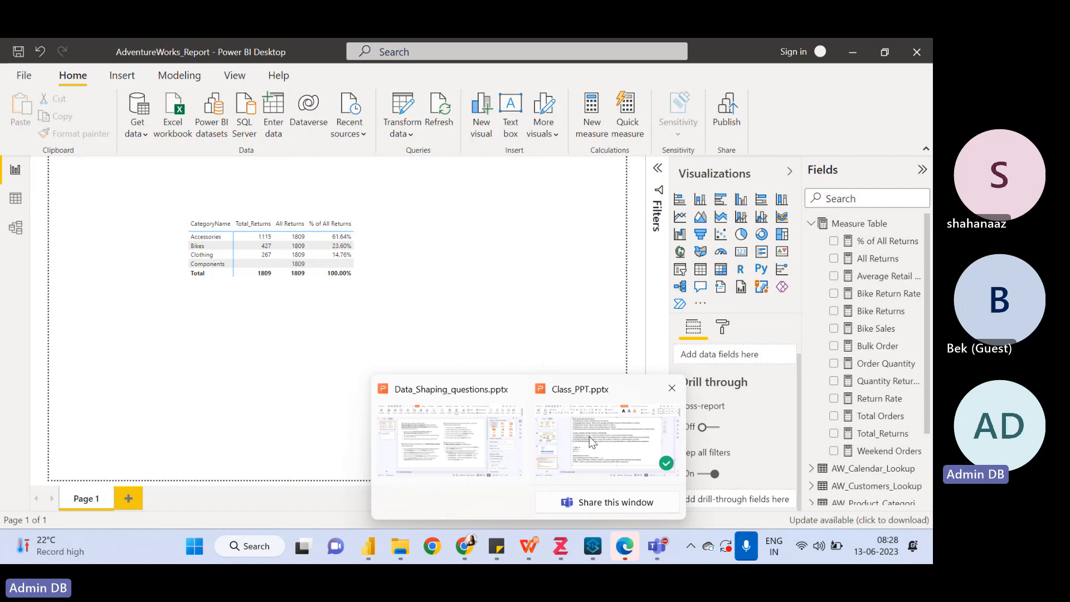
Review the DAX function notes on slide 32 of Class_PPT.pptx in WPS Office, and return to Power BI Desktop
left_click(589, 436)
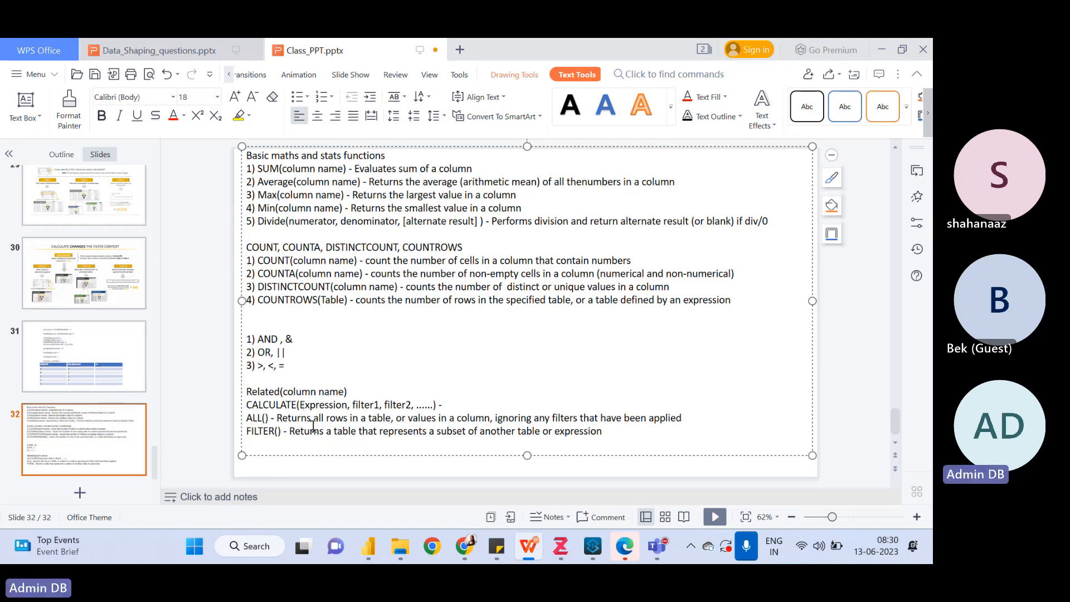
left_click(368, 544)
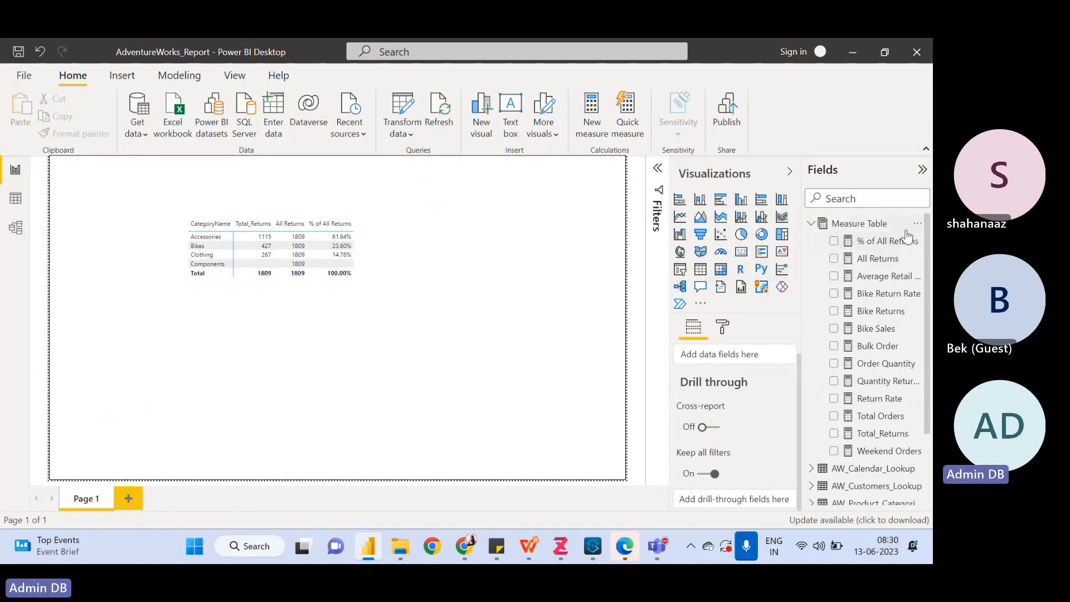
Create a measure in Measure Table named Overall Avg. Price, starting its CALCULATE formula with 'Measure Table'[Average Retail Price] as the expression
left_click(917, 228)
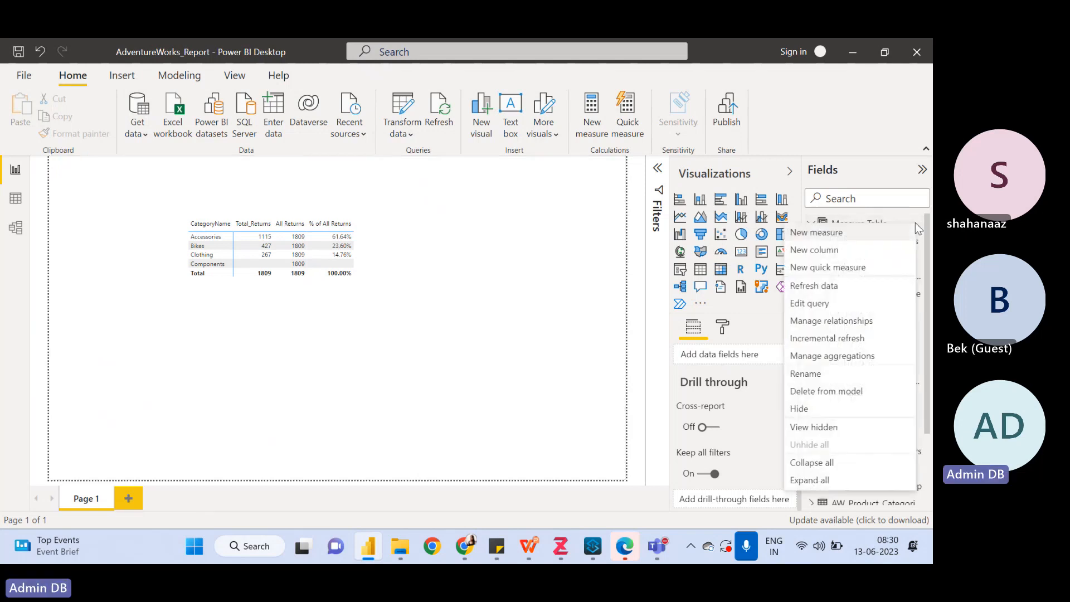
left_click(916, 223)
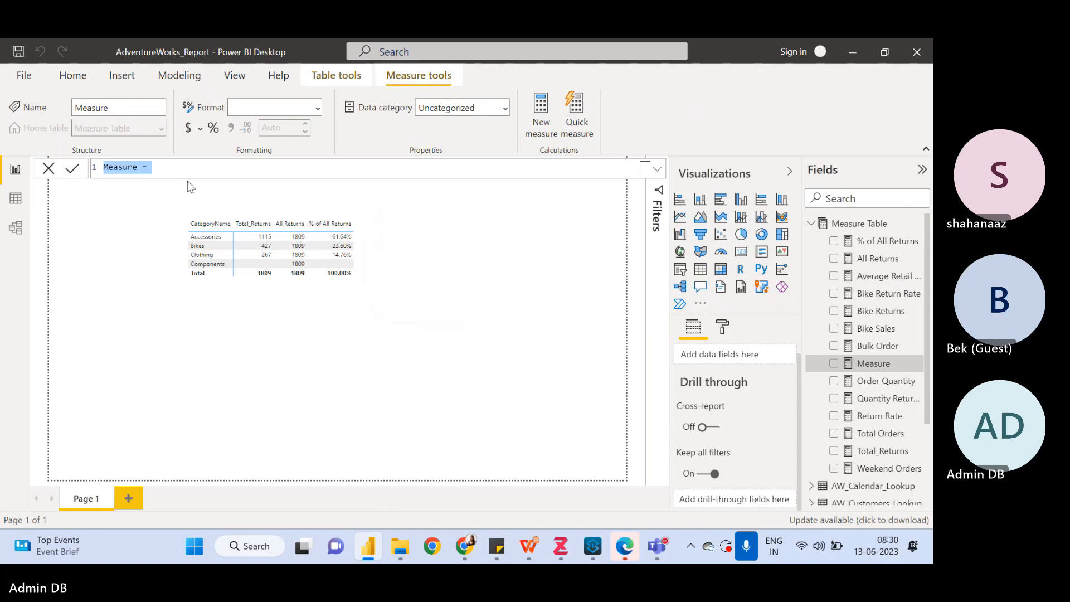
type("Overall Avg. ")
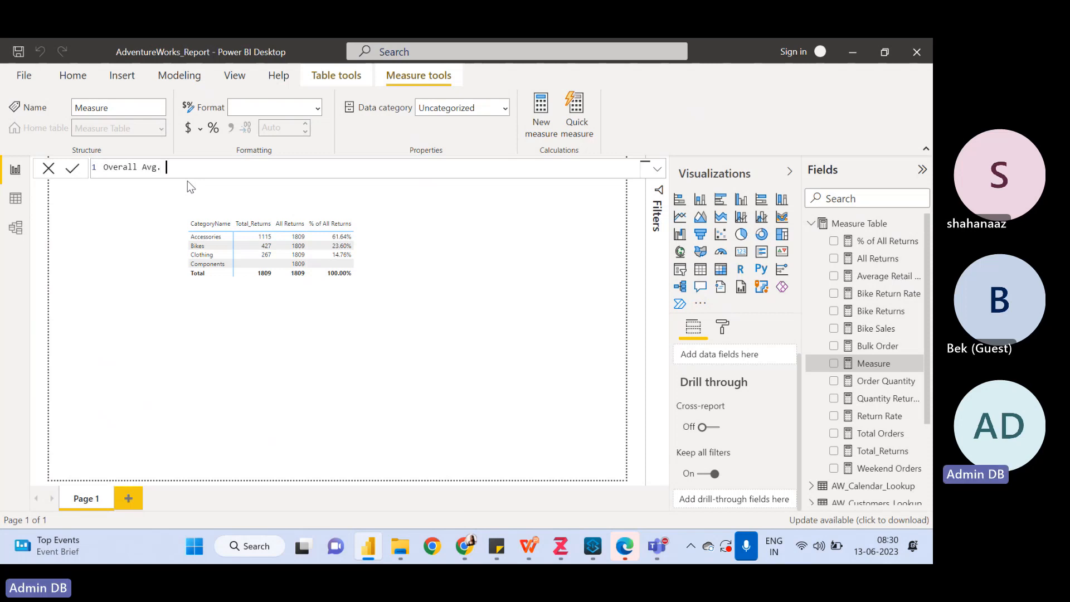
type("Price = CALCULATE(")
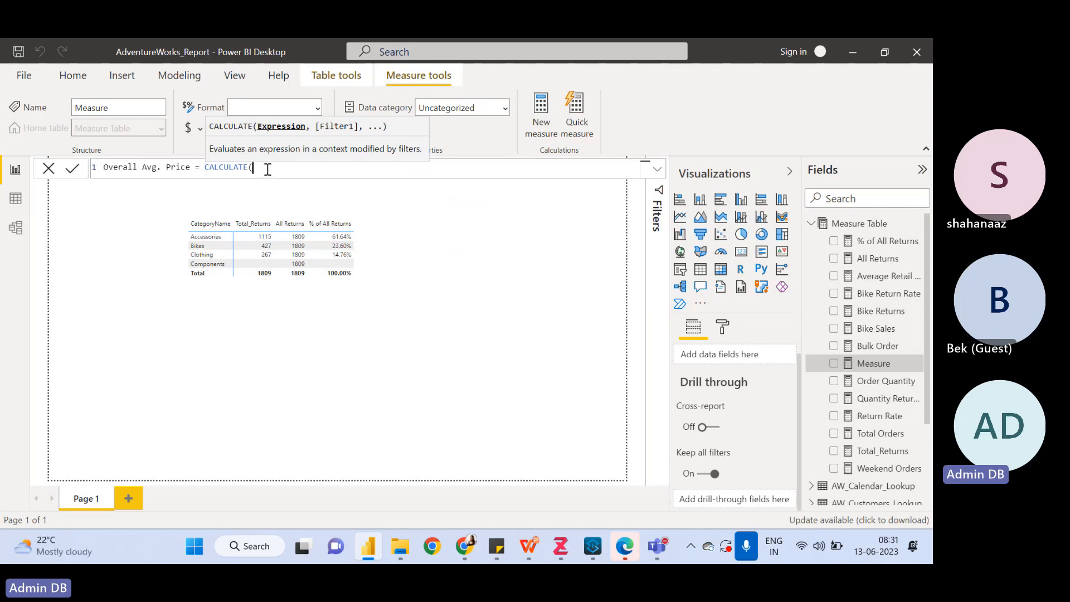
type("av")
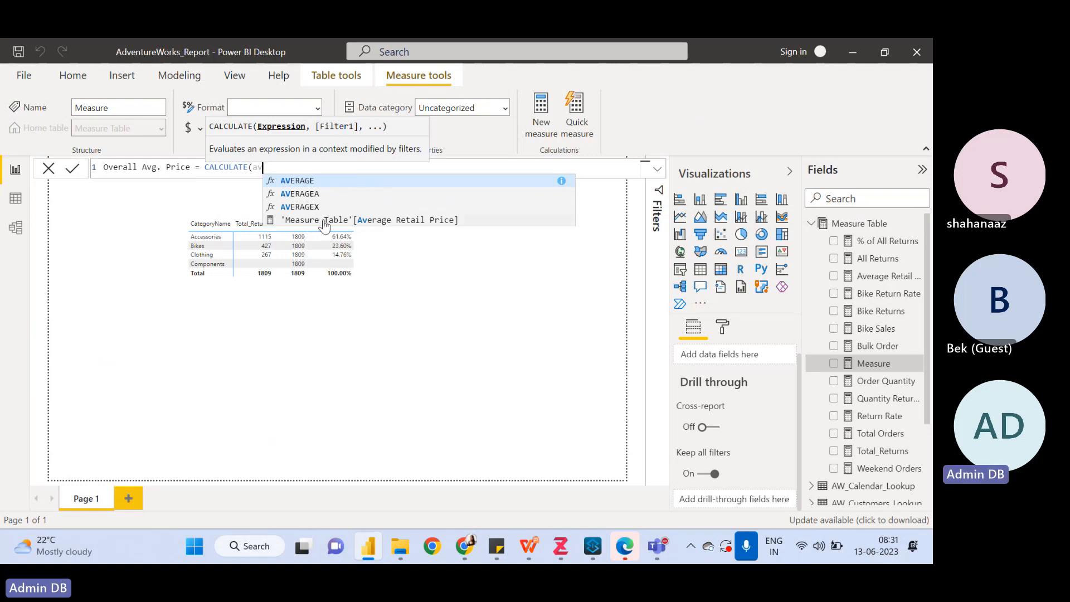
left_click(324, 220)
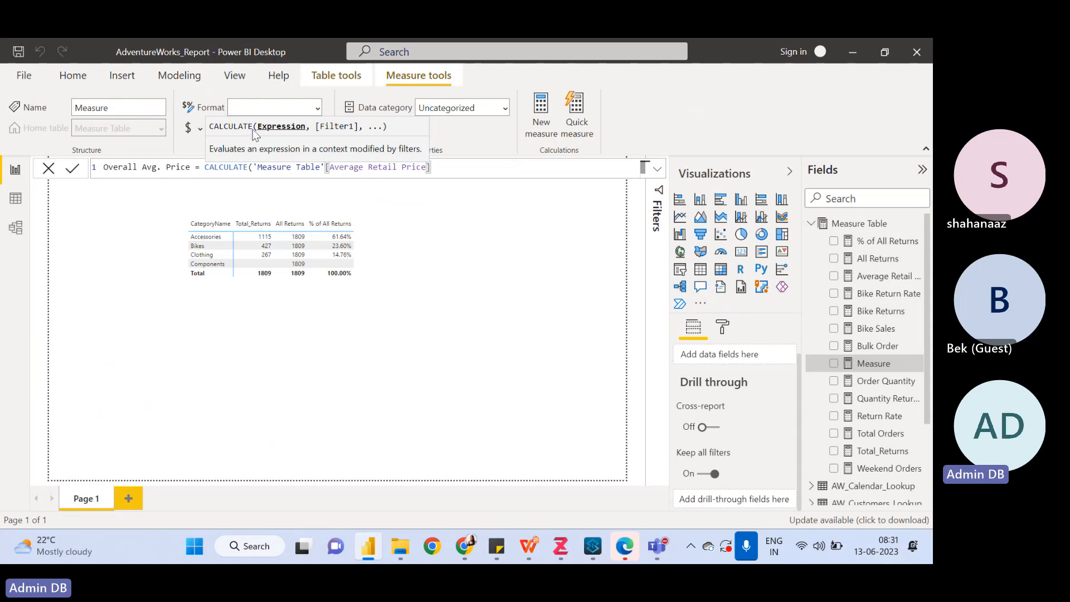
type(",")
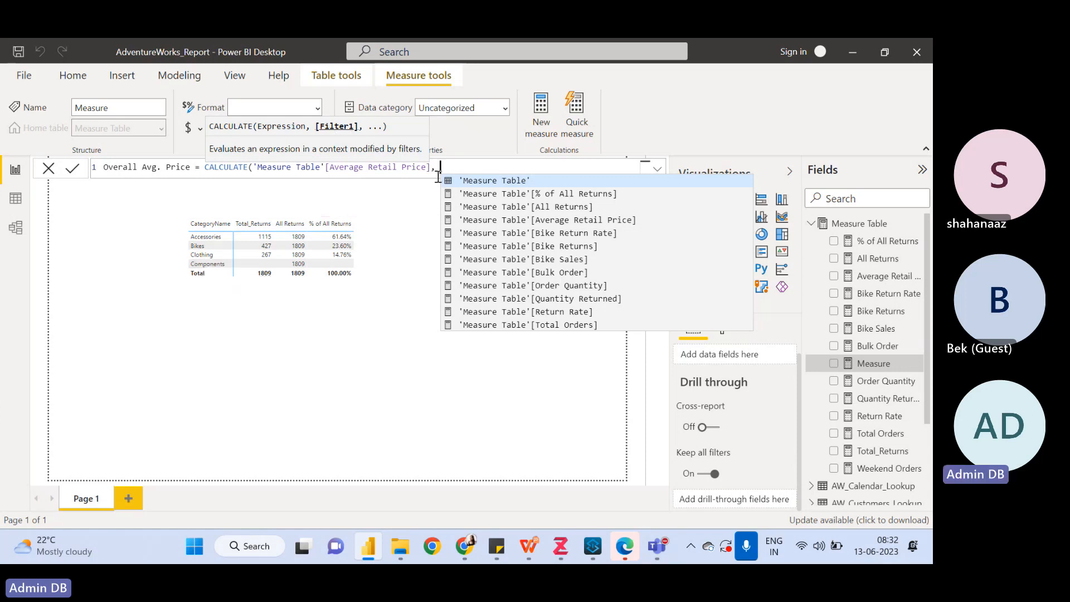
Complete the Overall Avg. Price formula with ALL(AW_Products_Lookup) as the filter argument and commit the measure
type("ALL(")
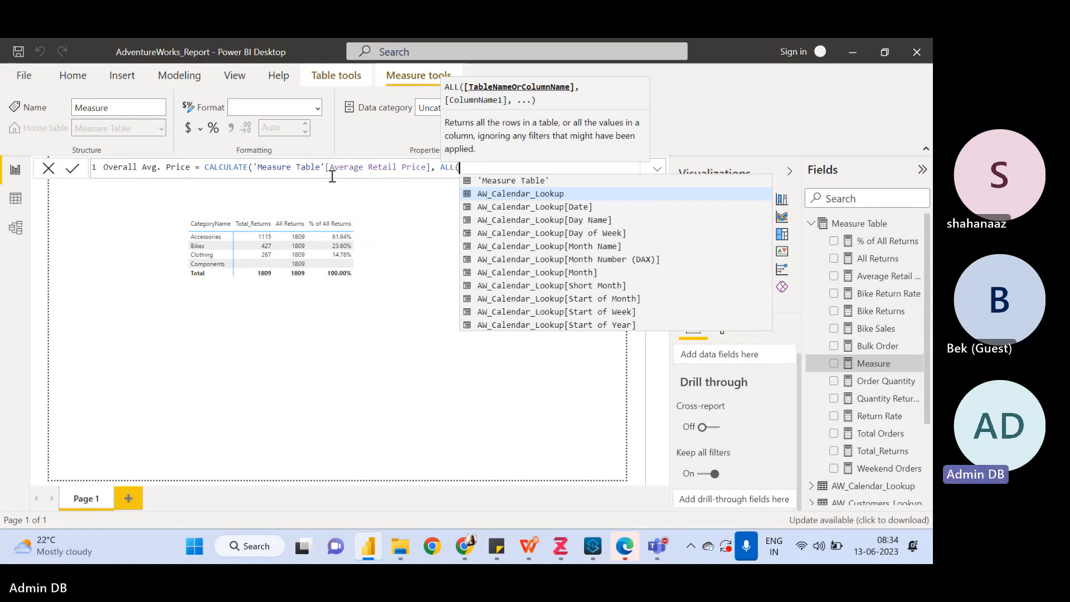
double_click(443, 169)
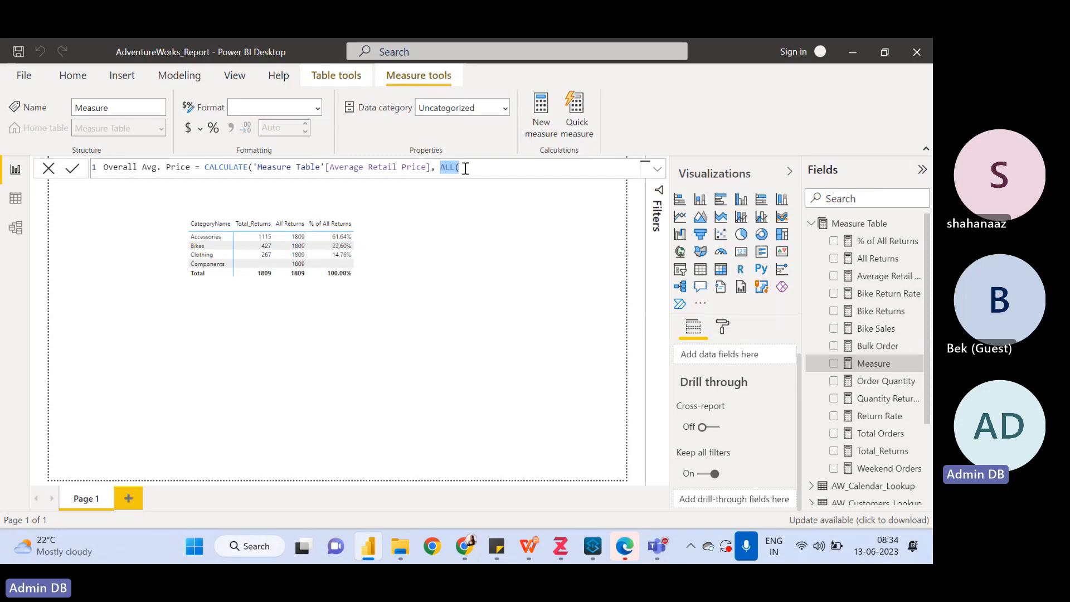
left_click(466, 169)
type("Pr")
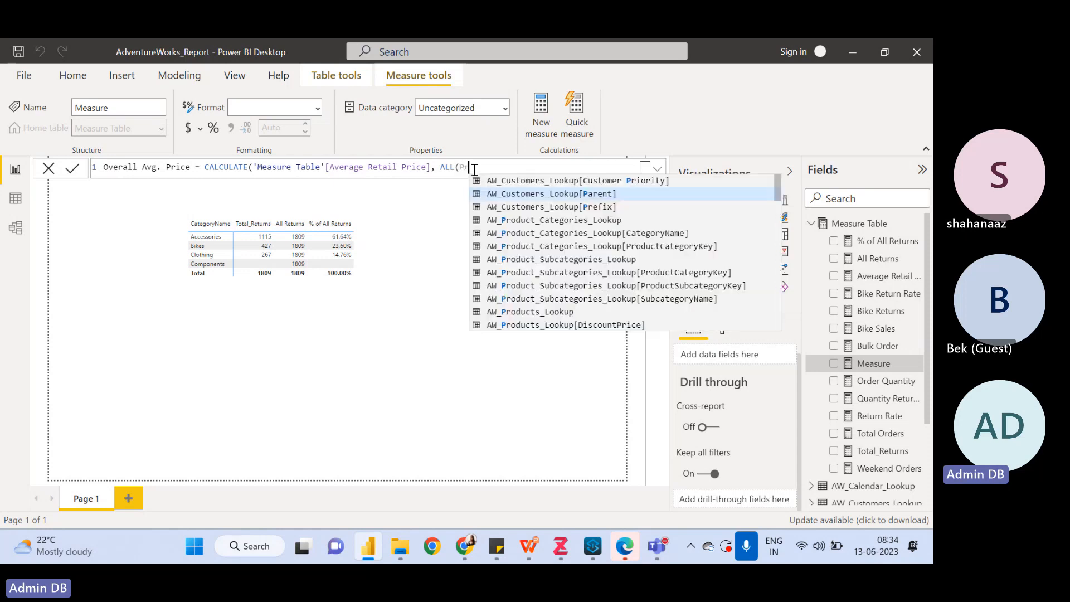
type("oduct")
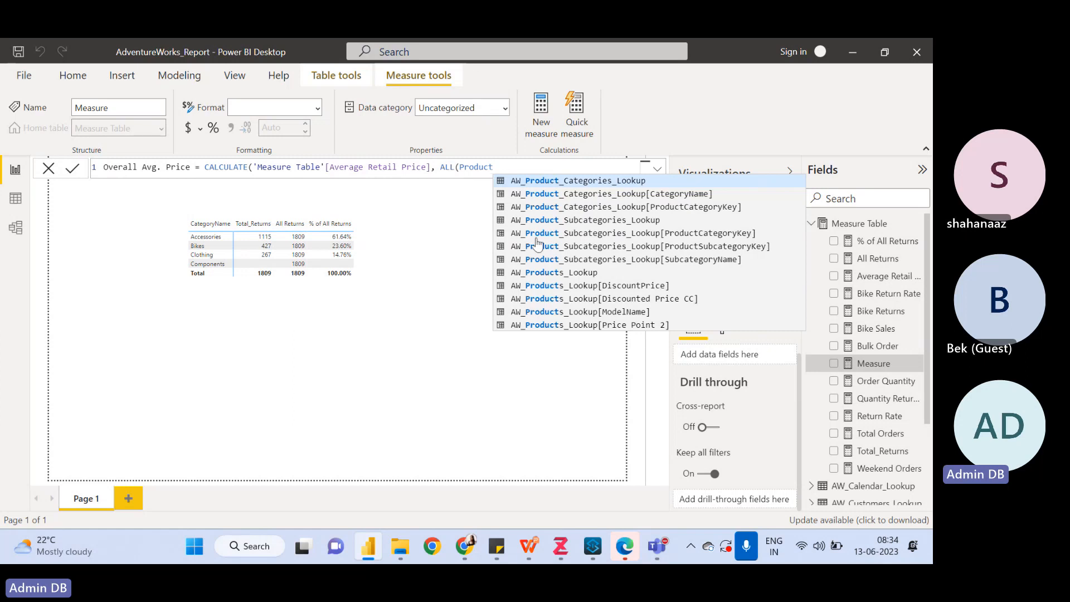
left_click(559, 275)
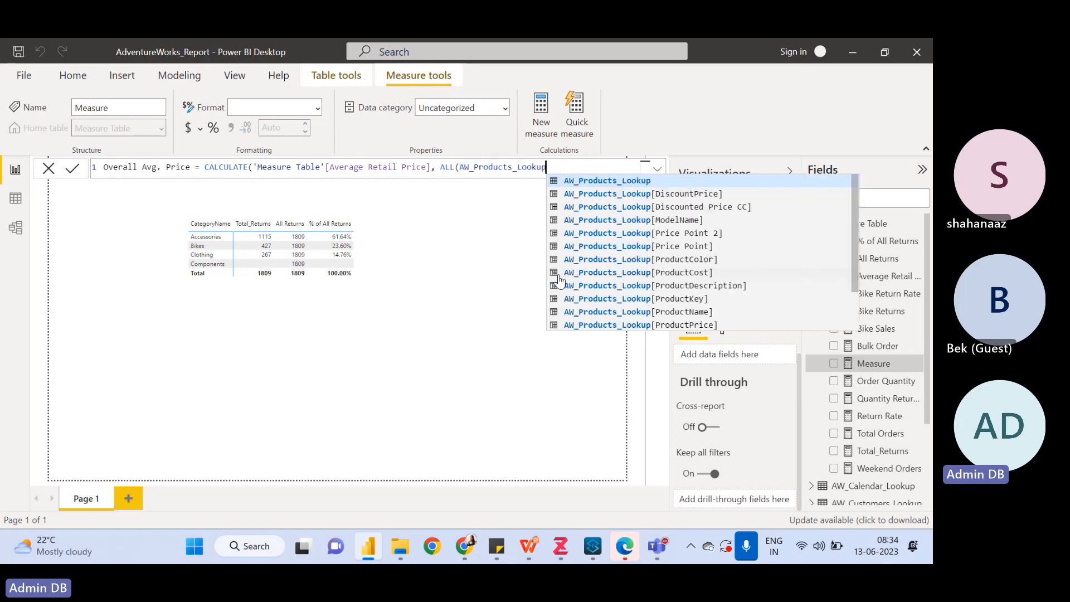
type("))")
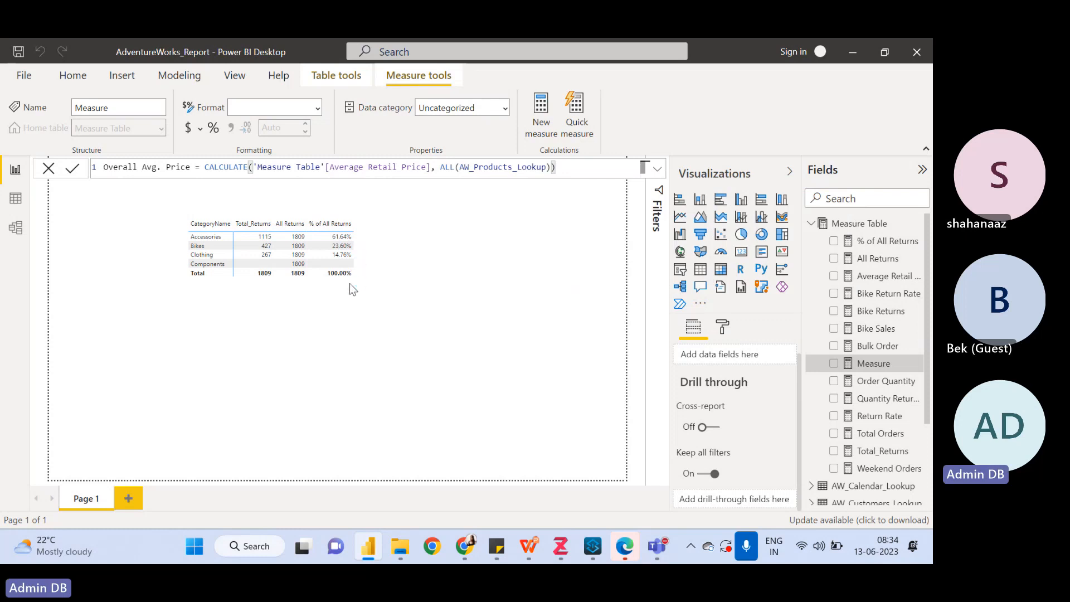
key("Return")
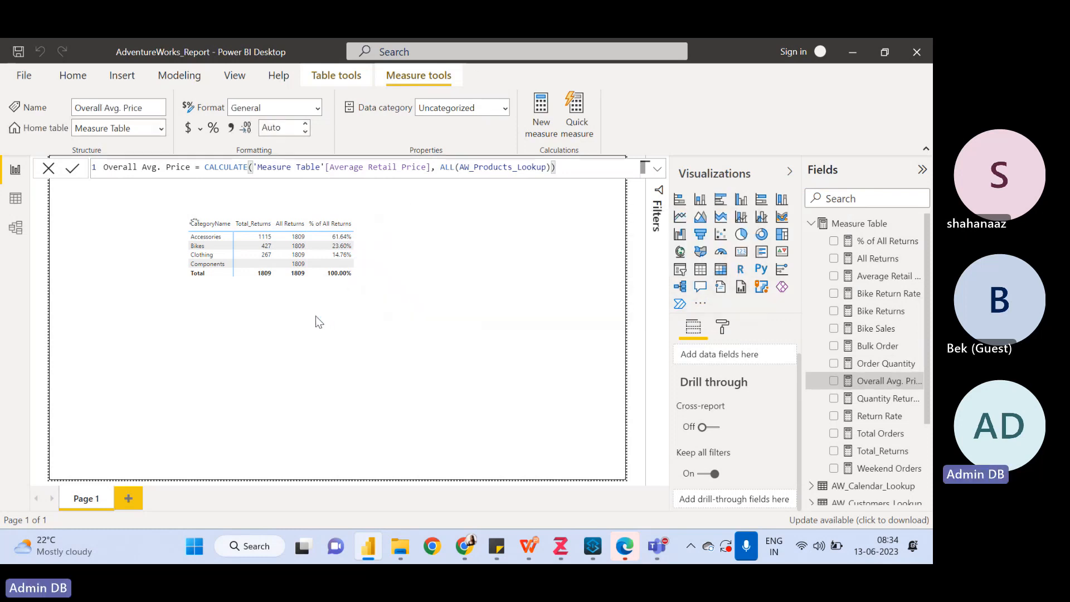
Add Overall Avg. Price to the CategoryName matrix and remove % of All Returns, All Returns and Total_Returns from its values
left_click(315, 321)
left_click(322, 270)
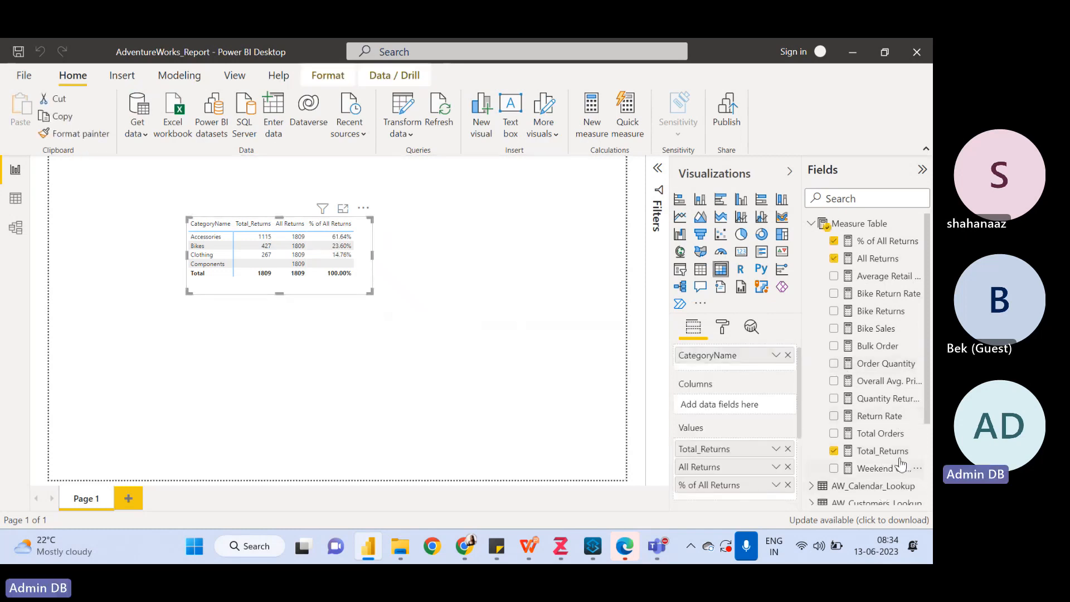
left_click_drag(881, 381, 735, 488)
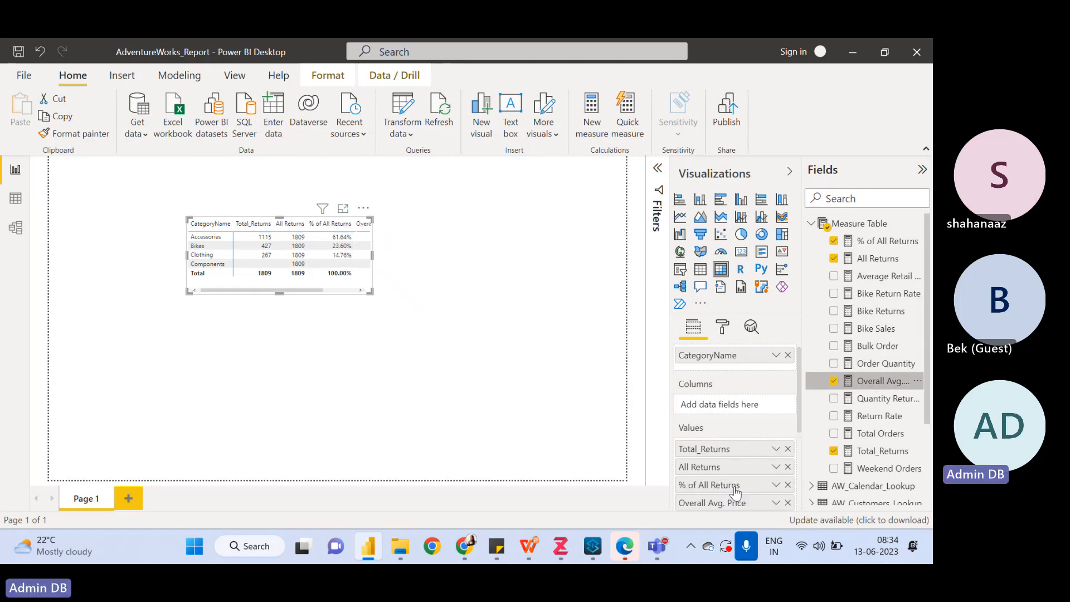
left_click(787, 485)
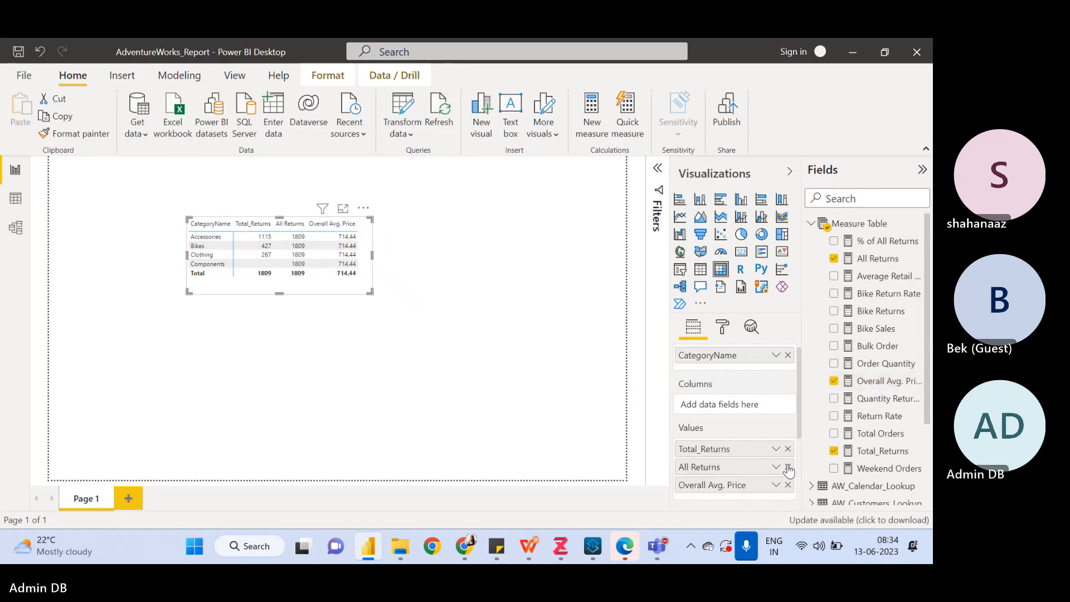
left_click(787, 467)
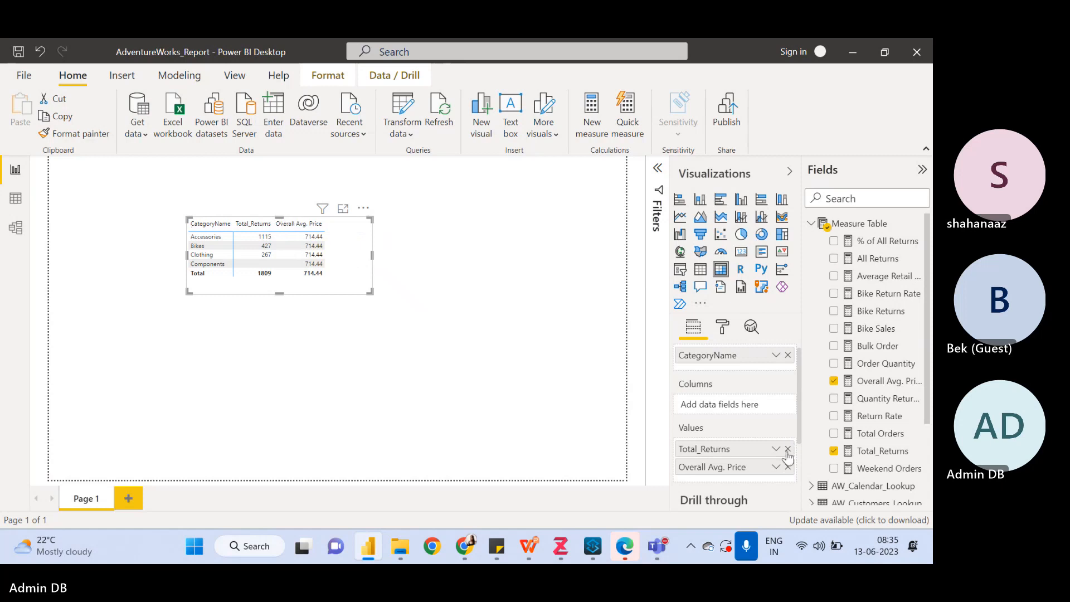
left_click(787, 451)
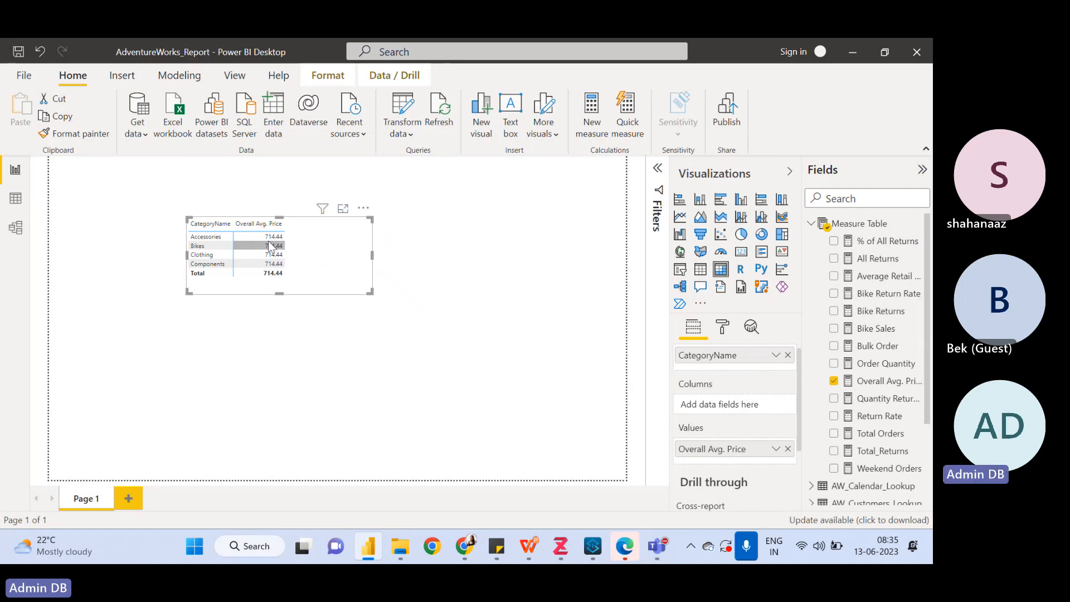
Add Total Orders to the matrix values and place it ahead of Overall Avg. Price
mouse_move(270, 240)
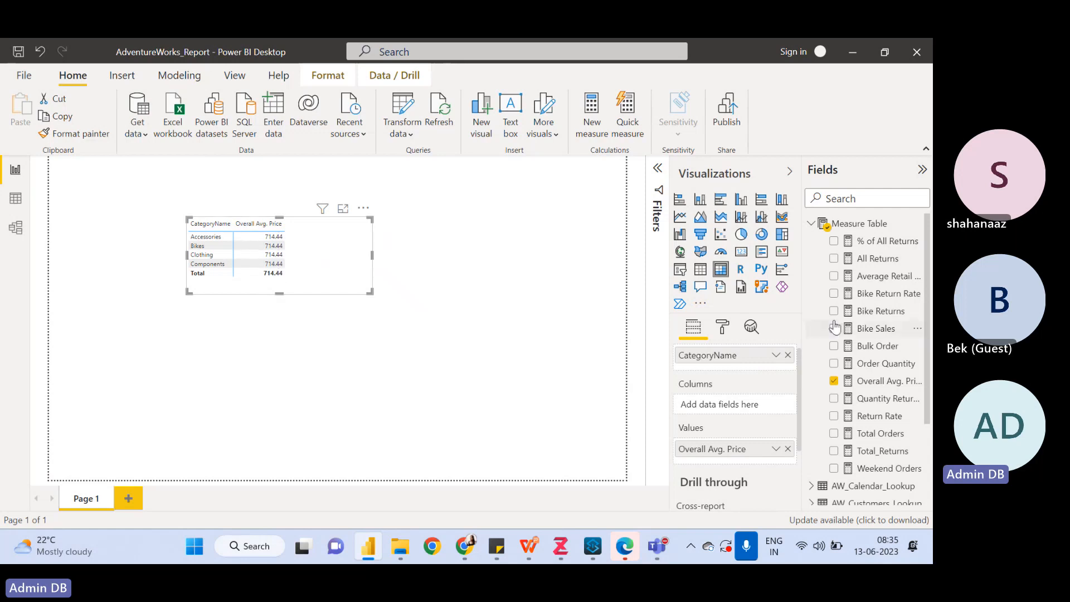
left_click_drag(892, 433, 731, 437)
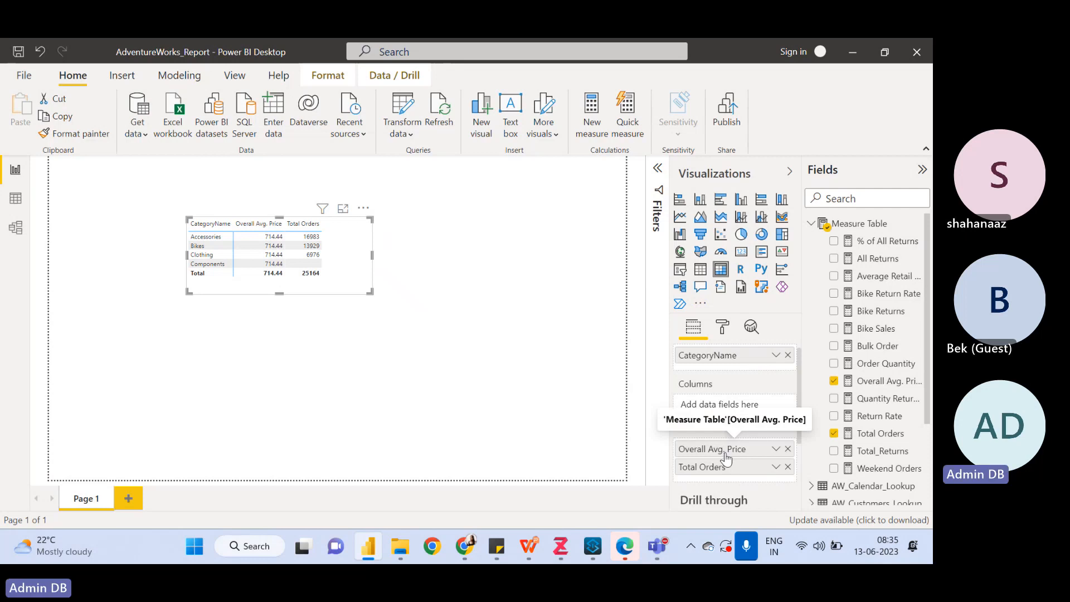
left_click_drag(724, 450, 726, 488)
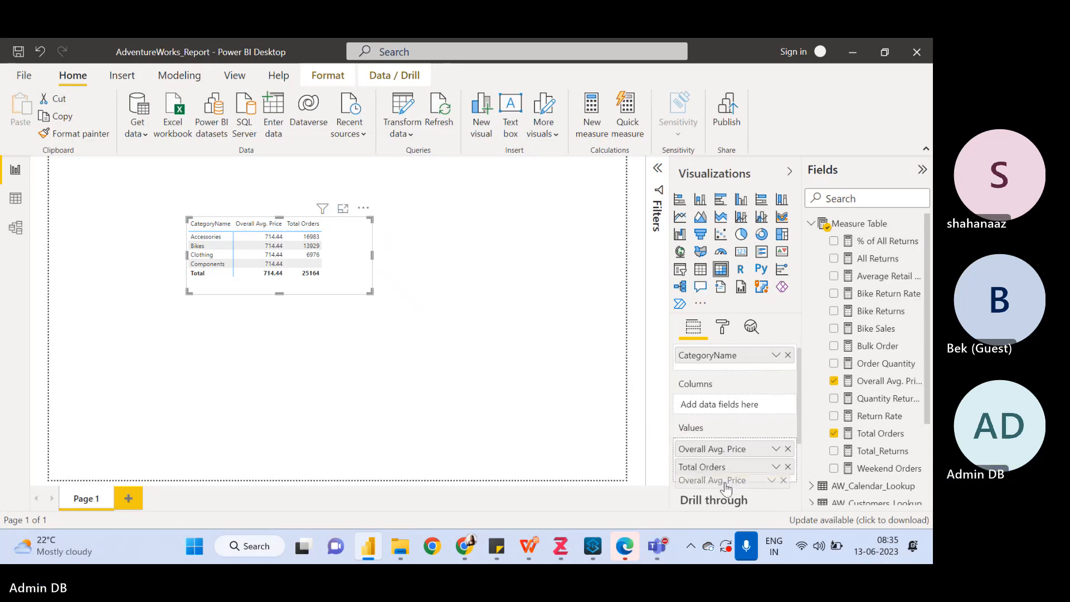
left_click_drag(725, 488, 722, 448)
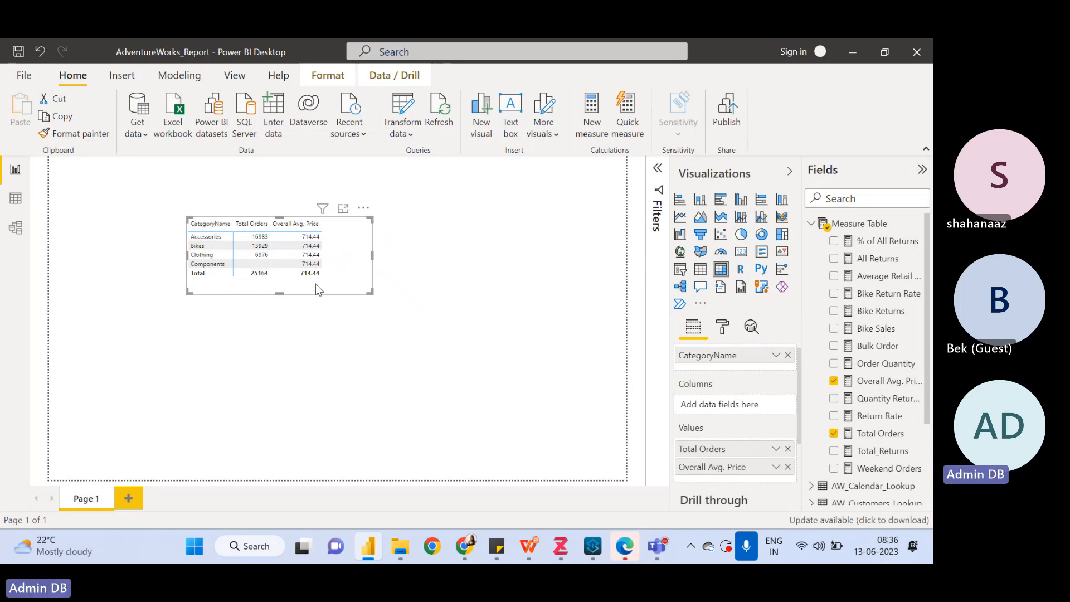
left_click(269, 240)
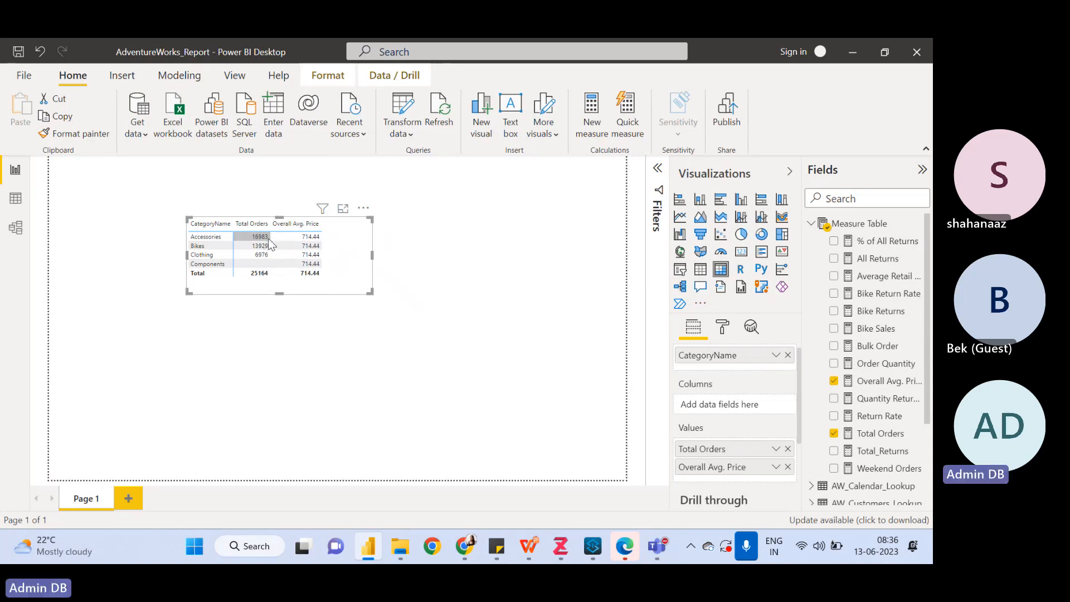
left_click(318, 238)
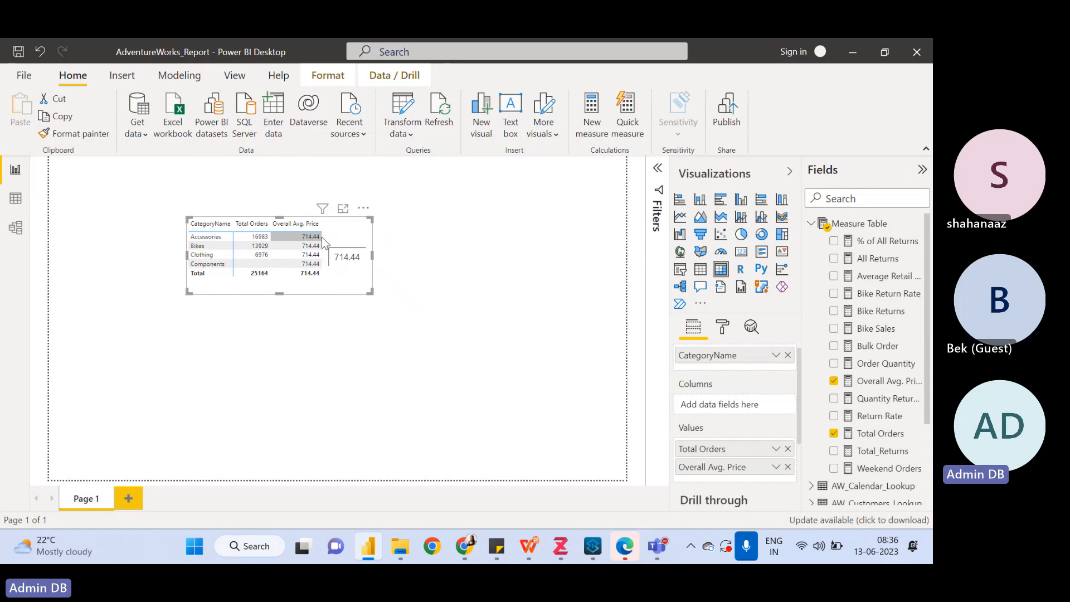
left_click(297, 254)
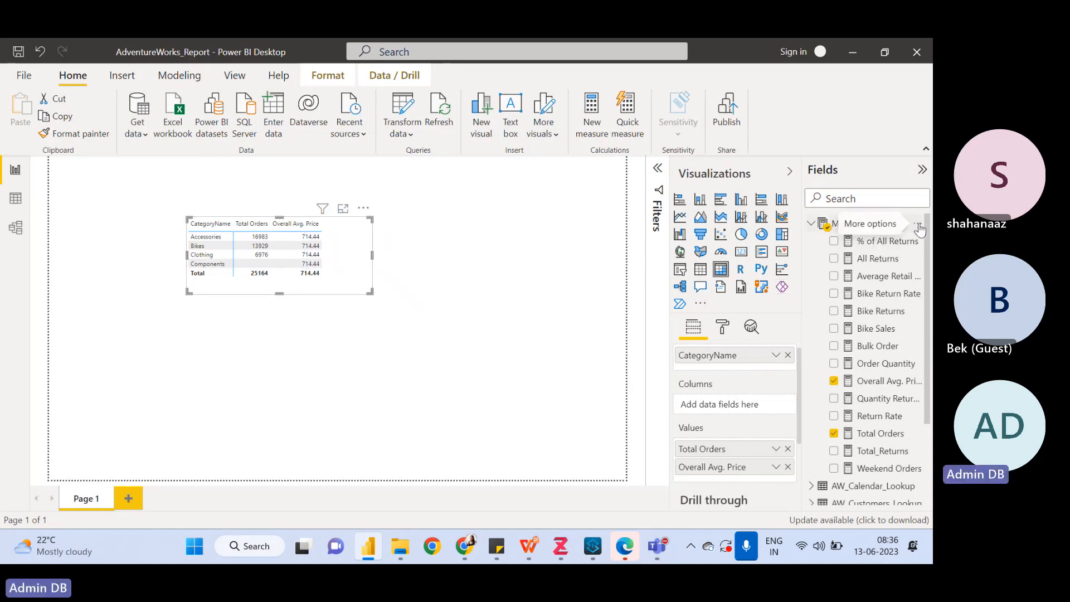
Create a new measure in Measure Table named High Ticket Orders
left_click(917, 226)
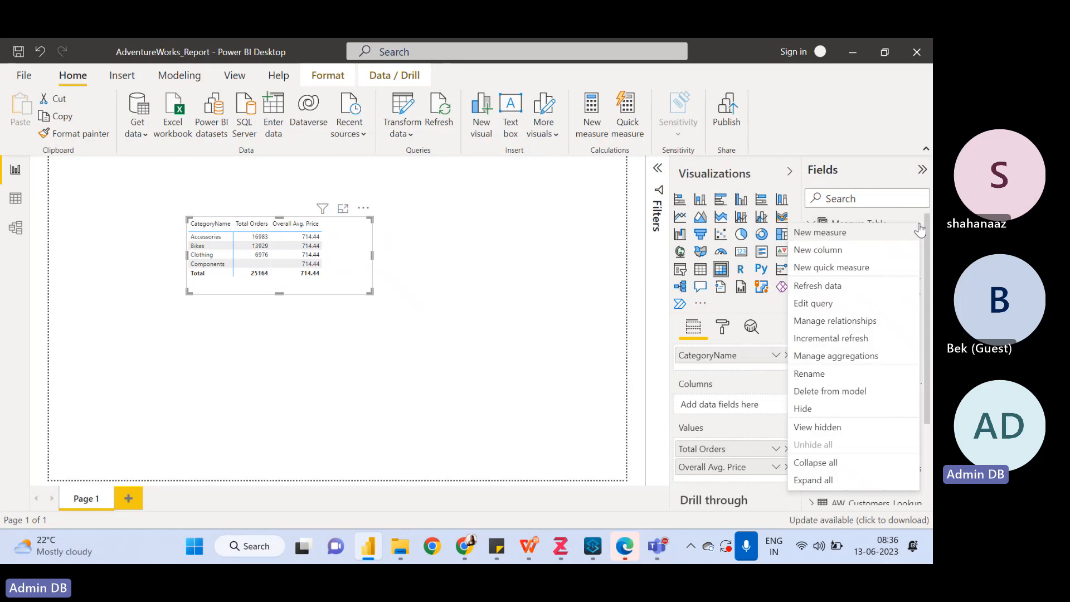
left_click(832, 238)
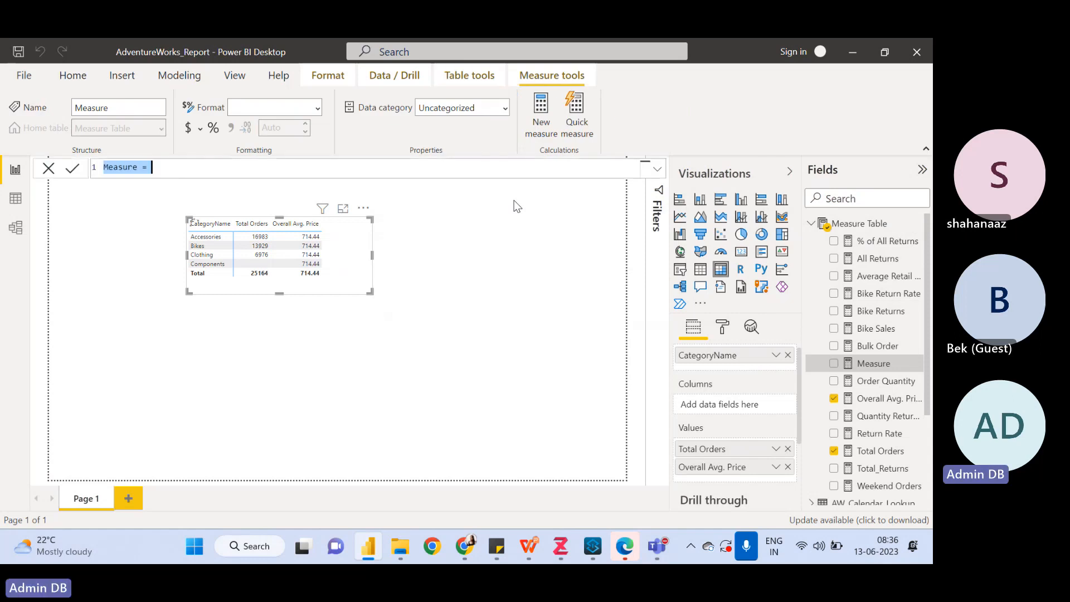
type("H")
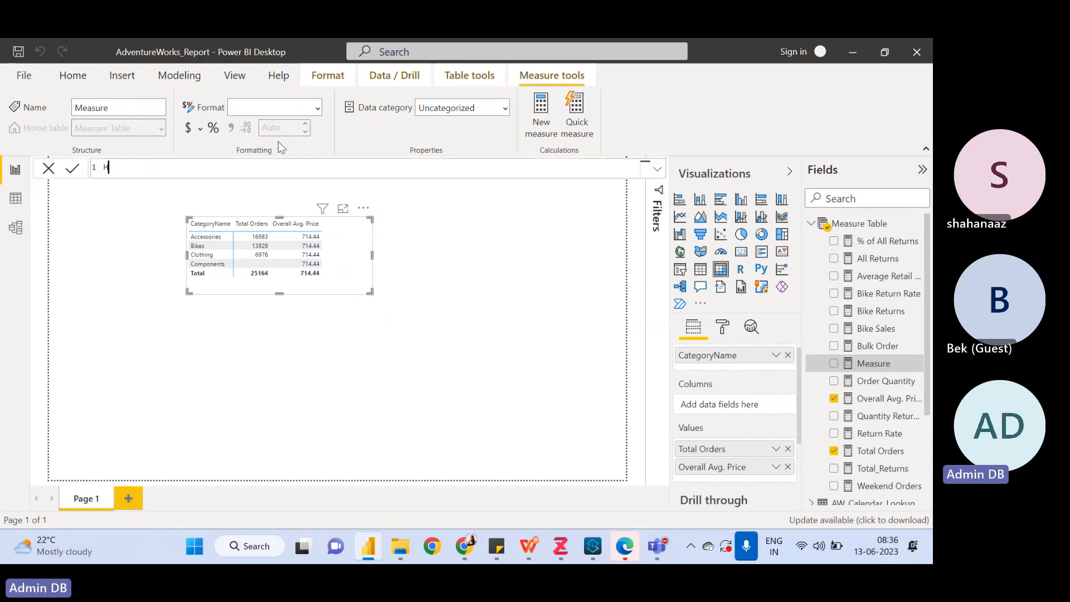
type("igh Ticket Or")
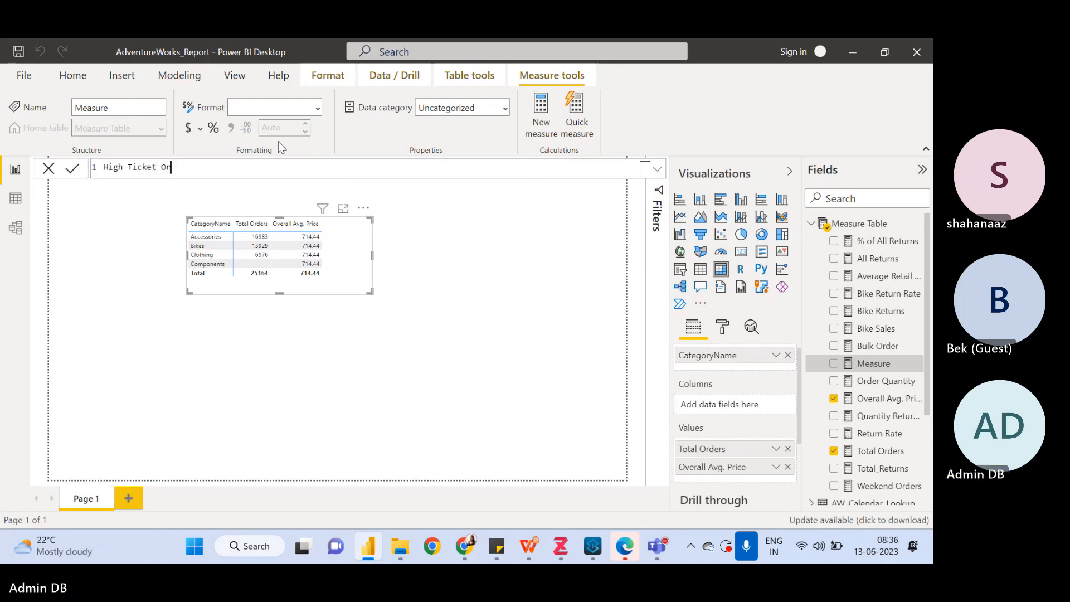
type("ders")
type("=")
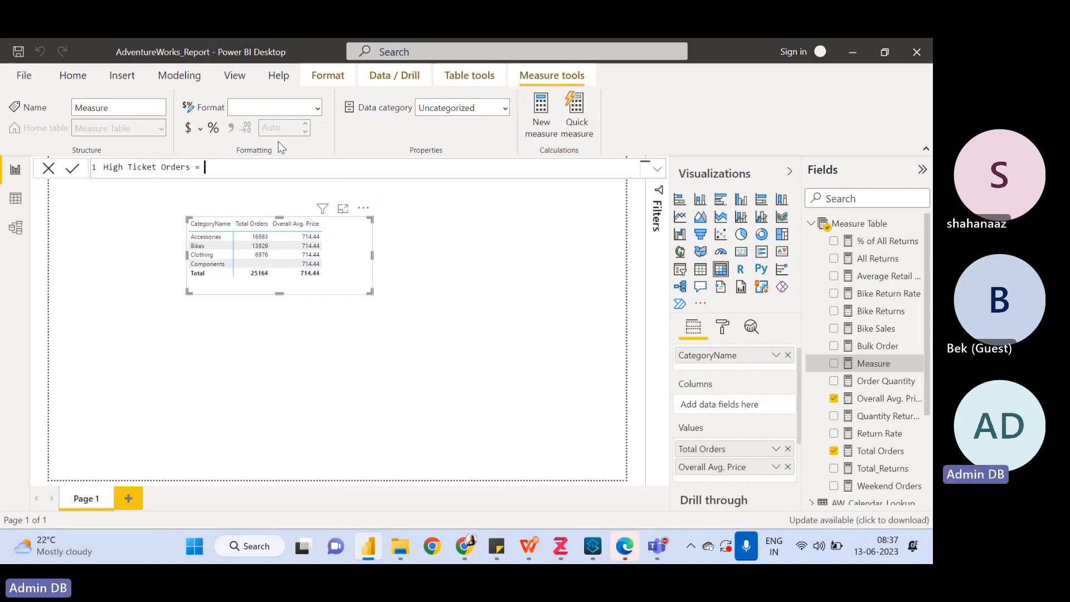
Start the High Ticket Orders formula with CALCULATE, using 'Measure Table'[Total Orders] as the expression
type("Ca")
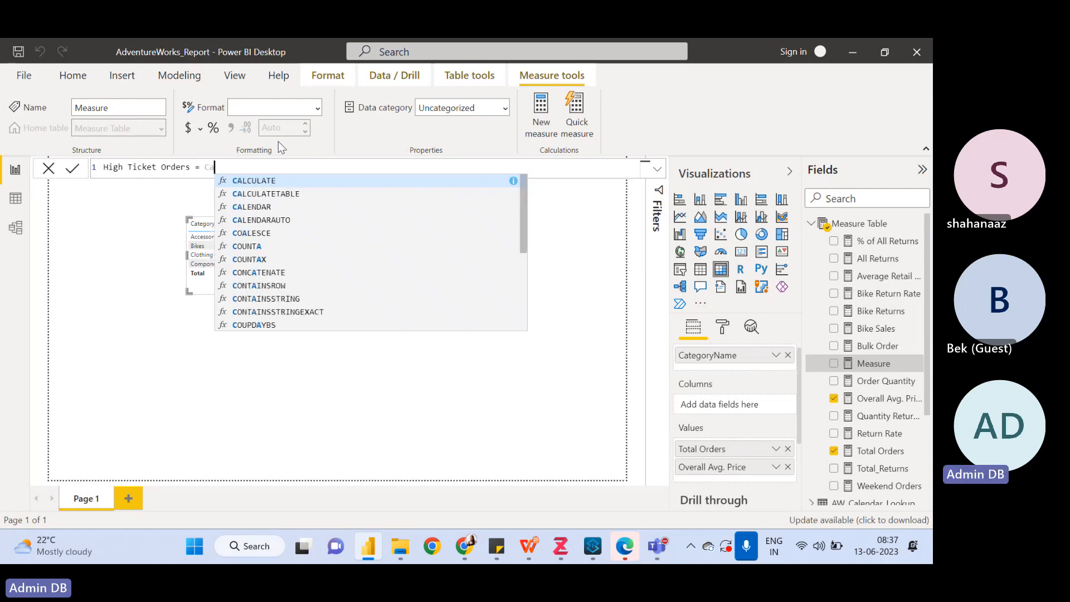
type("lculate")
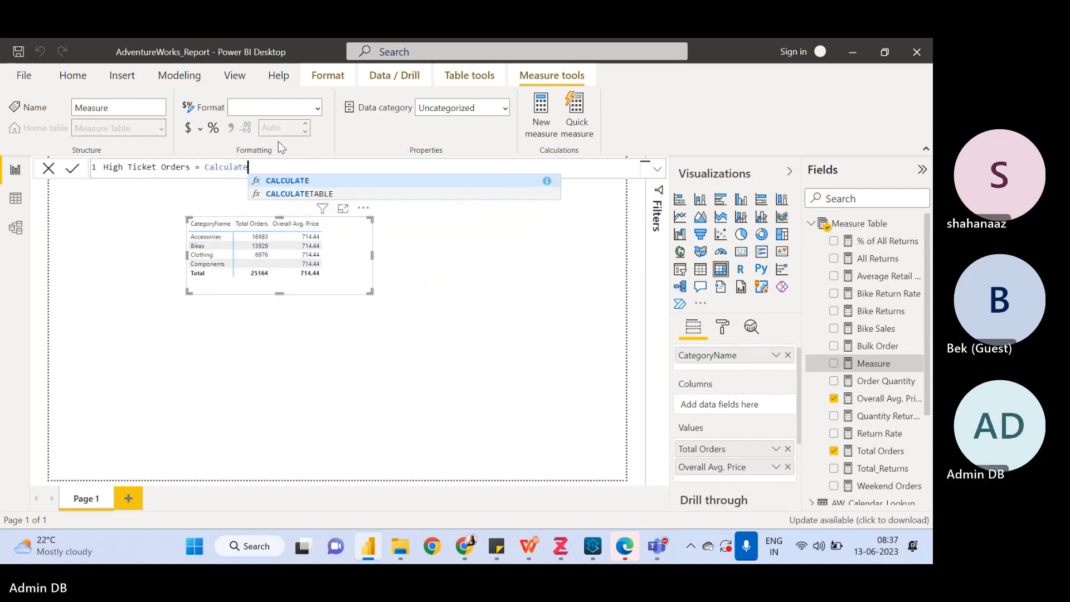
key("Tab")
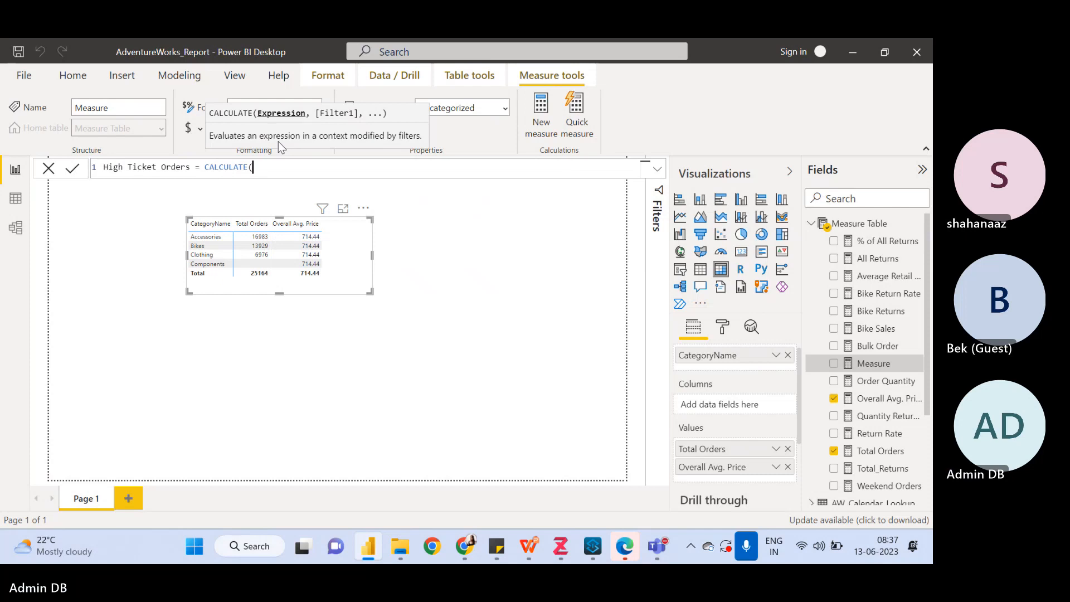
type("Total")
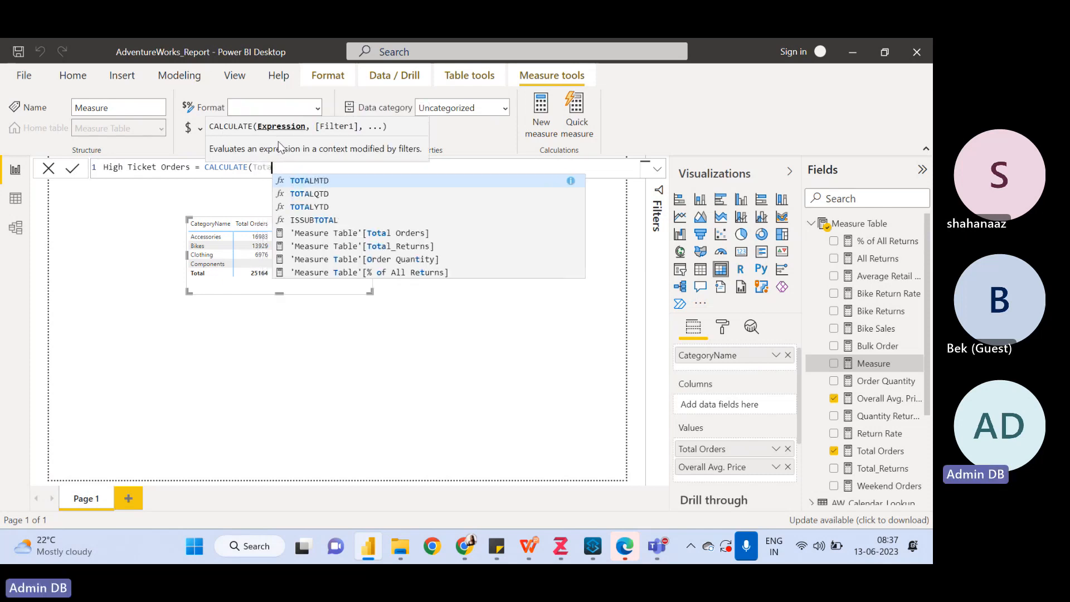
key("Down")
key("Down")
key("Down")
key("Down")
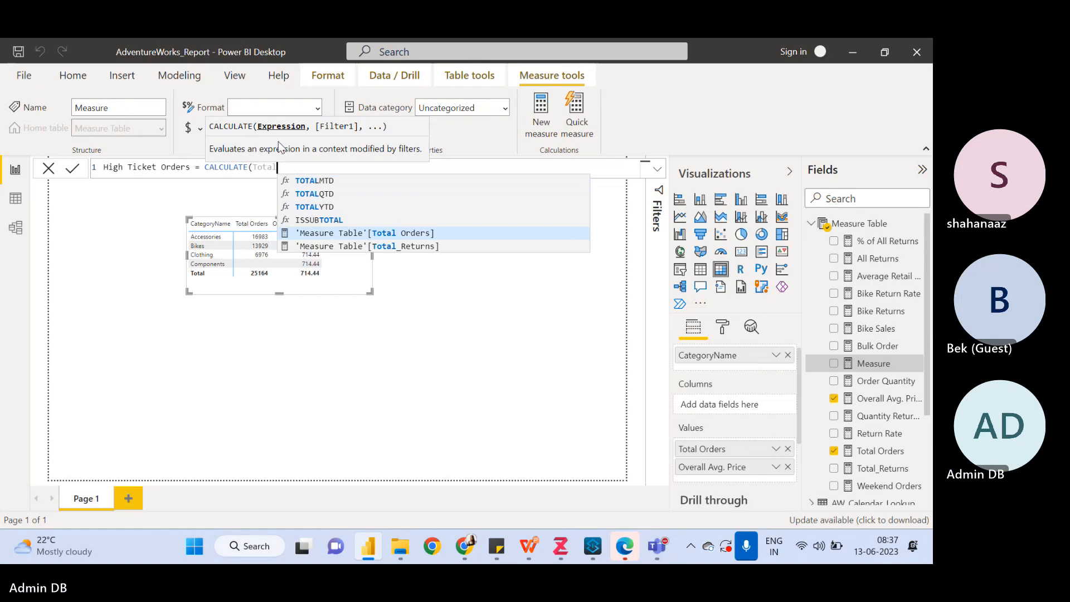
key("Tab")
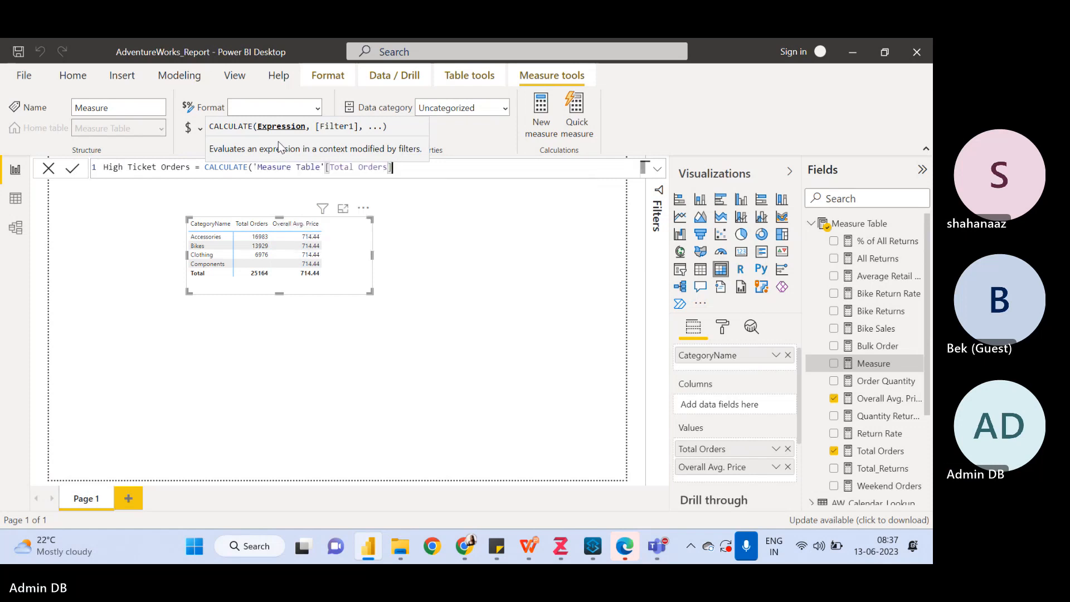
type(",")
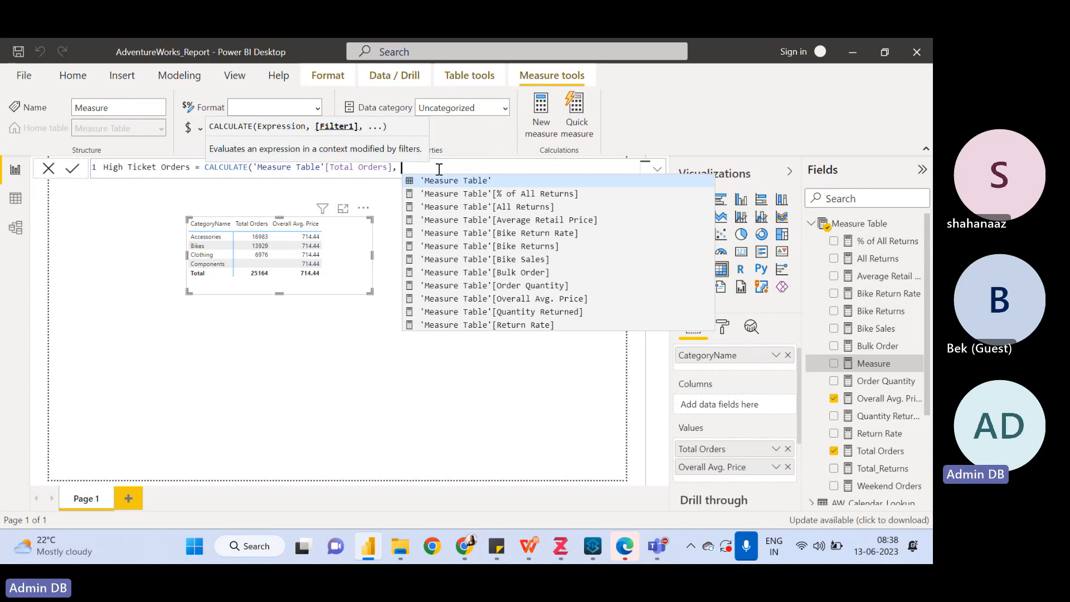
type("FIL")
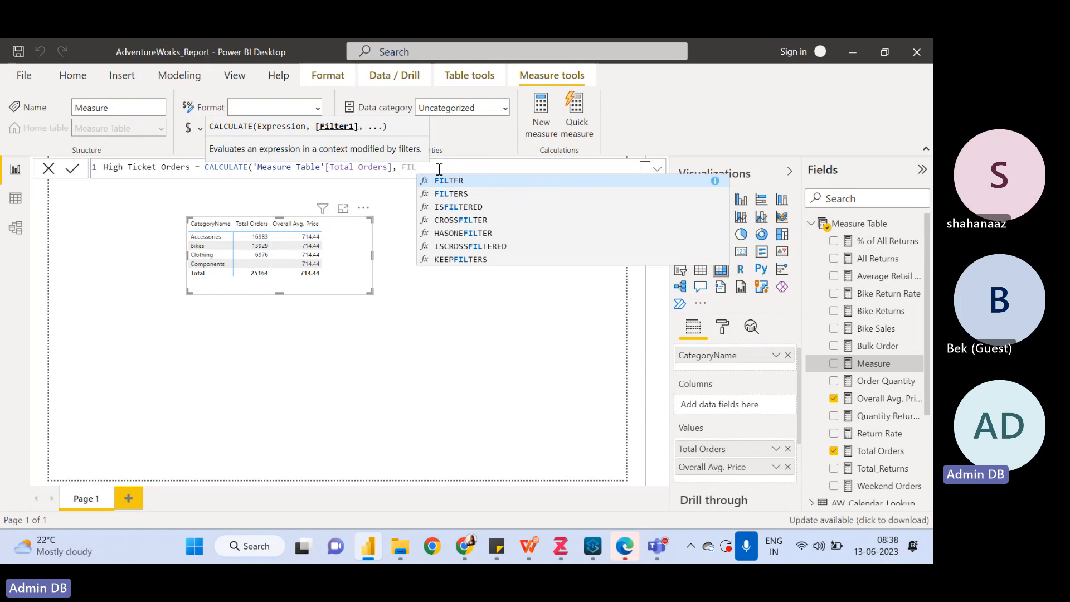
type("TER(")
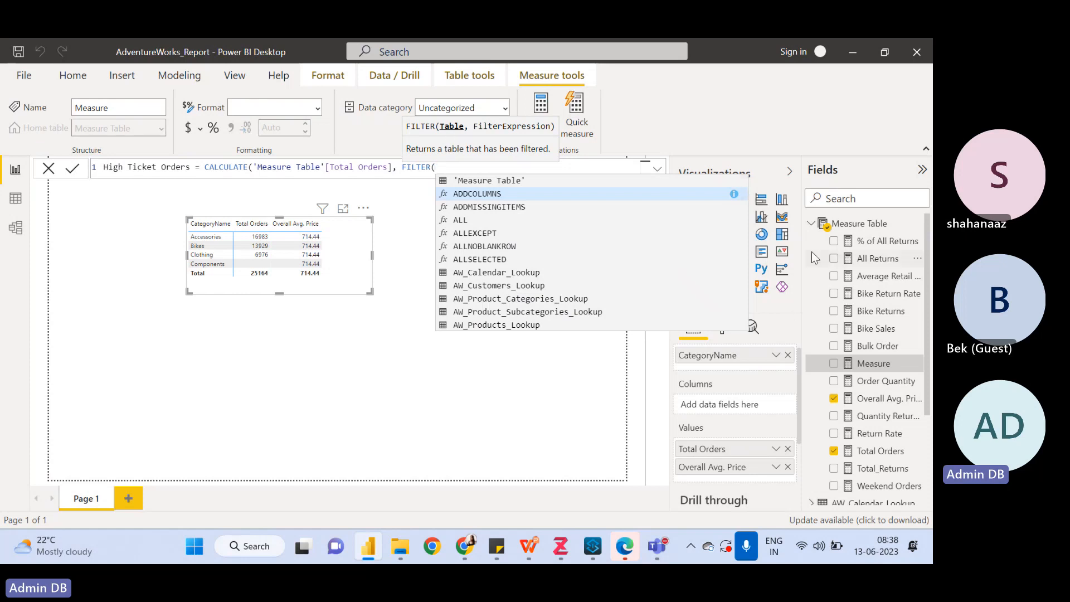
left_click(811, 226)
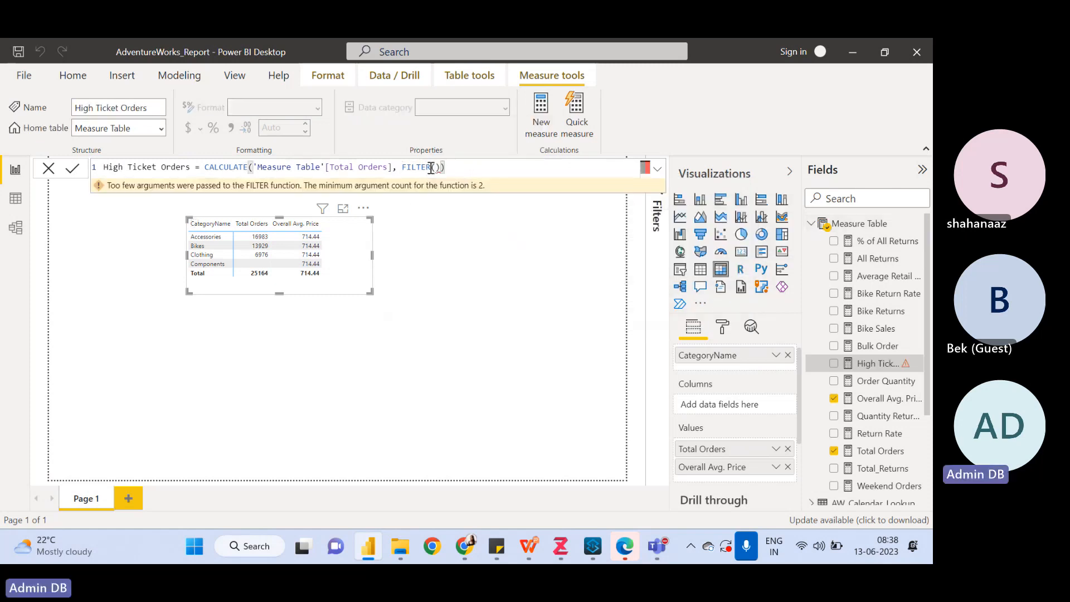
key("BackSpace")
key("BackSpace")
key("BackSpace")
key("BackSpace")
key("BackSpace")
key("BackSpace")
key("BackSpace")
key("BackSpace")
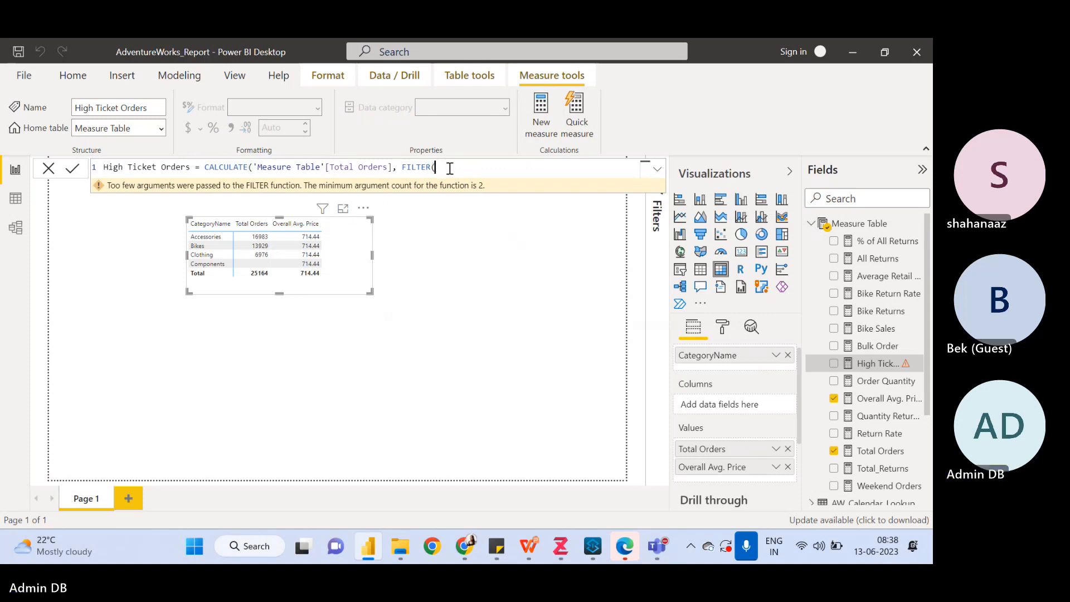
key("BackSpace")
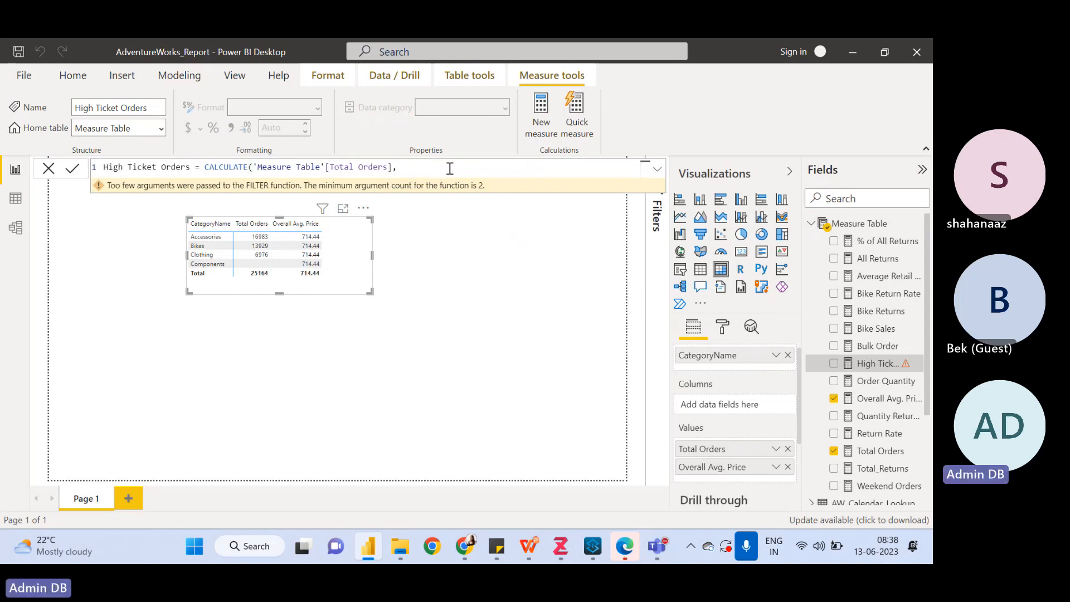
Add a FILTER function as the CALCULATE filter argument, with AW_Products_Lookup as its table
type("FILTER")
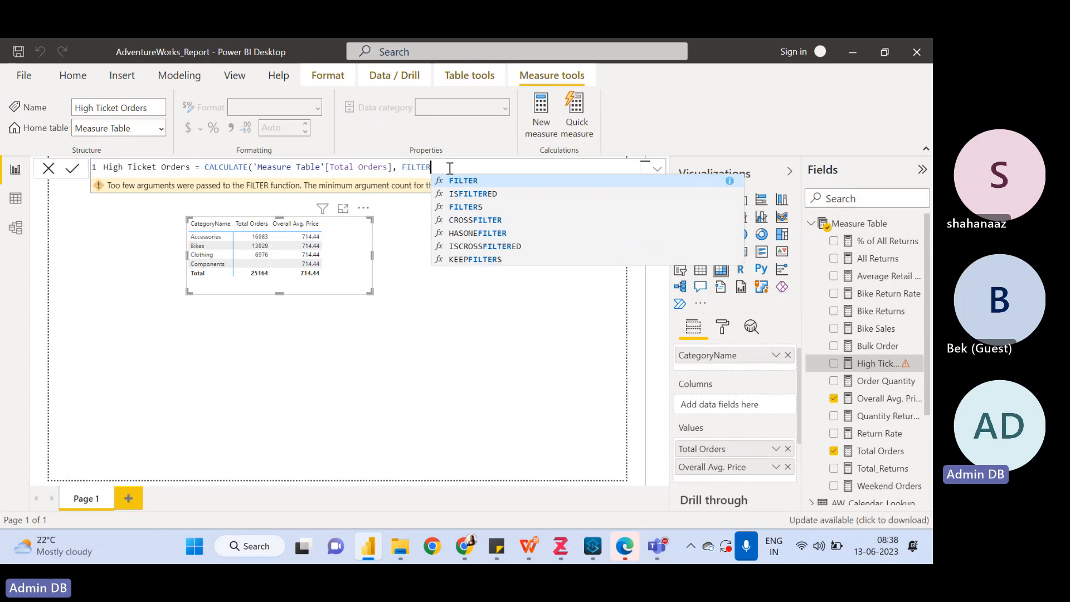
type("(")
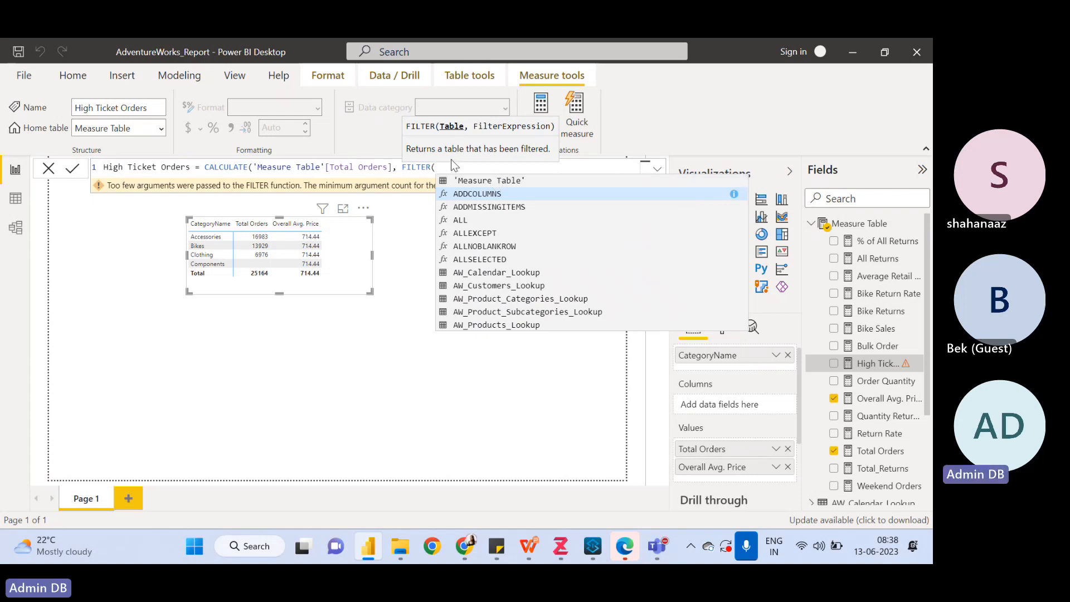
key("Escape")
type("P")
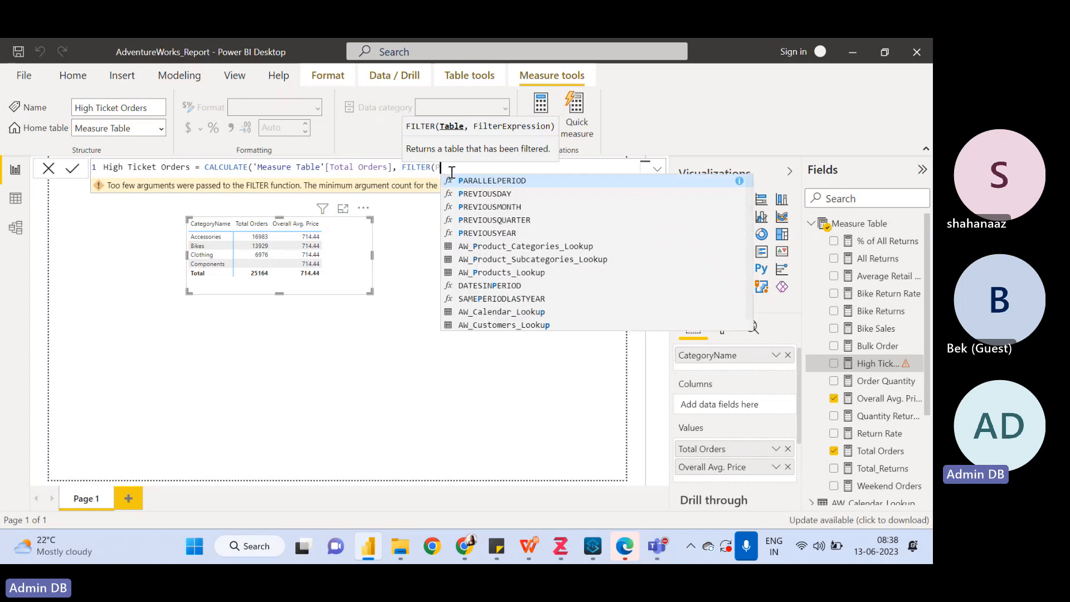
type("roduct")
key("Down")
key("Down")
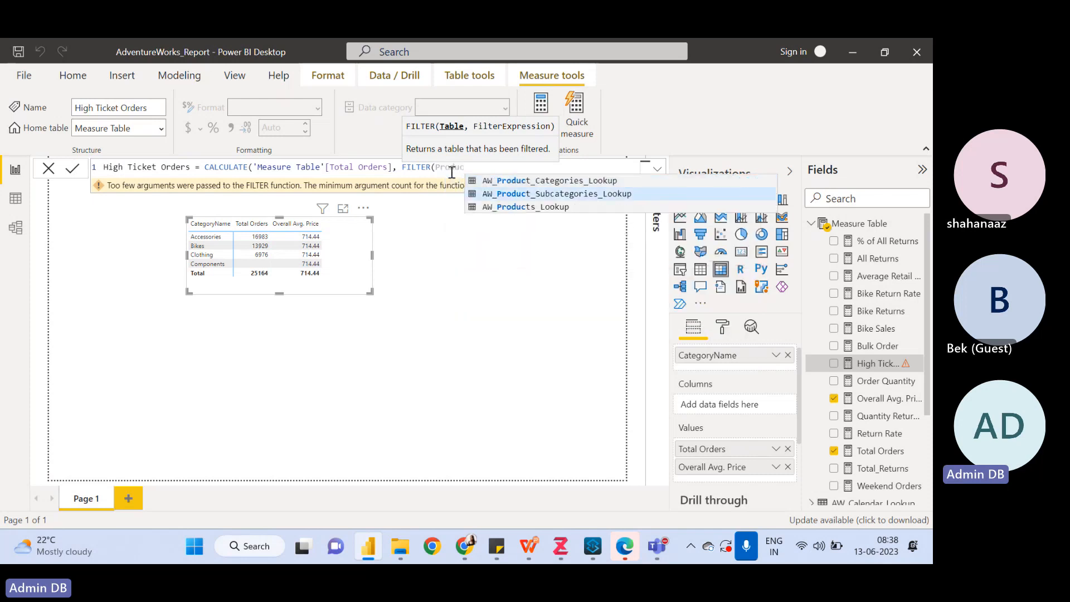
key("Tab")
type(",")
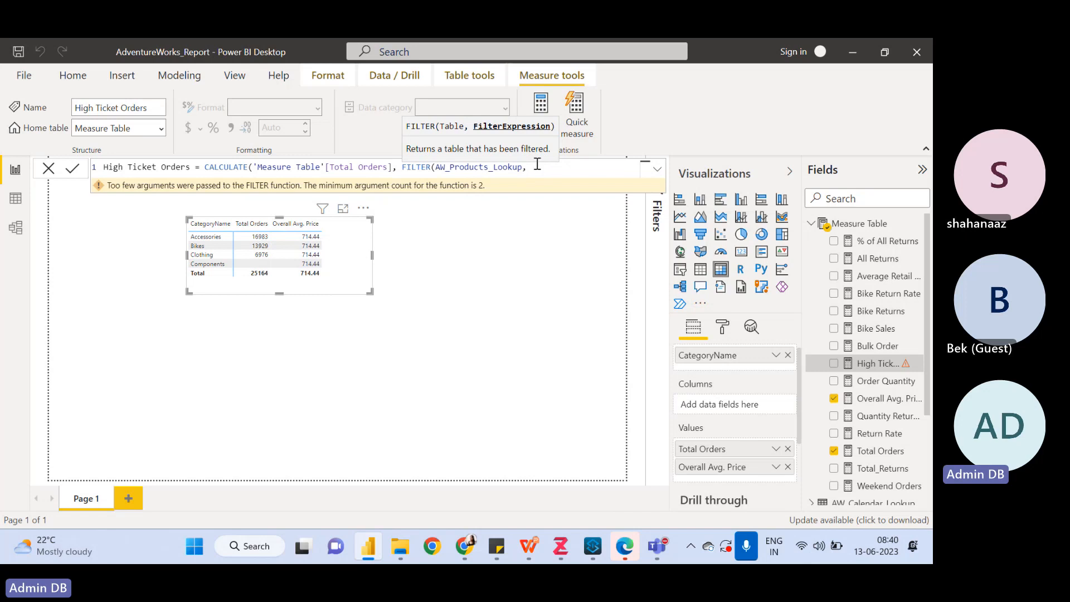
Begin the FILTER expression with the AW_Products_Lookup[ProductPrice] column
type("Pr")
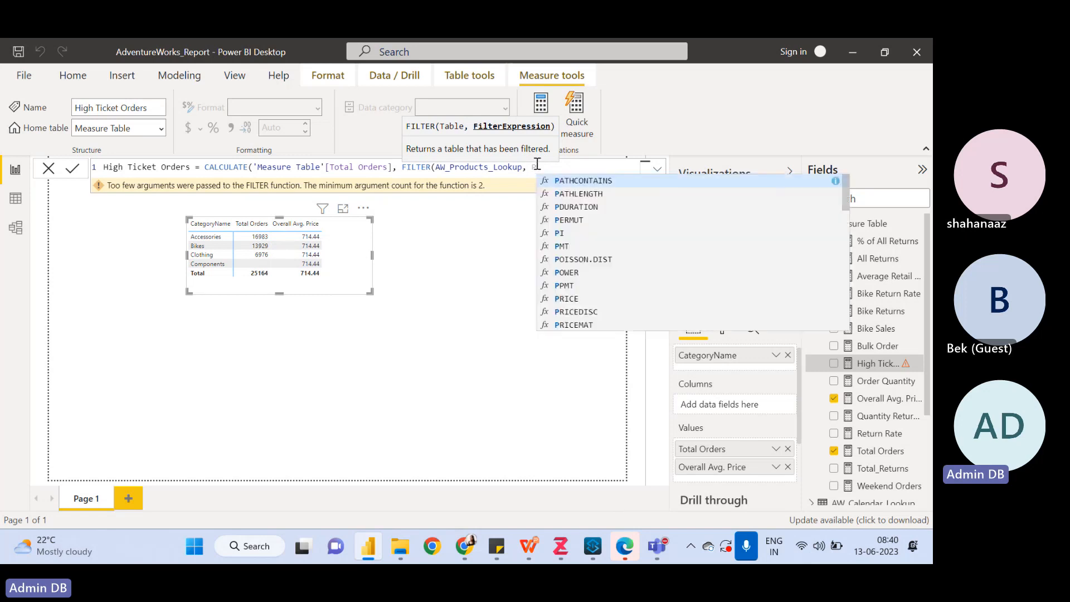
type("oduct")
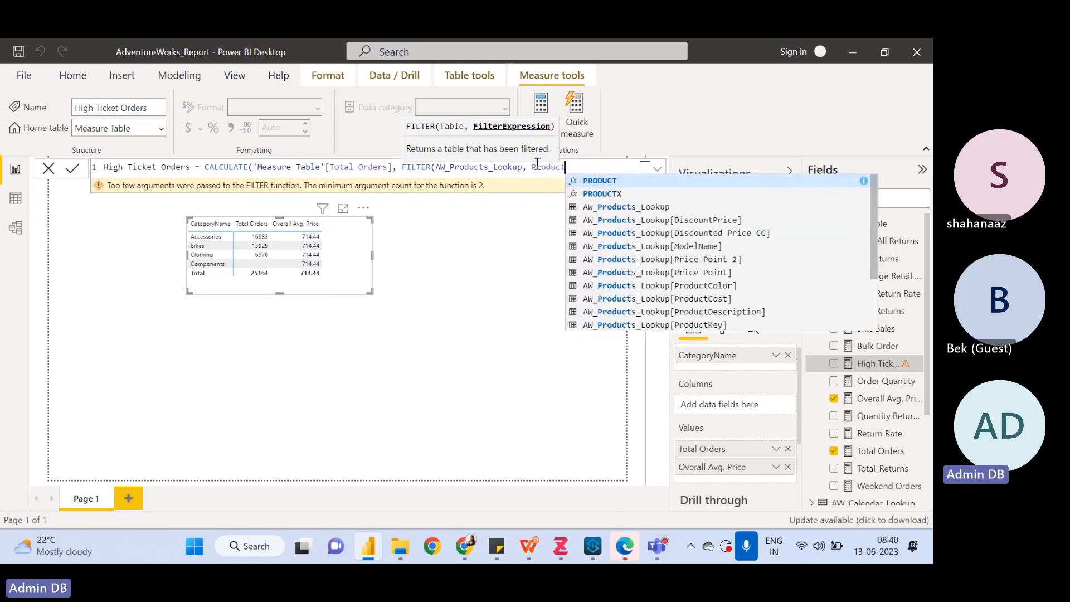
key("Down")
key("Down")
key("Down")
key("Down")
key("Down")
key("Down")
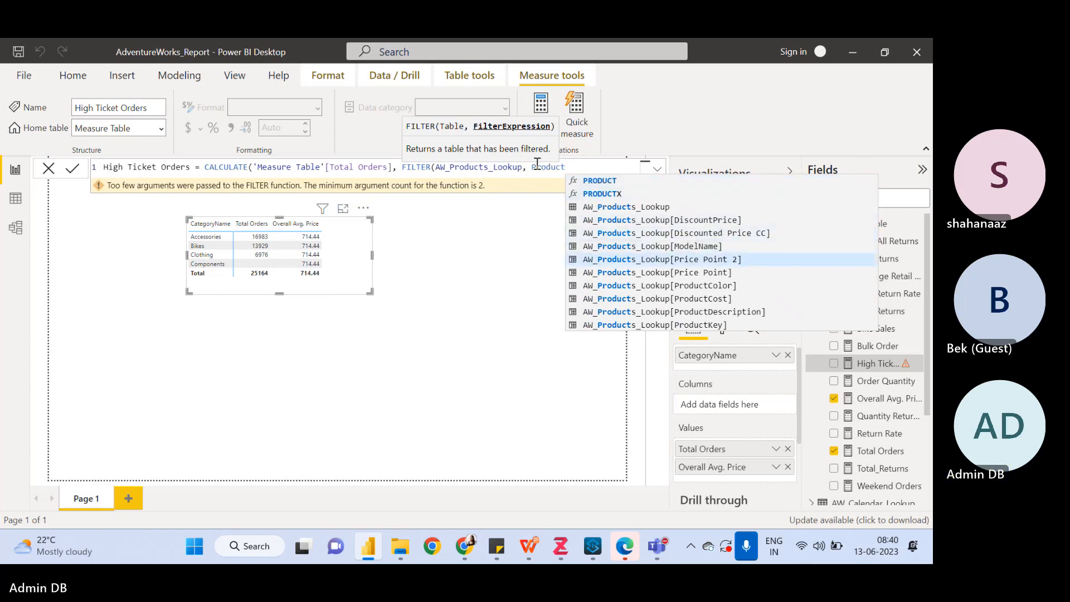
key("Down")
key("Down")
key("Down")
key("Down")
key("Down")
key("Down")
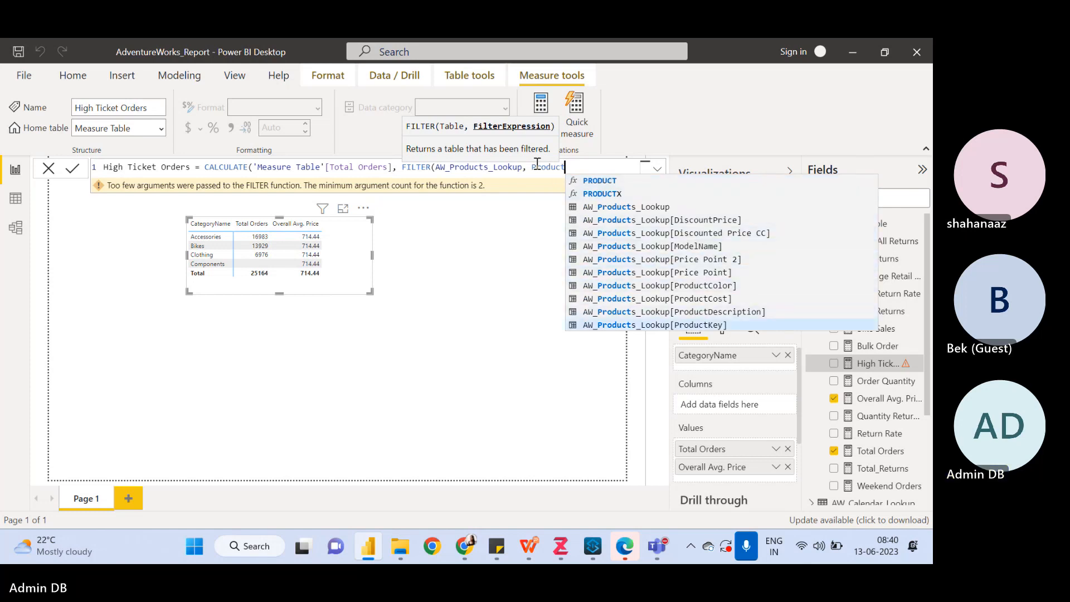
key("Down")
key("Down")
key("Down")
key("Up")
key("Up")
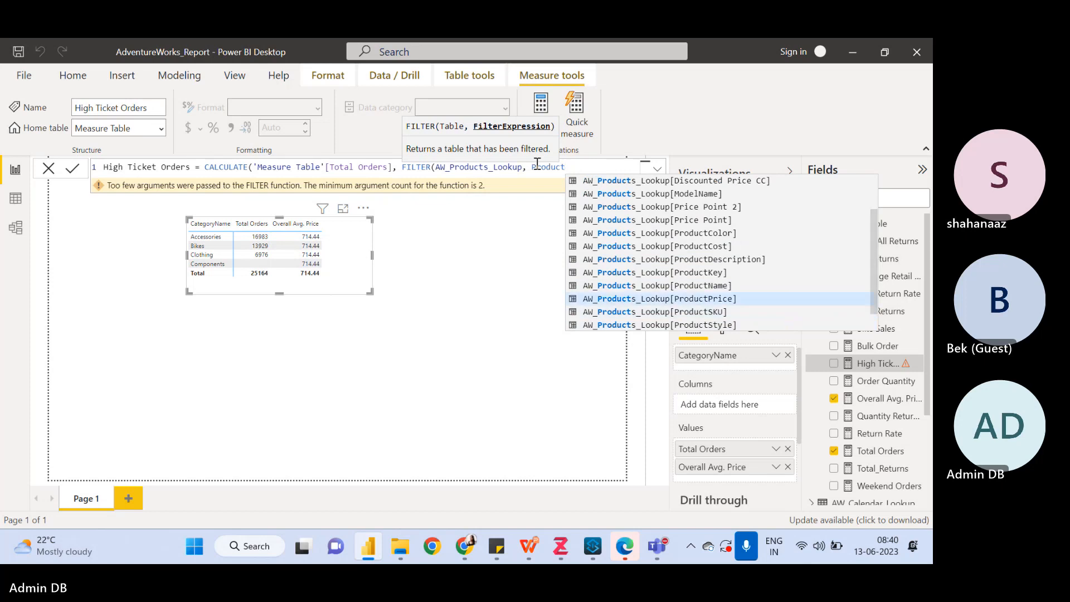
key("Tab")
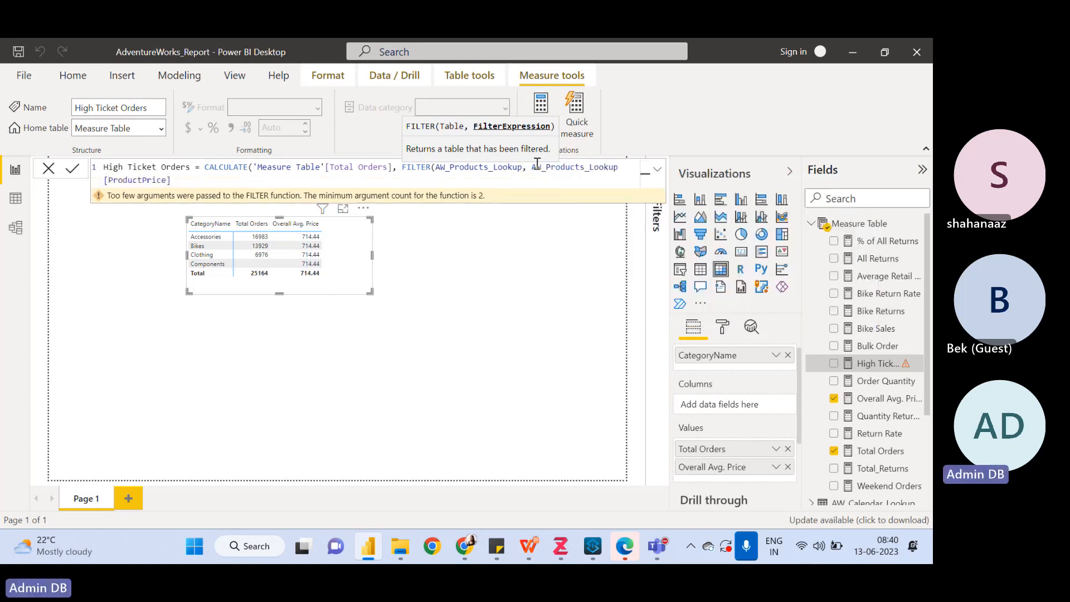
Complete the condition as greater than [Overall Avg. Price], close both functions and commit the High Ticket Orders measure
type("> ")
type("[Ov")
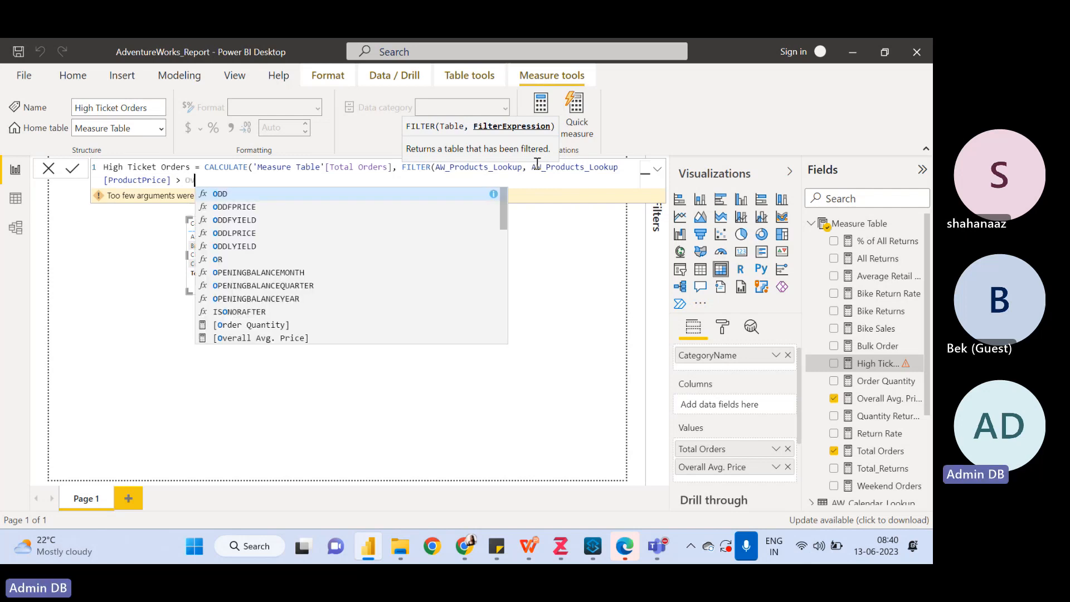
key("Tab")
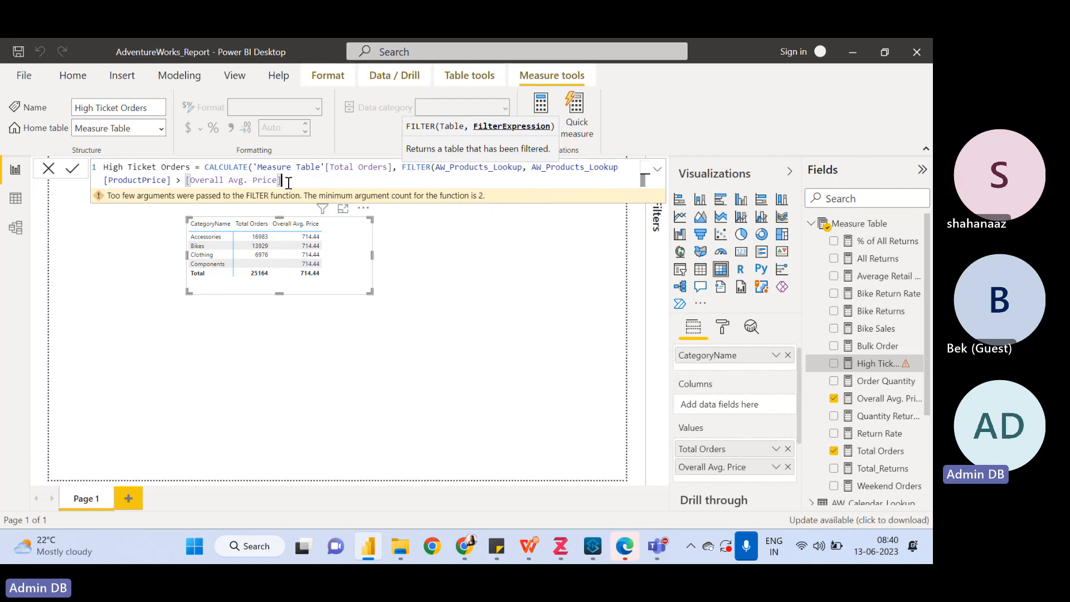
type(")")
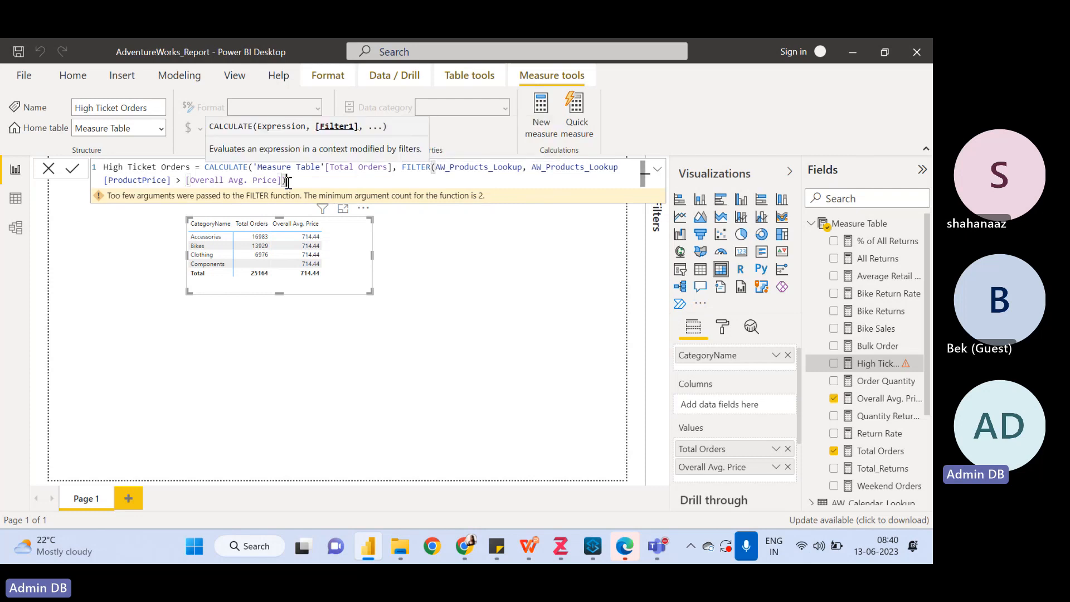
type(")")
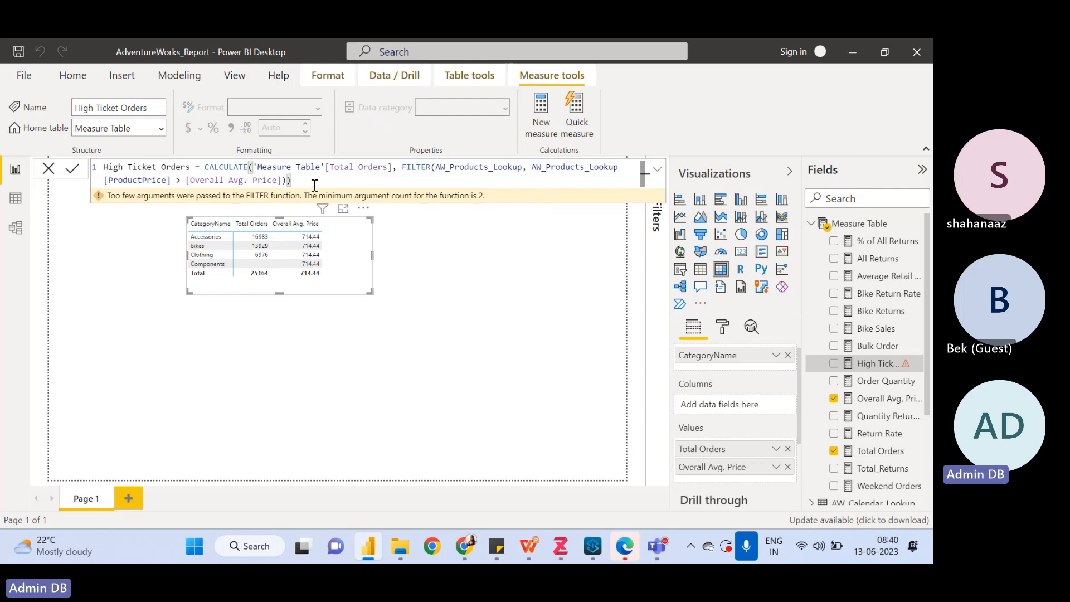
key("Return")
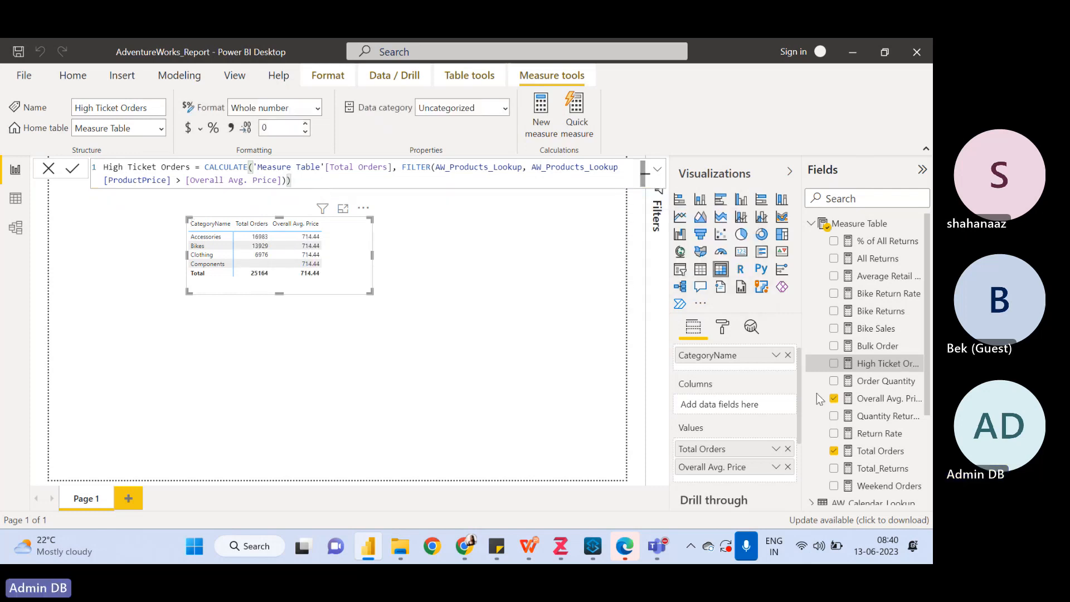
Add High Ticket Orders to the matrix values below Overall Avg. Price and enlarge the matrix to fit all its columns
left_click_drag(879, 367, 722, 478)
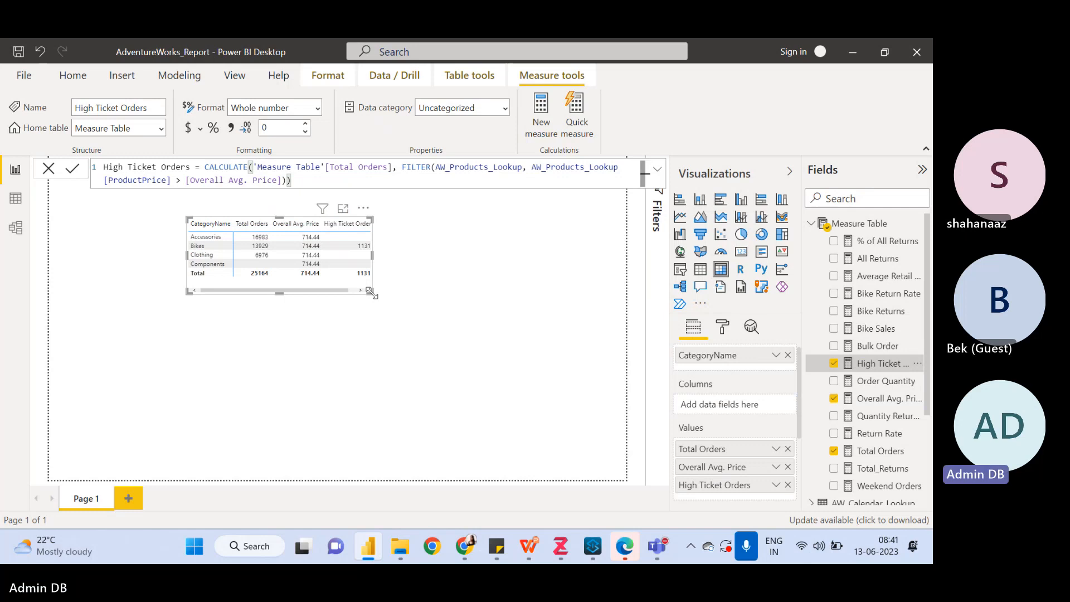
left_click_drag(370, 291, 494, 366)
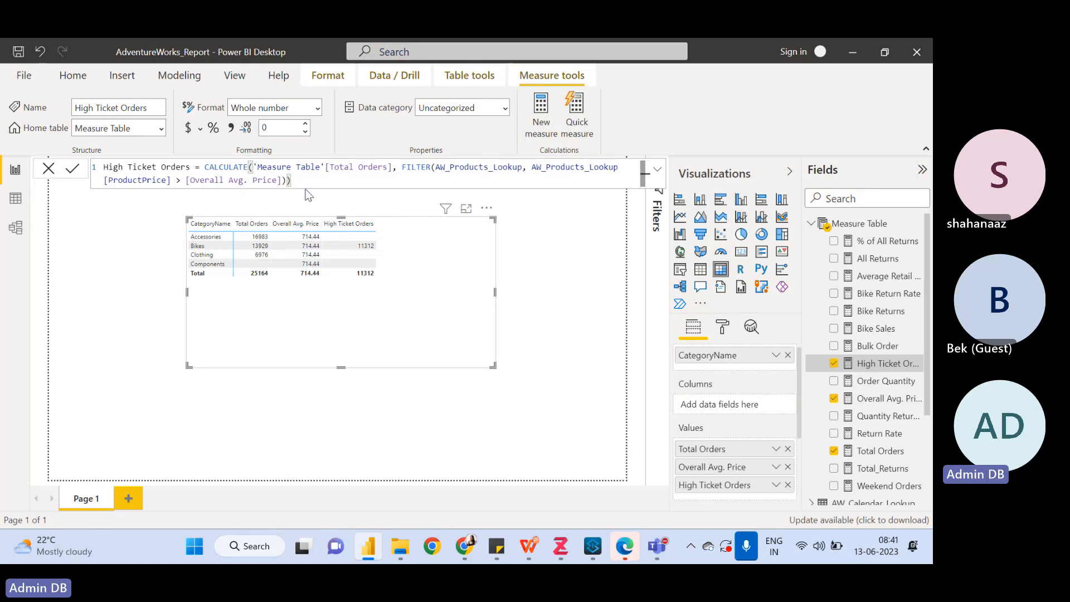
Review the CALCULATE expression of the High Ticket Orders measure against its matrix column and deselect the matrix
left_click_drag(291, 179, 201, 167)
left_click(375, 390)
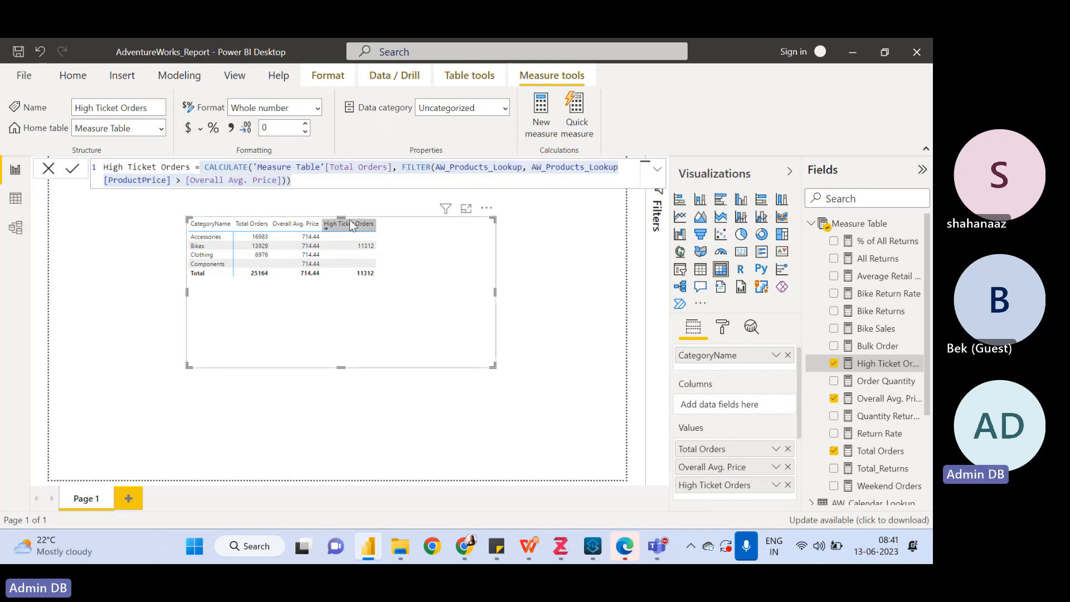
left_click(391, 383)
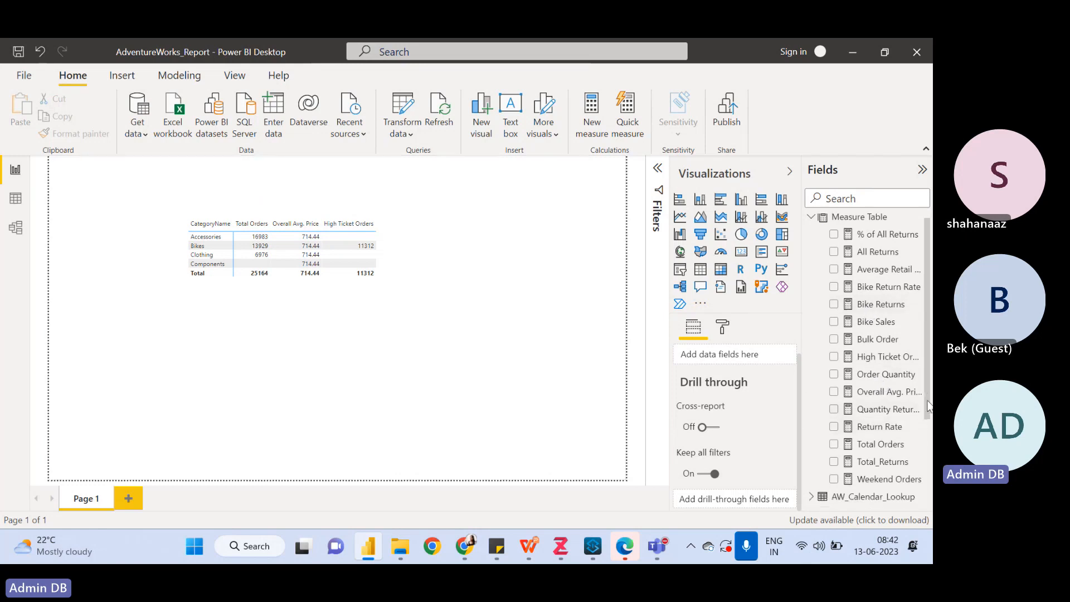
scroll(928, 396, "down", 2)
scroll(929, 390, "up", 2)
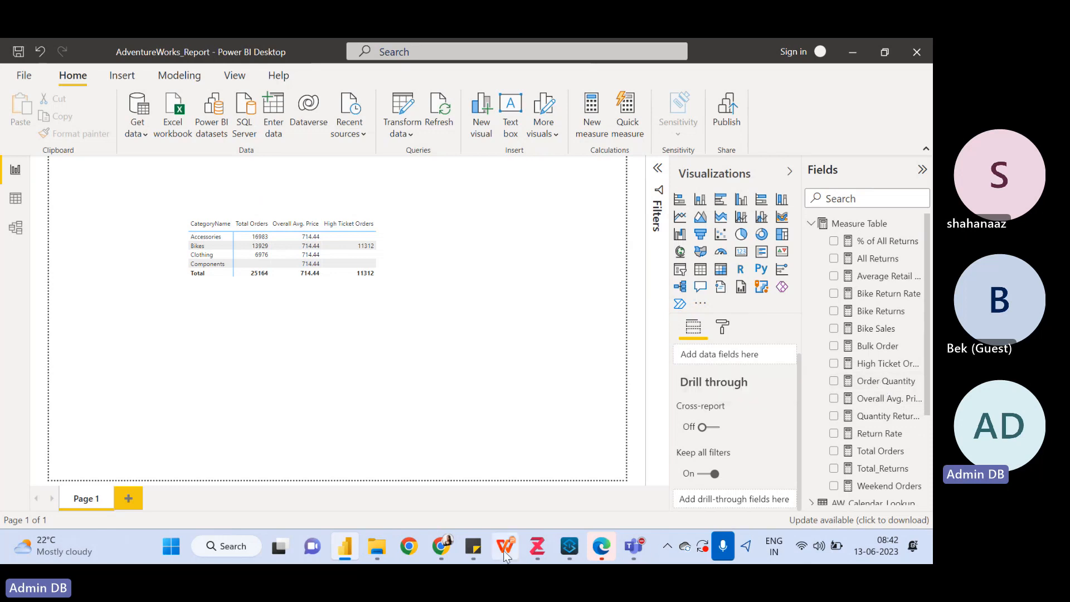
Open the Overall Avg. Price measure and read its CALCULATE formula
left_click(880, 381)
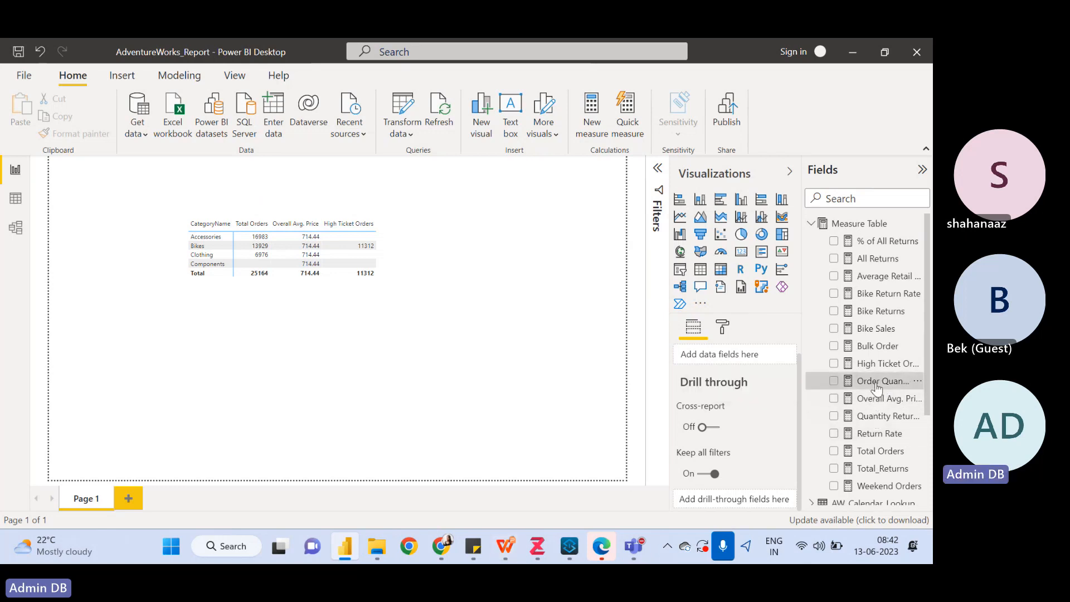
left_click(879, 400)
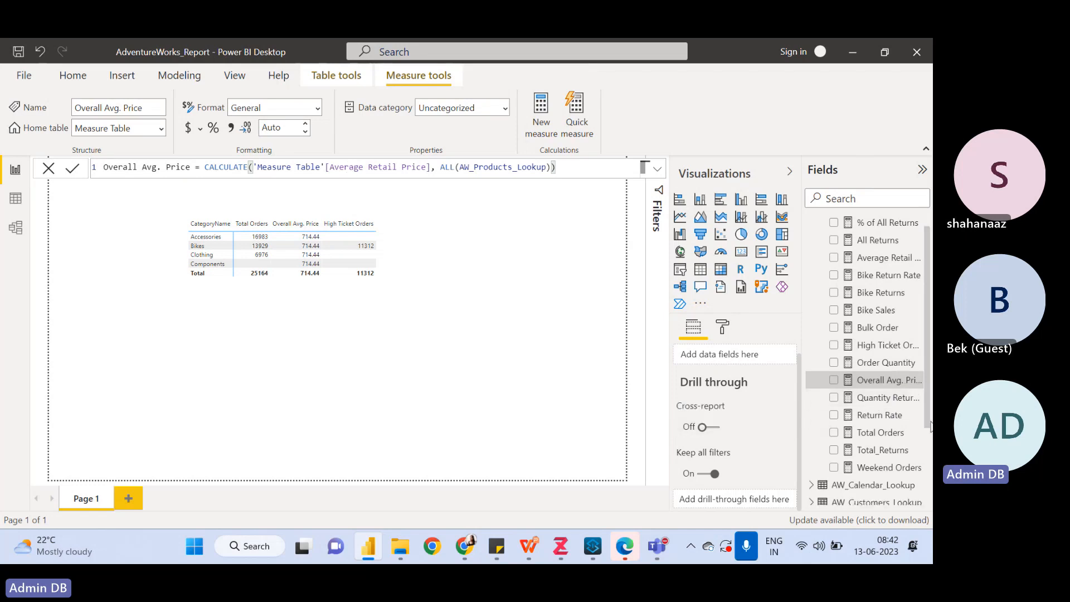
scroll(886, 412, "down", 1)
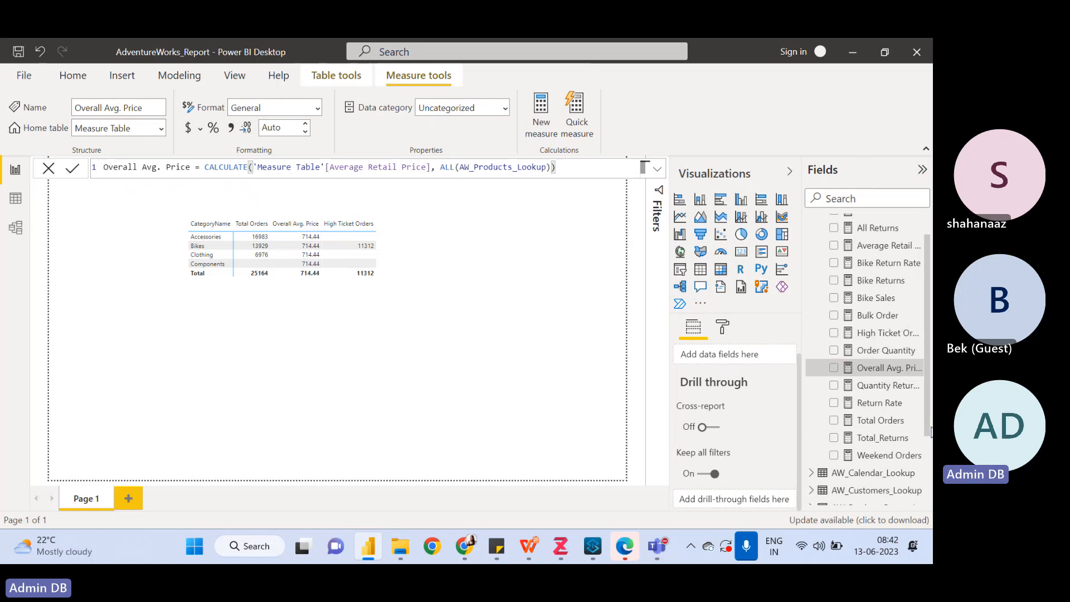
Open the Bike Returns measure and examine the [Total_Returns] expression and the CategoryName filter in its CALCULATE formula
left_click(881, 280)
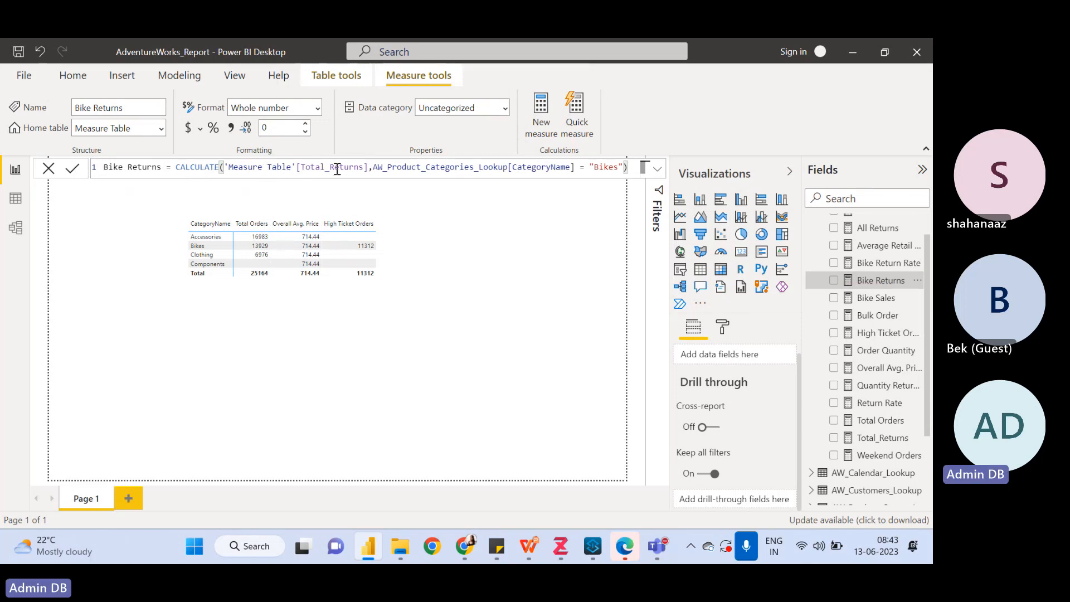
left_click(367, 167)
left_click_drag(368, 167, 237, 167)
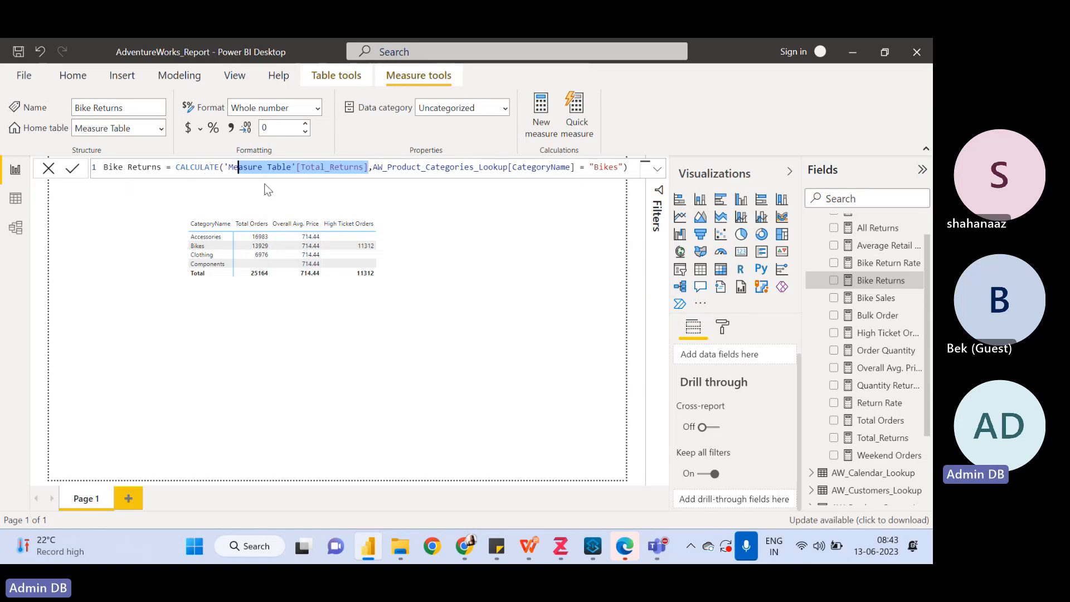
left_click(336, 169)
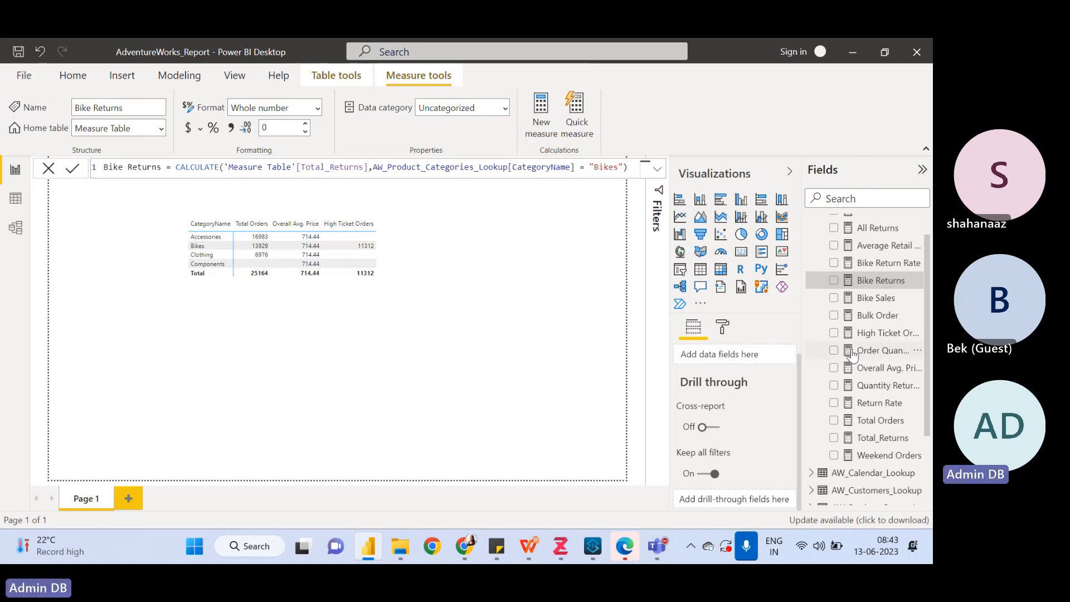
Reopen the Overall Avg. Price measure and examine its ALL(AW_Products_Lookup) filter argument, then select the matrix
left_click(873, 370)
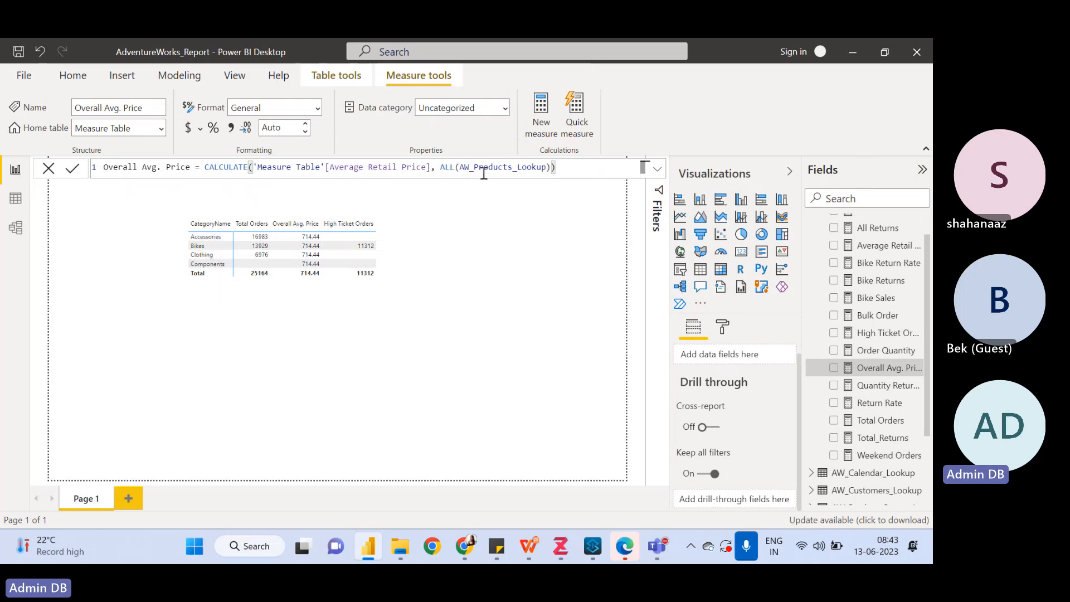
left_click_drag(440, 167, 553, 171)
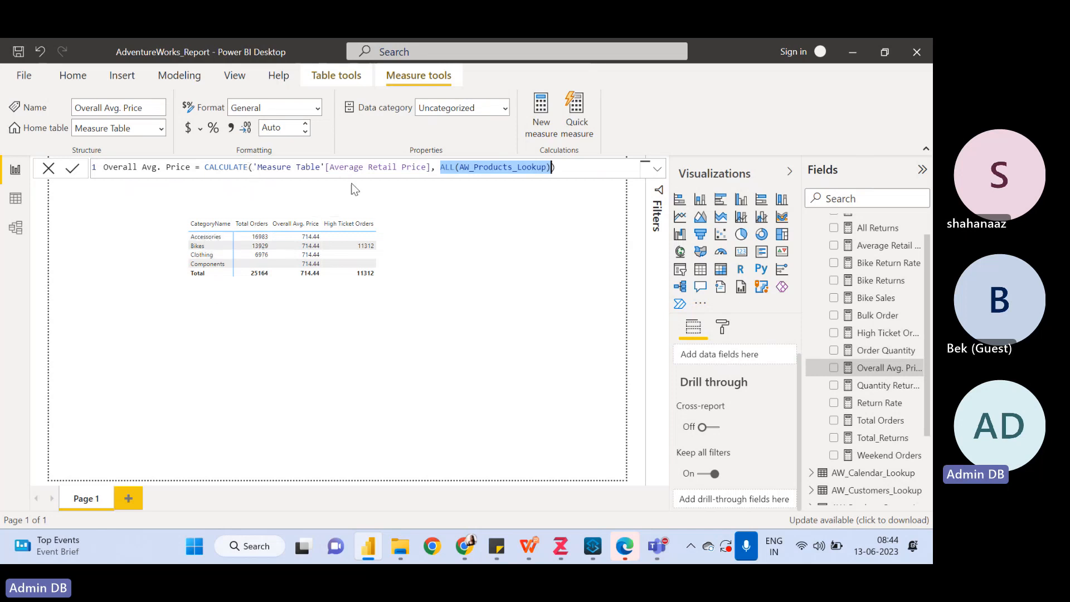
left_click(378, 304)
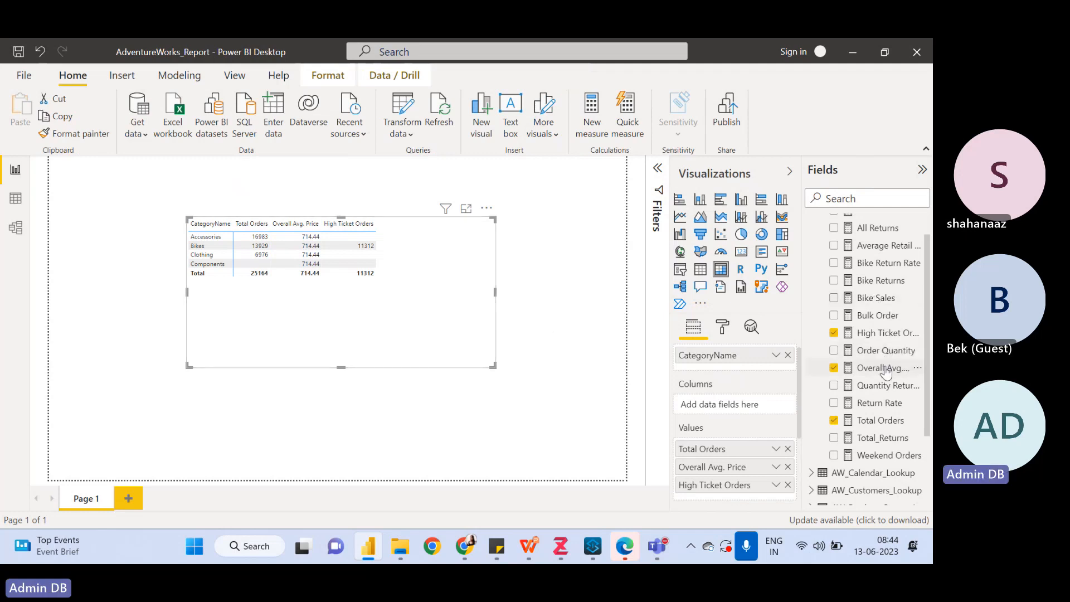
Switch to Class_PPT.pptx in WPS Office, review the CALCULATE, ALL and FILTER definitions on slide 32, and return to Power BI
mouse_move(534, 547)
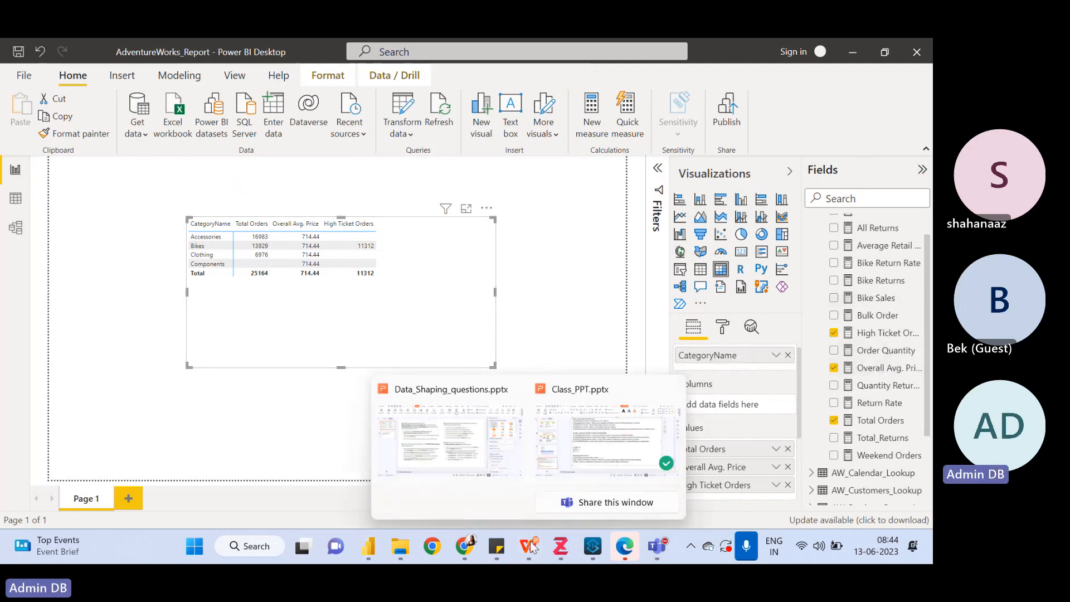
left_click(582, 472)
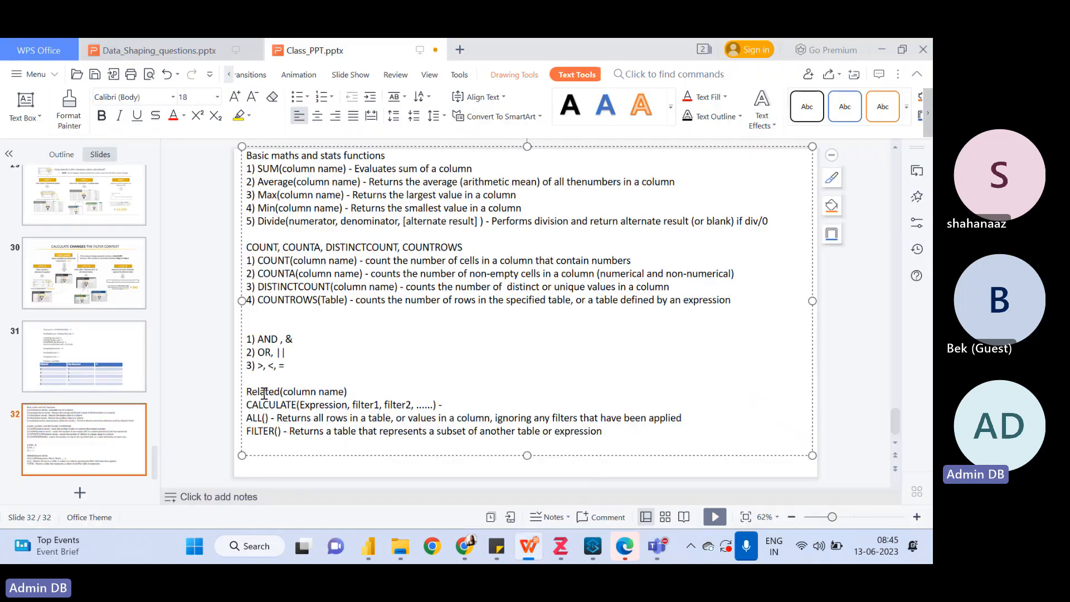
left_click_drag(248, 408, 313, 418)
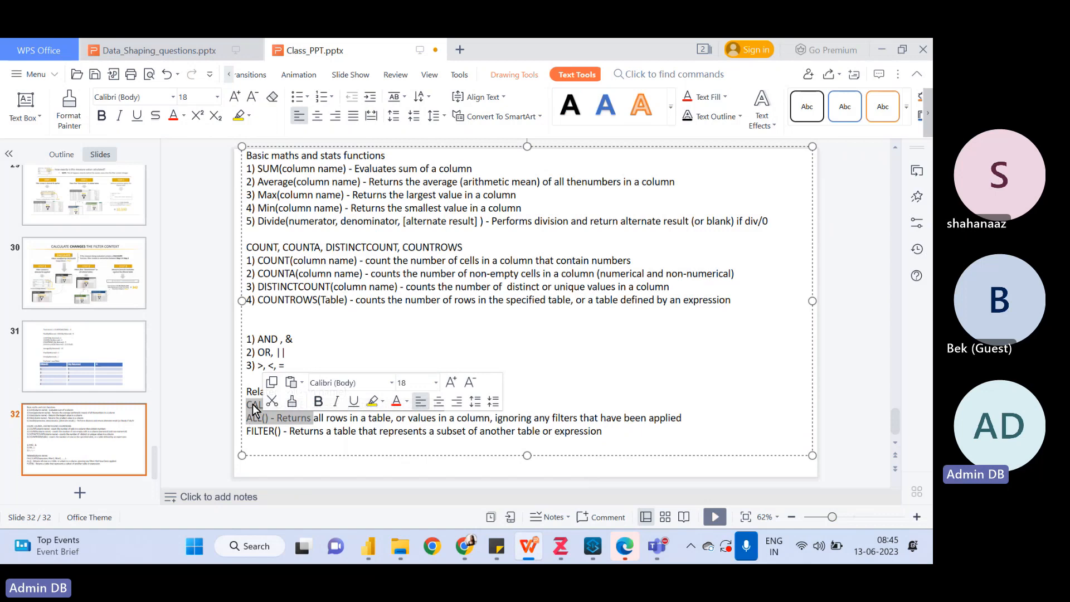
left_click(257, 440)
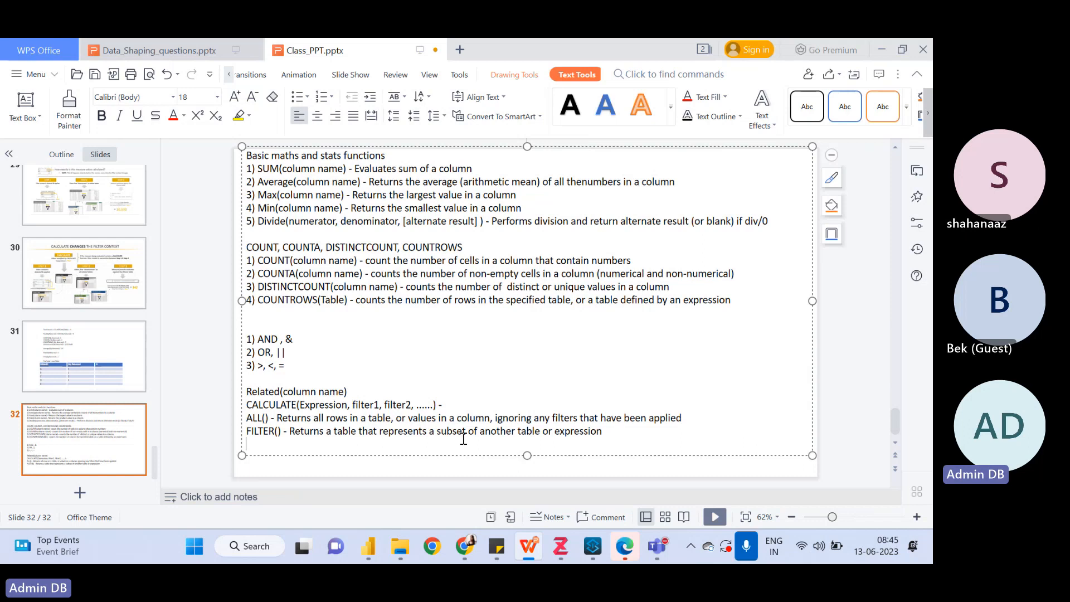
left_click(368, 550)
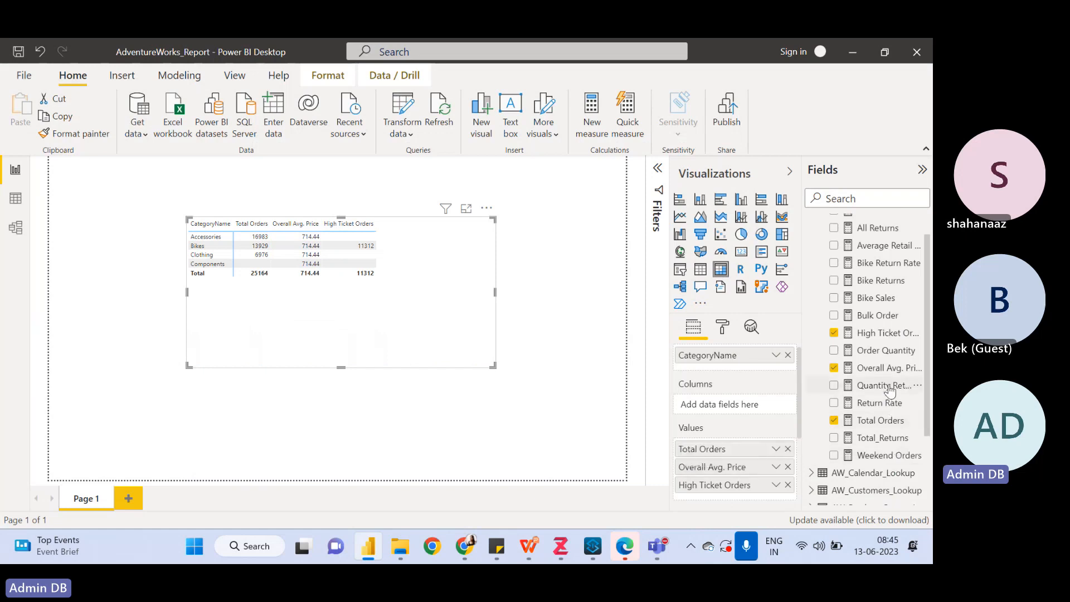
Open the High Ticket Orders measure and examine its FILTER argument and the AW_Products_Lookup table inside it
left_click(880, 333)
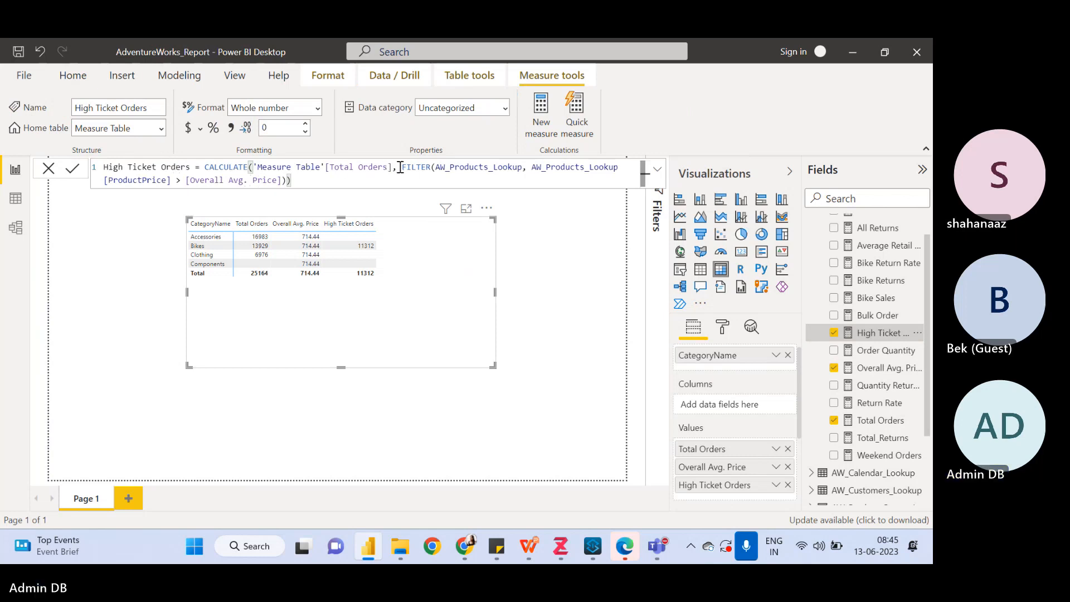
left_click_drag(400, 167, 284, 180)
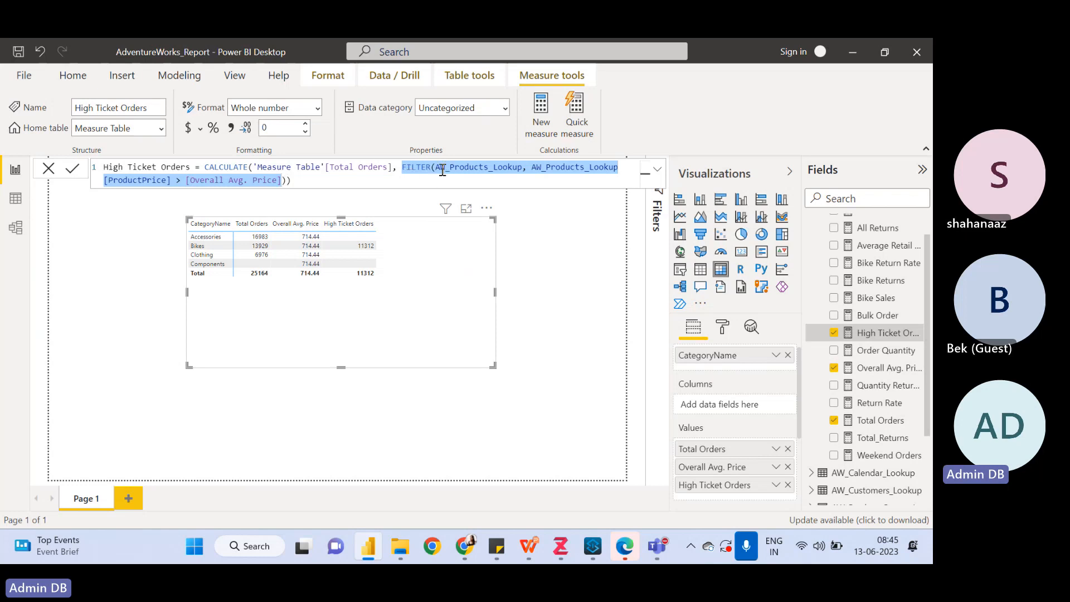
left_click(445, 208)
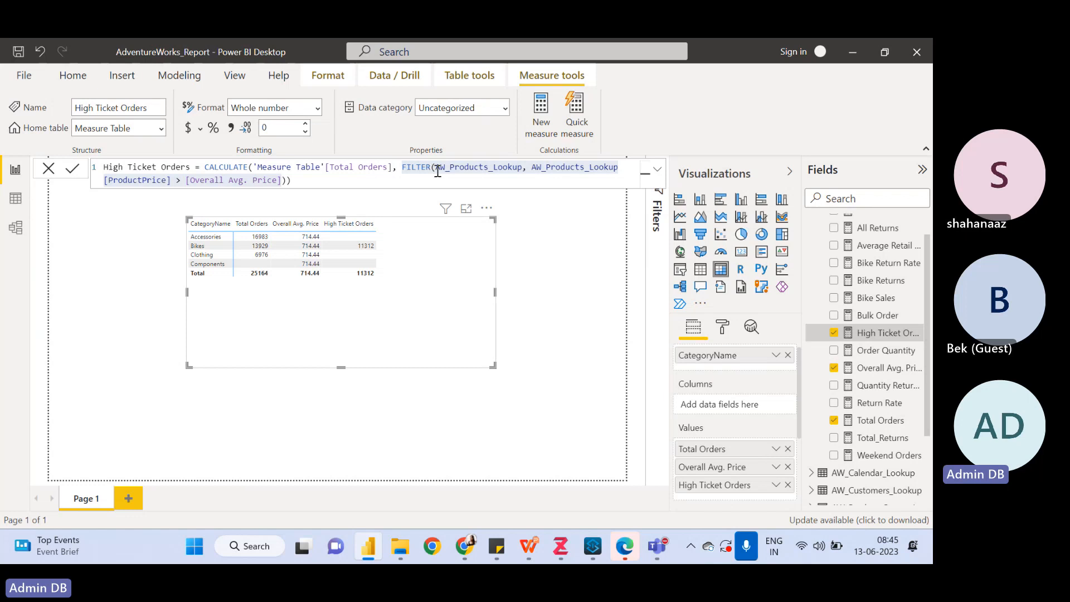
left_click(487, 168)
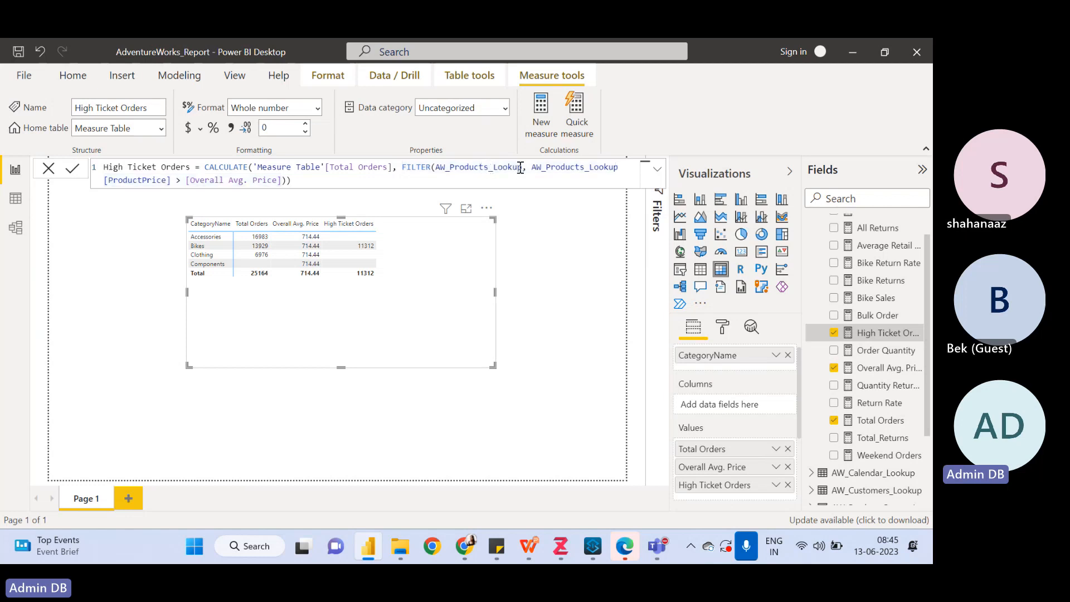
left_click_drag(522, 166, 445, 166)
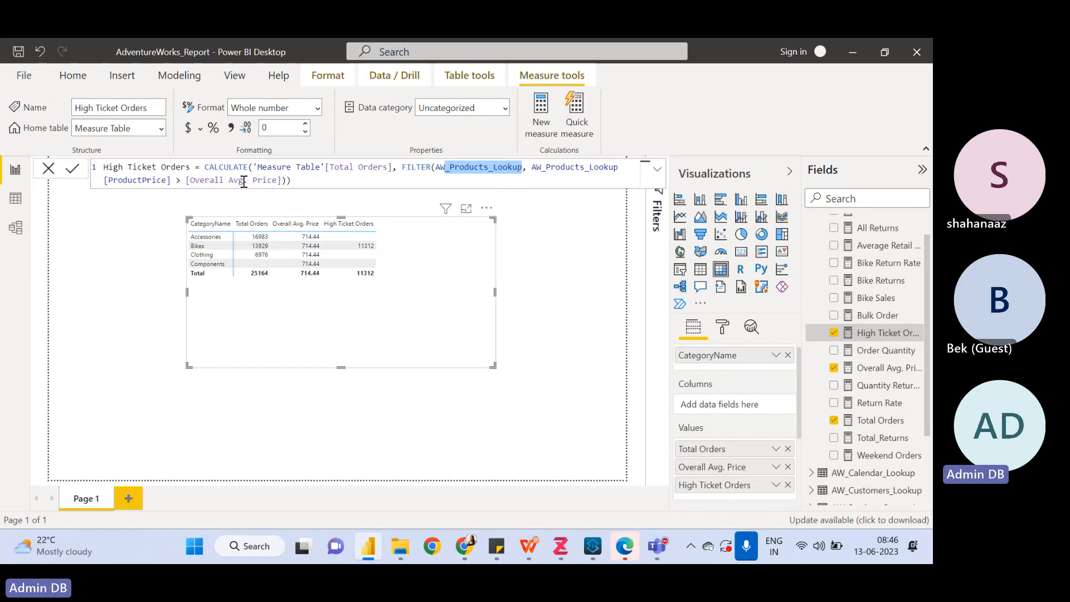
Display the AW_Products_Lookup table's data and bring its ProductPrice column into view
left_click(16, 198)
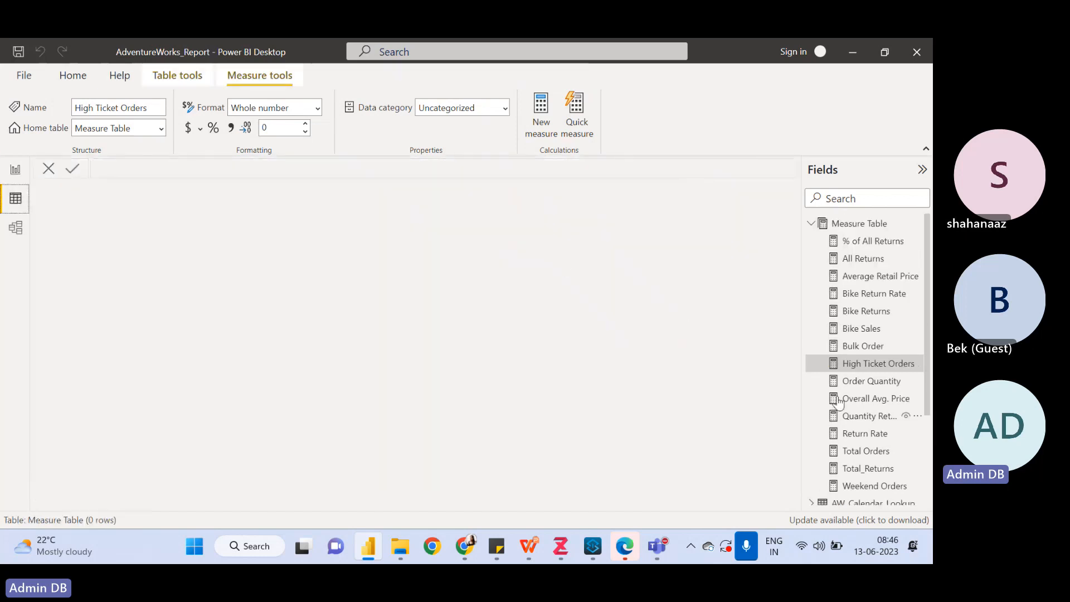
left_click(812, 224)
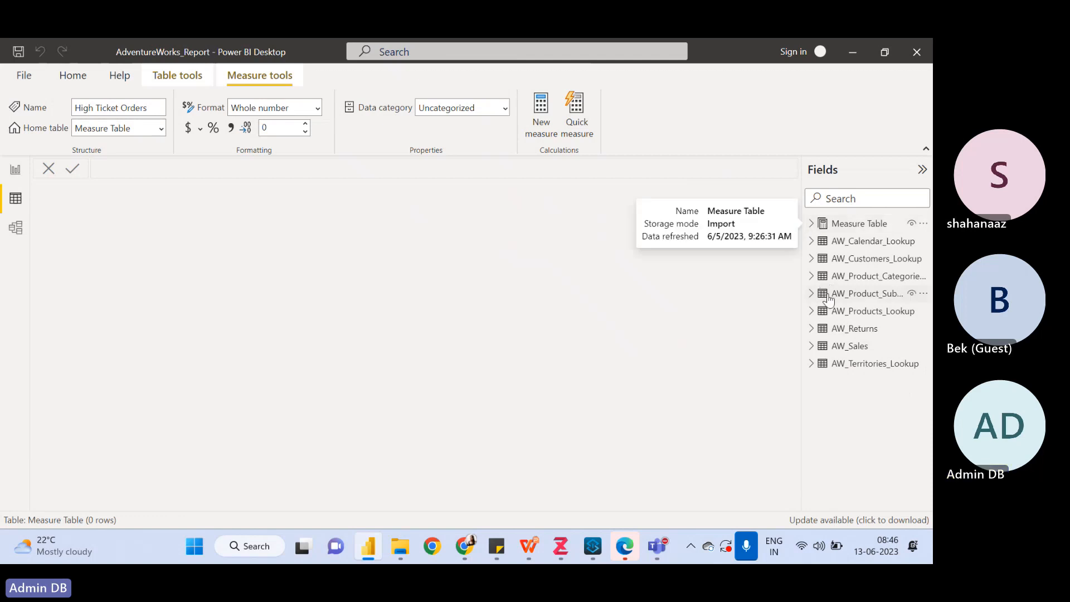
left_click(812, 311)
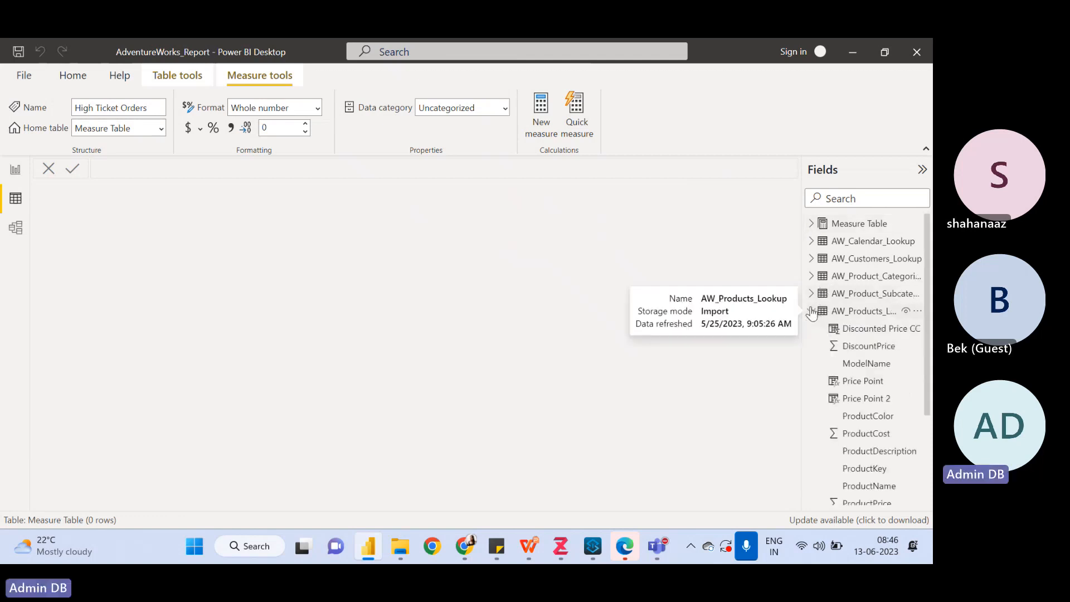
left_click(855, 311)
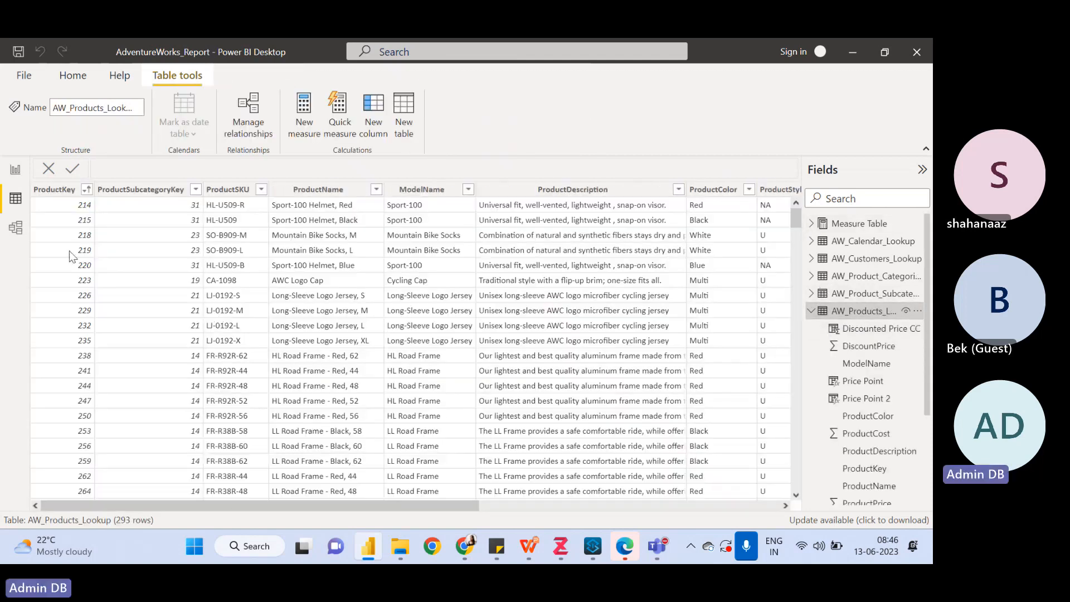
left_click_drag(200, 501, 523, 511)
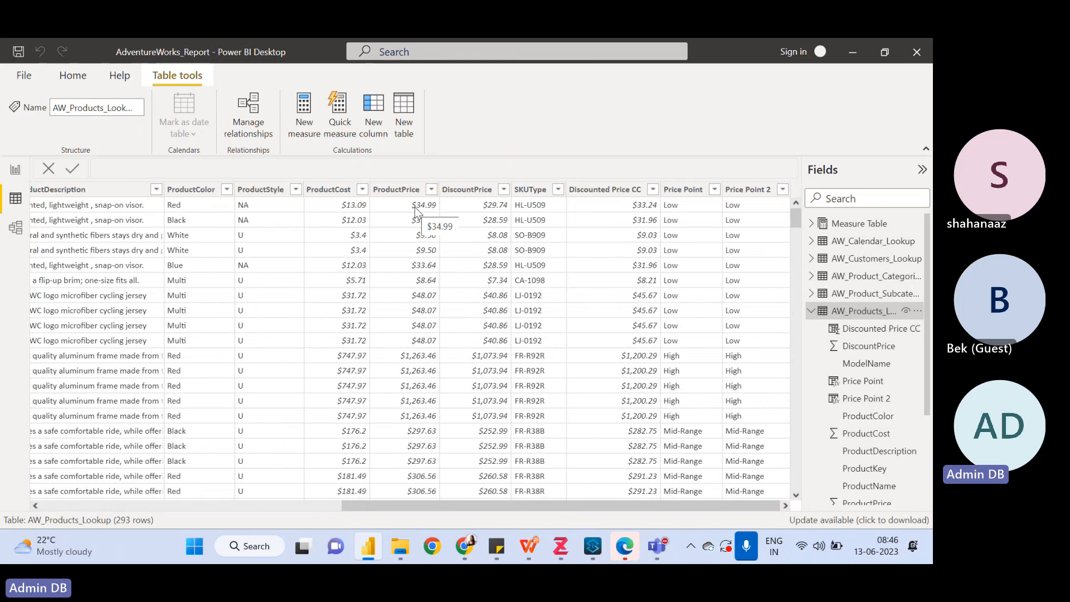
Compare the ProductPrice rows of AW_Products_Lookup with the Overall Avg. Price column in the report matrix
left_click(15, 170)
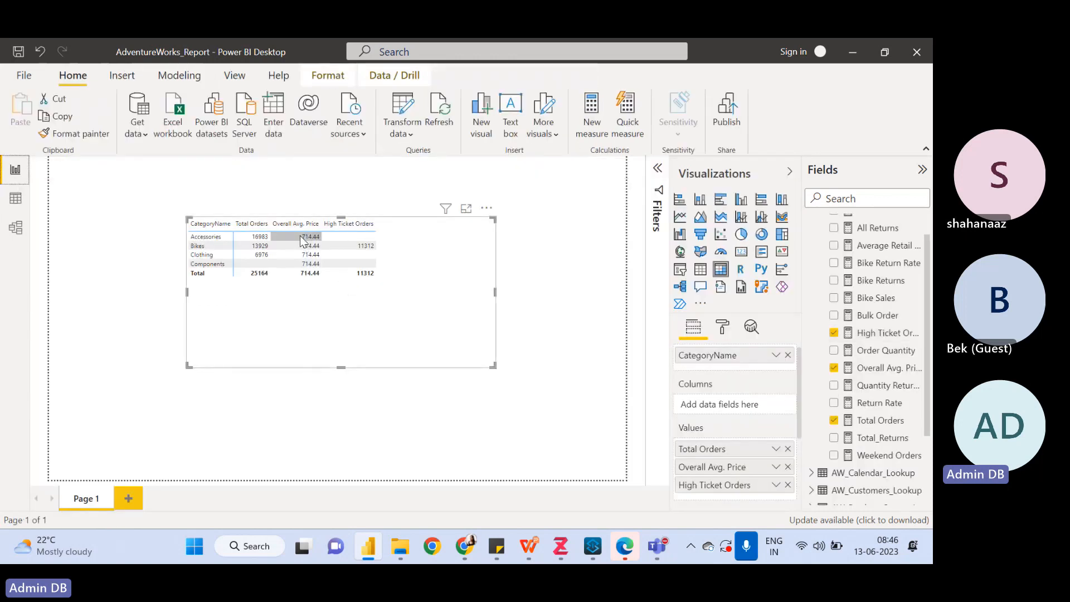
left_click(15, 197)
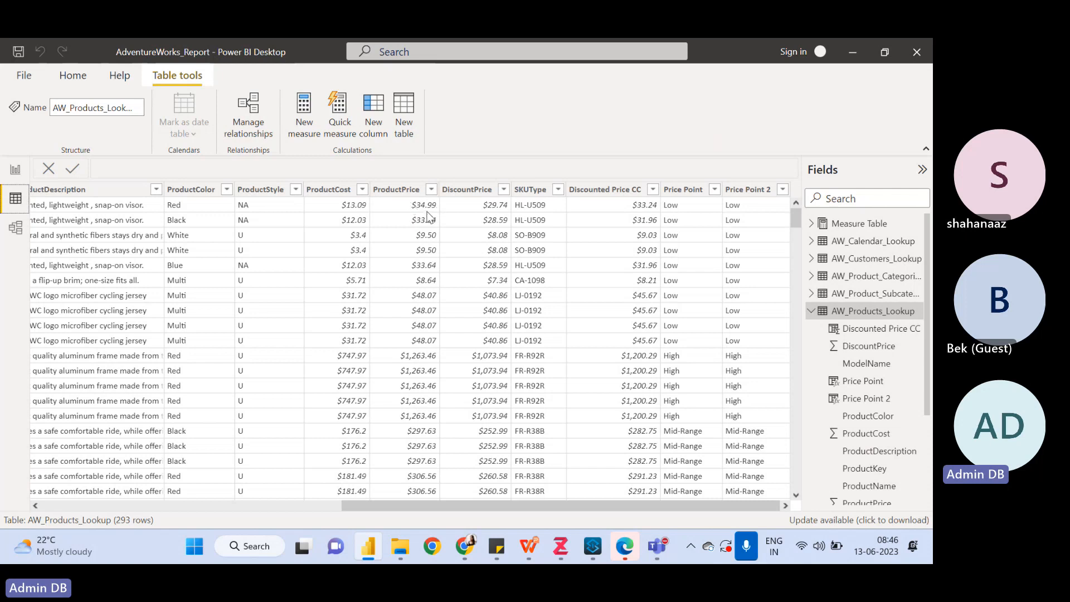
left_click(18, 170)
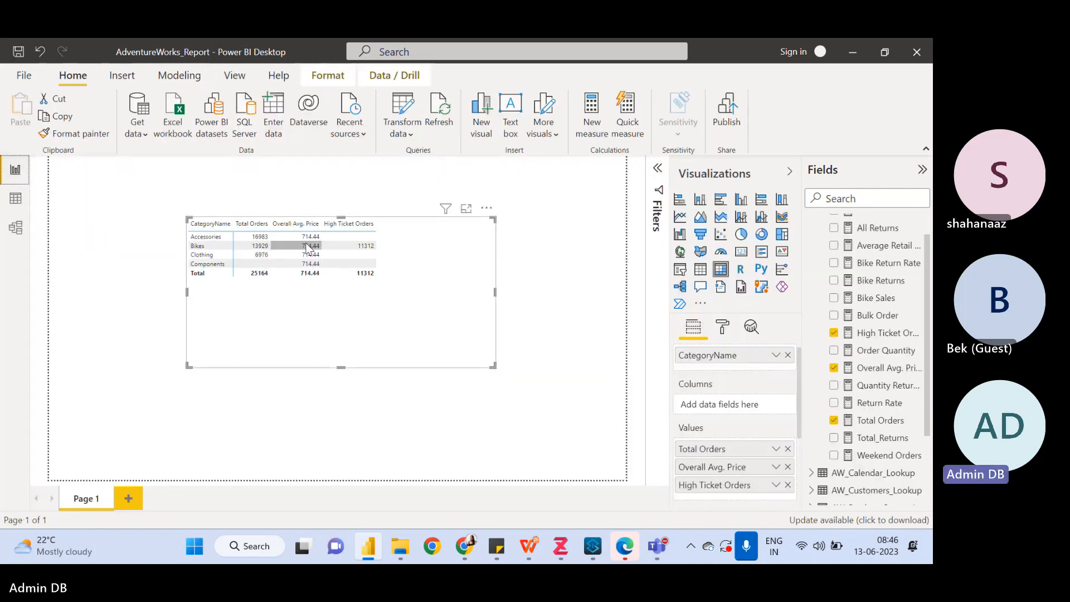
left_click(17, 199)
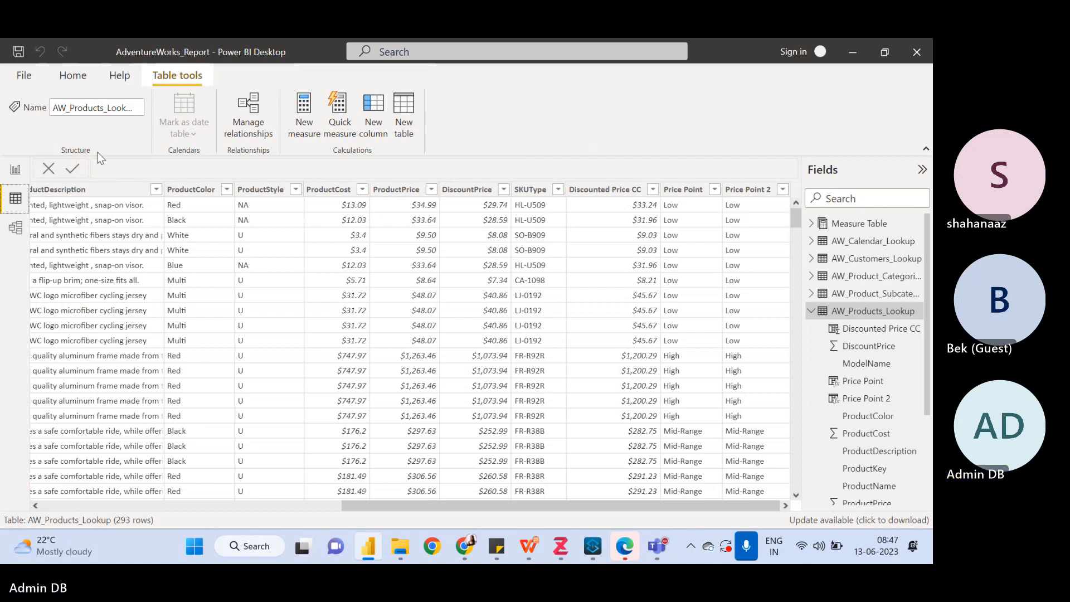
left_click(15, 169)
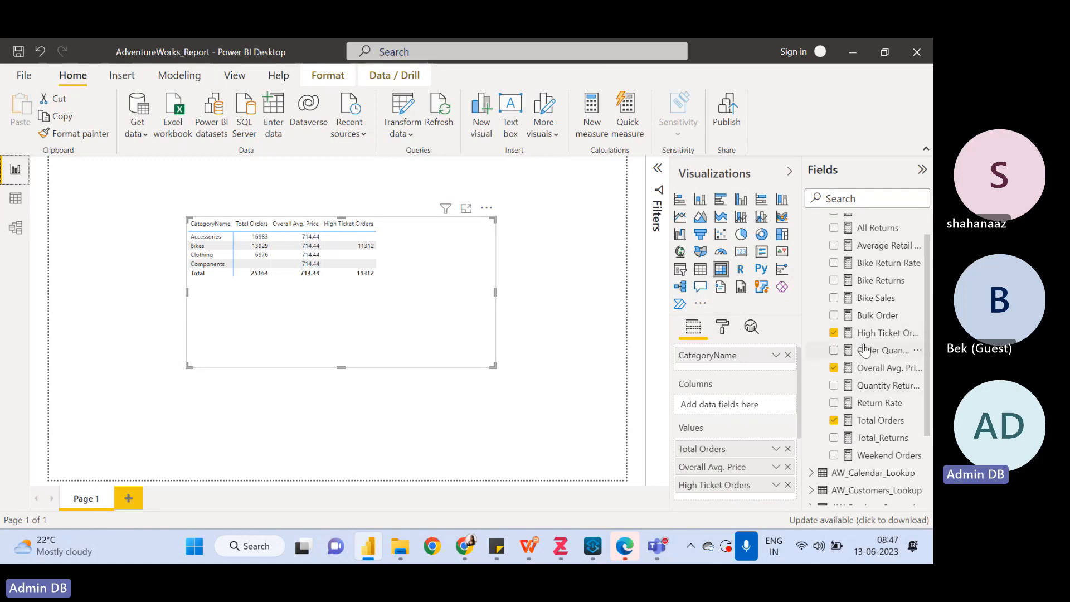
Examine the FILTER condition of High Ticket Orders again and check it against the ProductPrice rows in AW_Products_Lookup
left_click(877, 333)
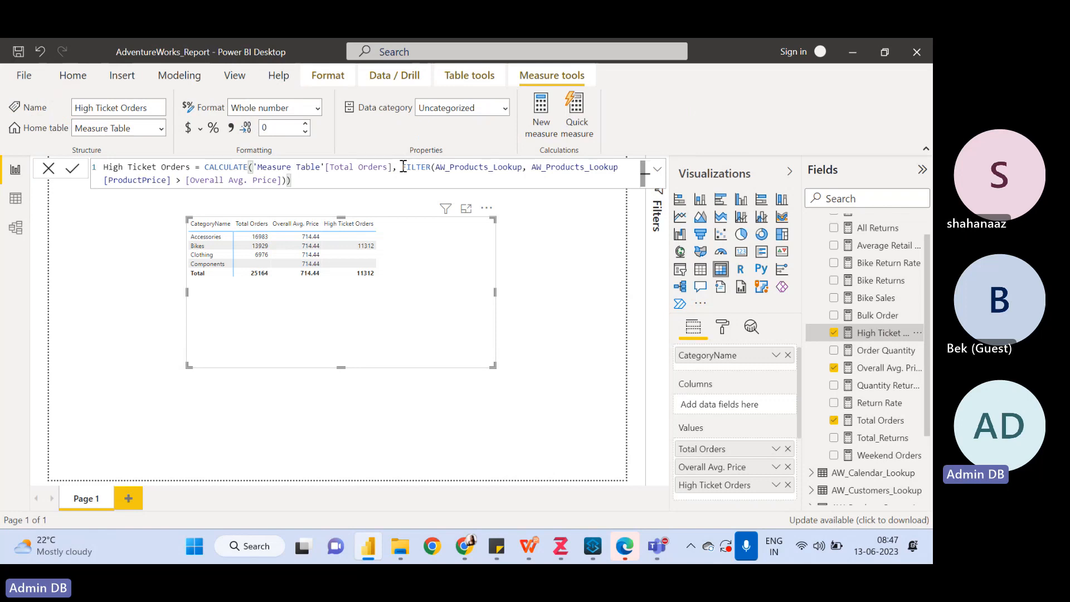
left_click_drag(403, 168, 303, 177)
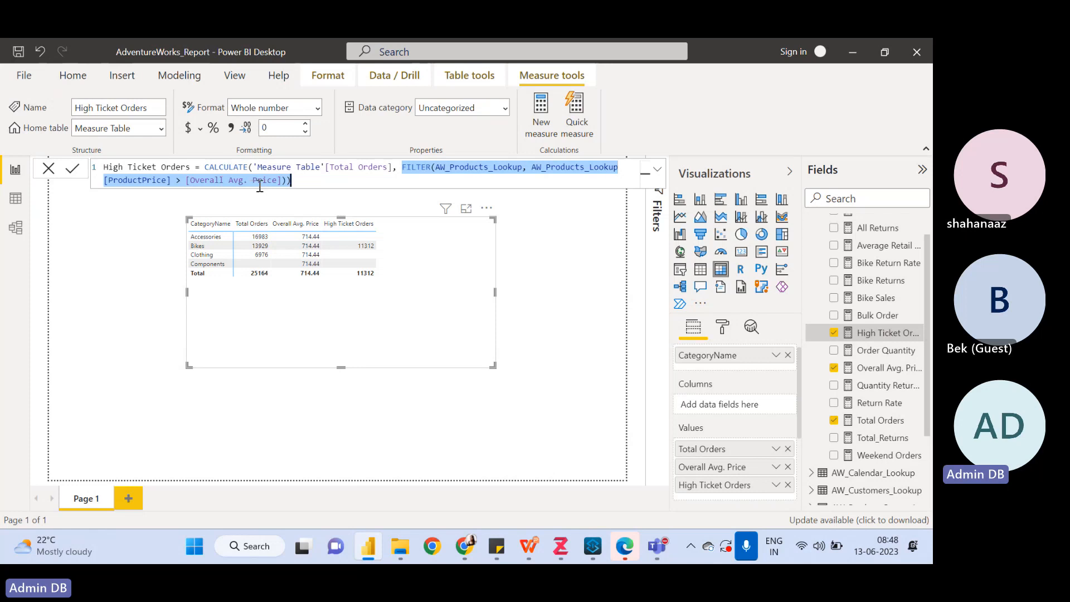
left_click(15, 200)
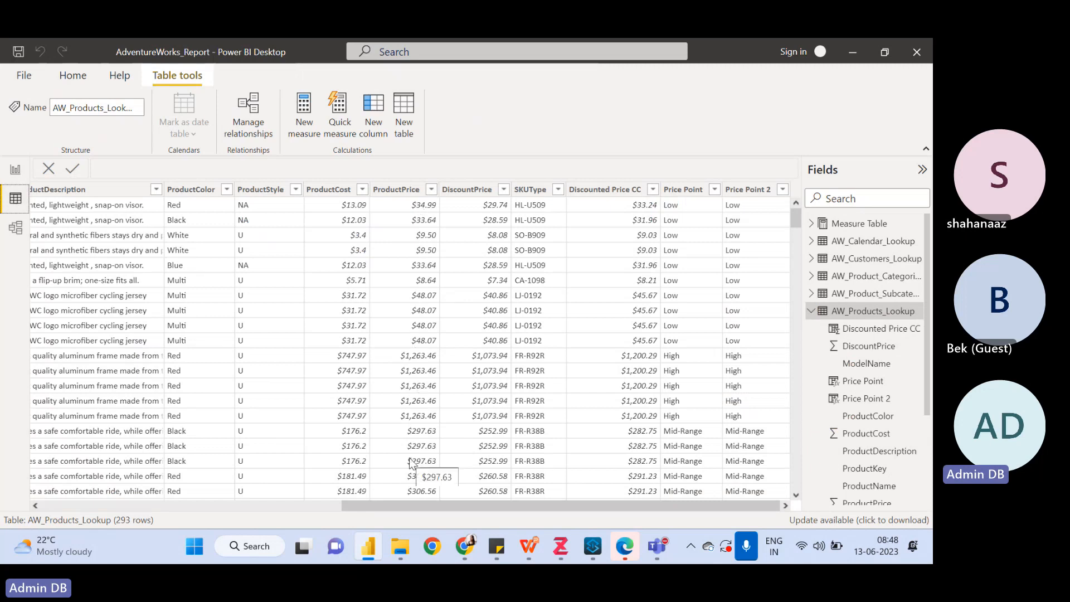
Review the High Ticket Orders formula alongside the AW_Products_Lookup data and the report matrix
left_click(15, 169)
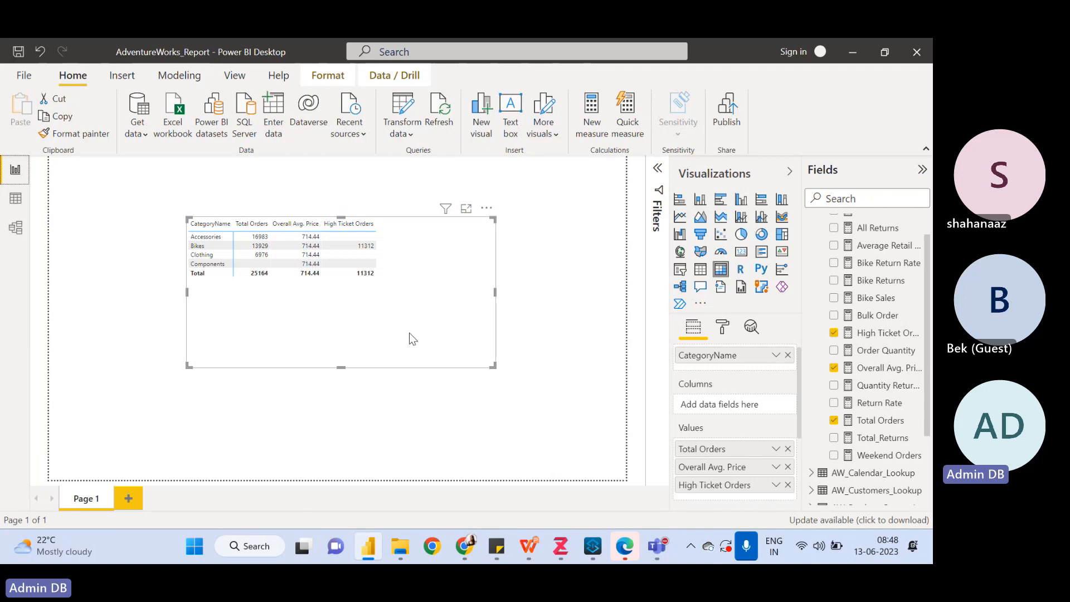
left_click(891, 336)
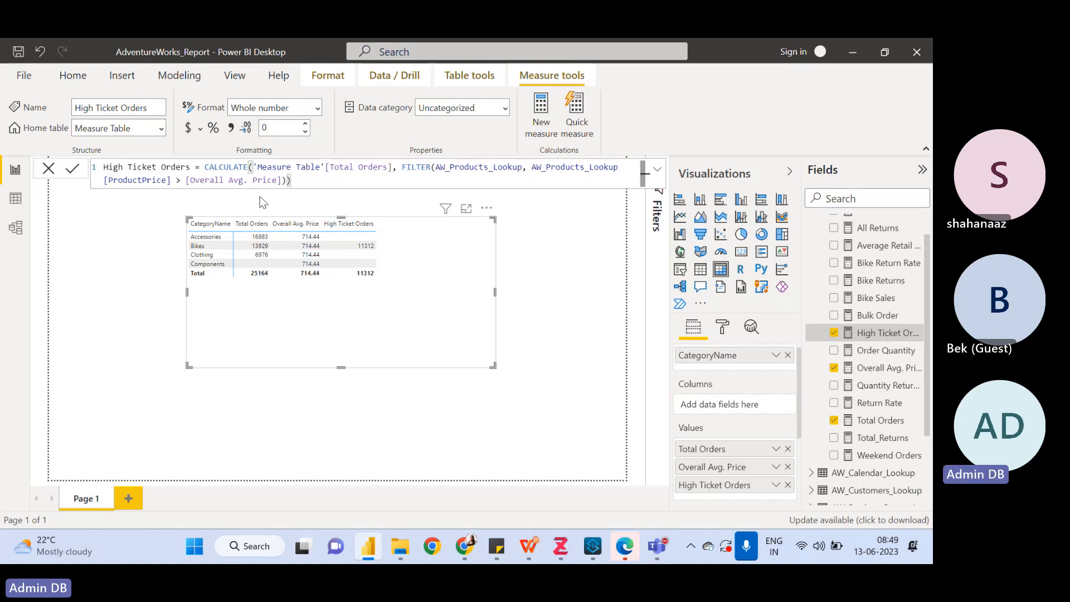
left_click(15, 198)
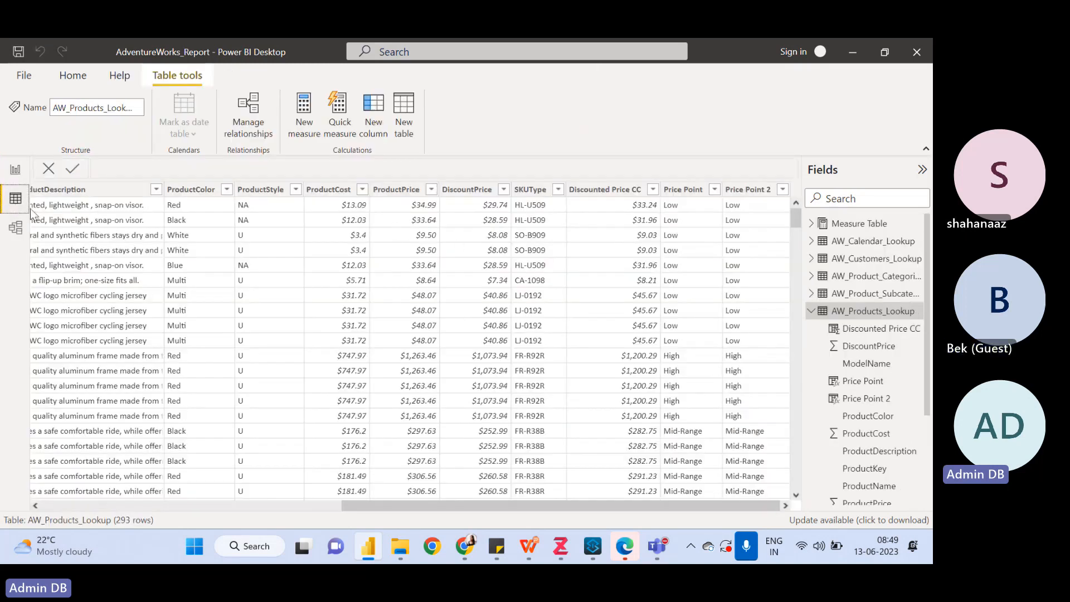
left_click(16, 169)
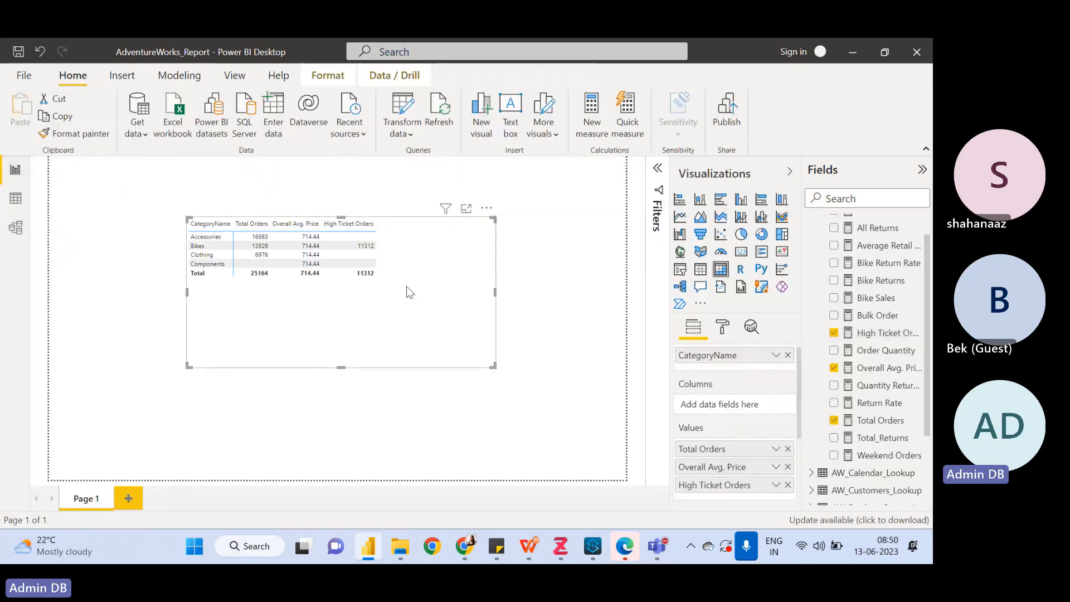
Examine the AW_Products_Lookup table argument inside the FILTER function of the High Ticket Orders measure
left_click(873, 338)
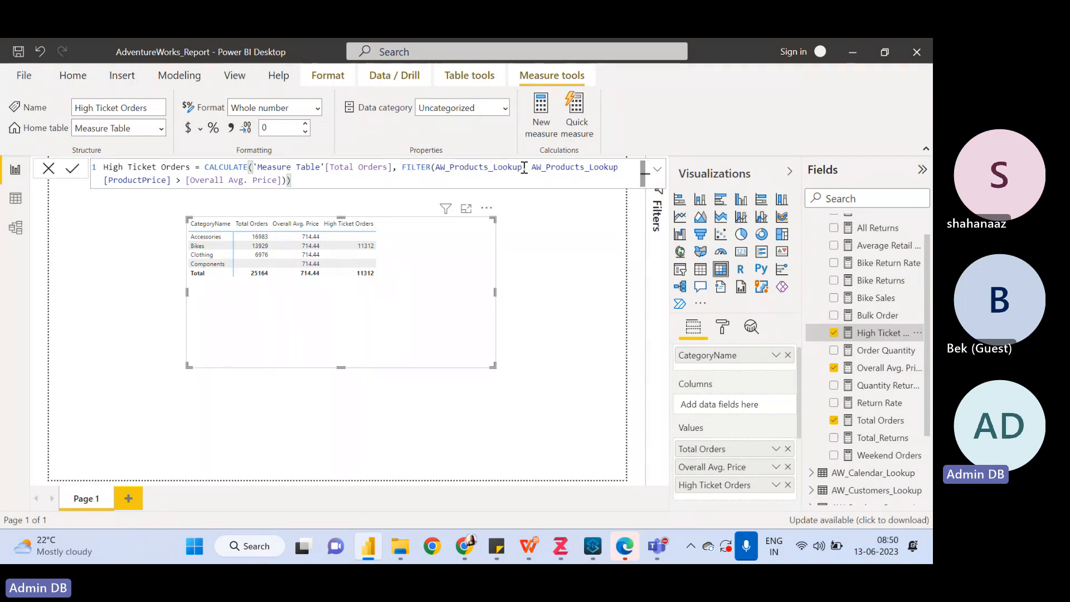
left_click_drag(522, 167, 436, 167)
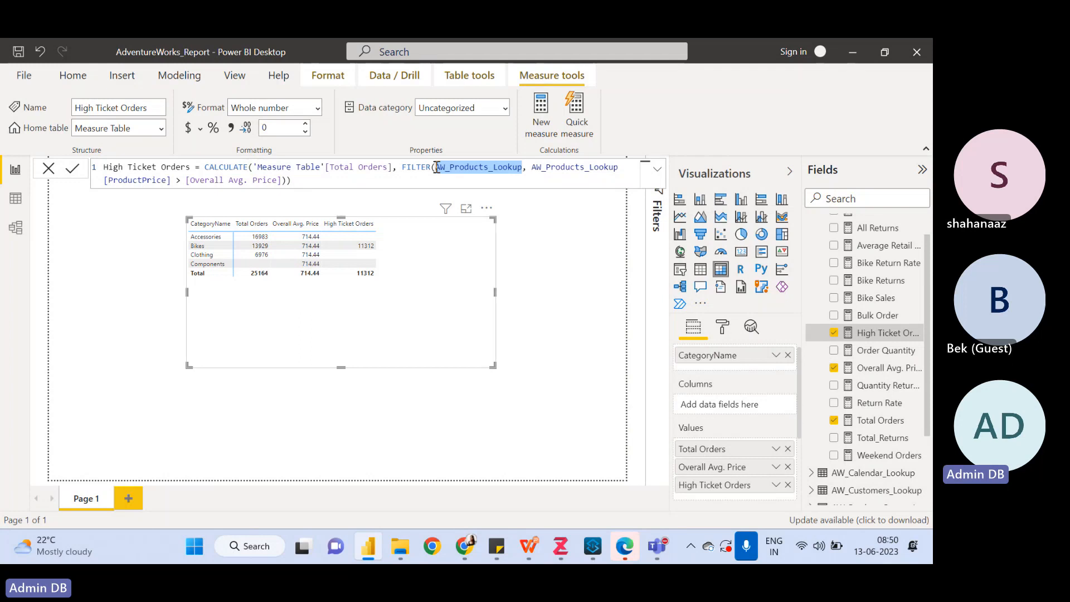
left_click(474, 169)
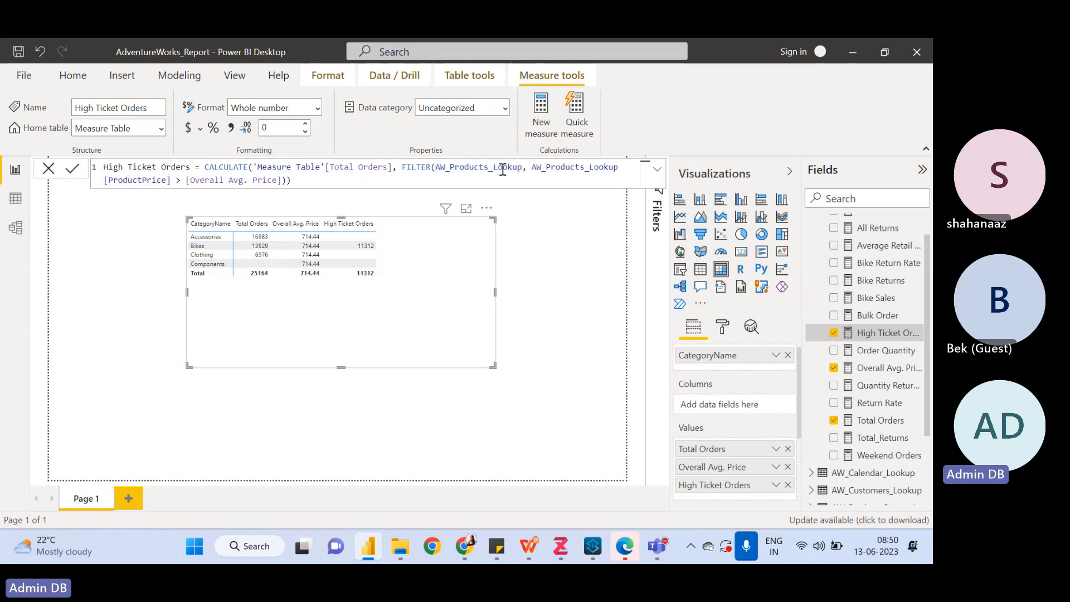
left_click_drag(523, 168, 437, 170)
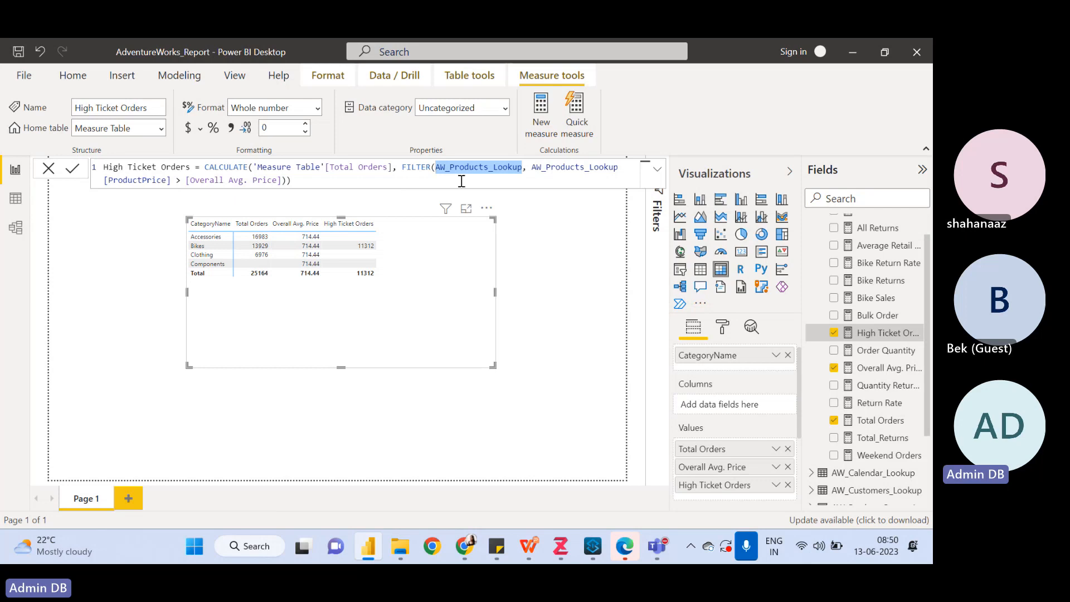
Compare the ProductPrice rows of AW_Products_Lookup with the Overall Avg. Price and High Ticket Orders columns of the report matrix
left_click(16, 199)
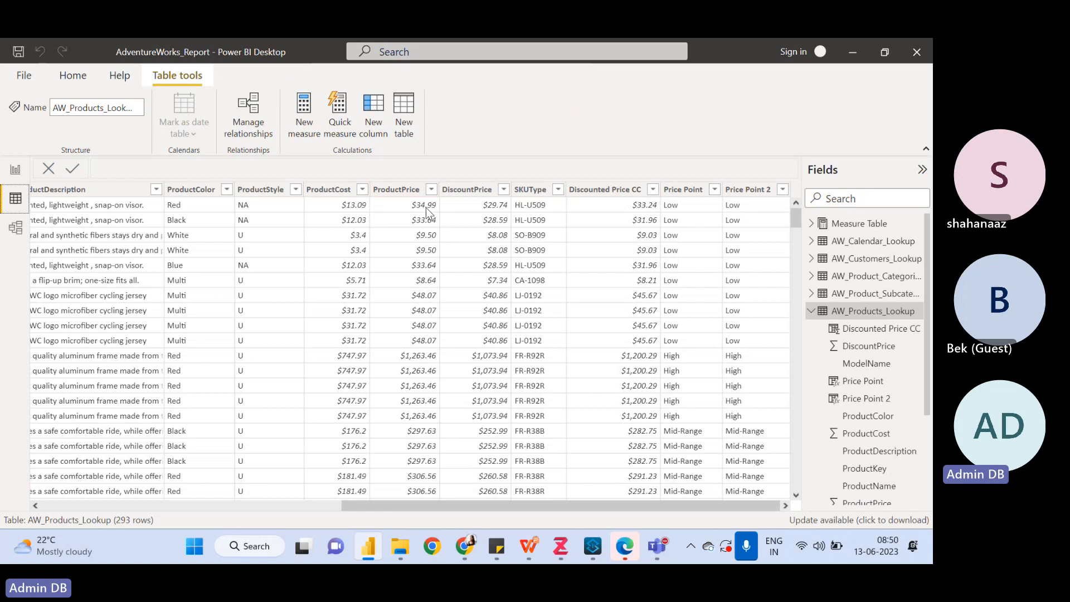
left_click(15, 169)
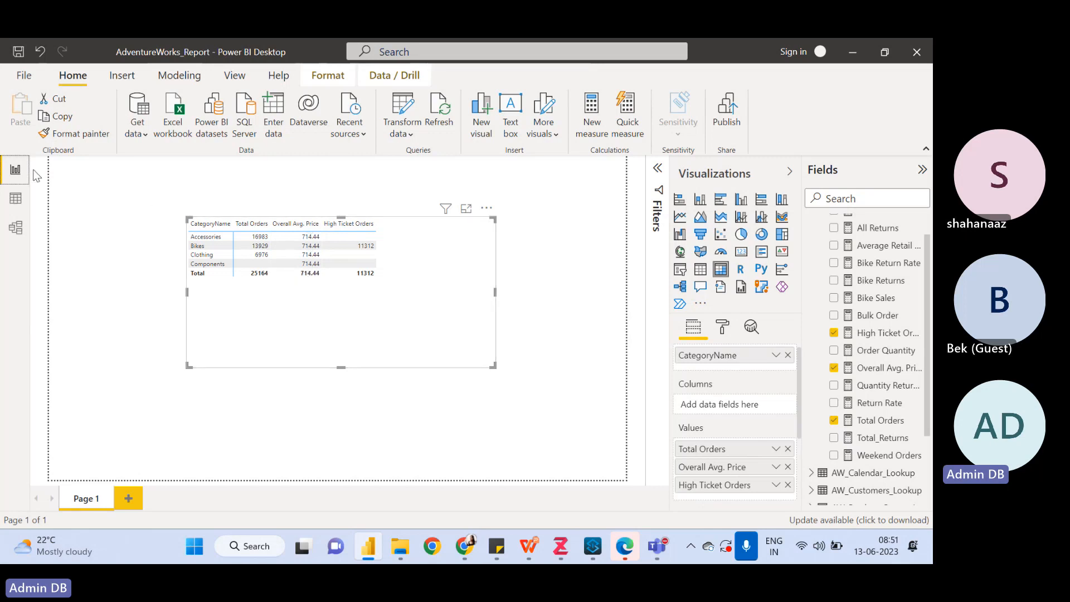
left_click(15, 198)
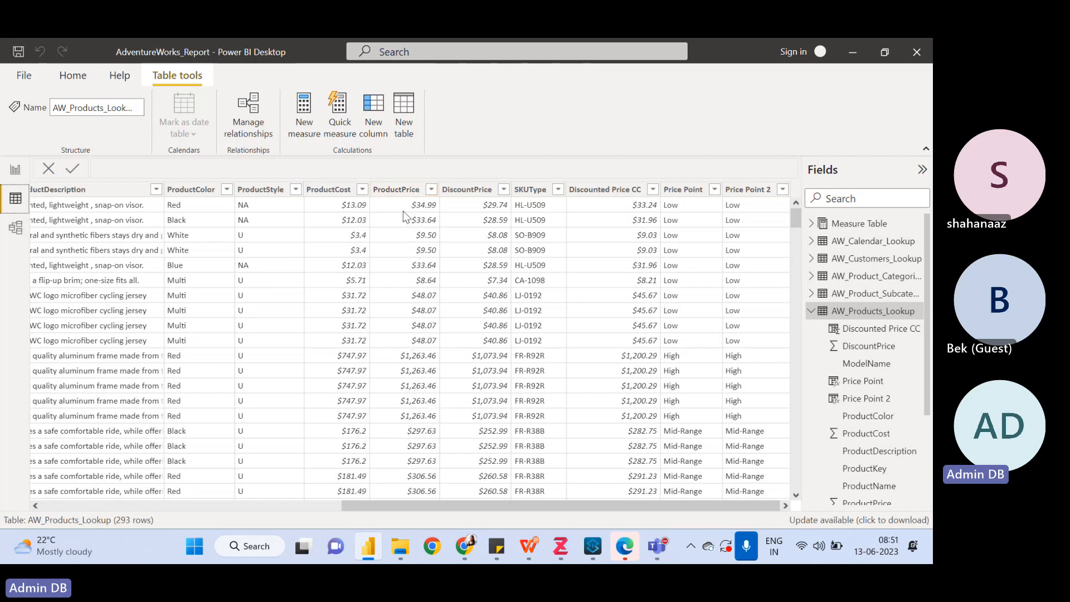
left_click(15, 169)
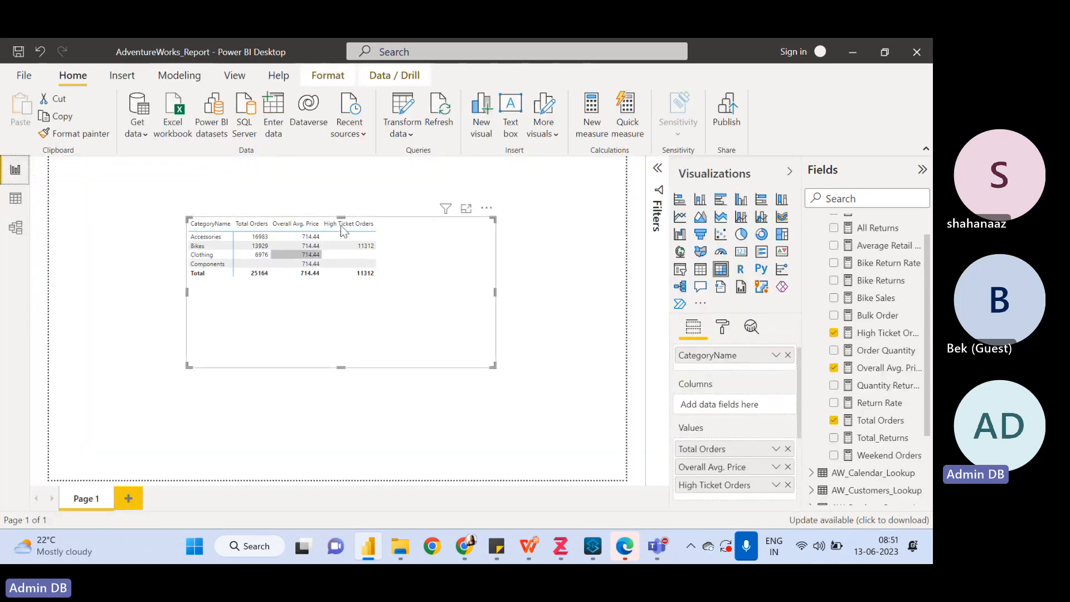
left_click(883, 332)
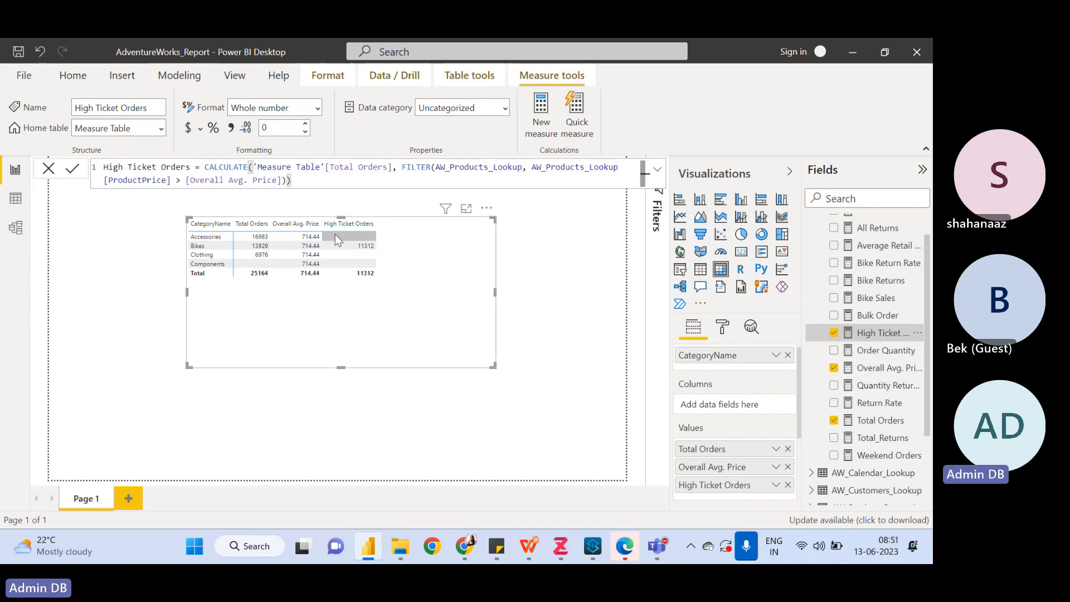
left_click(16, 198)
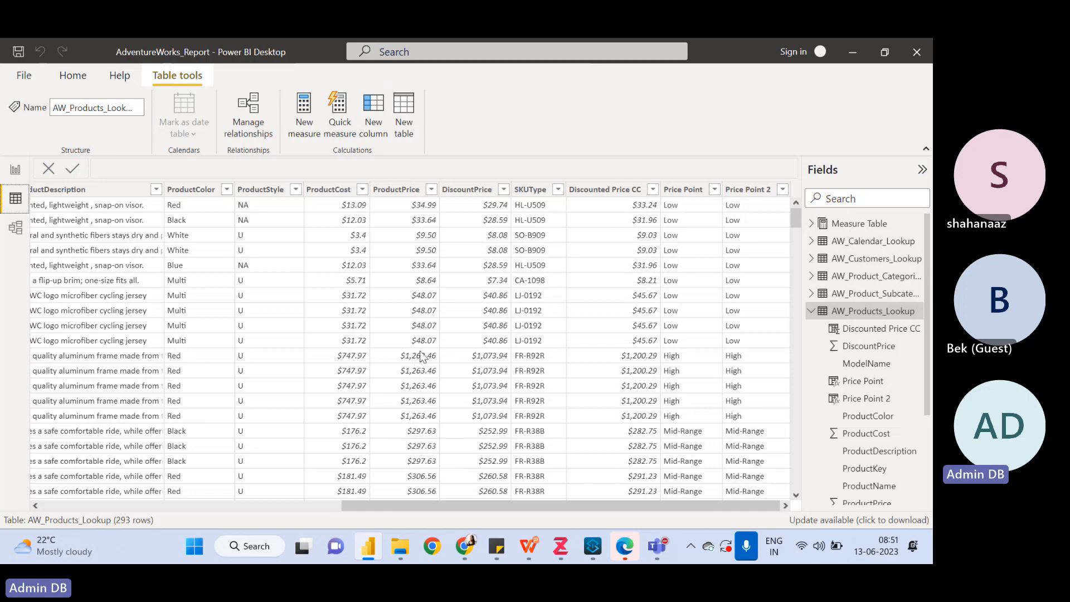
left_click(15, 168)
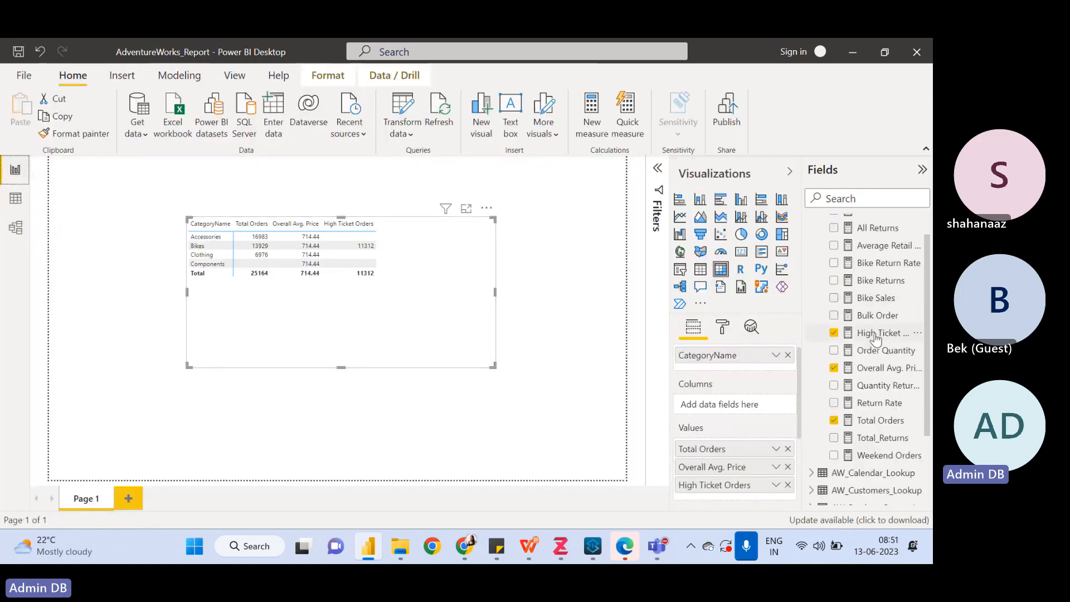
Examine the complete FILTER expression of High Ticket Orders and view the formula of the Total Orders measure
left_click(872, 334)
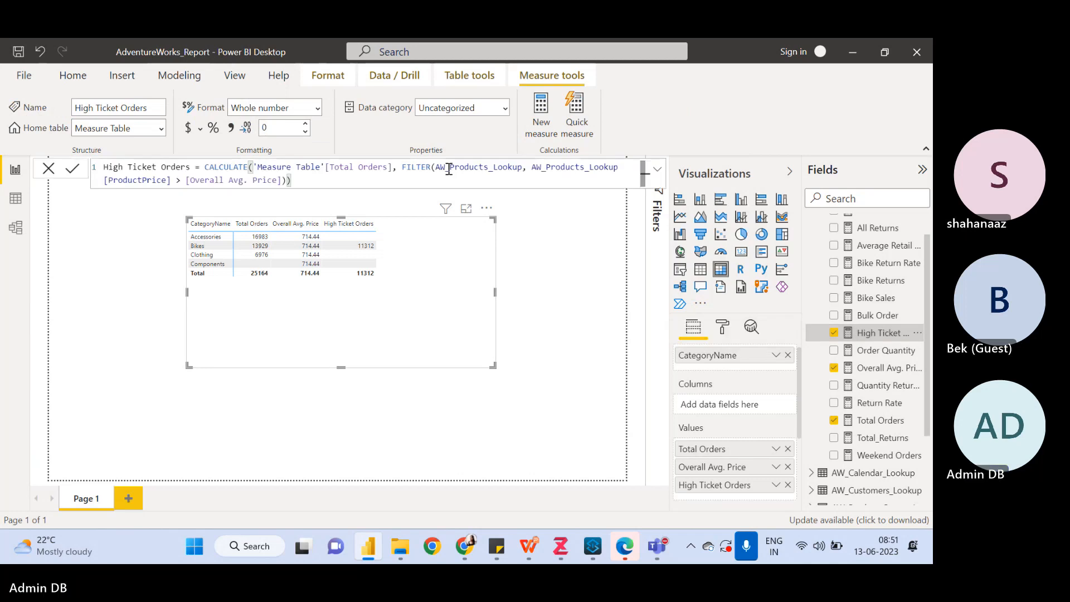
left_click_drag(404, 167, 286, 180)
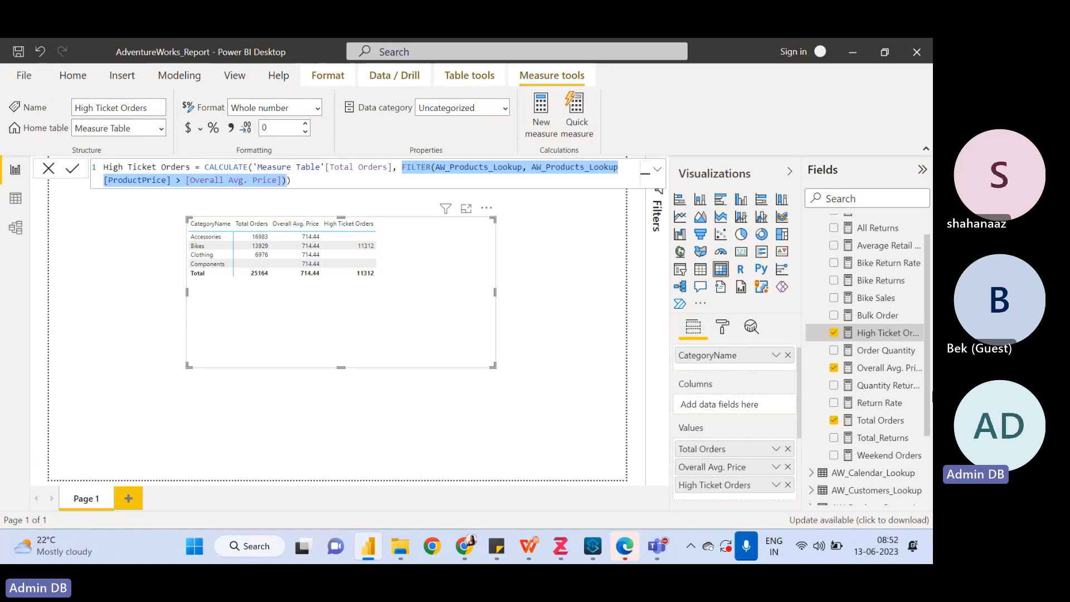
left_click(881, 420)
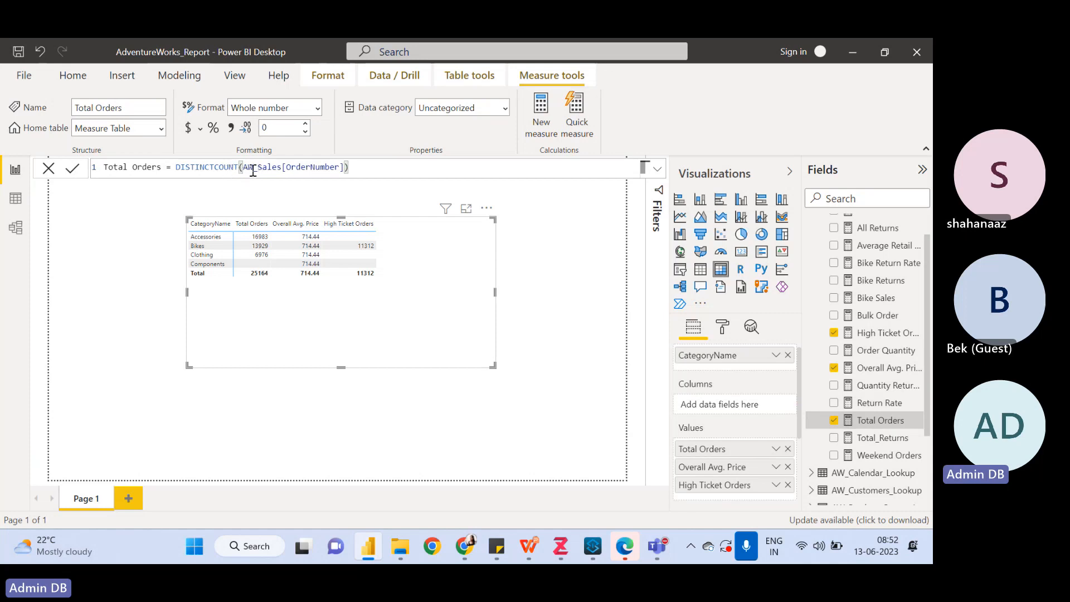
Reopen High Ticket Orders and examine its two CALCULATE arguments, the Total Orders expression and the FILTER condition
left_click(876, 333)
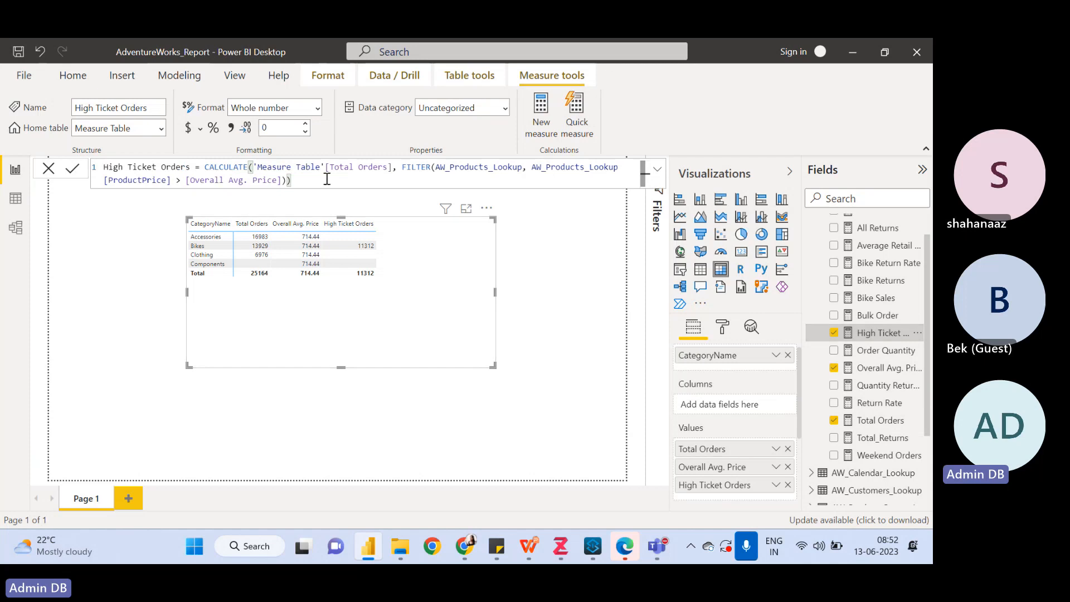
left_click(402, 168)
left_click_drag(402, 169, 289, 184)
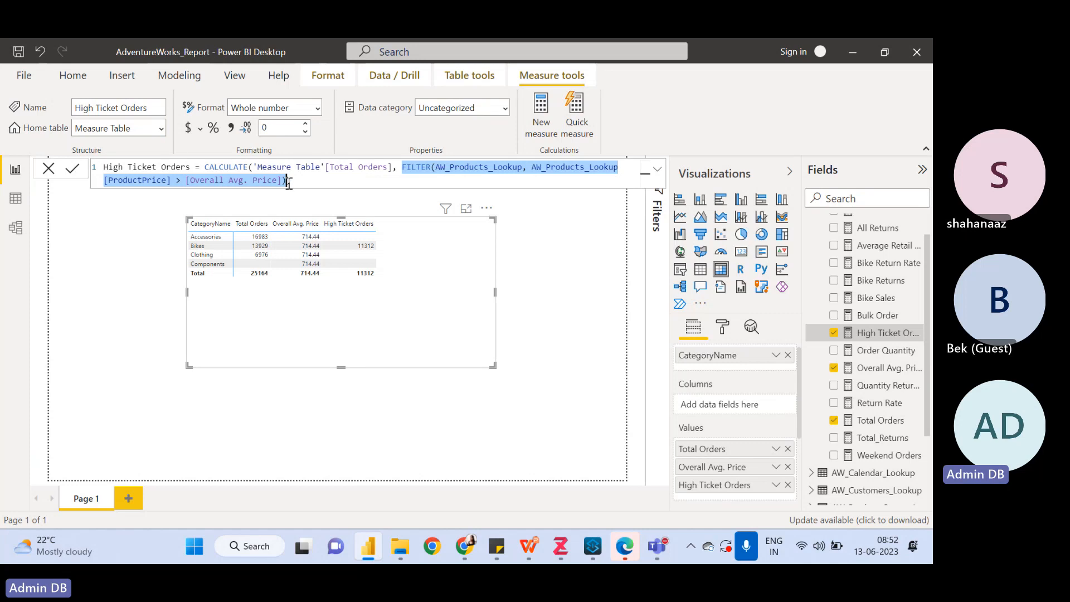
left_click(389, 168)
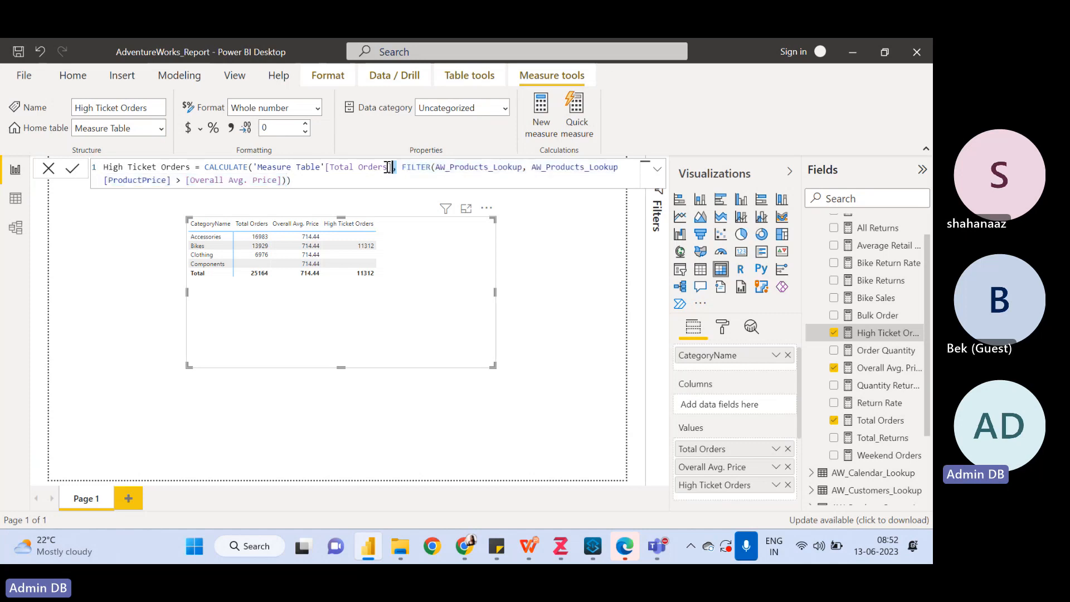
left_click_drag(388, 167, 282, 170)
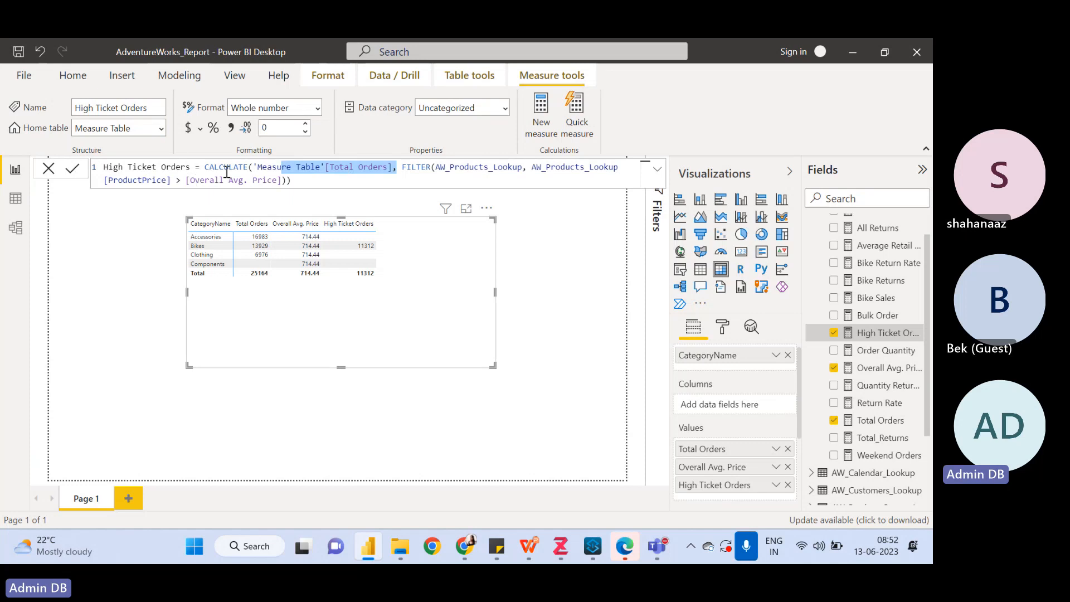
left_click(393, 167)
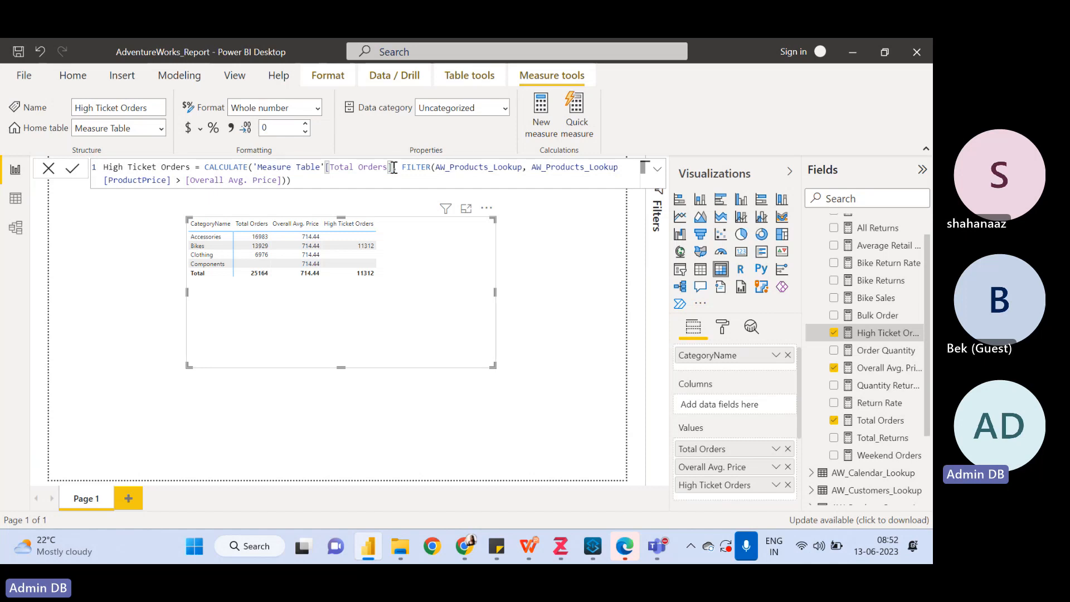
left_click_drag(393, 168, 258, 168)
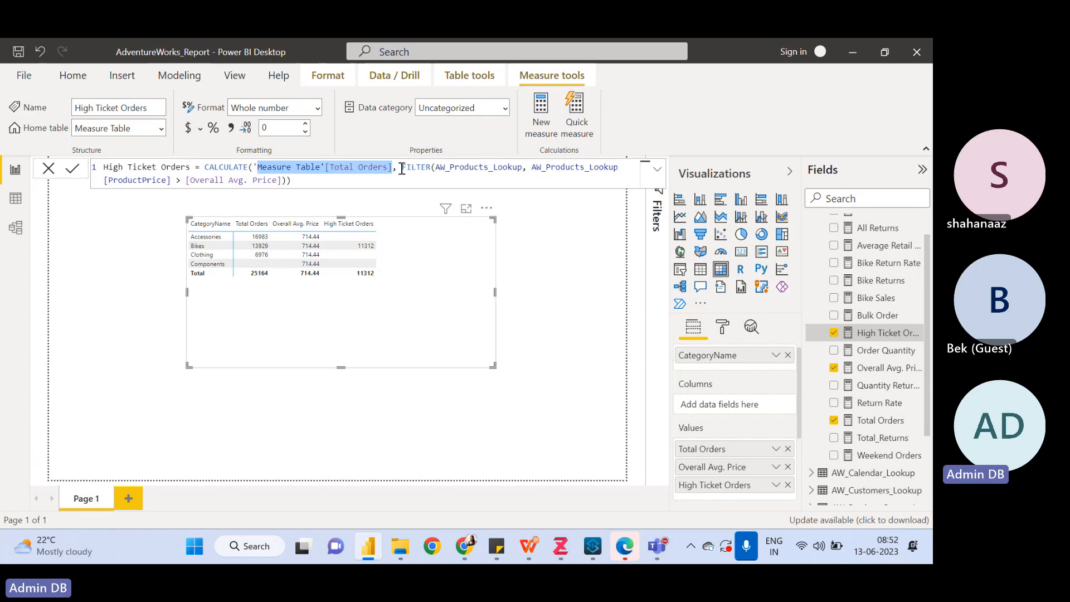
left_click_drag(402, 168, 287, 183)
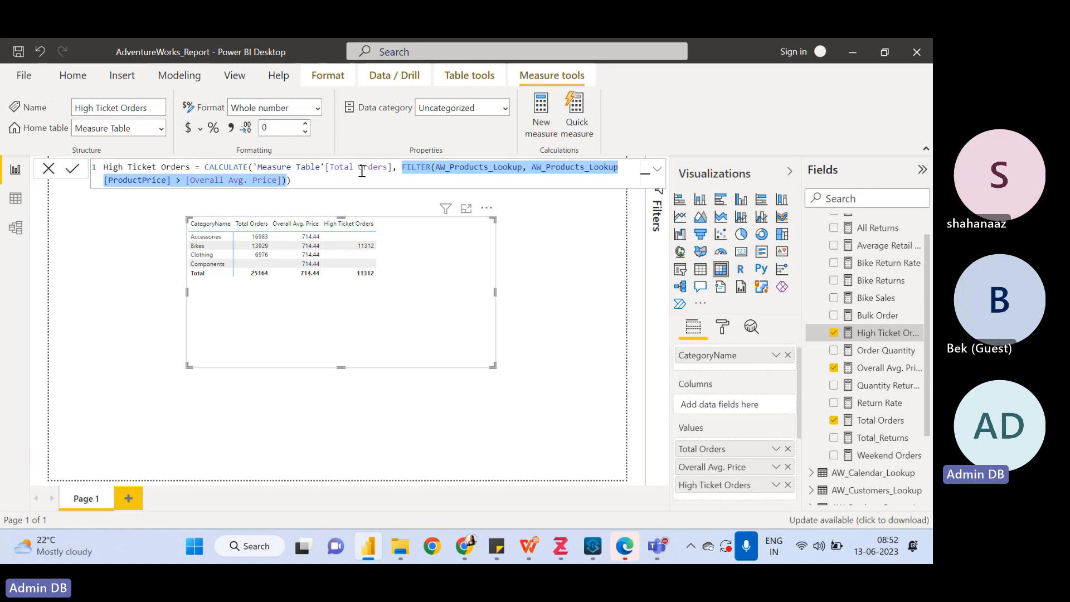
Review the whole CALCULATE expression of the High Ticket Orders measure, including both its arguments
left_click_drag(291, 181, 199, 166)
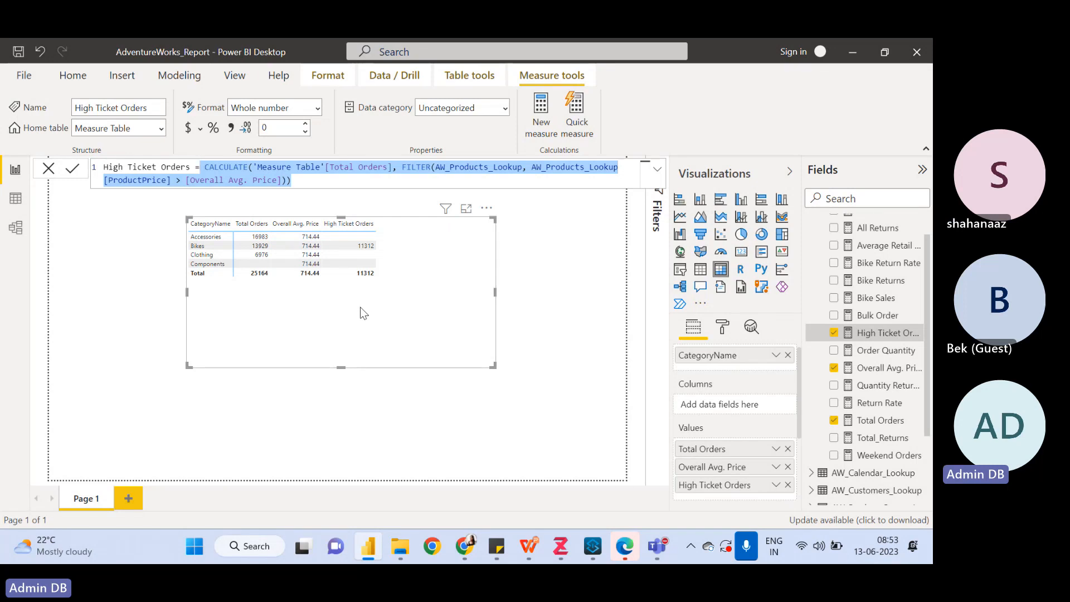
left_click(403, 181)
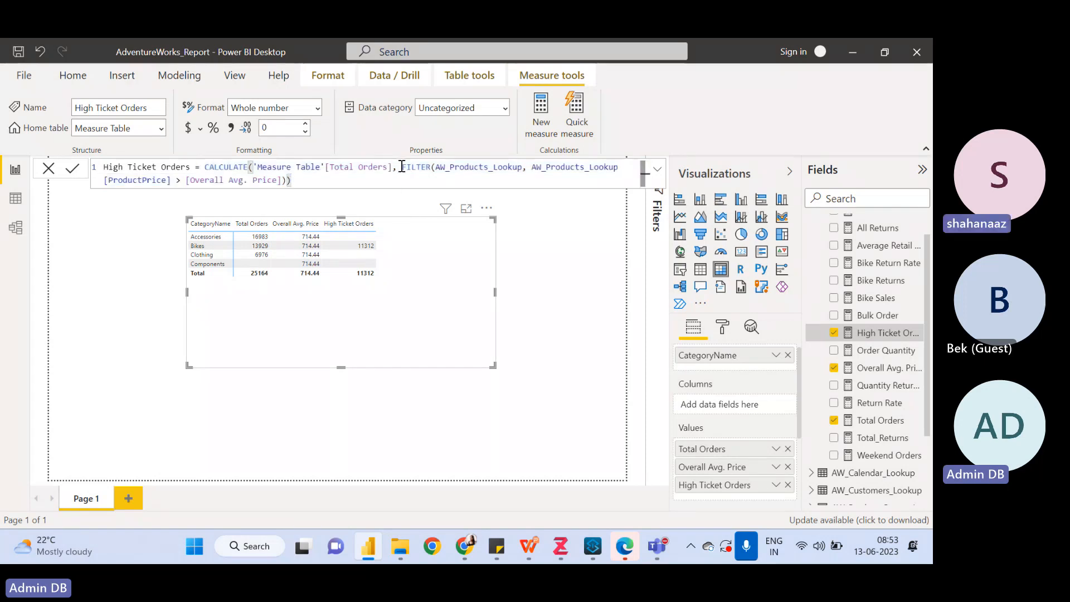
left_click_drag(401, 166, 202, 167)
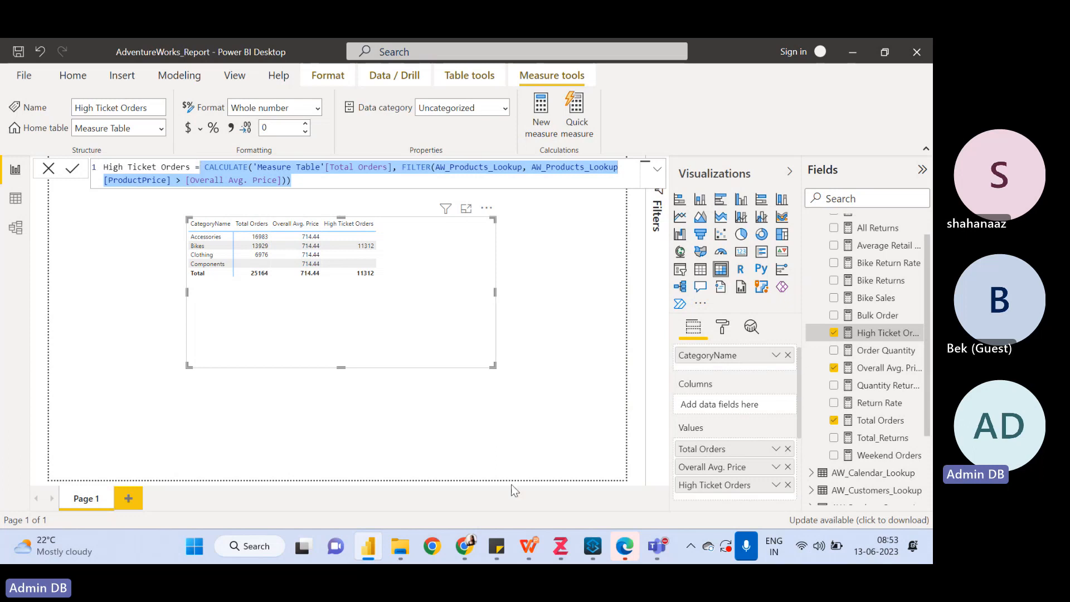
left_click(545, 434)
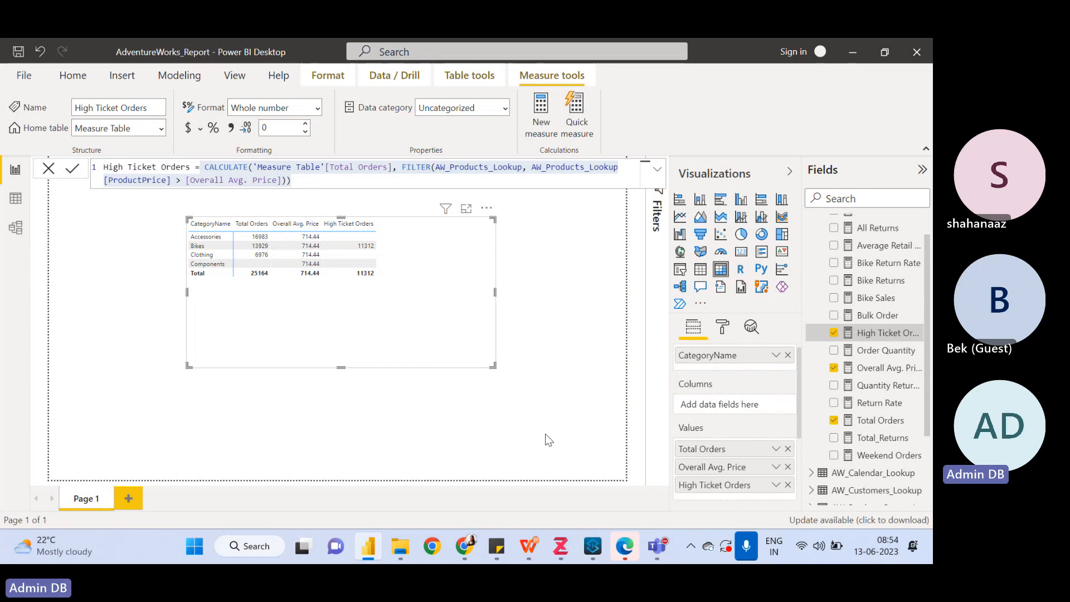
Check the DAX function notes in Class_PPT.pptx in WPS Office and return to Power BI Desktop
mouse_move(528, 546)
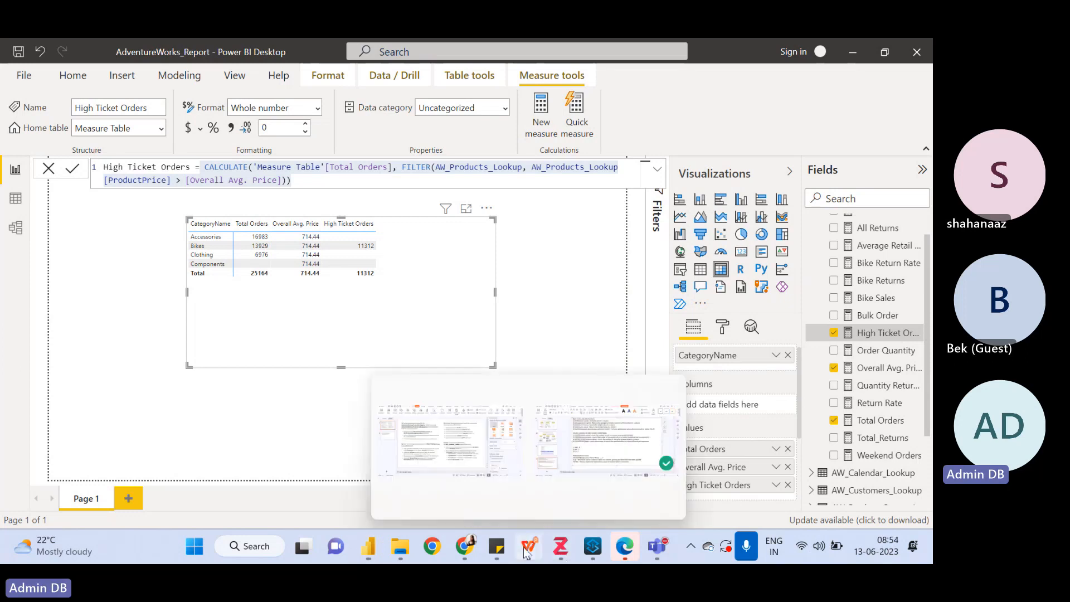
left_click(581, 444)
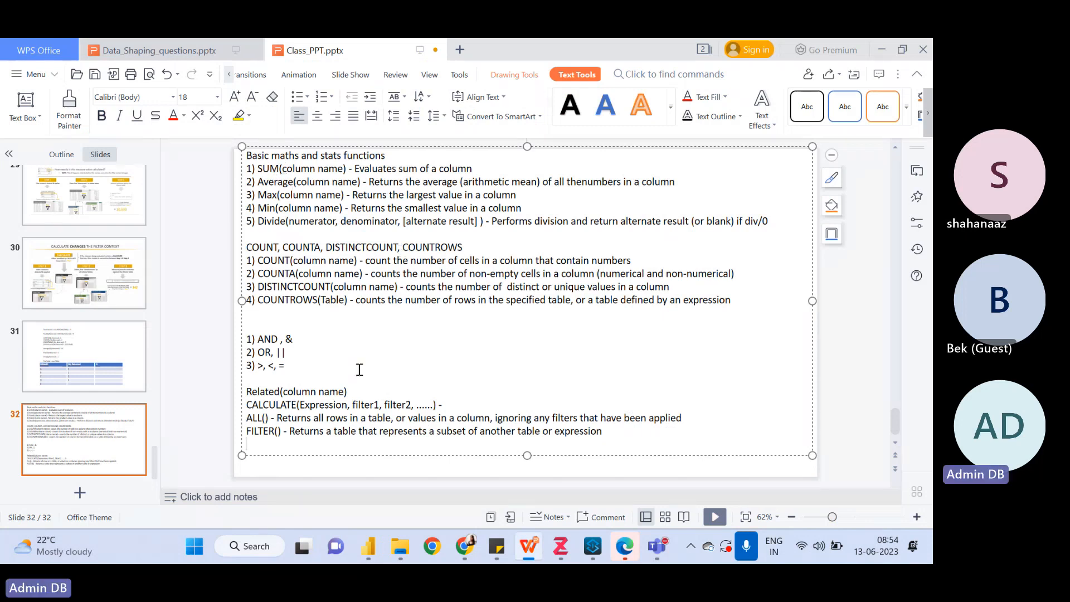
left_click(370, 545)
Switch to Power BI Desktop and create the measure Total Revenue CC = SUM(AW_Sales[Revenue]) in Measure Table
left_click(568, 267)
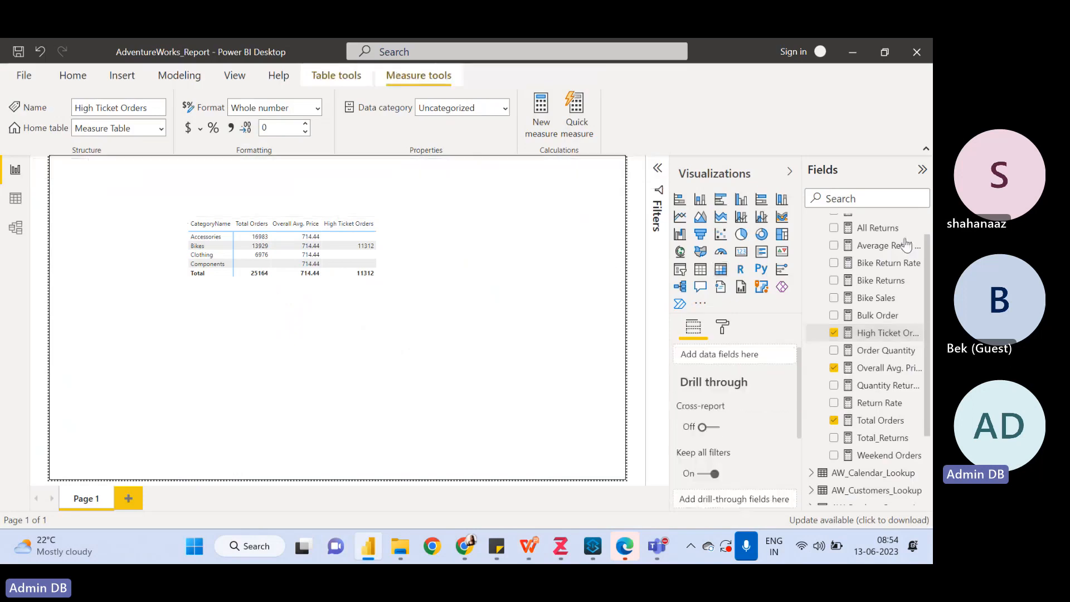
scroll(916, 234, "up", 2)
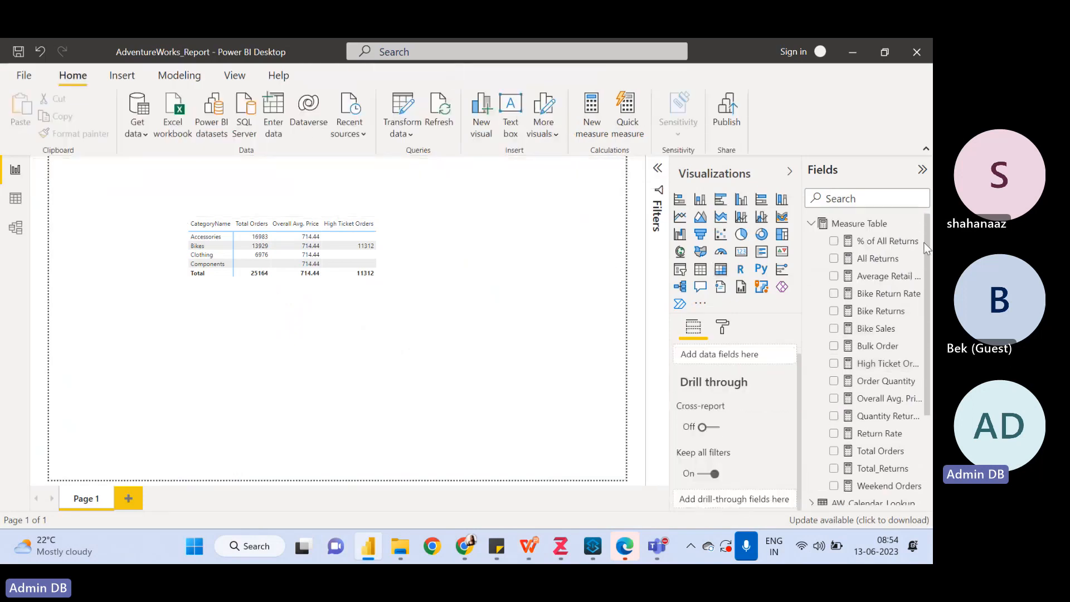
right_click(915, 222)
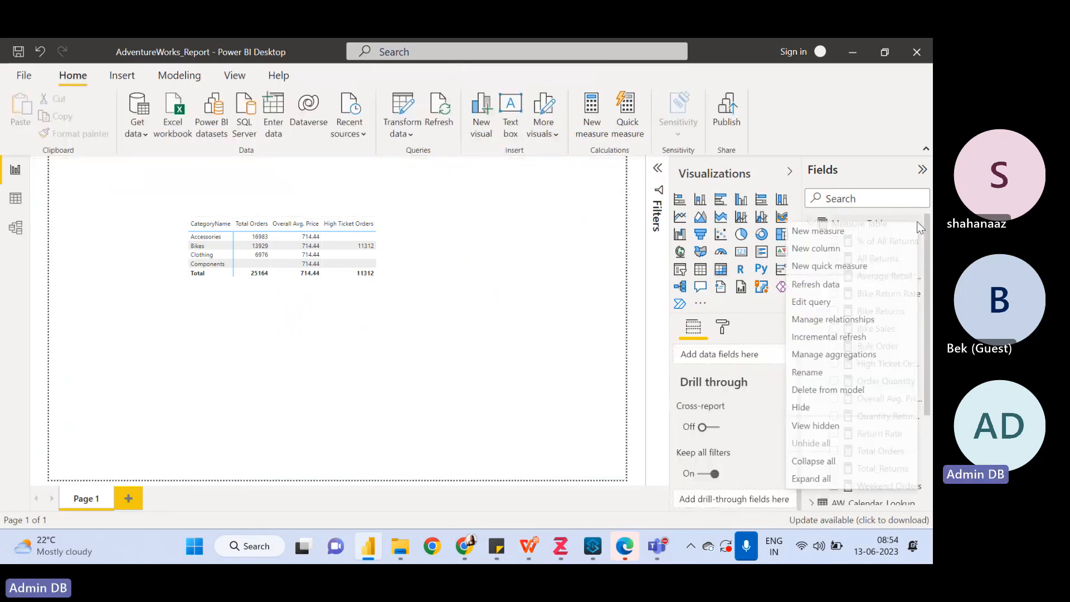
left_click(836, 233)
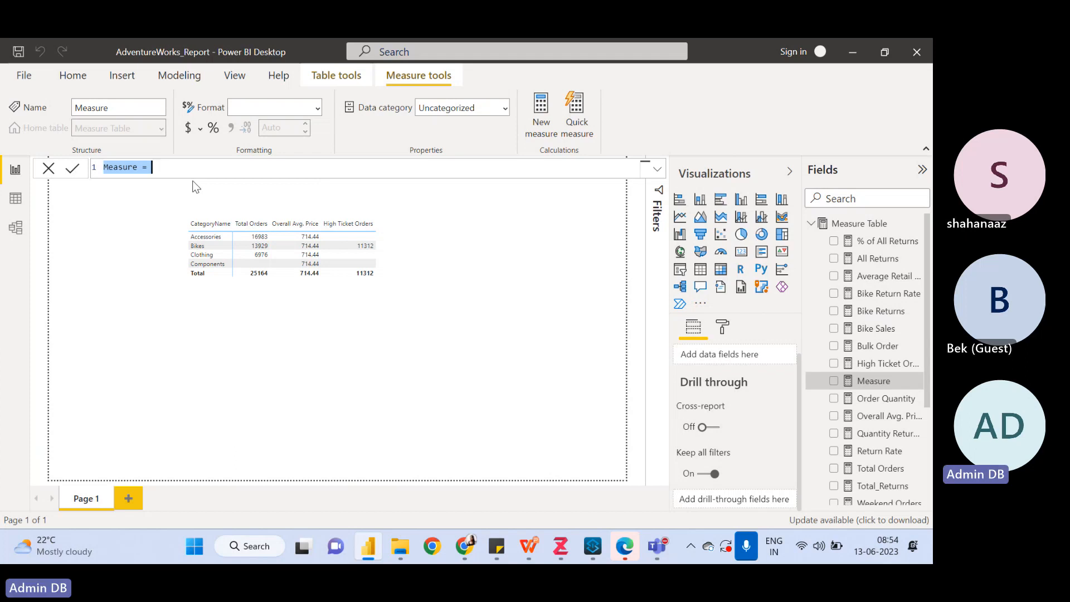
type("Total ")
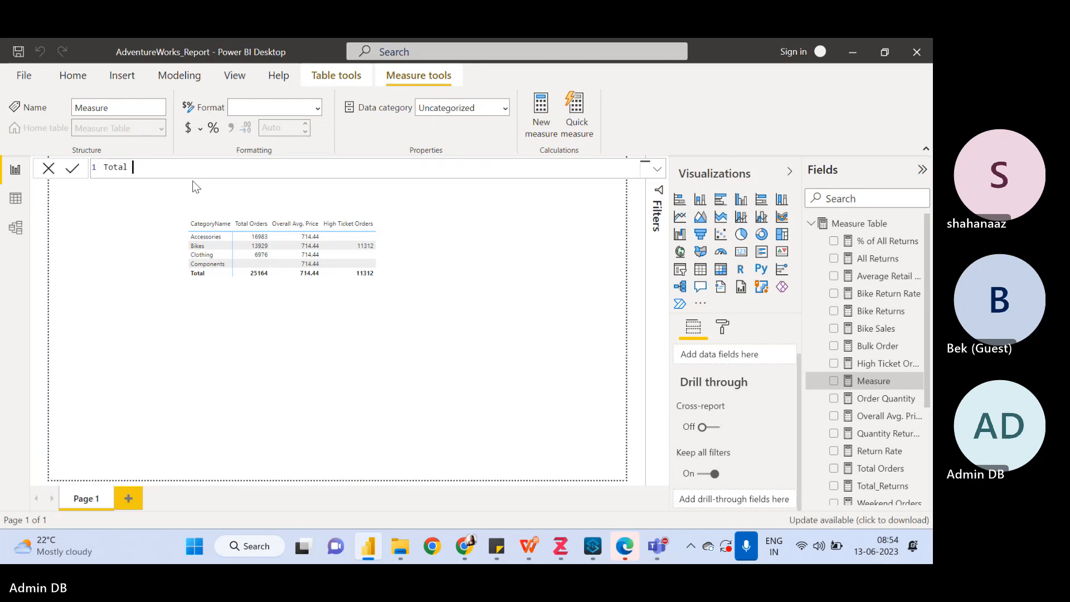
type("Revenue CC =")
type("SUM")
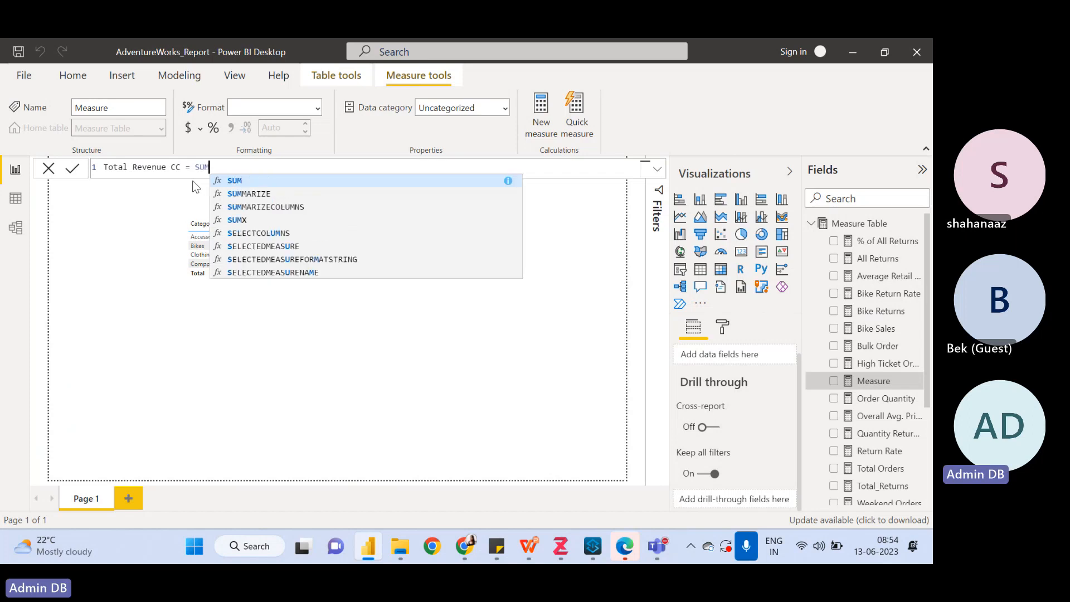
type("(")
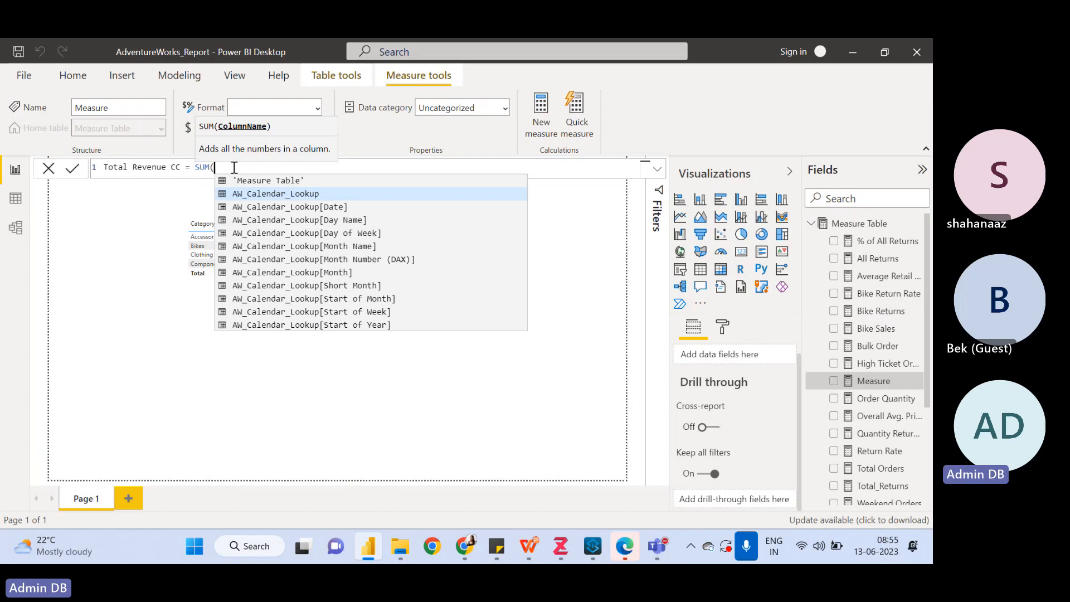
type("Revenue")
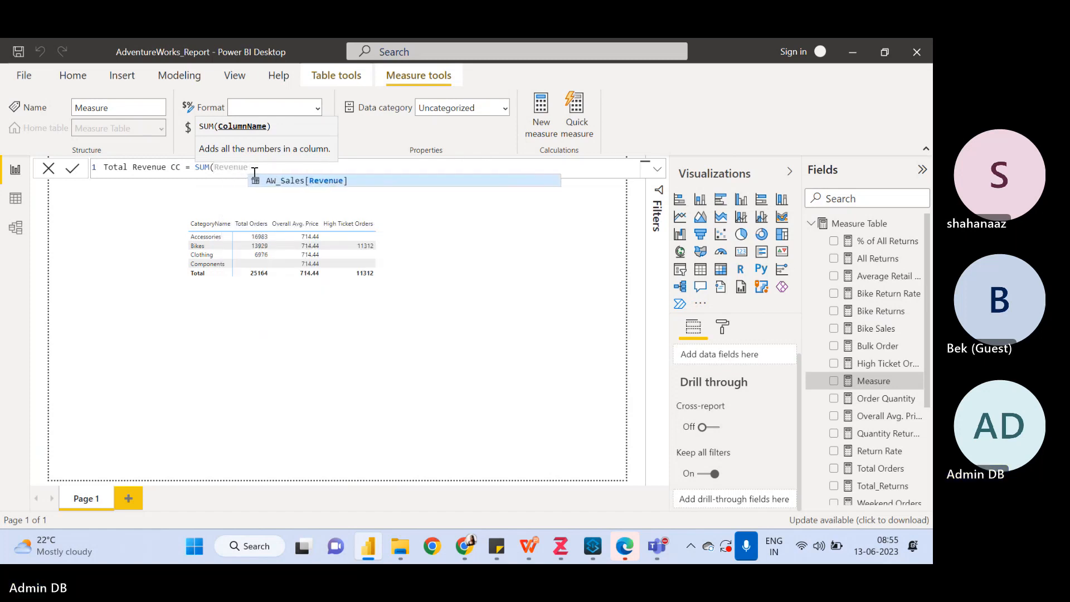
left_click(295, 181)
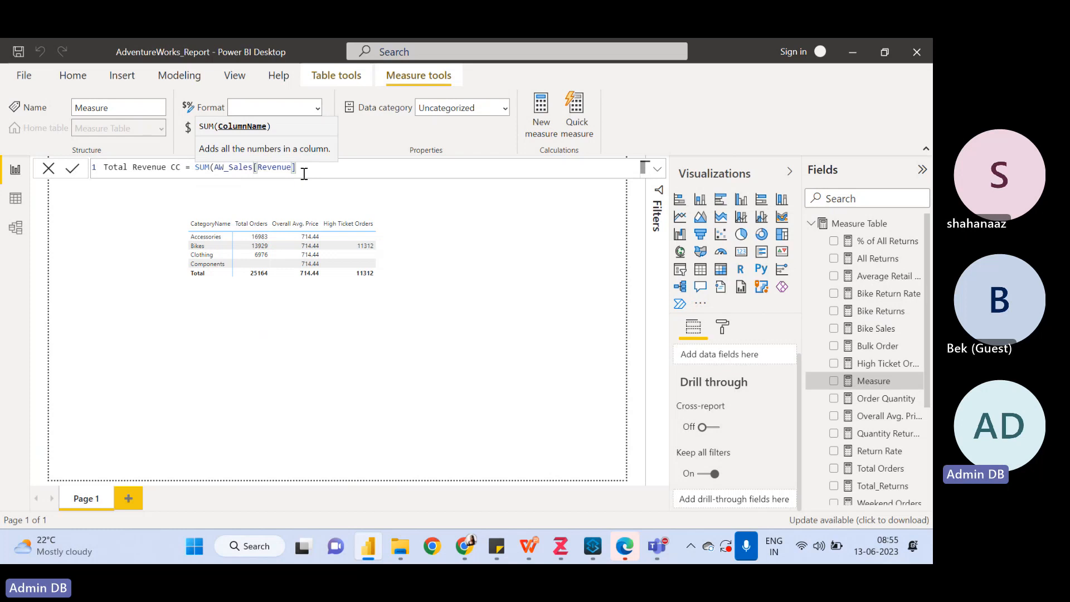
type(")")
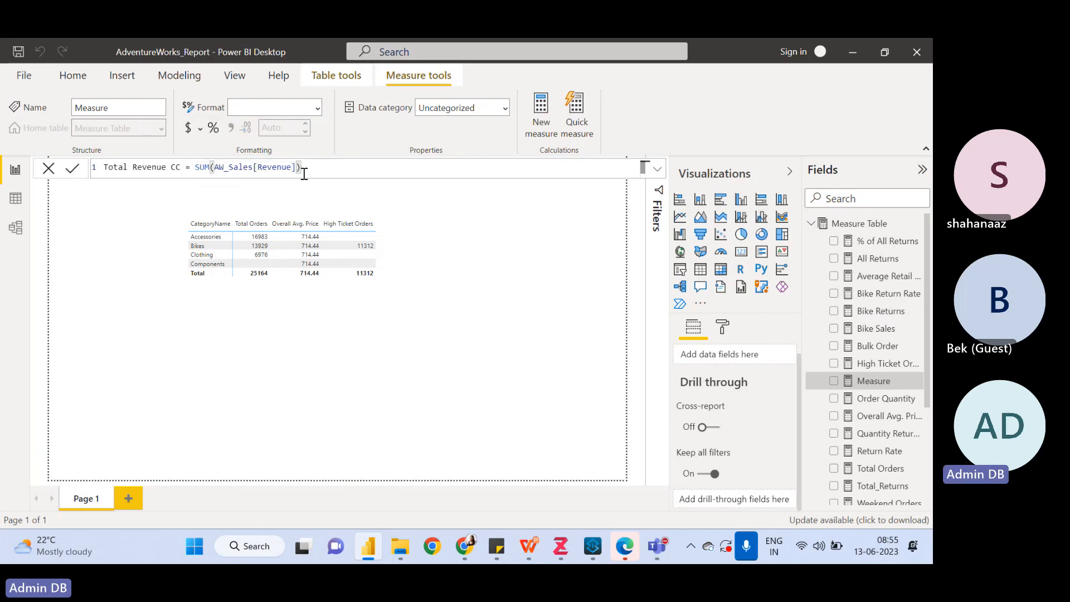
key("Return")
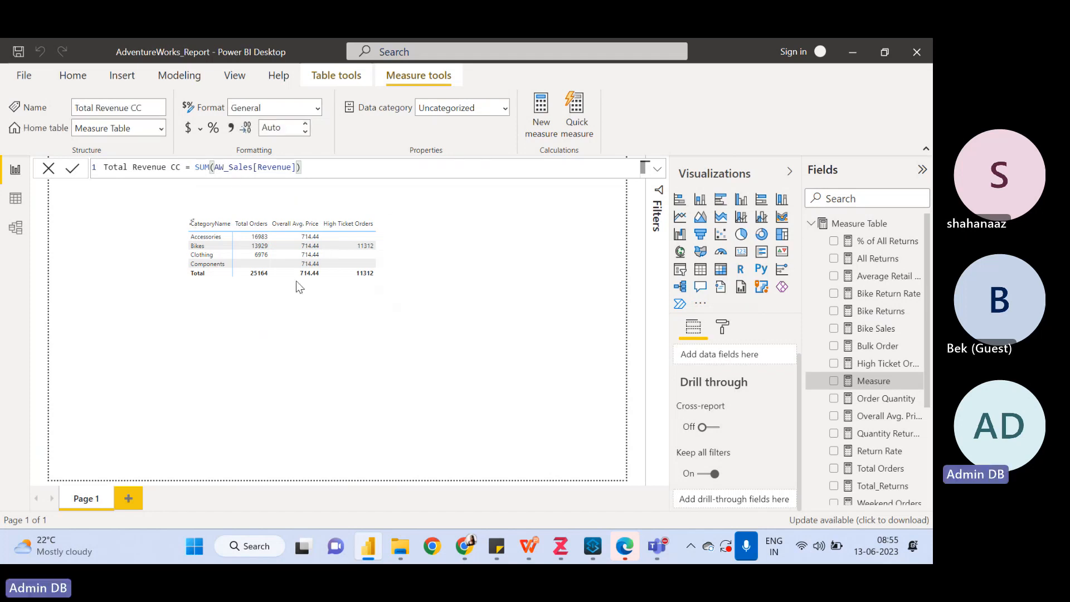
Remove Total Orders, Overall Avg. Price and High Ticket Orders from the values of the CategoryName matrix
left_click(402, 312)
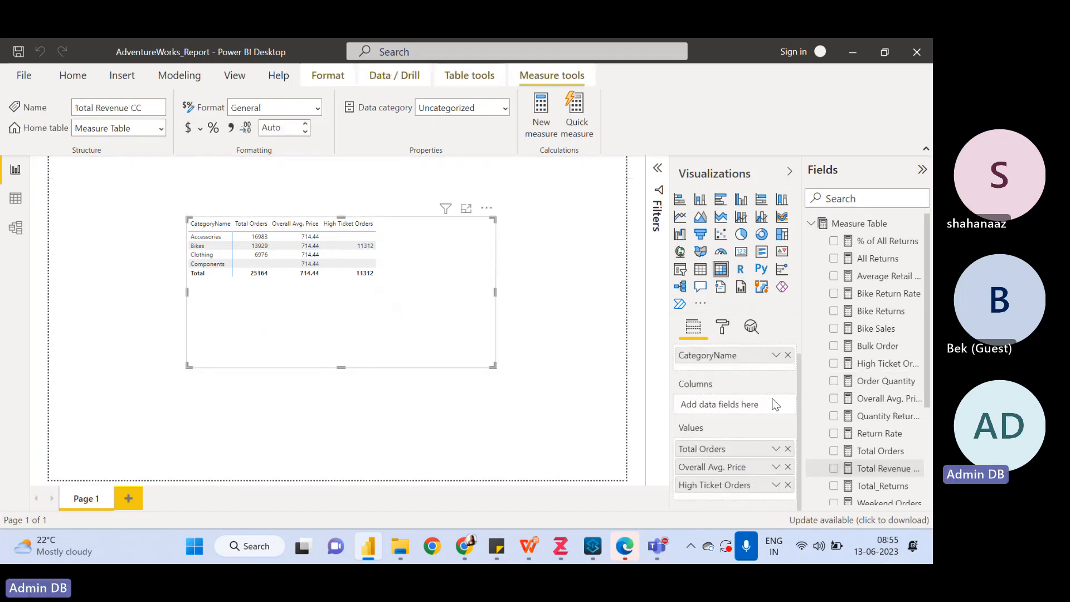
left_click(787, 449)
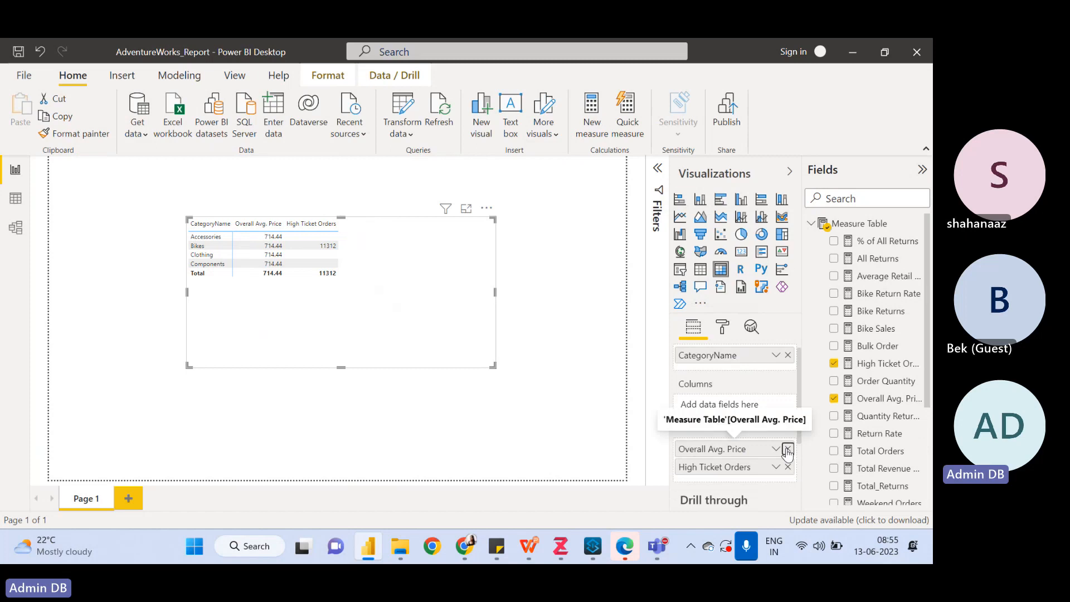
left_click(786, 449)
left_click(787, 449)
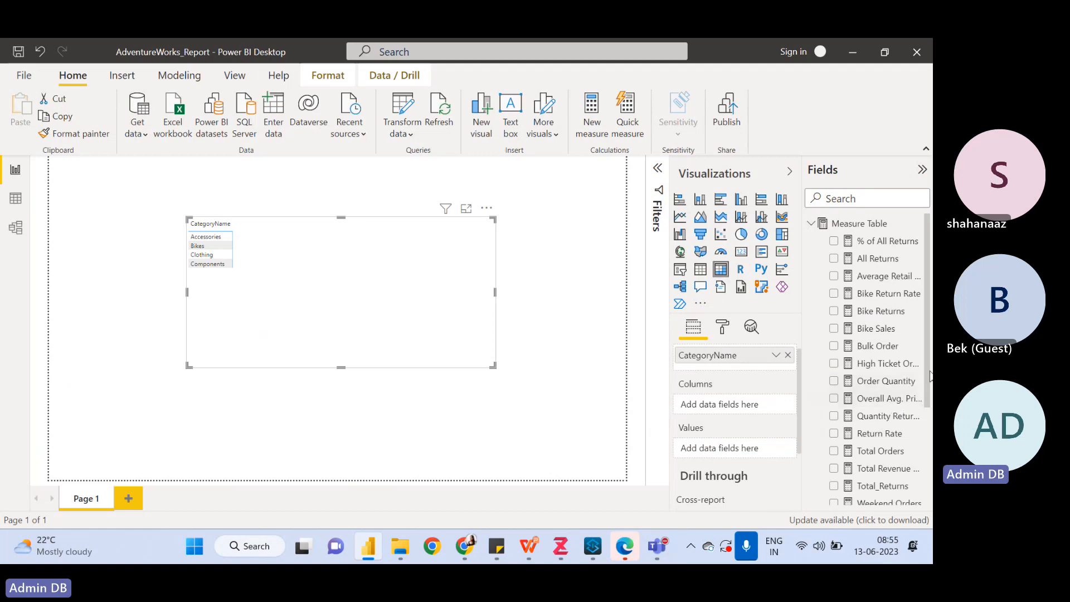
Add Order Quantity and Total Revenue CC to the matrix values and display the formula of Total Revenue CC
left_click_drag(929, 375, 726, 439)
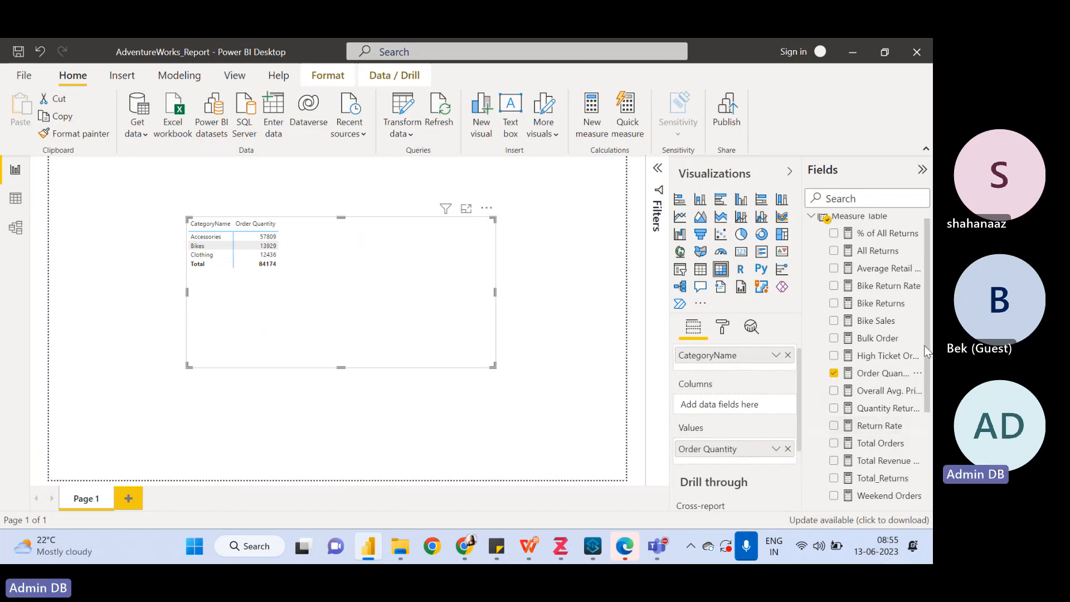
scroll(929, 386, "down", 1)
scroll(929, 386, "down", 1)
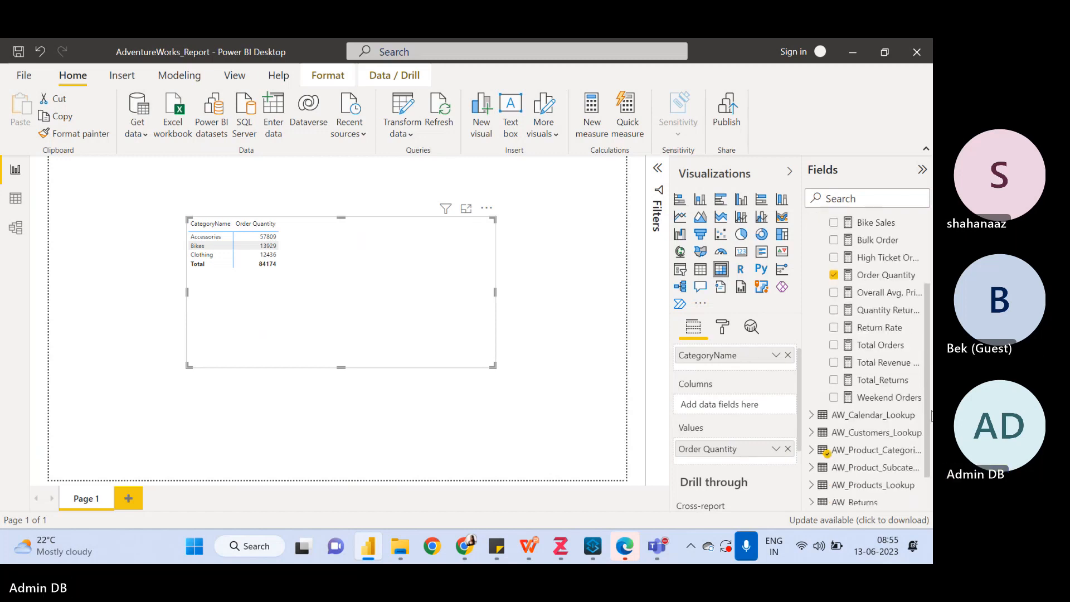
scroll(929, 386, "up", 1)
left_click_drag(889, 405, 725, 464)
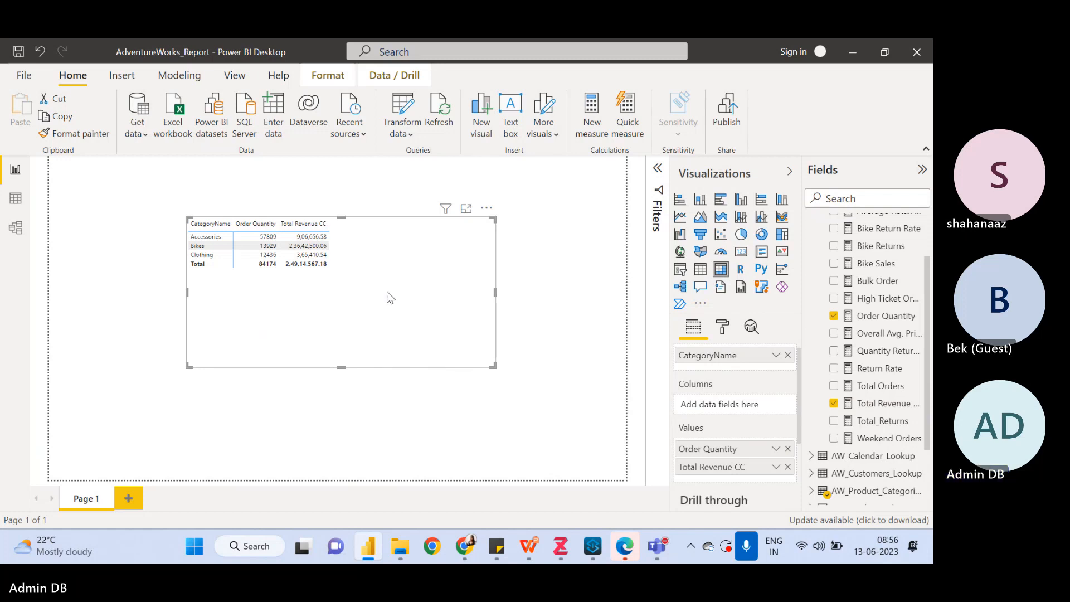
left_click(872, 407)
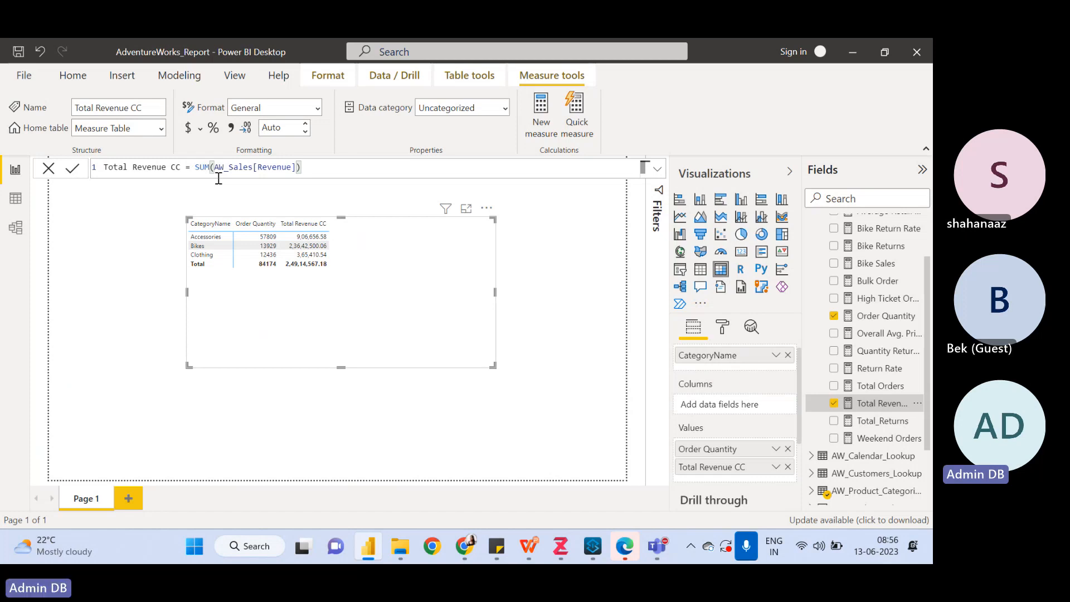
Add a new measure to Measure Table and begin its formula as Total Revenue = SUMX(
scroll(928, 315, "up", 2)
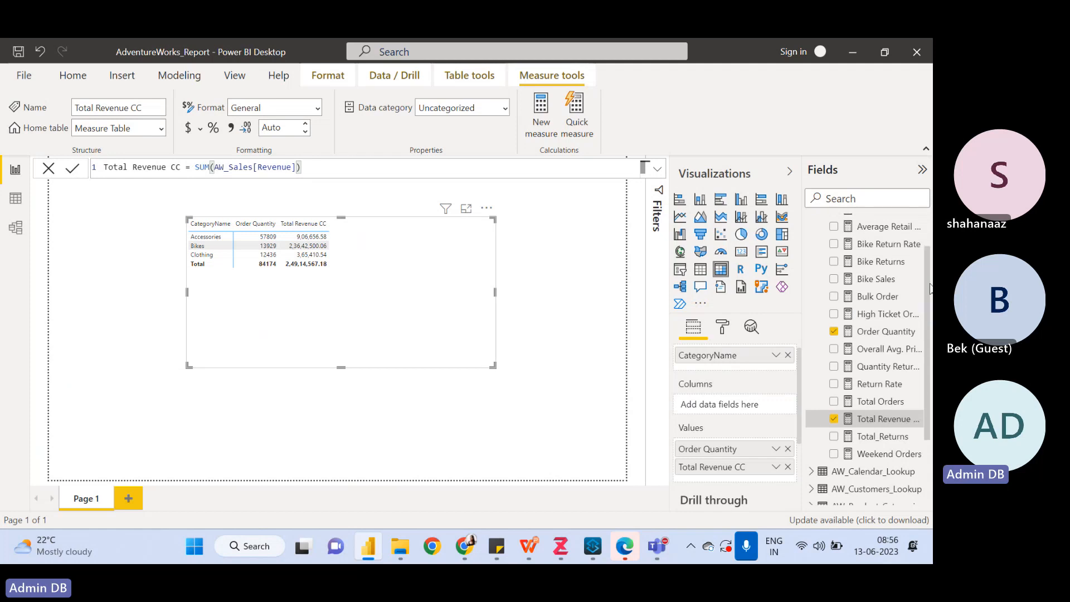
left_click(917, 223)
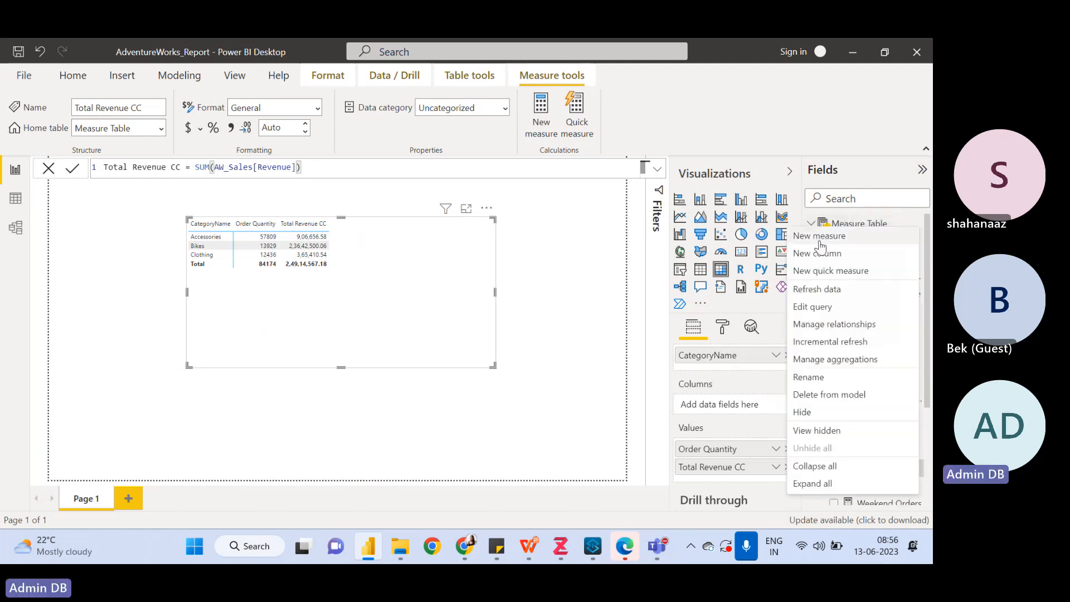
left_click(817, 240)
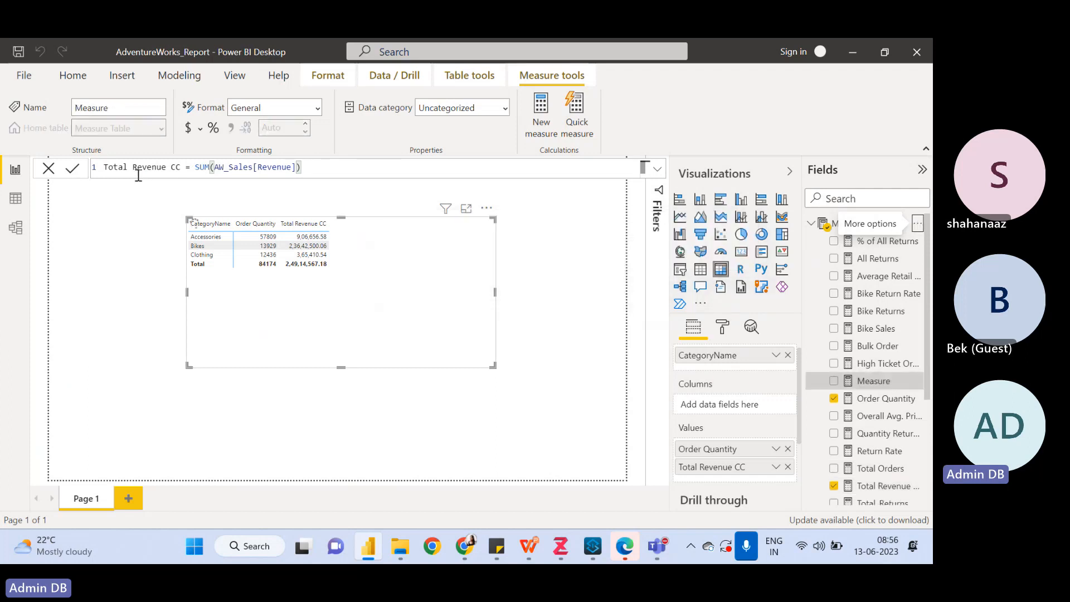
type("To")
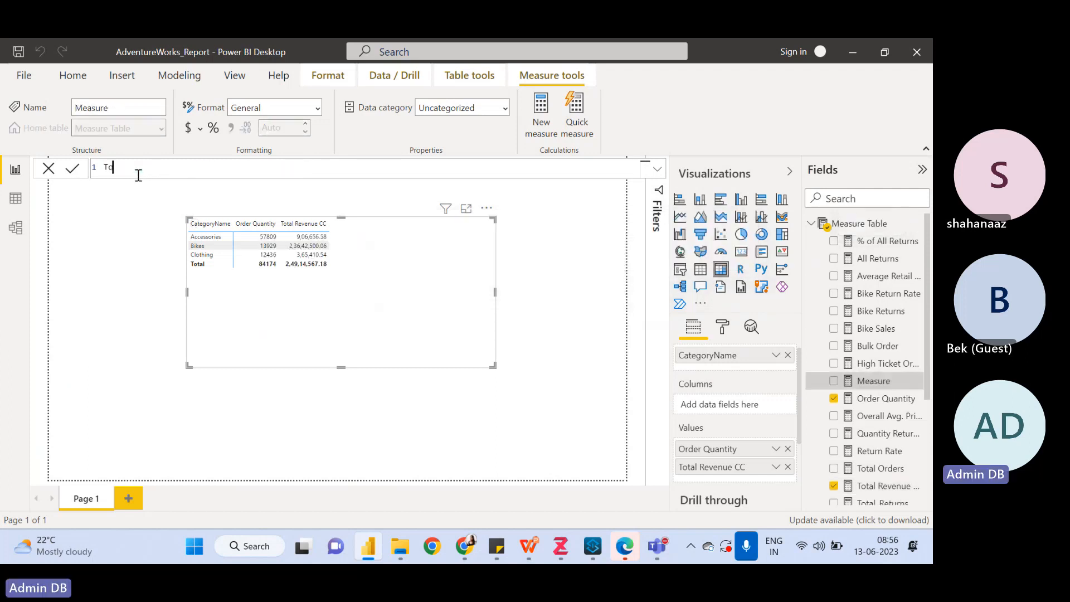
type("tal Reven")
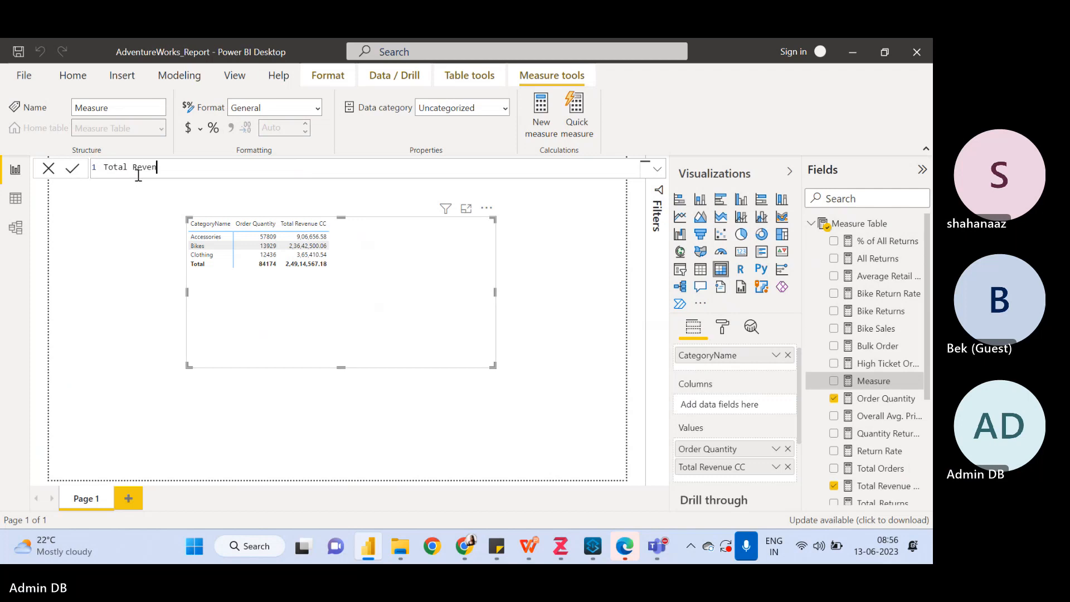
type("ue = SUM")
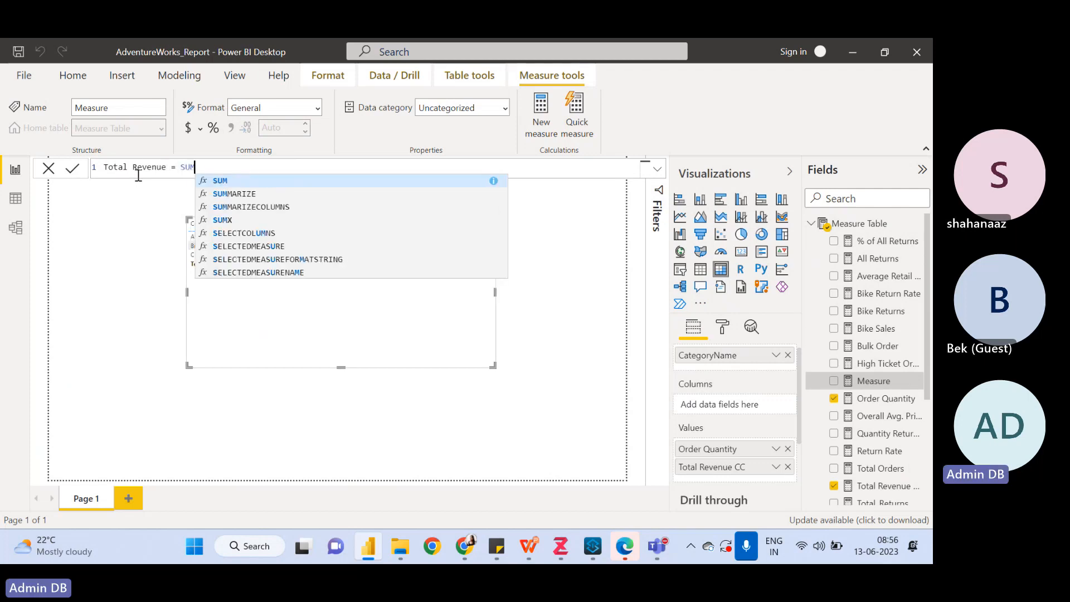
type("X(")
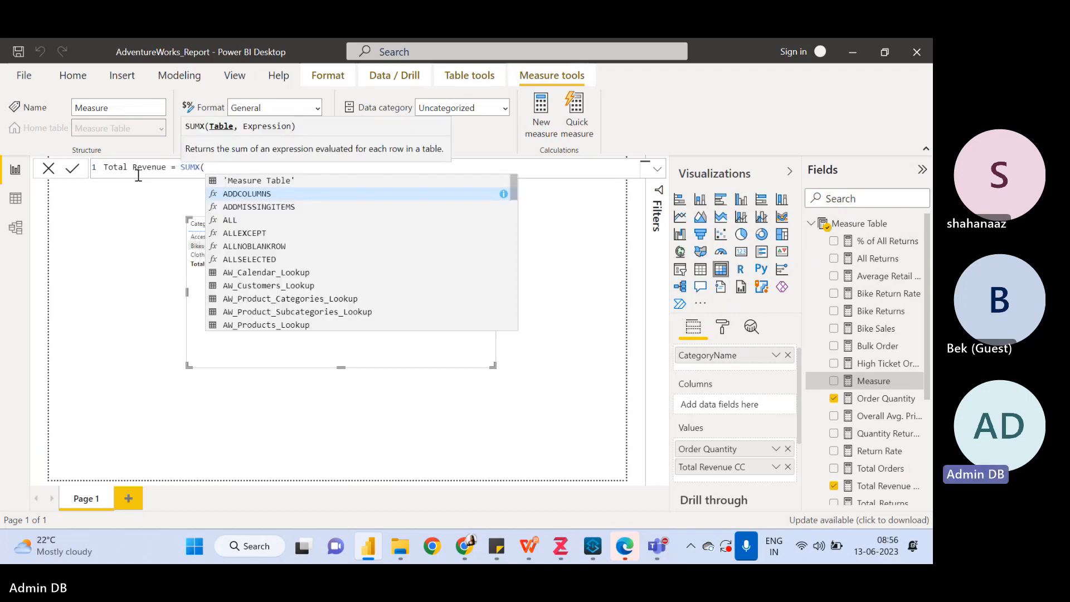
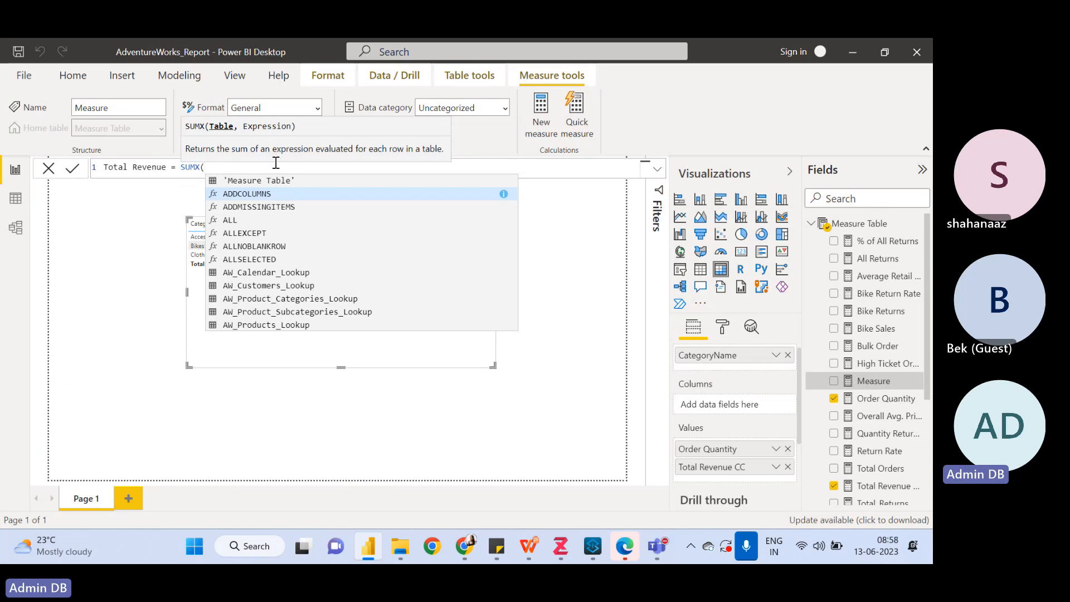
key("Escape")
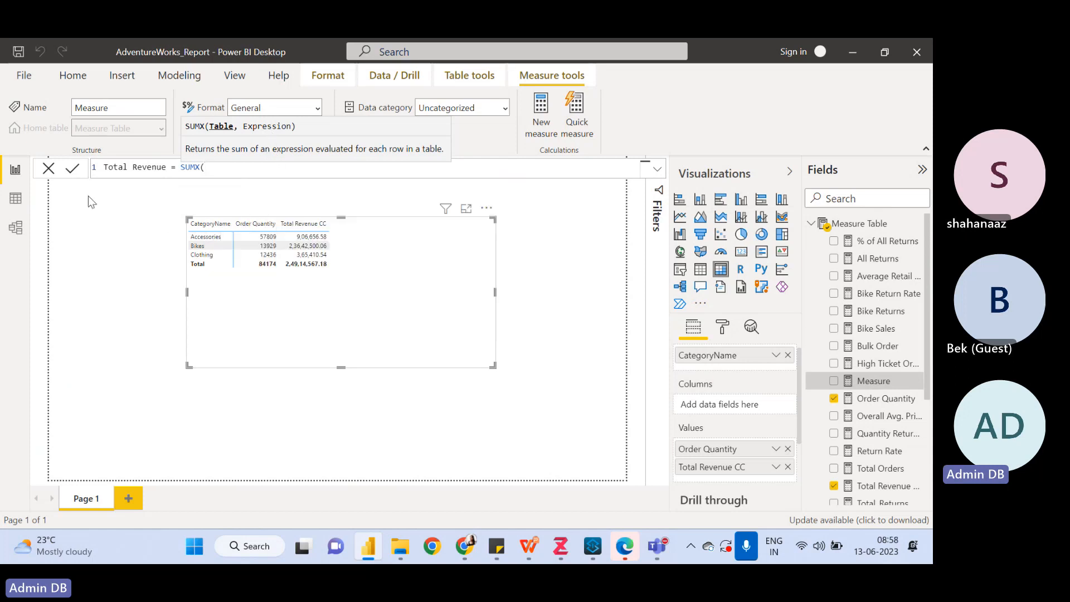
Show the data of the AW_Sales table and examine the formulas of its Revenue and Retail Price columns
left_click(16, 199)
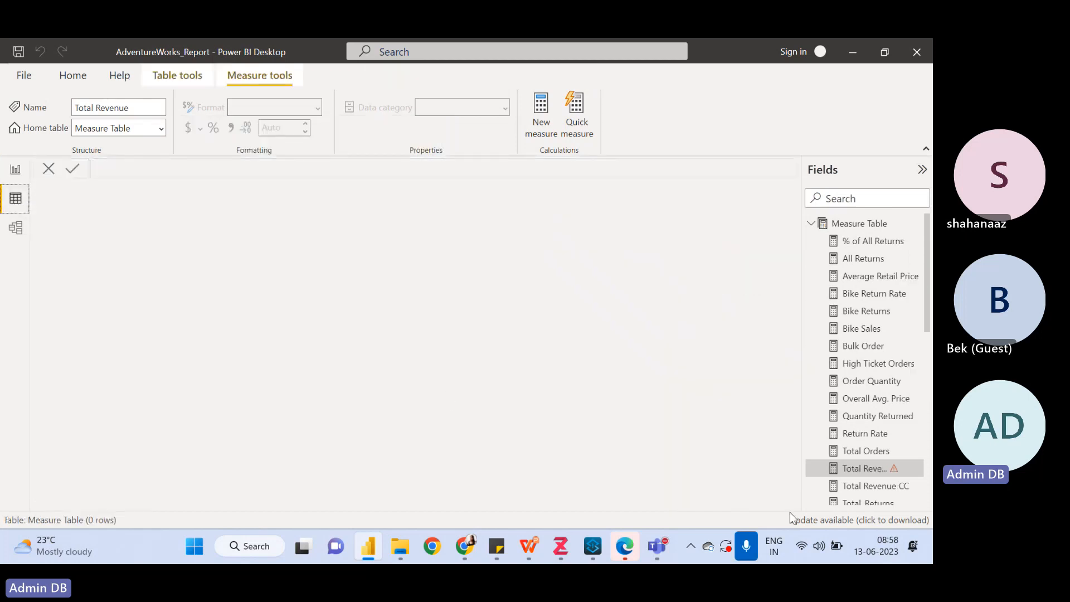
left_click(810, 224)
left_click(811, 310)
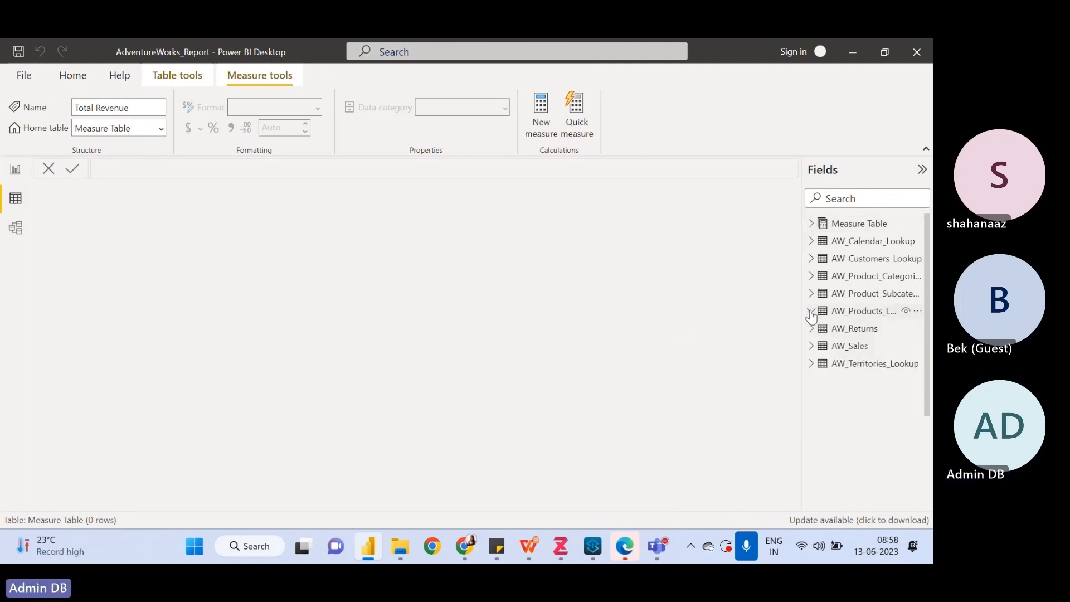
left_click(850, 345)
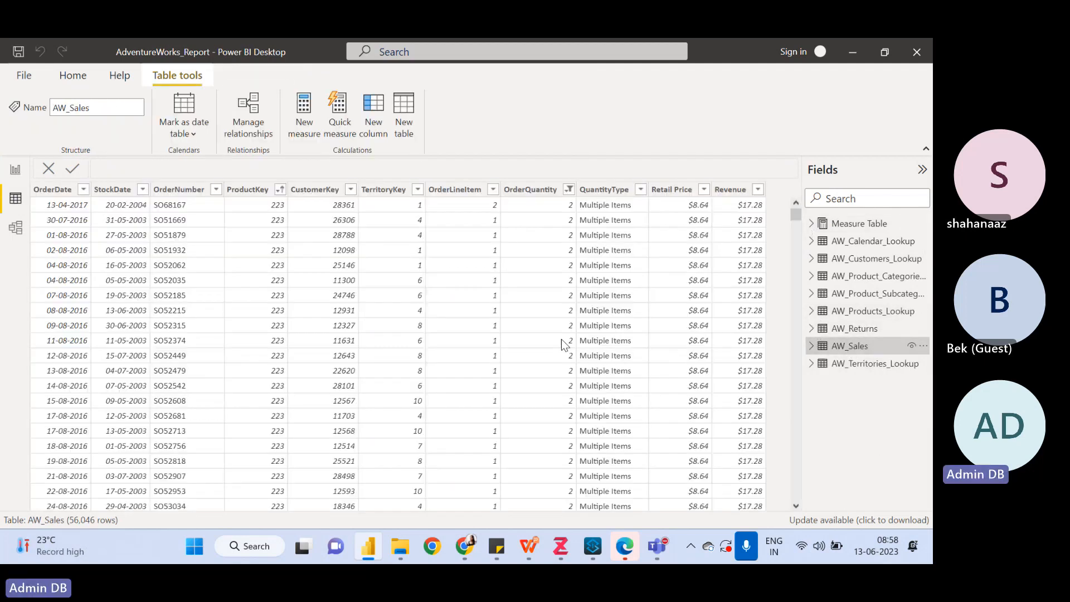
left_click(679, 196)
left_click(731, 195)
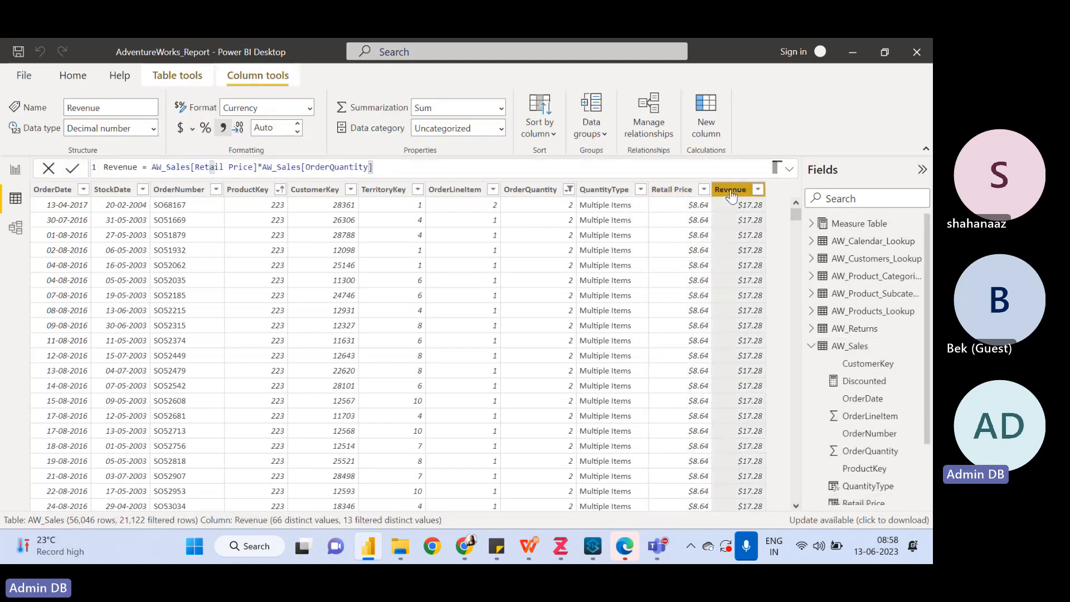
left_click(686, 195)
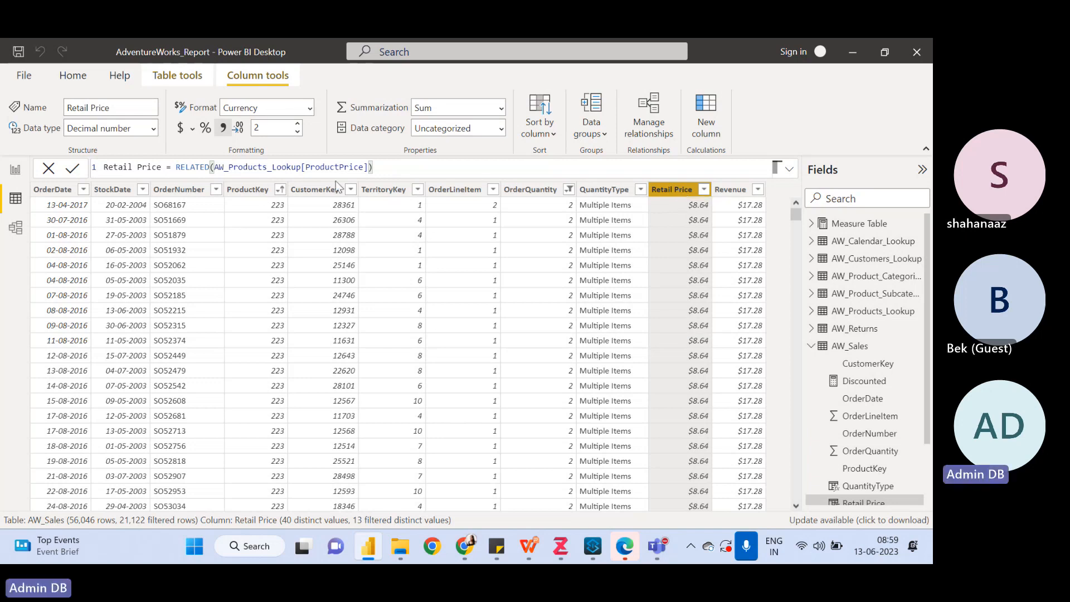
Sort the AW_Sales table by ProductKey in ascending order and expand the field list of AW_Products_Lookup
left_click(278, 191)
left_click(280, 189)
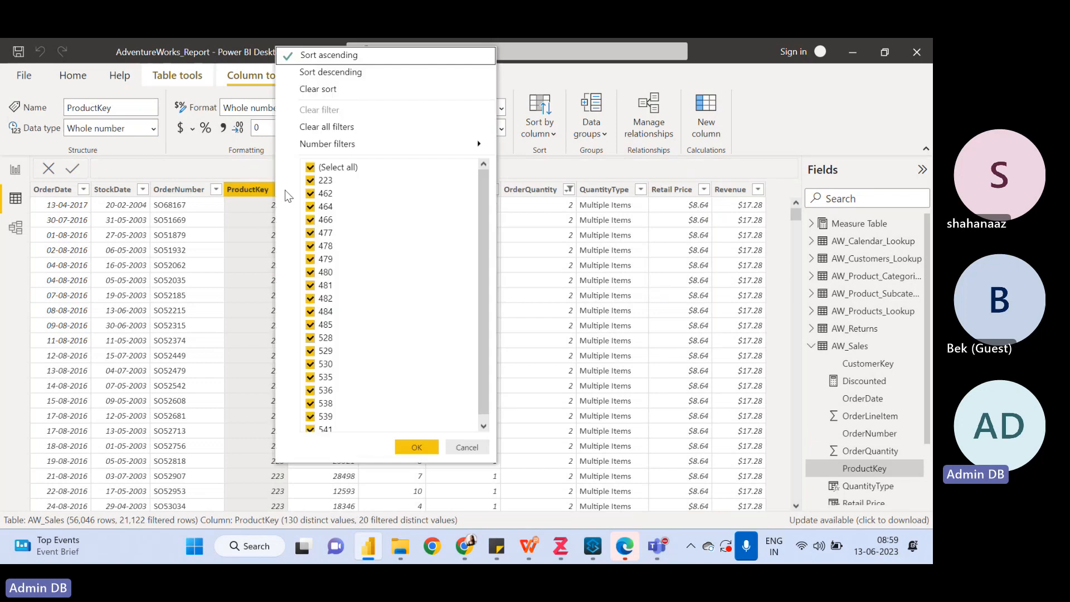
left_click(333, 49)
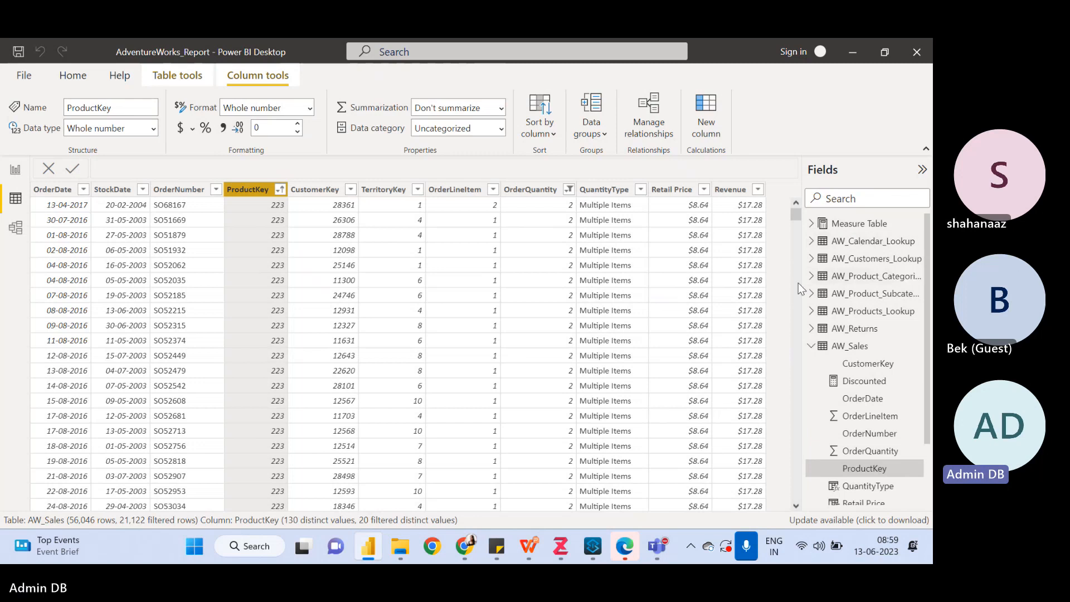
left_click(810, 311)
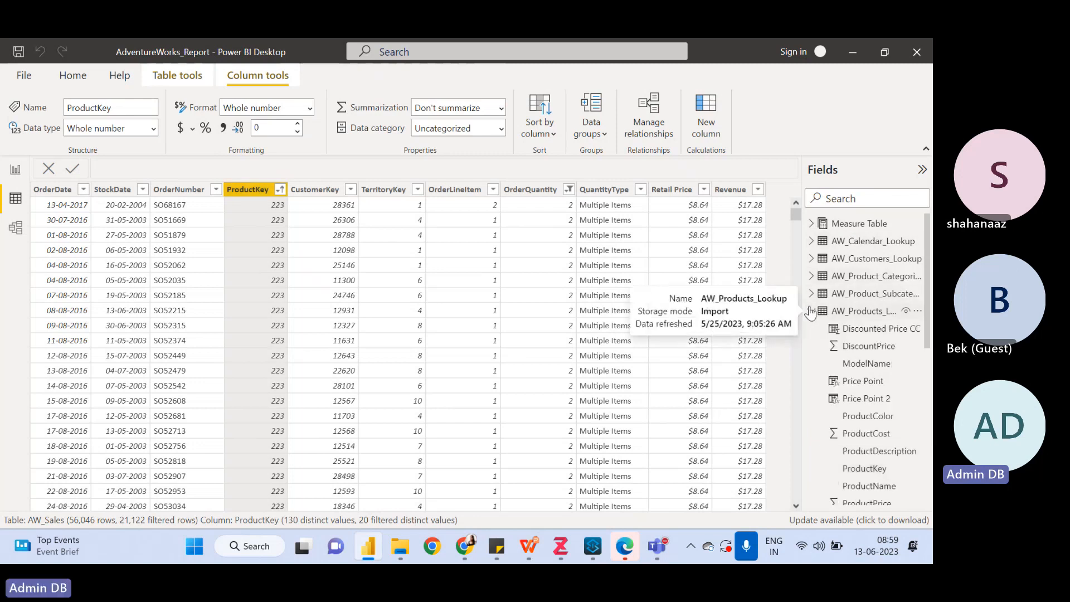
Show the data of the AW_Products_Lookup table and look up the ProductPrice of ProductKey 223
left_click(835, 311)
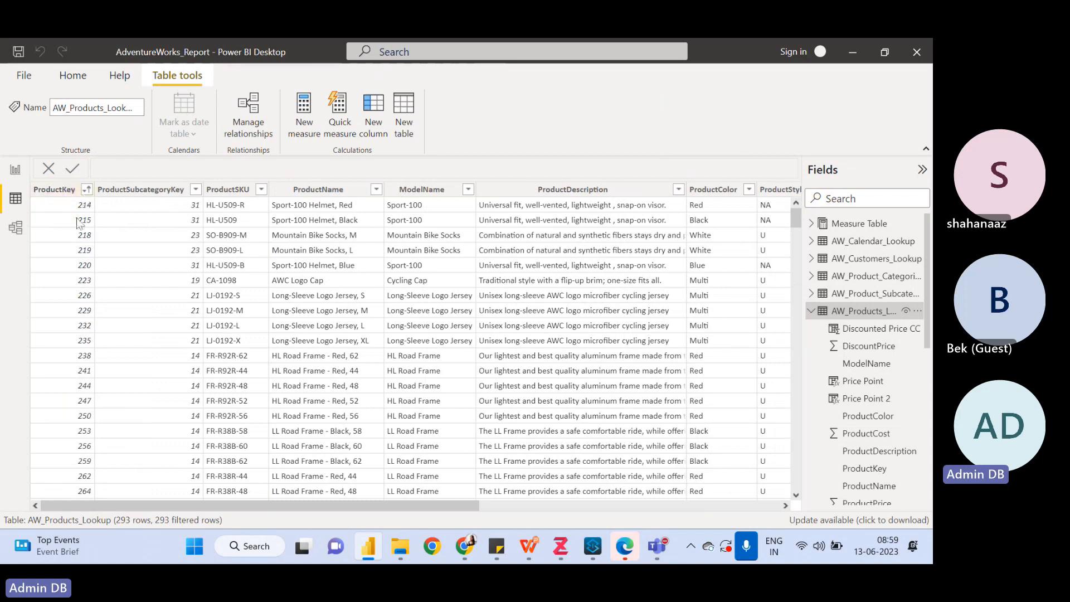
left_click(74, 281)
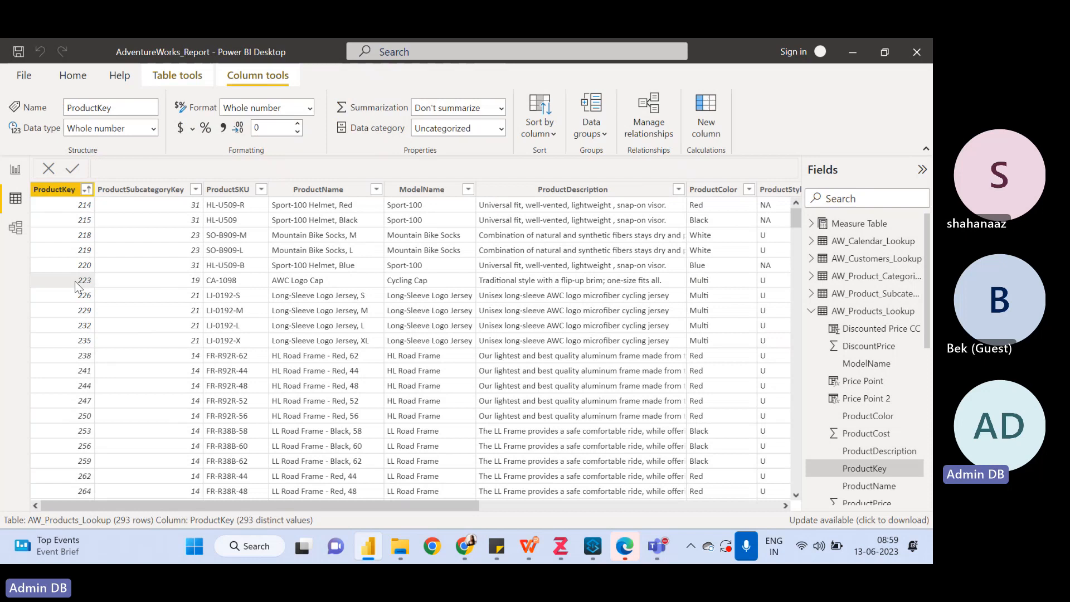
left_click_drag(349, 509, 650, 508)
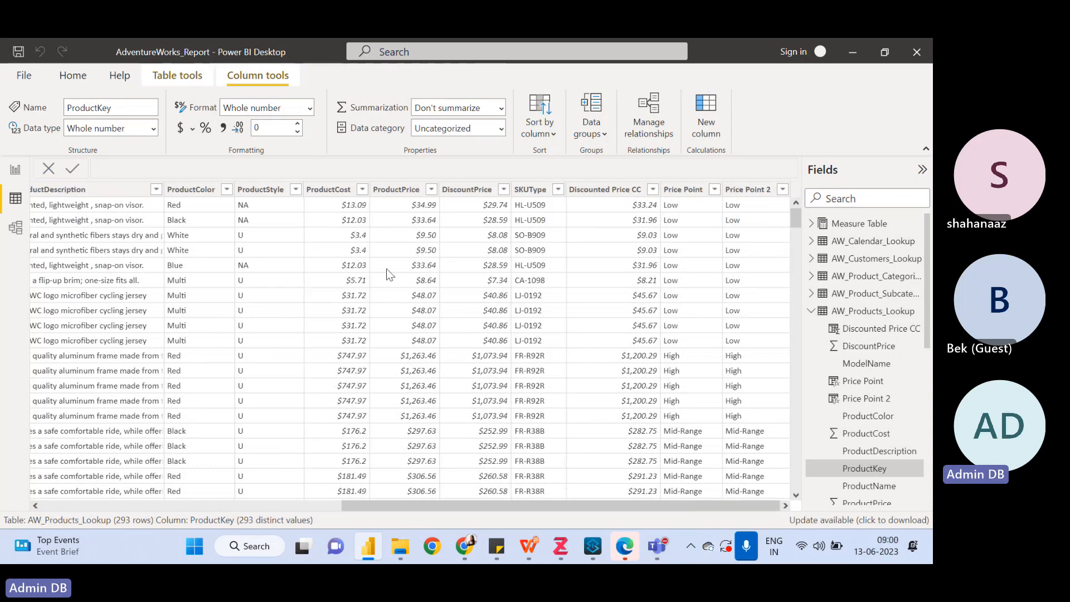
left_click(423, 283)
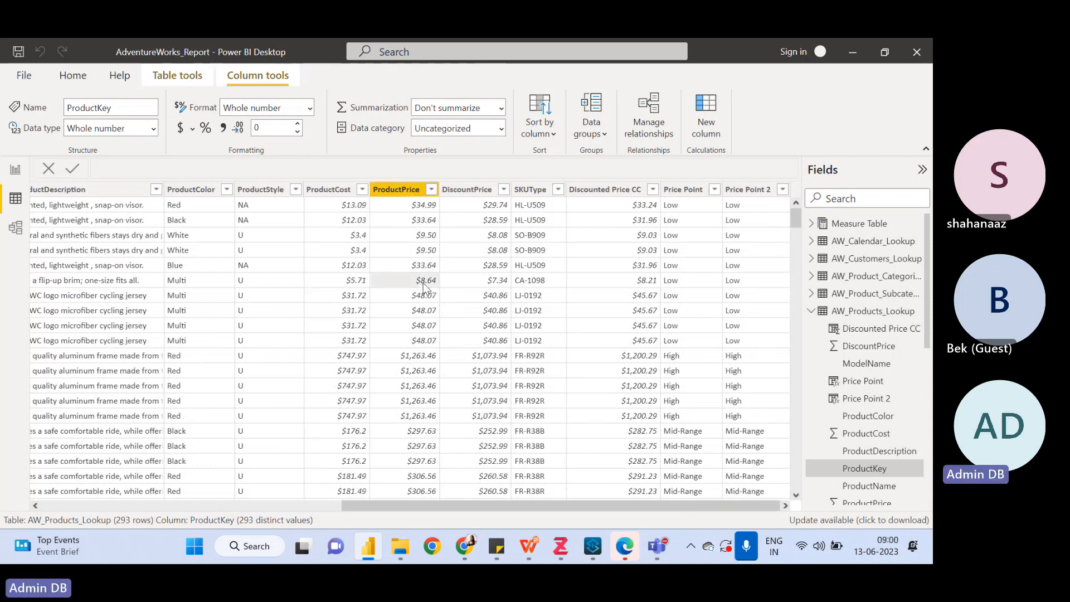
left_click_drag(418, 506, 135, 479)
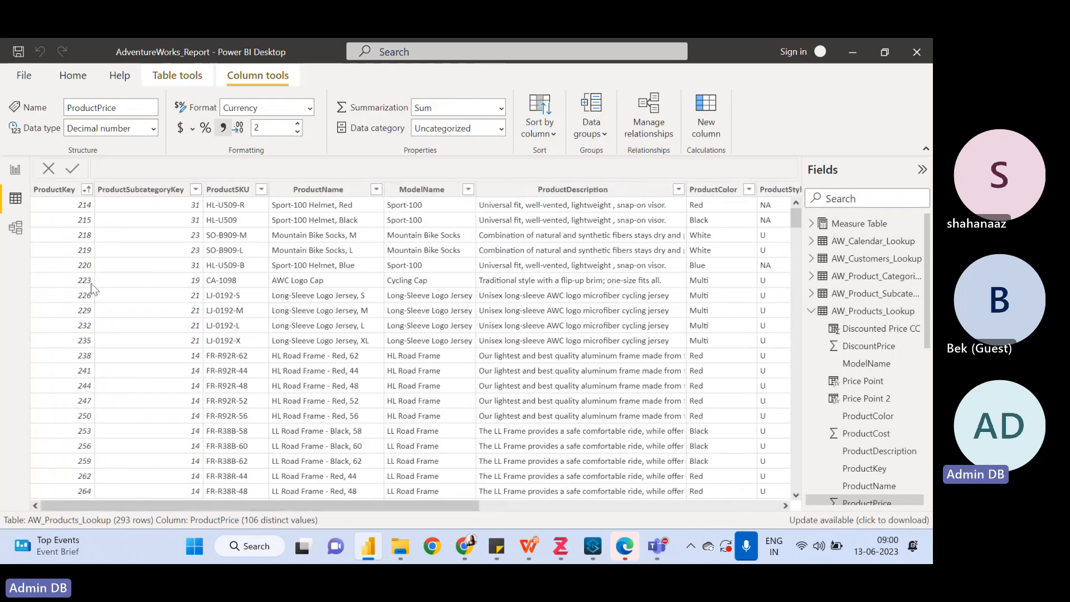
Collapse the AW_Products_Lookup field list, return to the AW_Sales data, and compare the formulas of its Retail Price and Revenue columns
left_click(811, 312)
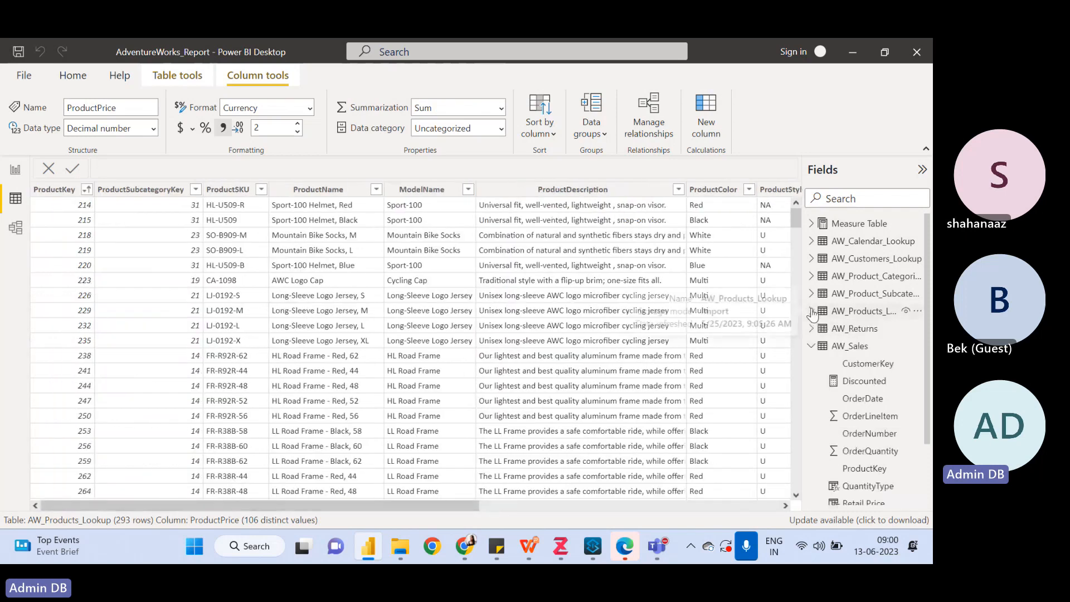
left_click(852, 346)
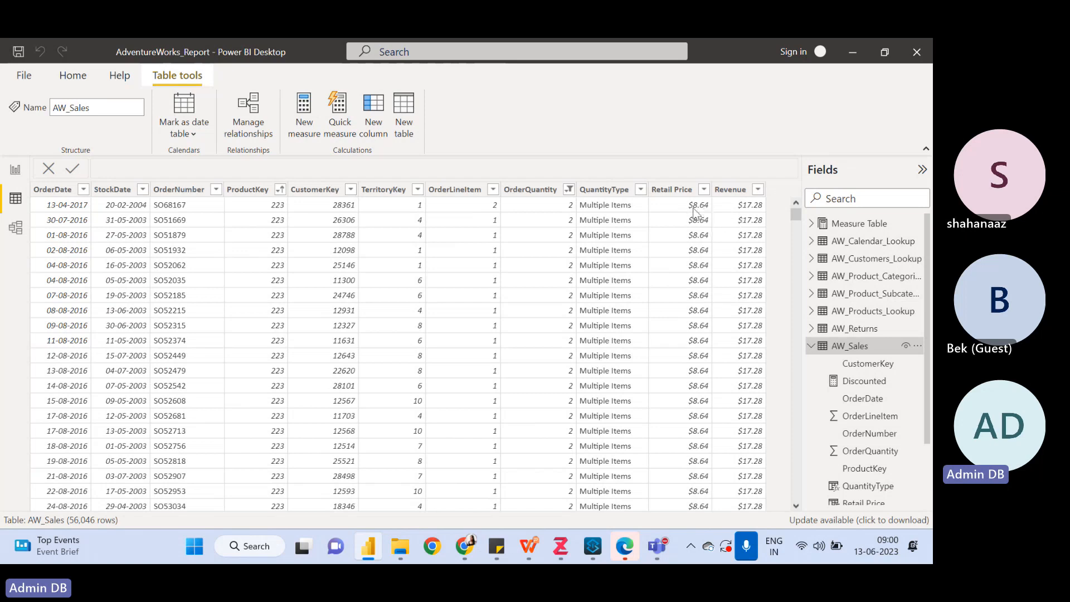
left_click(683, 192)
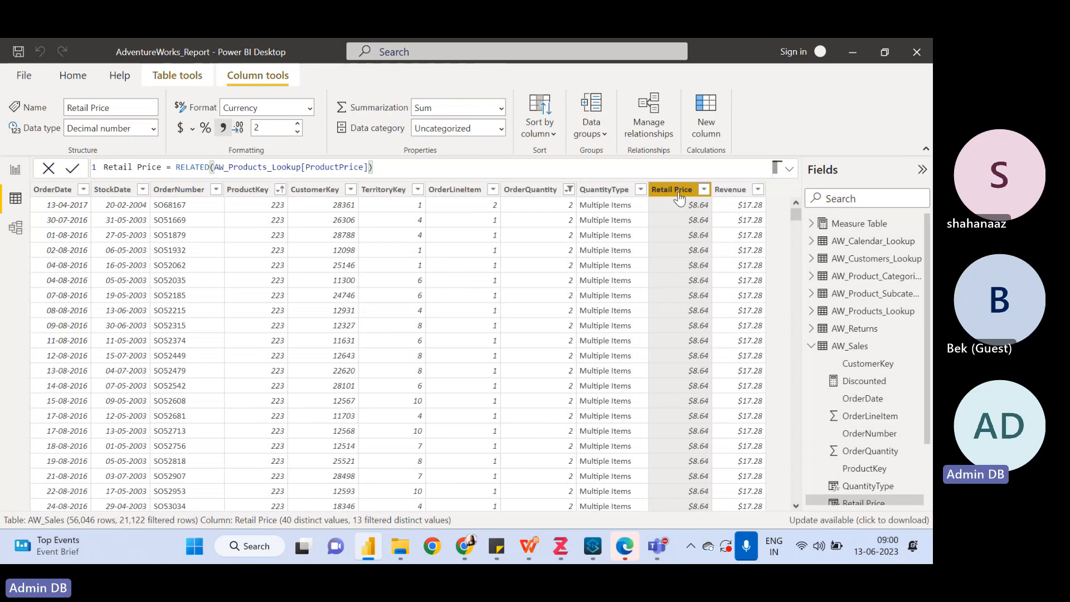
left_click(740, 195)
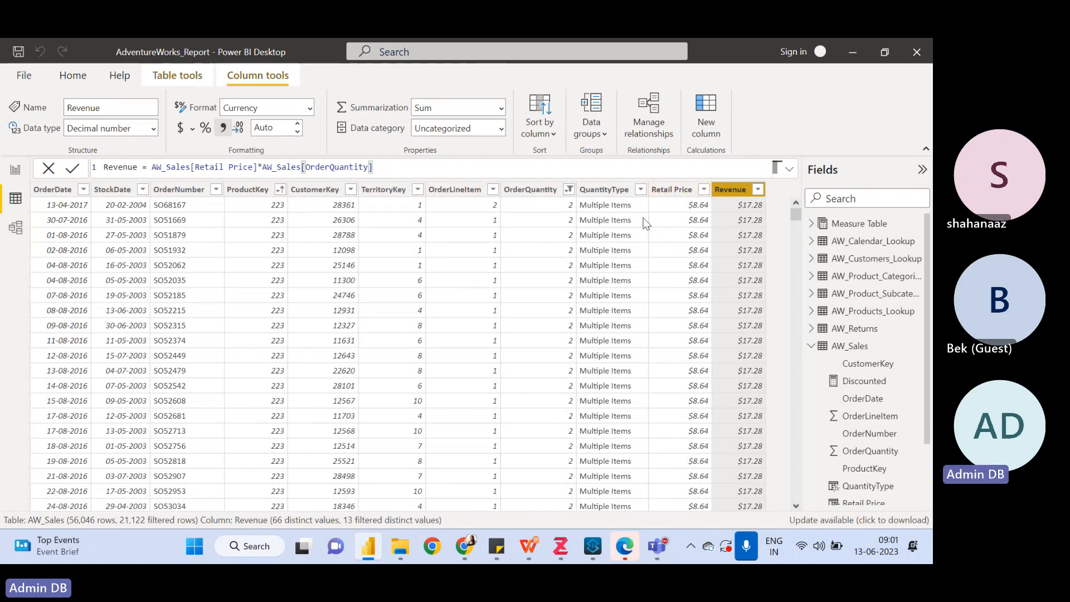
left_click(670, 190)
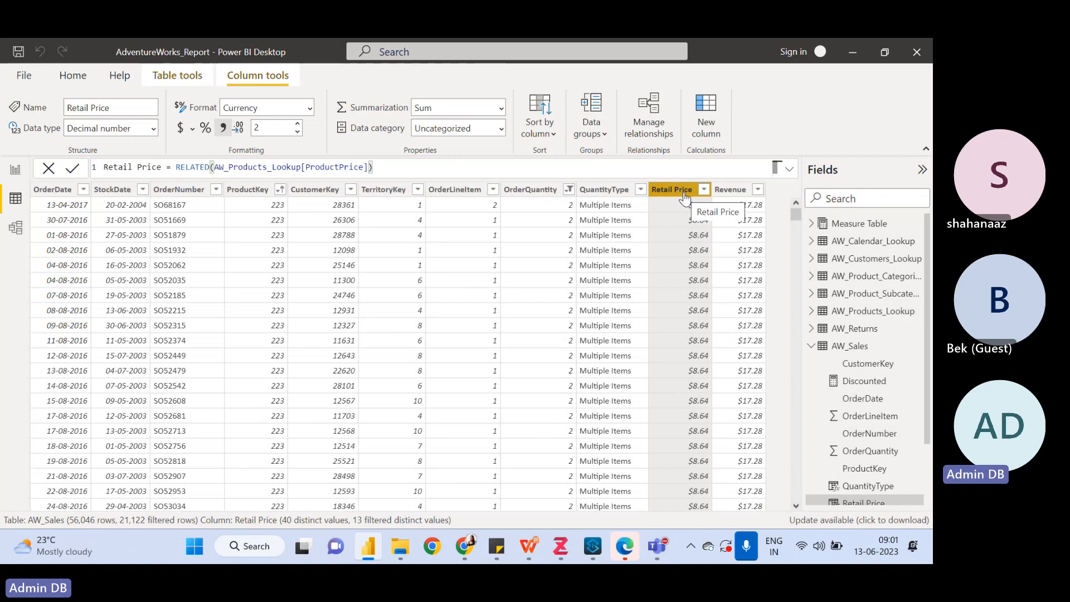
left_click(724, 193)
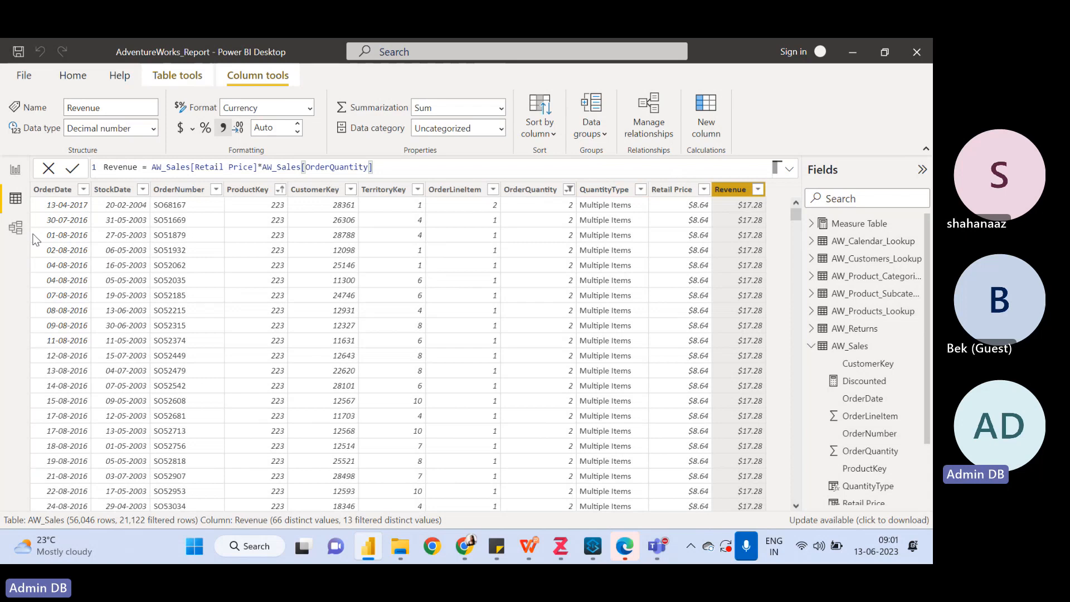
Reopen the Total Revenue measure in the report and enter AW_Sales as the table argument of its SUMX formula
left_click(16, 171)
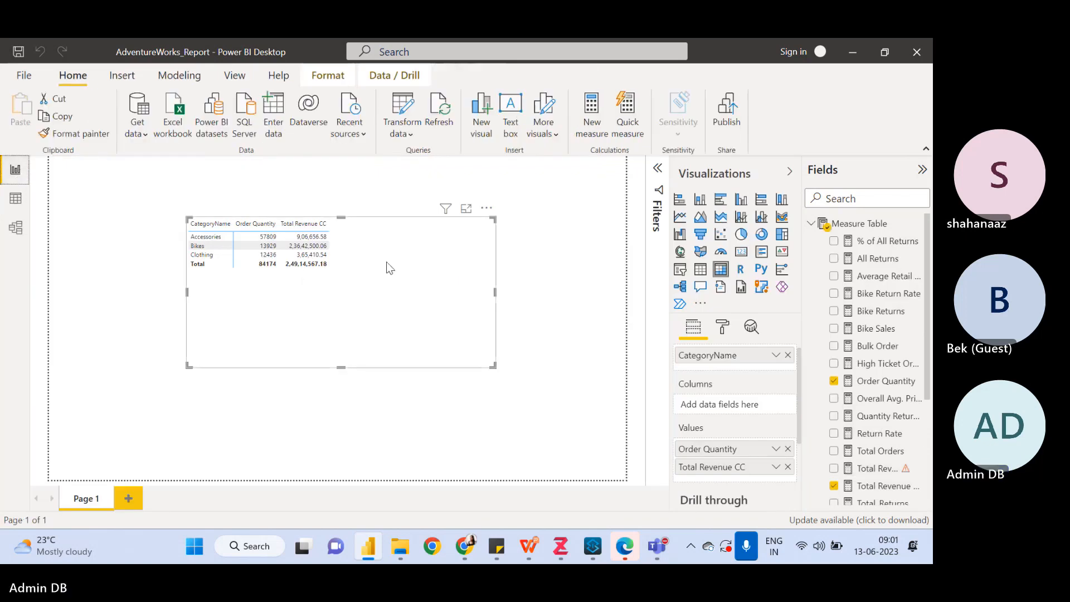
left_click(877, 468)
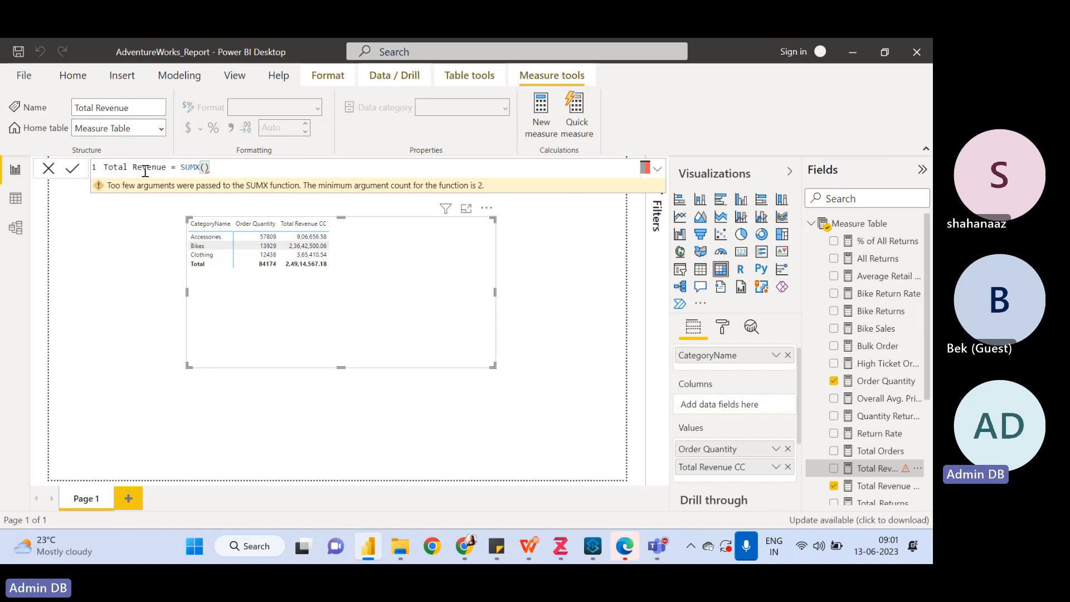
left_click(15, 201)
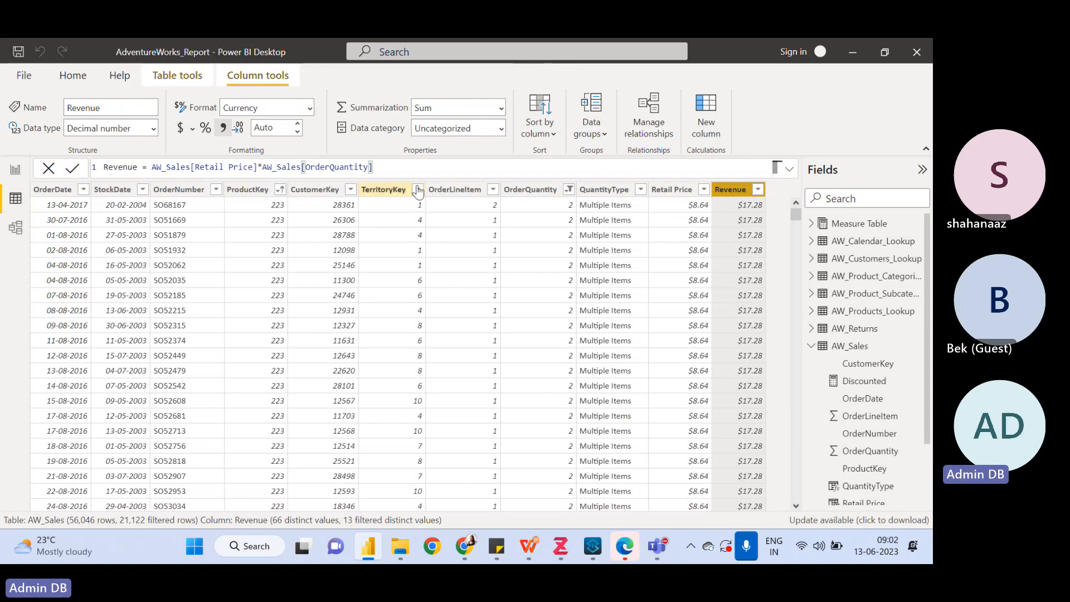
left_click(16, 174)
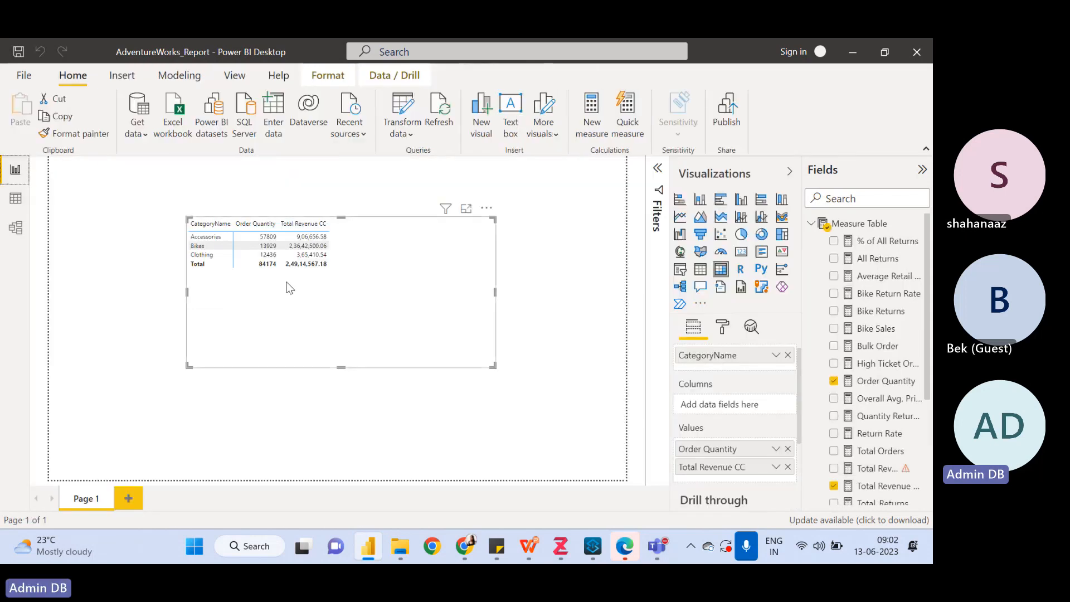
left_click(870, 469)
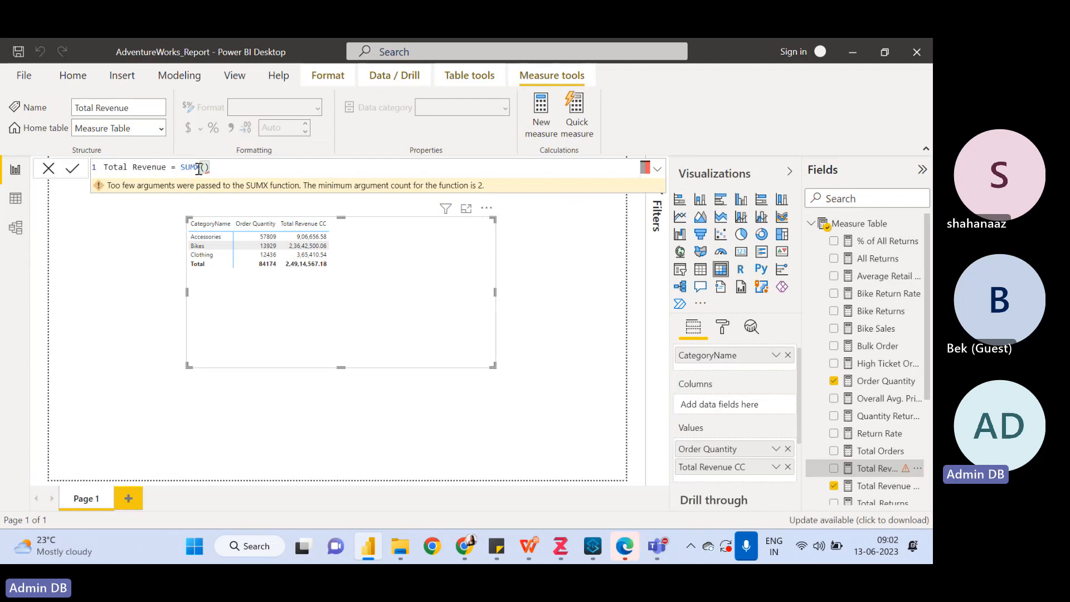
key("BackSpace")
key("BackSpace")
type("X(")
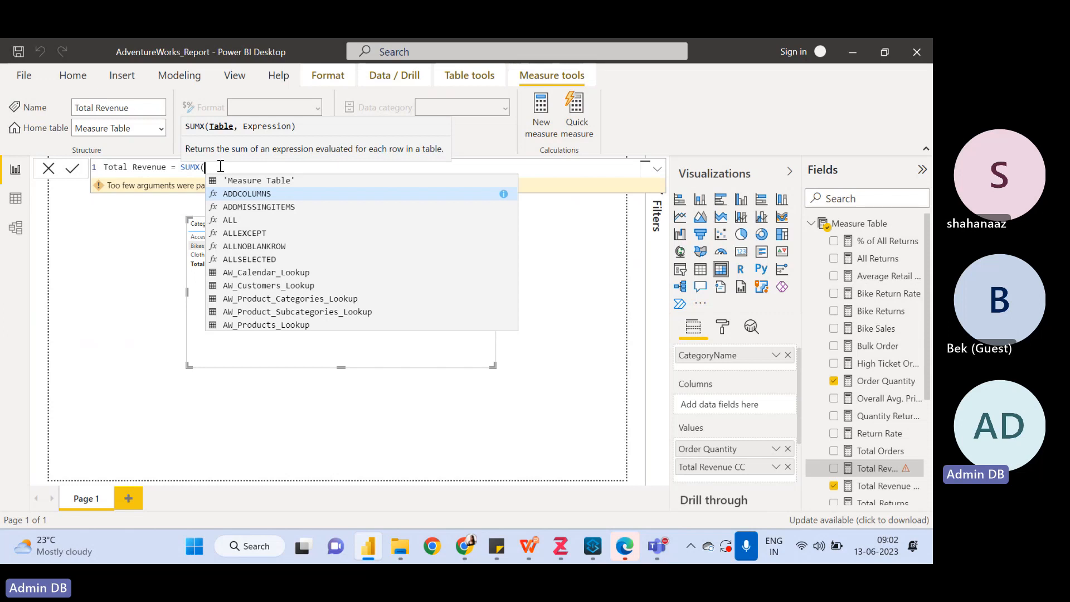
type("AW")
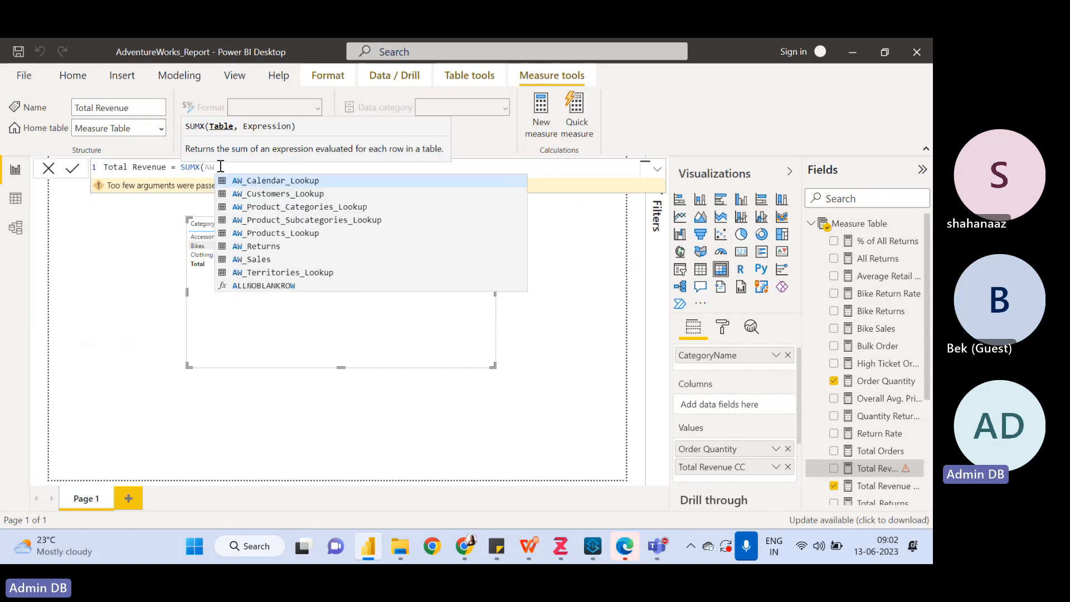
type("_Sales")
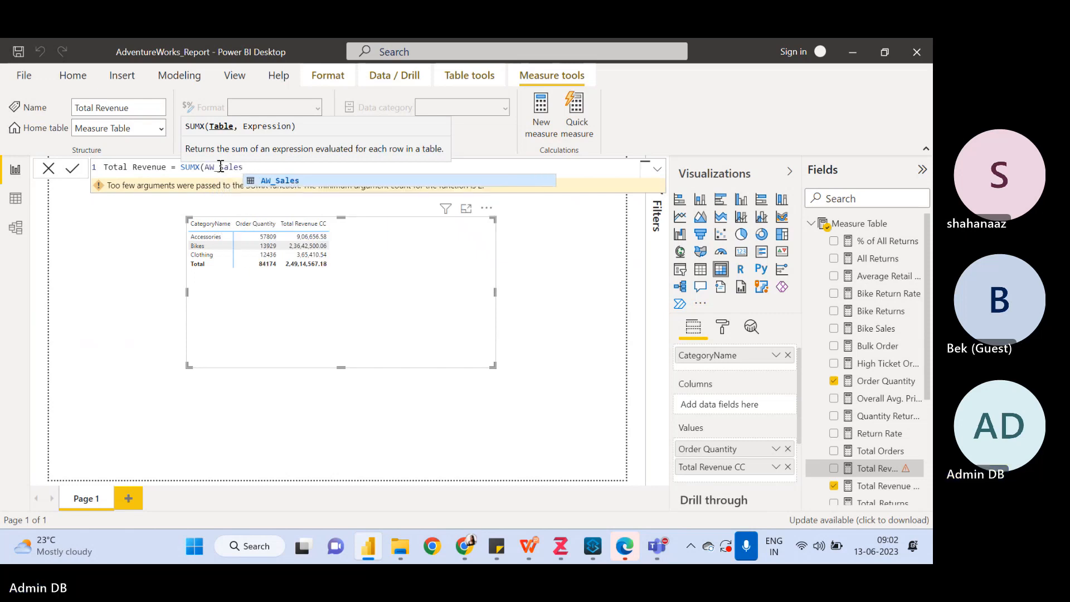
type(",")
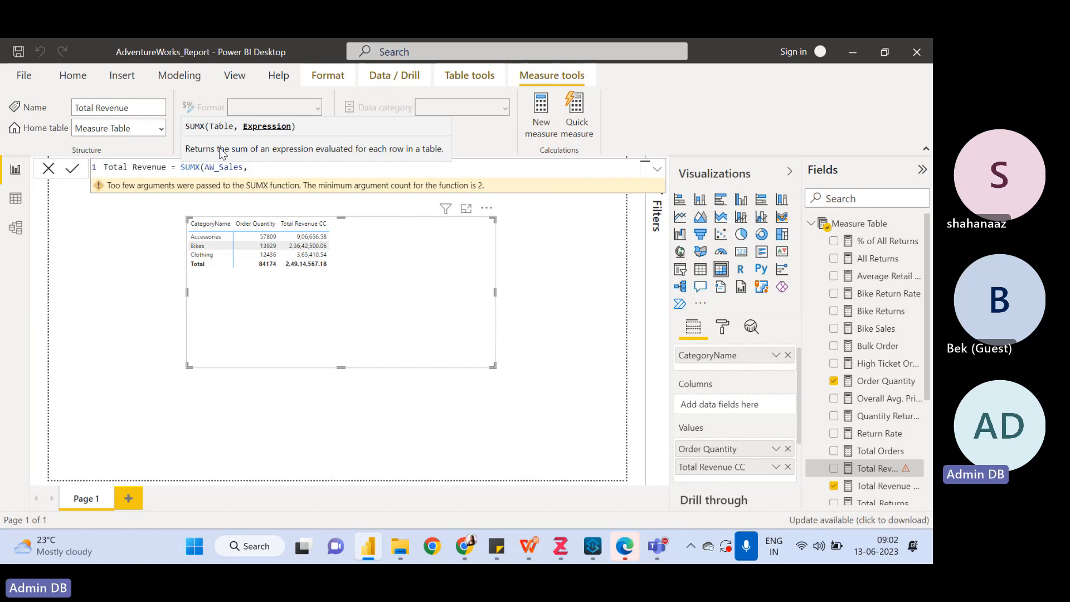
Complete the SUMX formula with the expression [Order Quantity]*AW_Sales[Retail Price] and commit the Total Revenue measure
type("Ord")
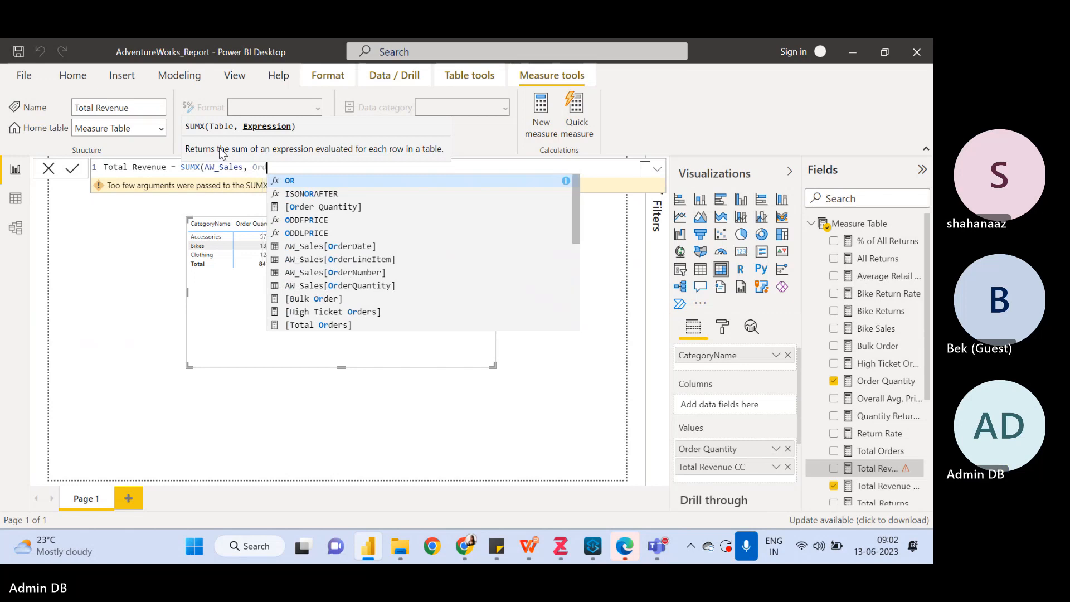
type("er")
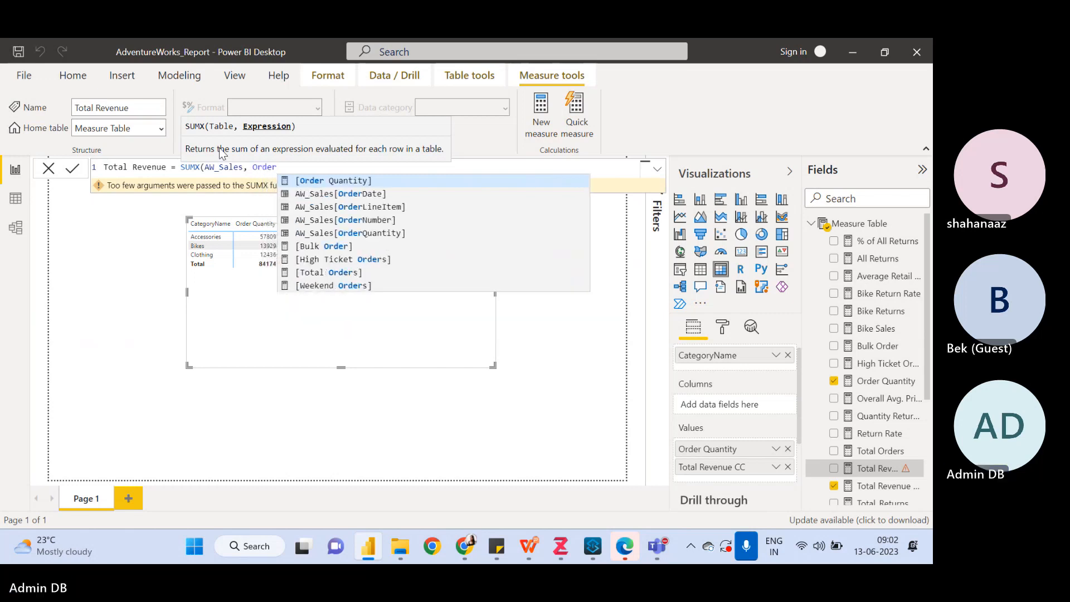
key("Tab")
type("*")
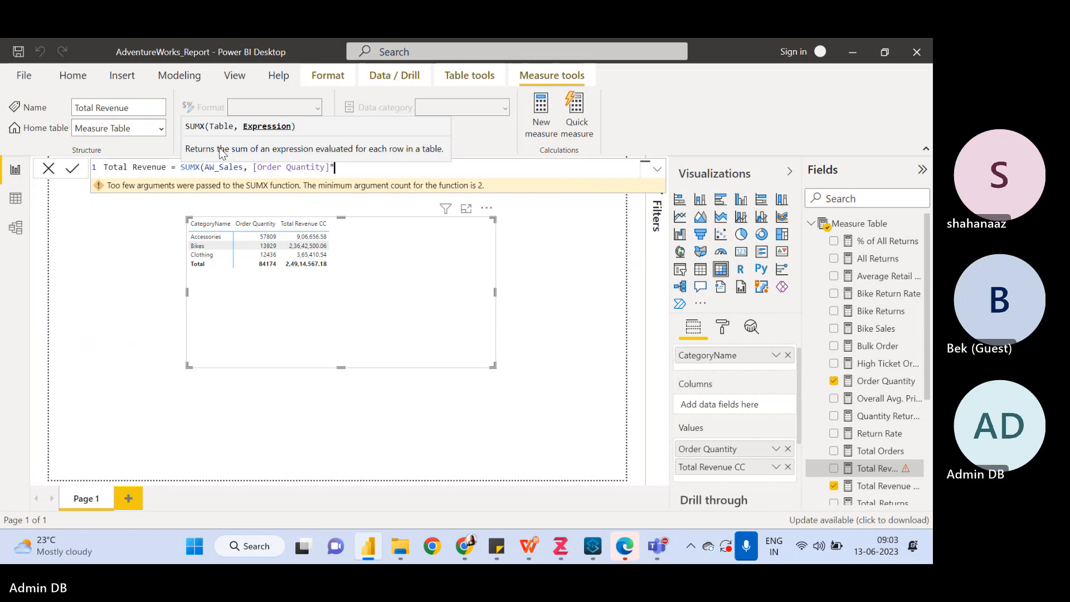
type("Re")
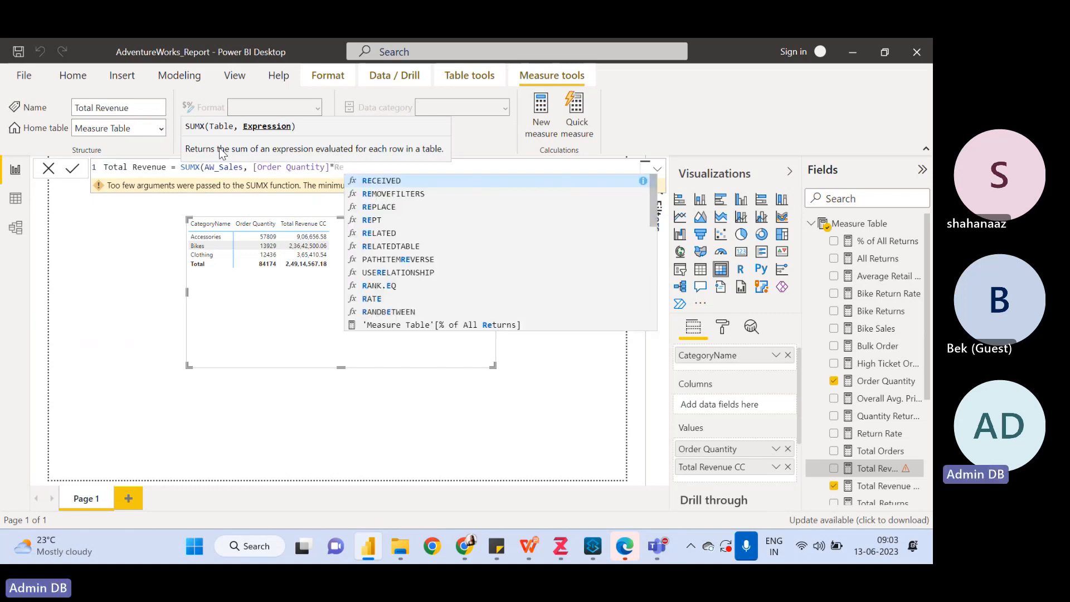
type("tail")
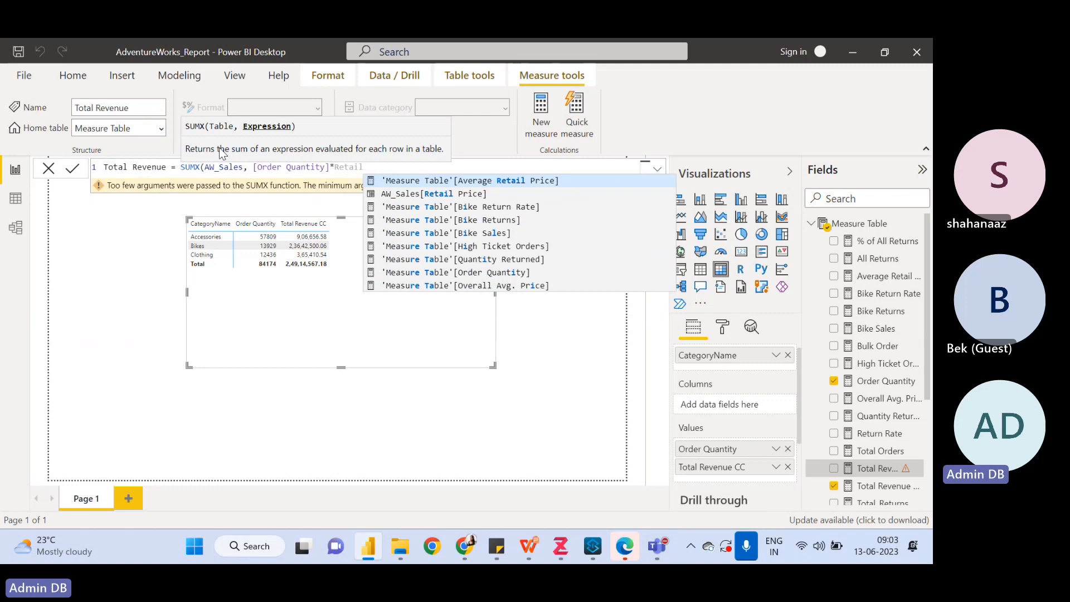
key("Down")
key("Tab")
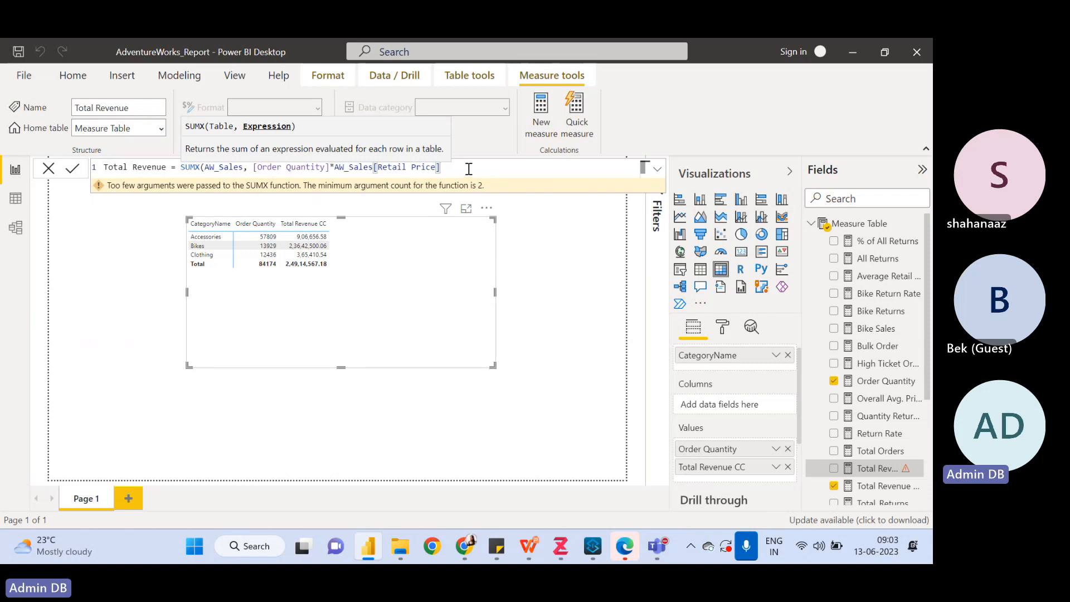
type(")")
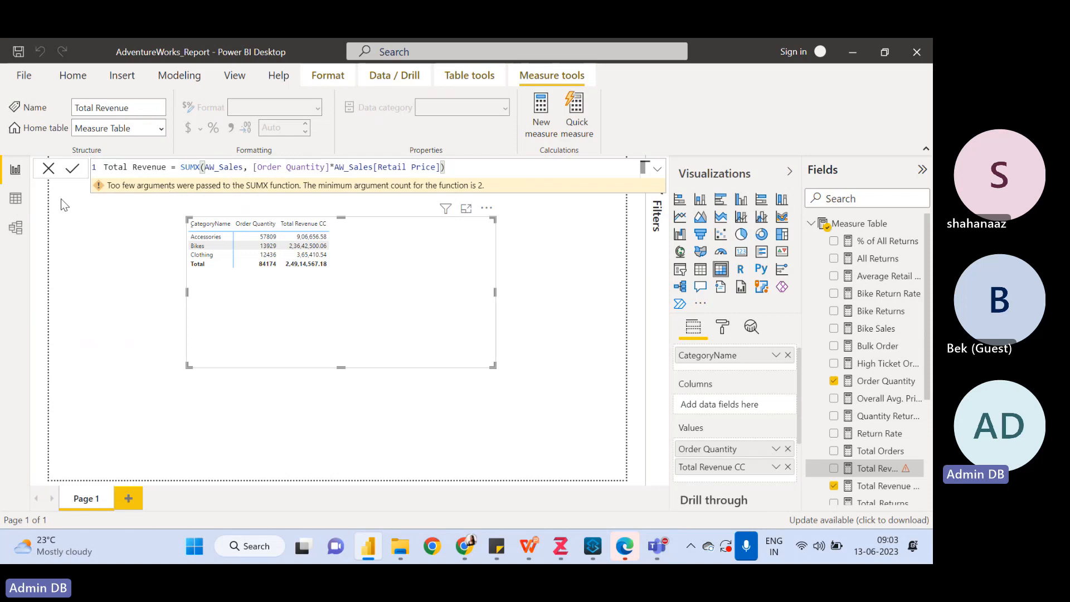
left_click(15, 203)
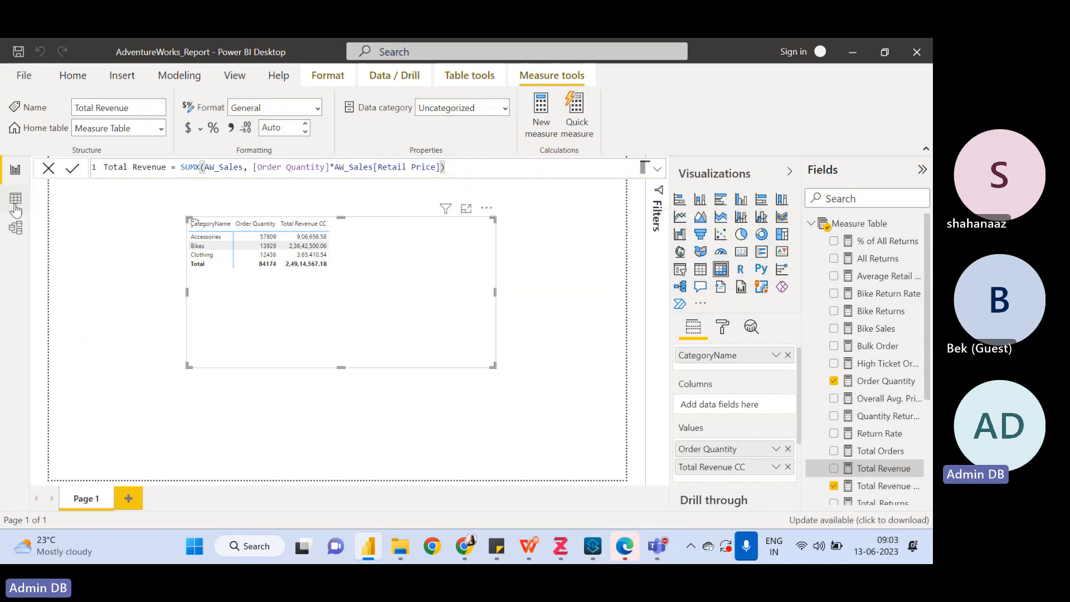
Examine the OrderQuantity, Retail Price and Revenue columns in the AW_Sales data
left_click(15, 209)
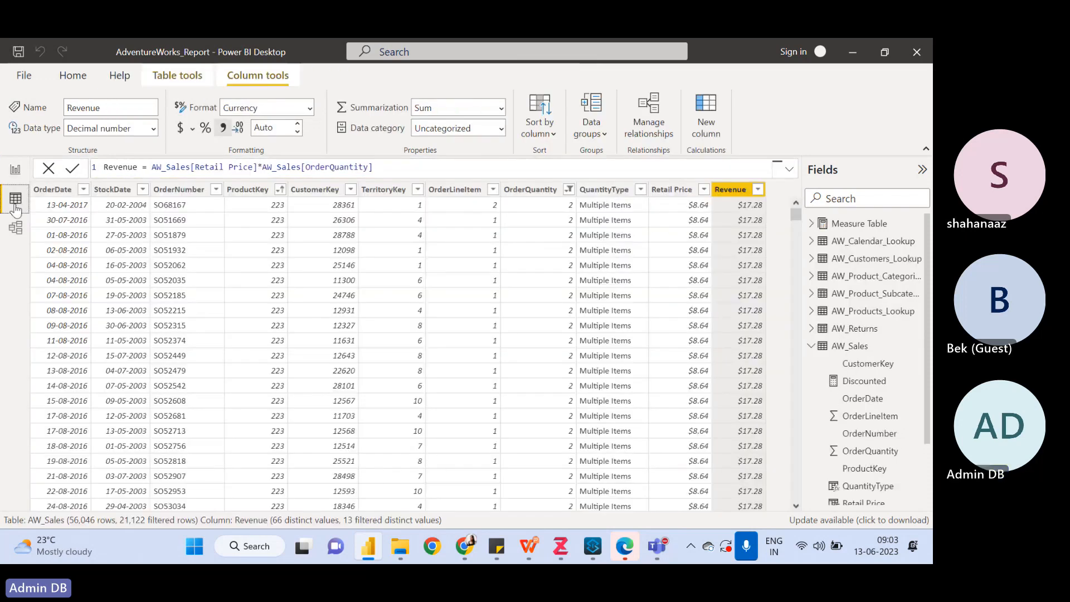
left_click(535, 193)
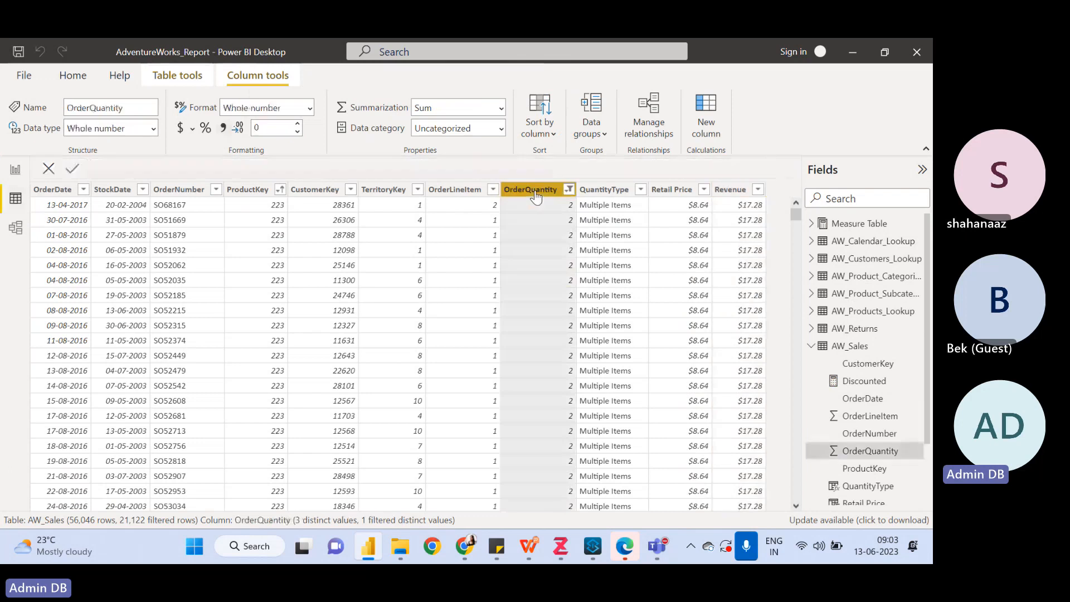
left_click(662, 191)
left_click(733, 192)
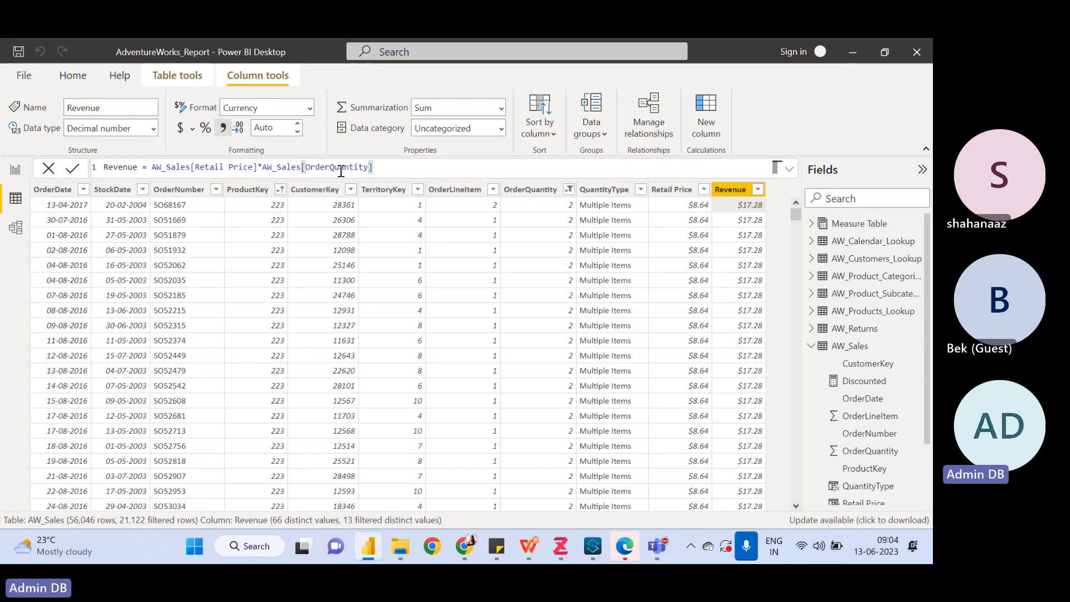
Return to the report and compare the formulas of the Total Revenue CC and Total Revenue measures
left_click(15, 172)
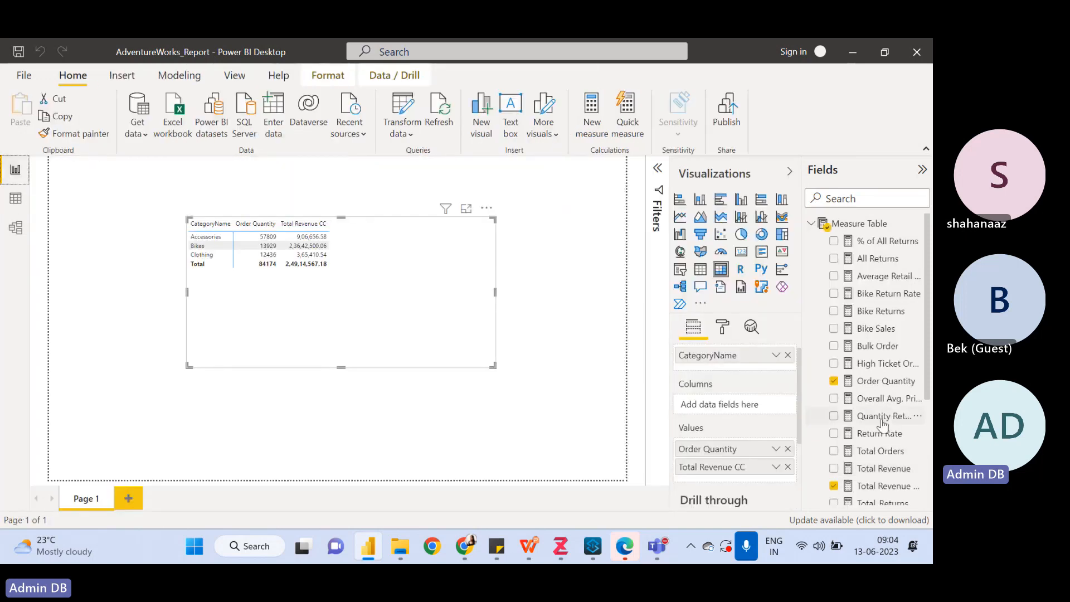
left_click(880, 487)
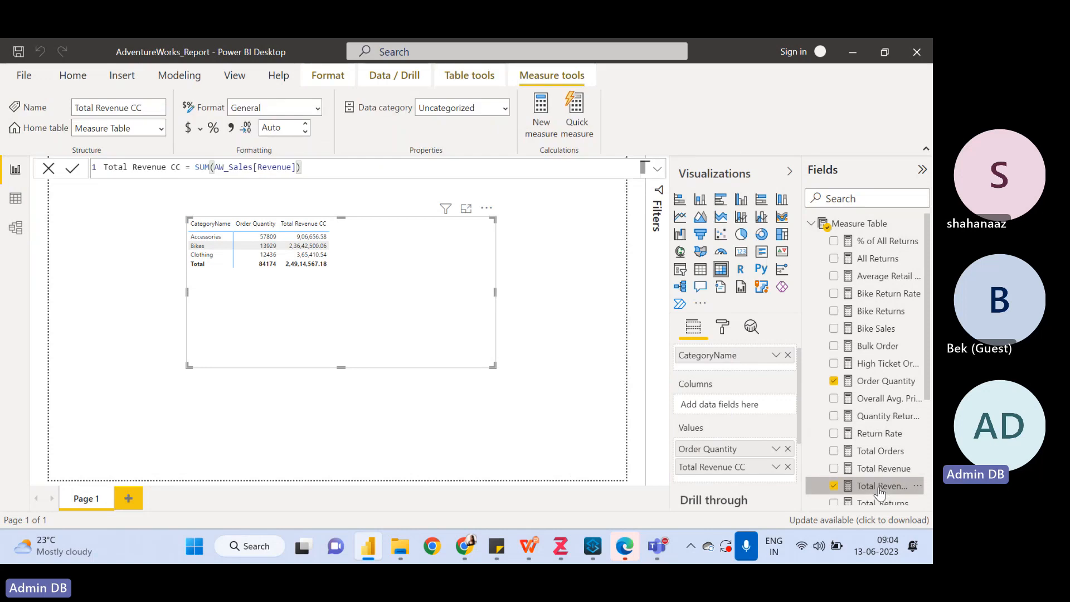
left_click(880, 504)
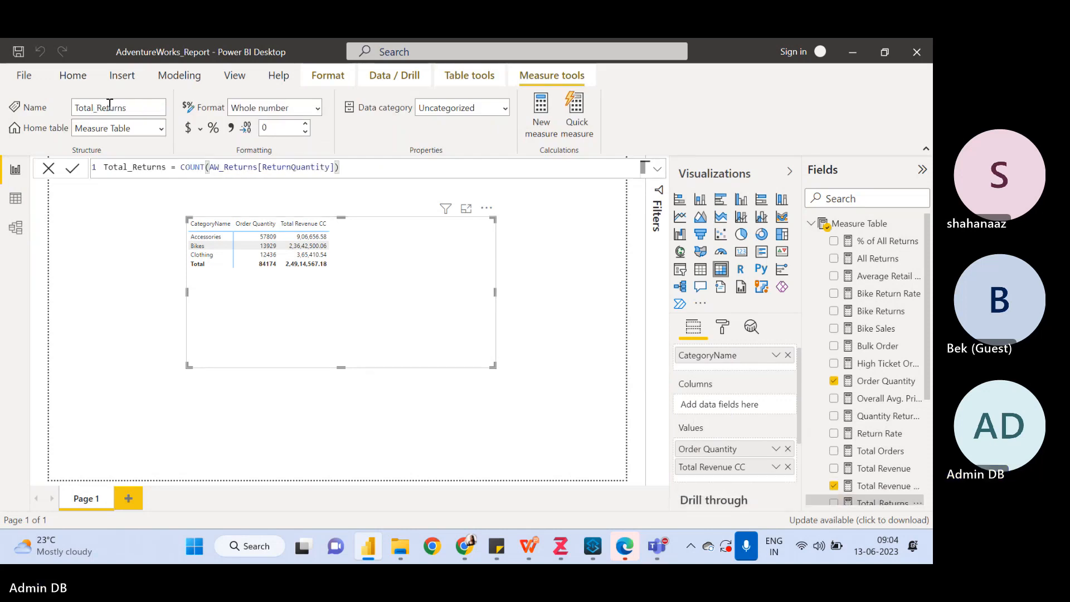
left_click(883, 468)
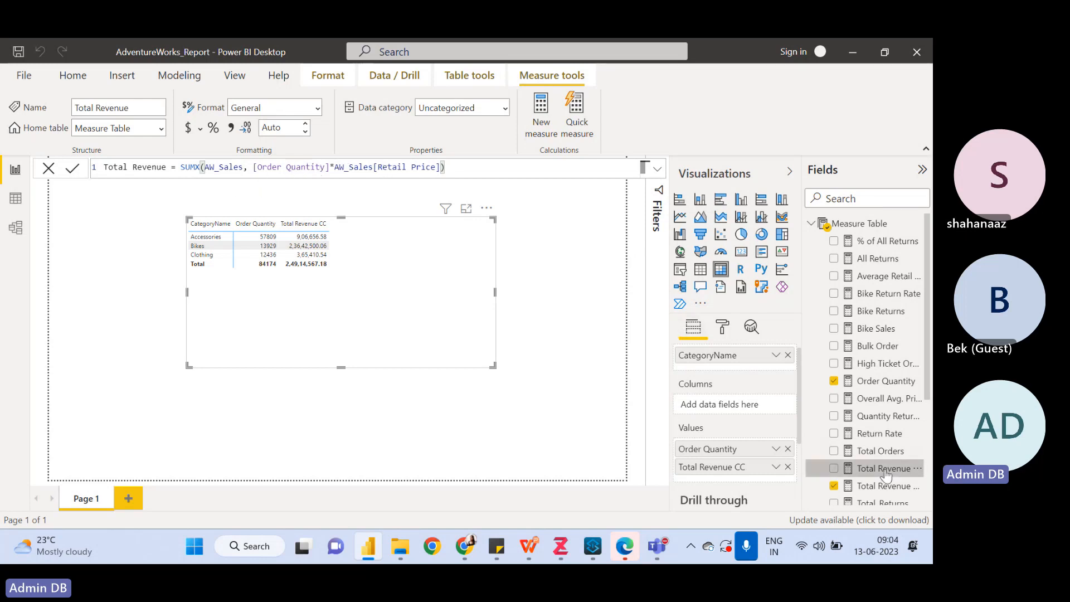
Add the Total Revenue measure to the category matrix's values beside Total Revenue CC
left_click_drag(881, 469, 746, 480)
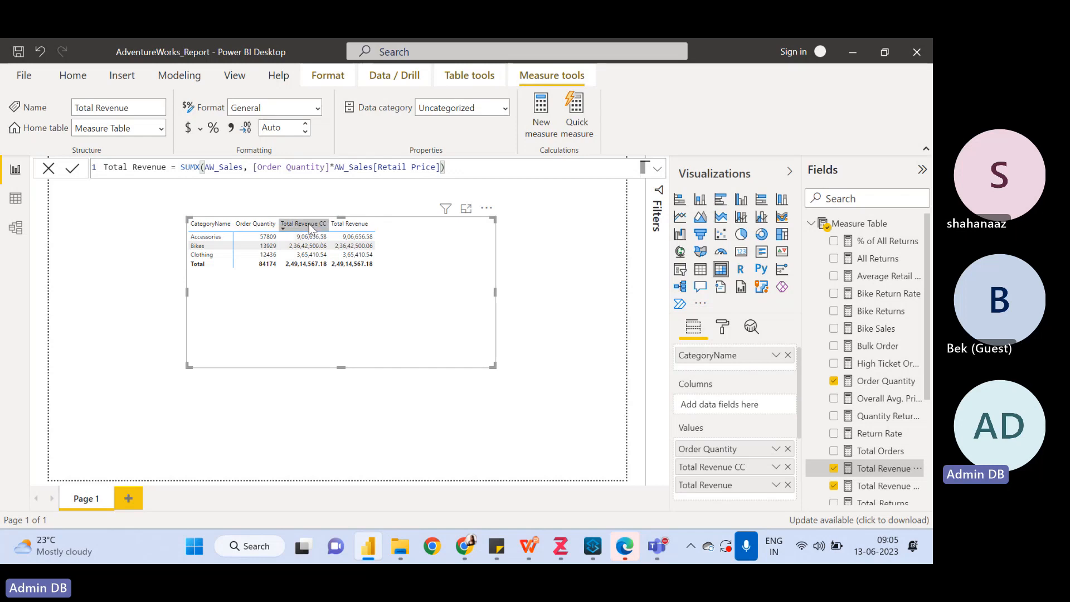
Compare the SUM formula of the Total Revenue CC measure with the Revenue column in the AW_Sales data
left_click(870, 488)
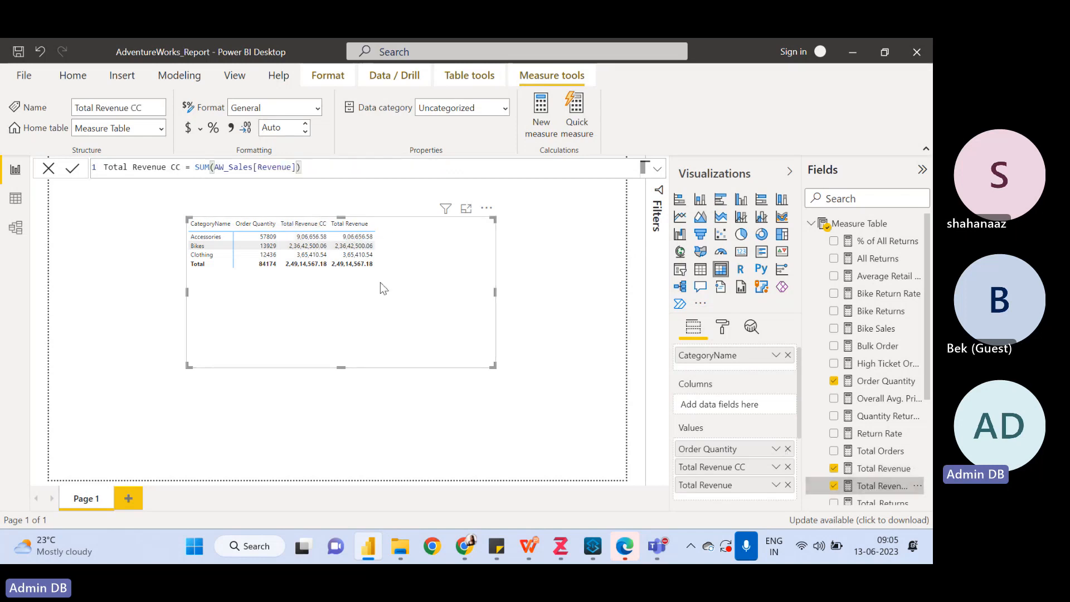
left_click(16, 199)
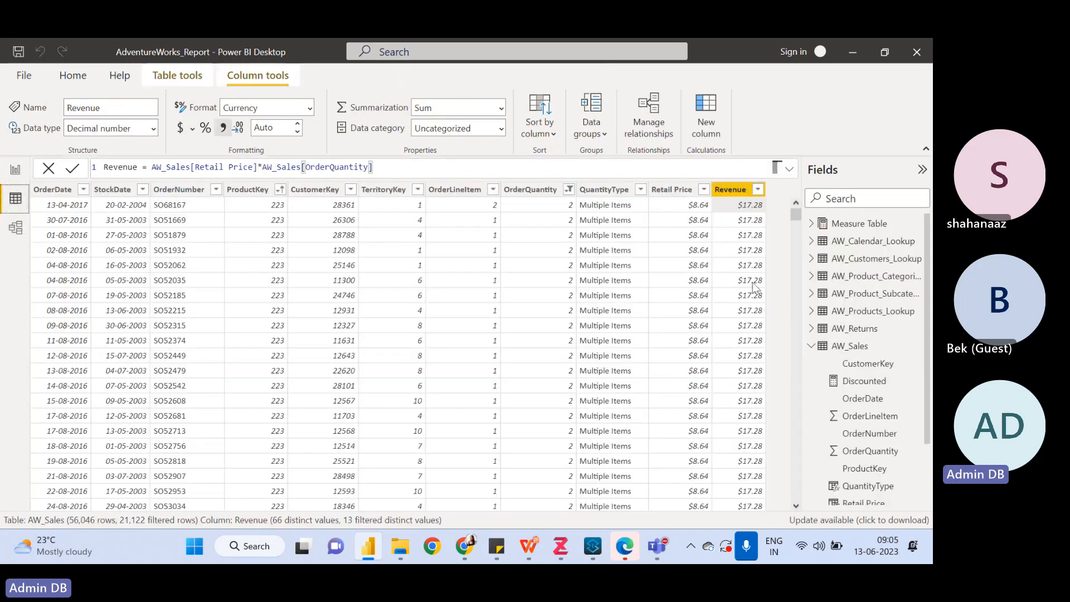
left_click(16, 169)
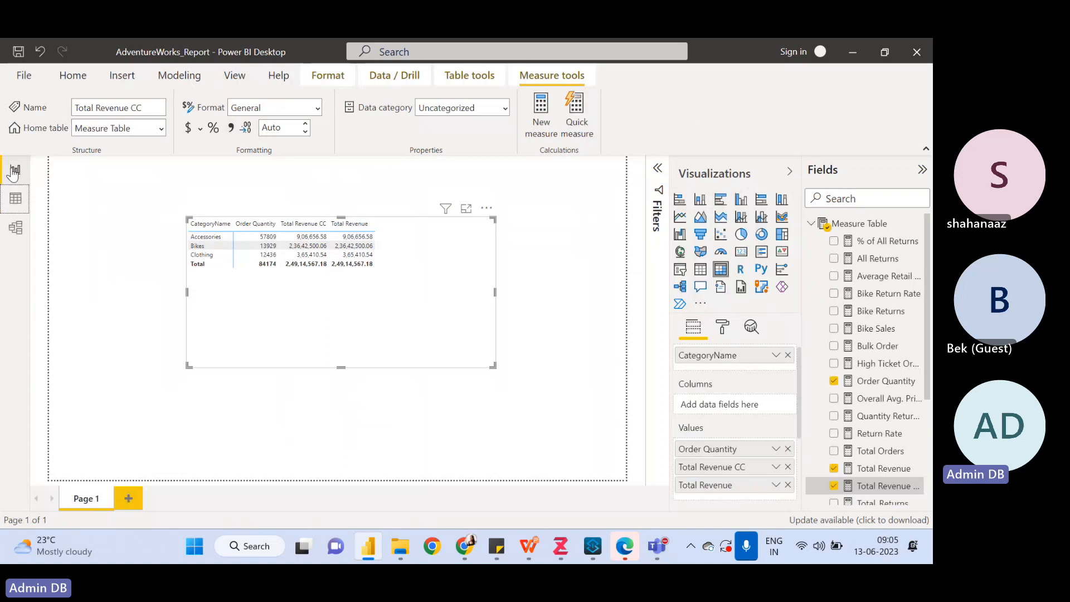
left_click(869, 486)
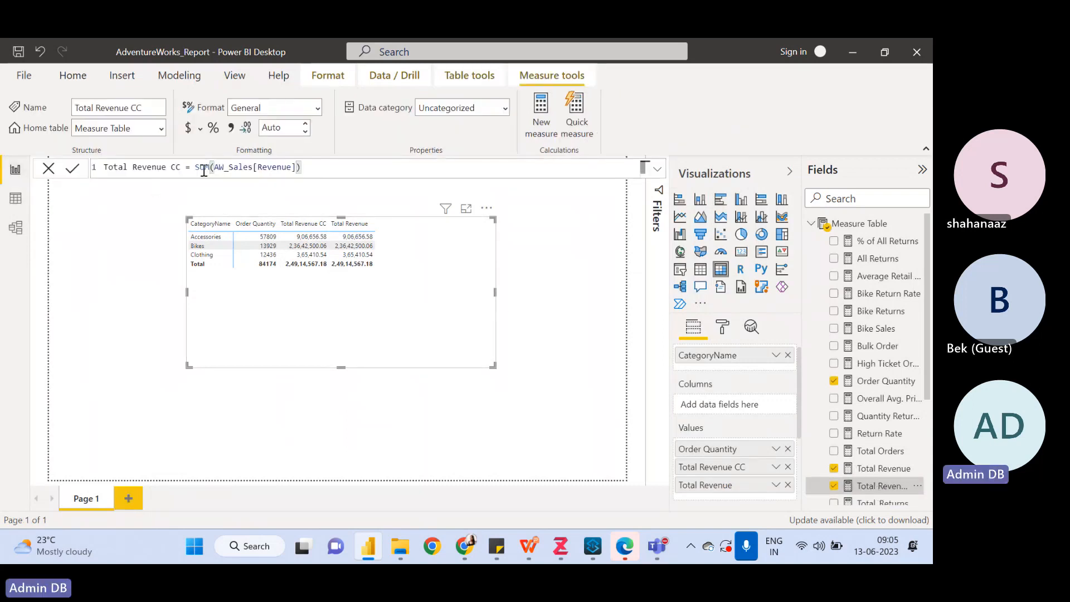
Examine the Total Revenue formula, highlighting the [Order Quantity]*AW_Sales[Retail Price] expression and the whole SUMX function
left_click(886, 469)
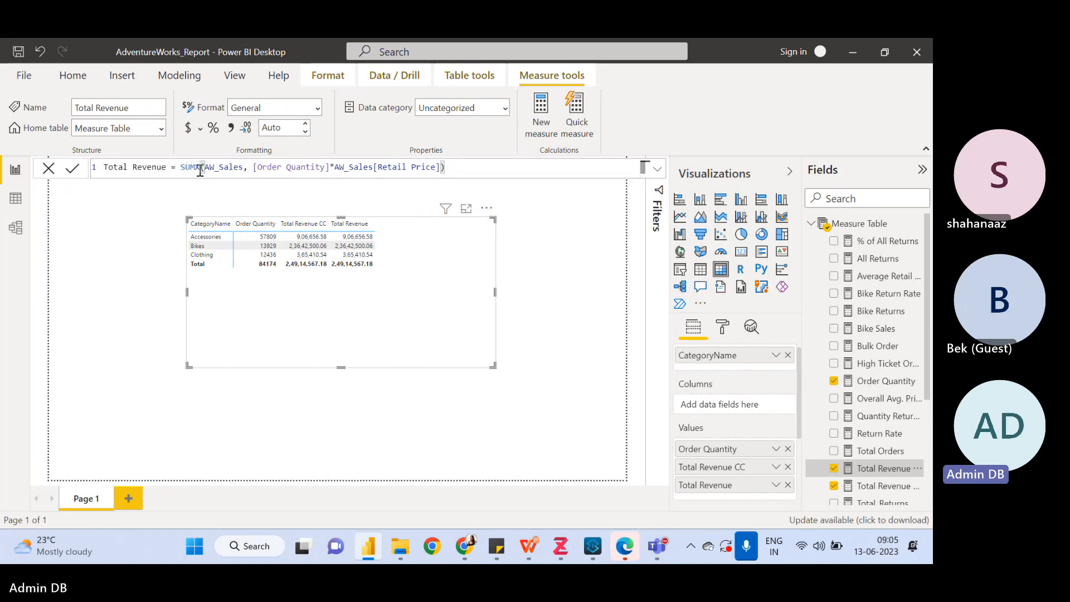
left_click(253, 167)
left_click_drag(254, 167, 443, 167)
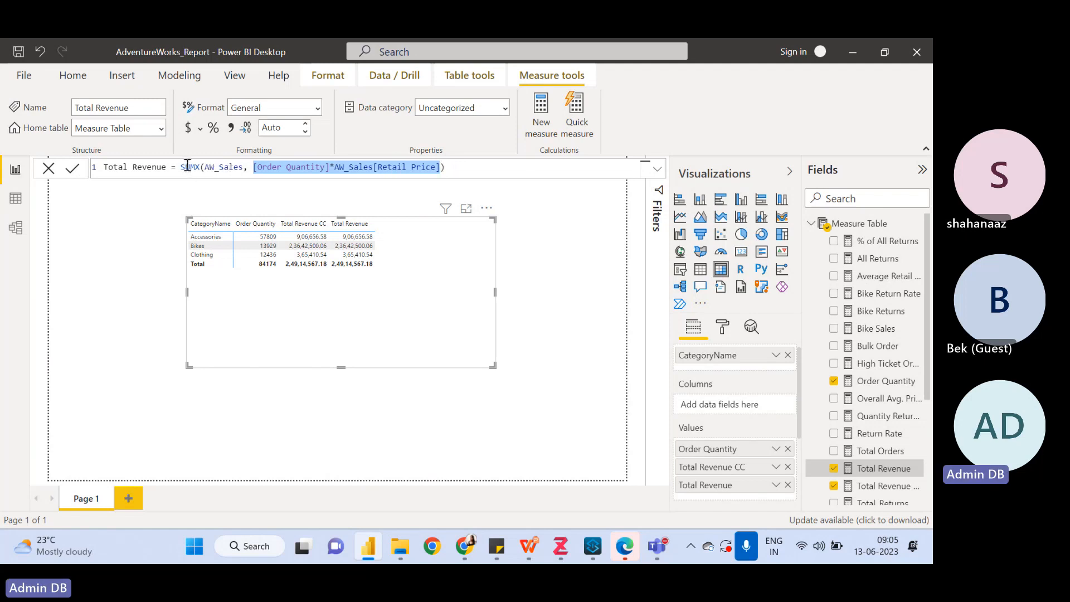
left_click(453, 167)
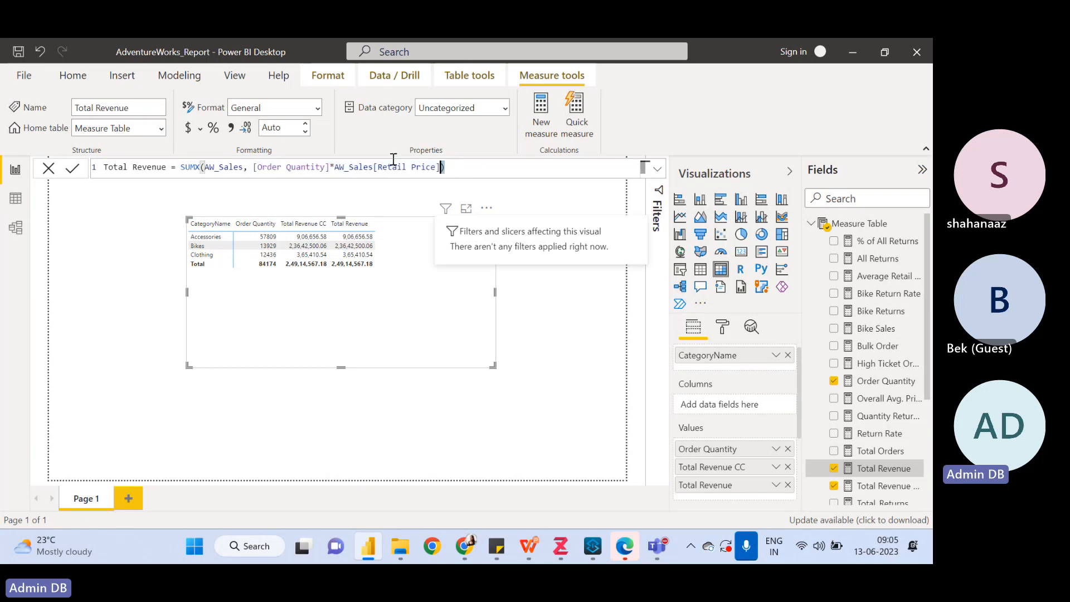
left_click_drag(445, 168, 180, 167)
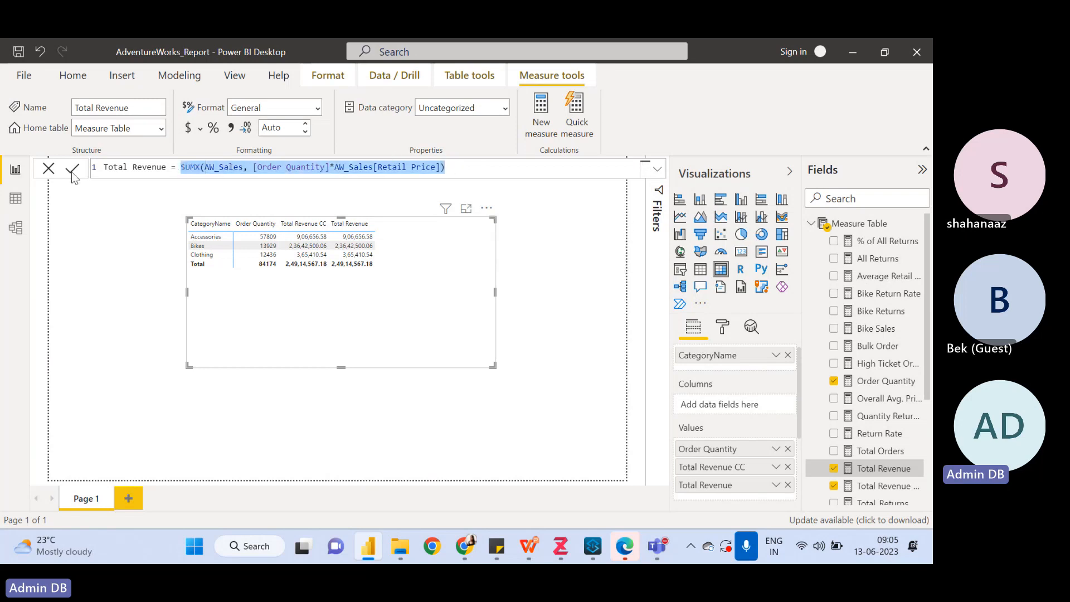
Check the AW_Sales Revenue column's row values against the Total Revenue measure, ending back in the report
left_click(15, 199)
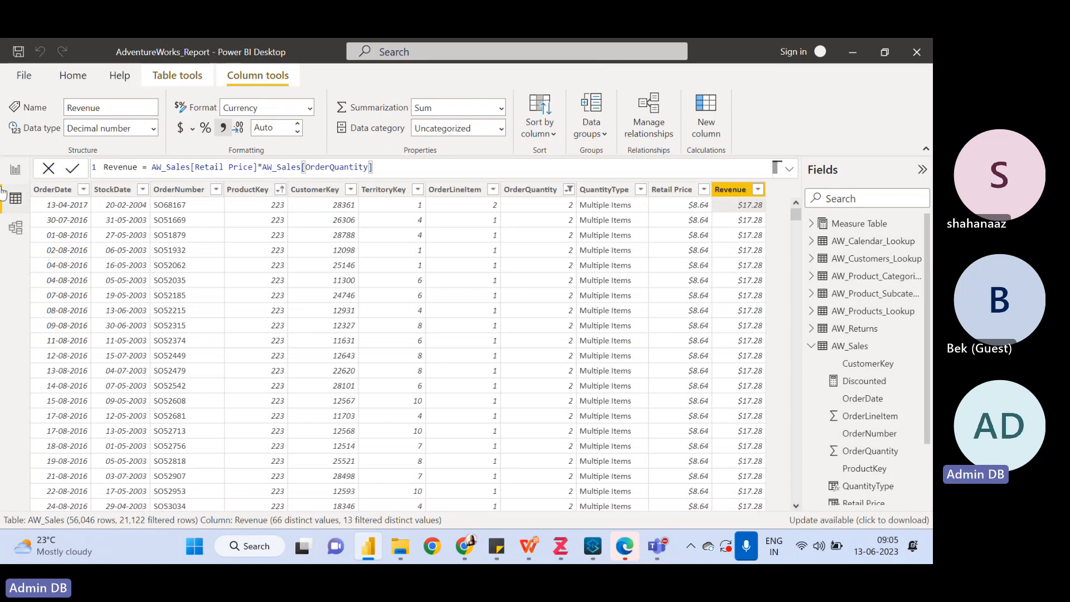
left_click(15, 169)
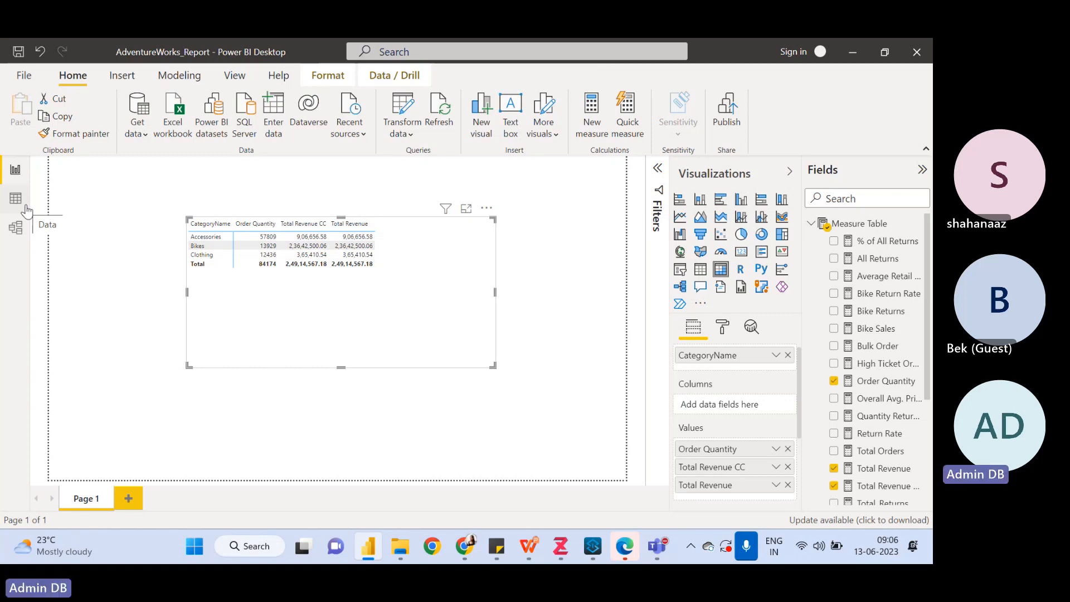
left_click(877, 471)
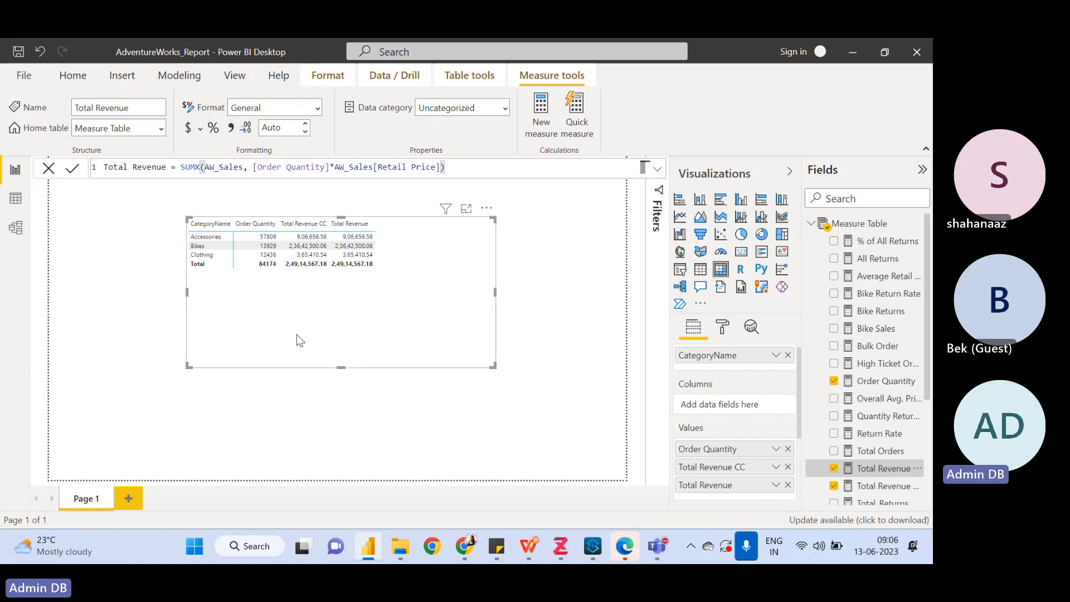
left_click(15, 199)
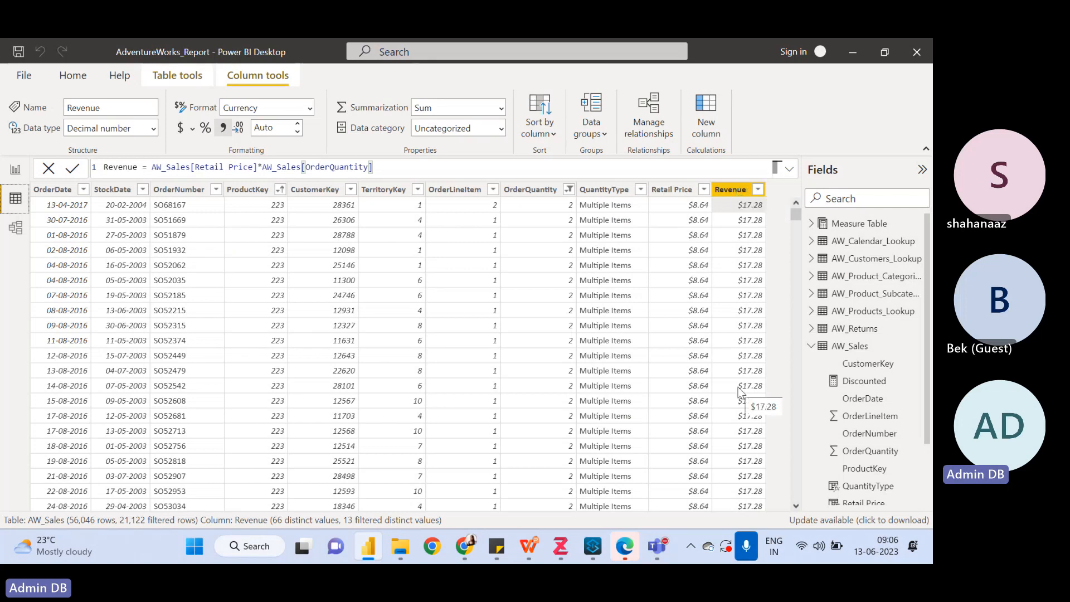
left_click(15, 169)
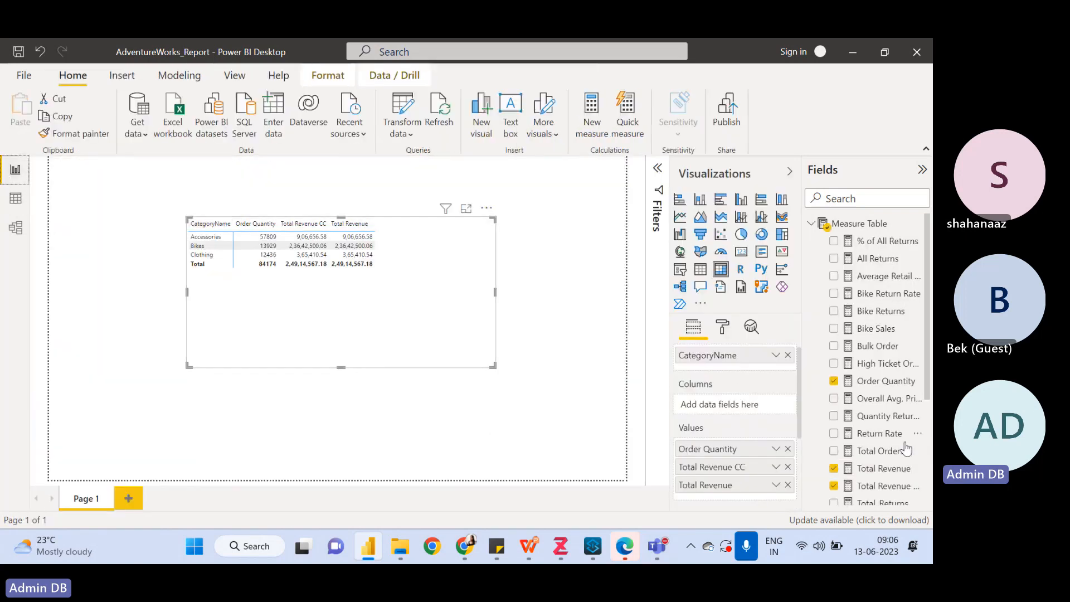
Review how Total Revenue is evaluated by highlighting its row-by-row multiplication expression and marking the SUMX function
left_click(886, 470)
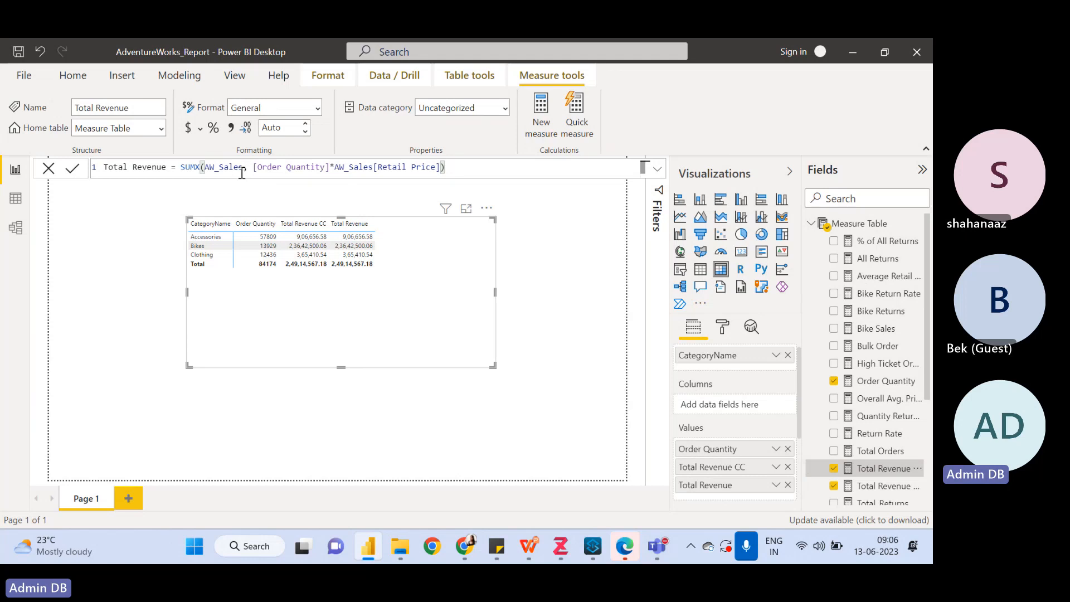
left_click_drag(253, 173, 441, 170)
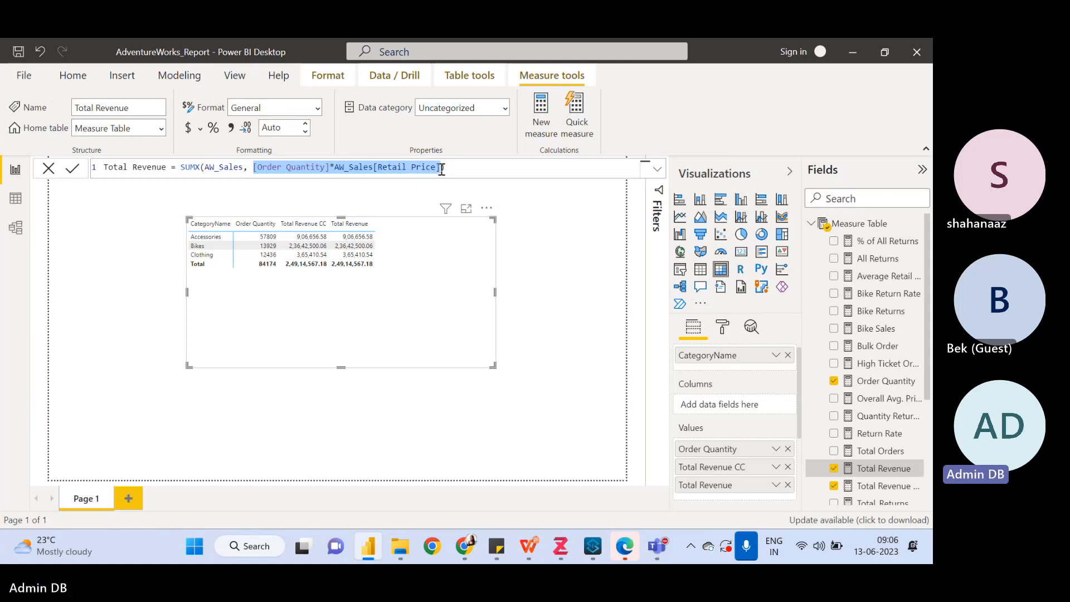
left_click(189, 168)
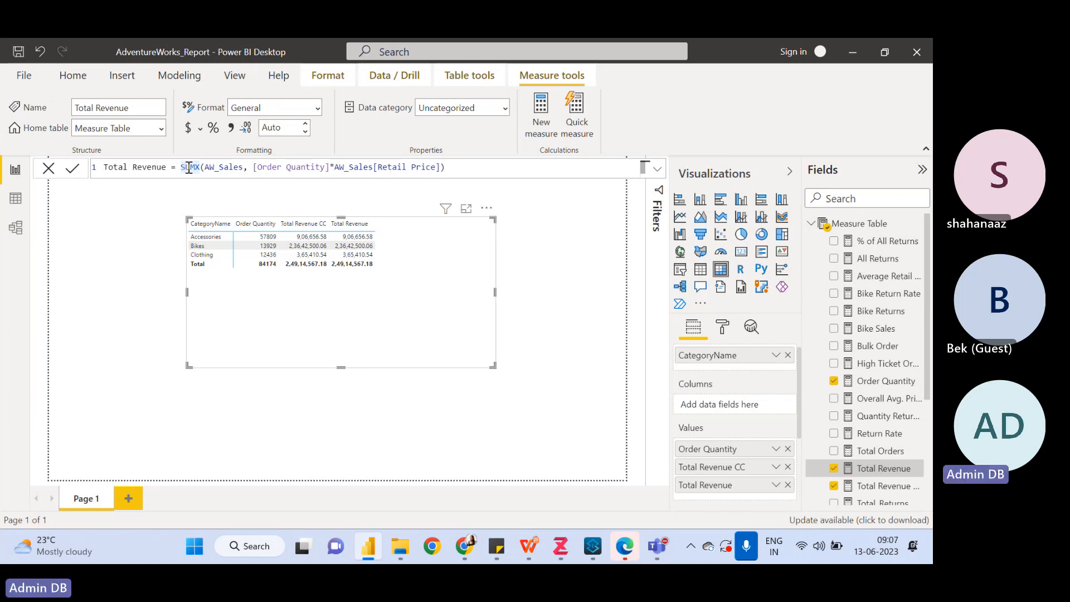
left_click(253, 168)
left_click_drag(254, 168, 440, 166)
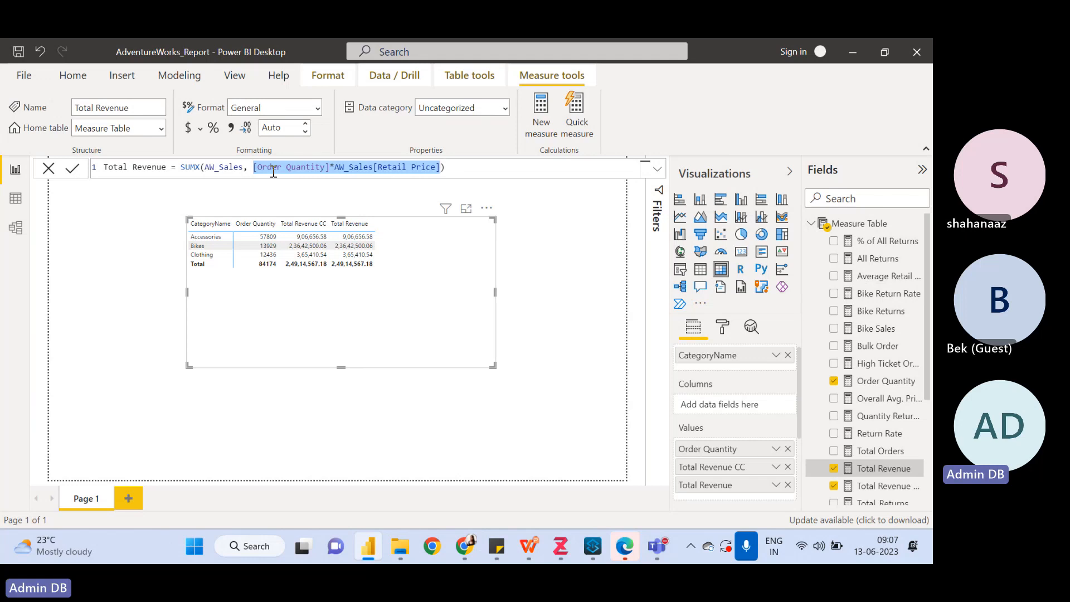
left_click(187, 169)
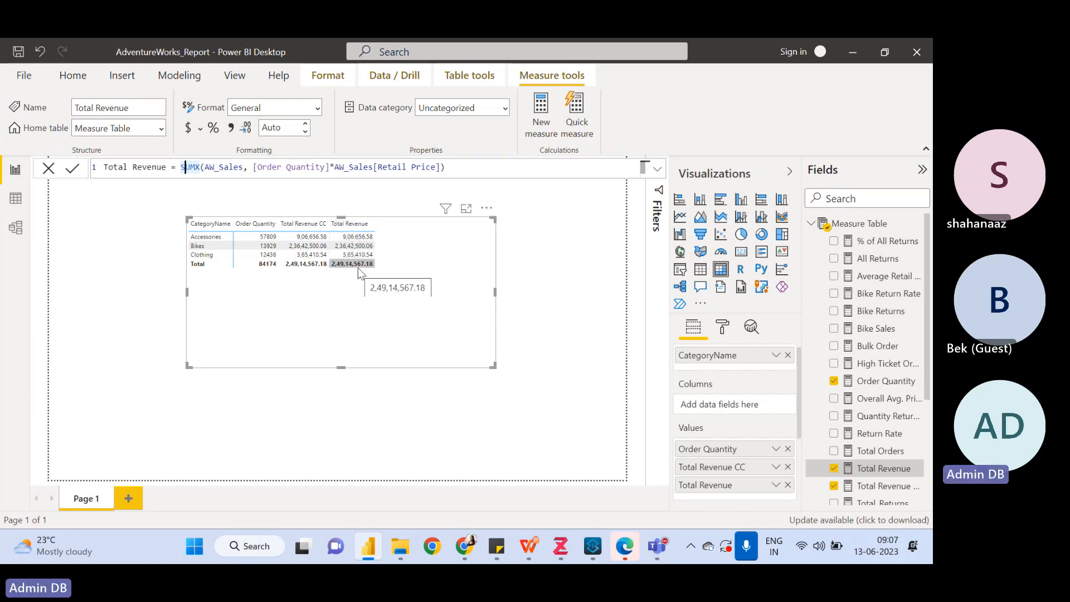
Contrast the Revenue calculated column in AW_Sales with the Total Revenue measure's SUMX formula in the report
left_click(16, 198)
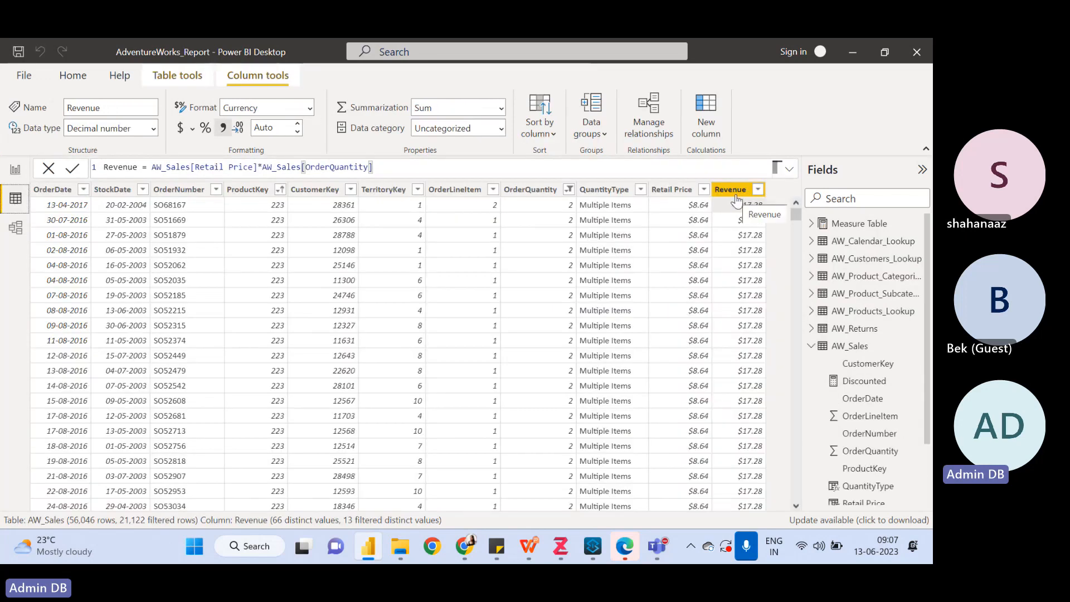
left_click(14, 173)
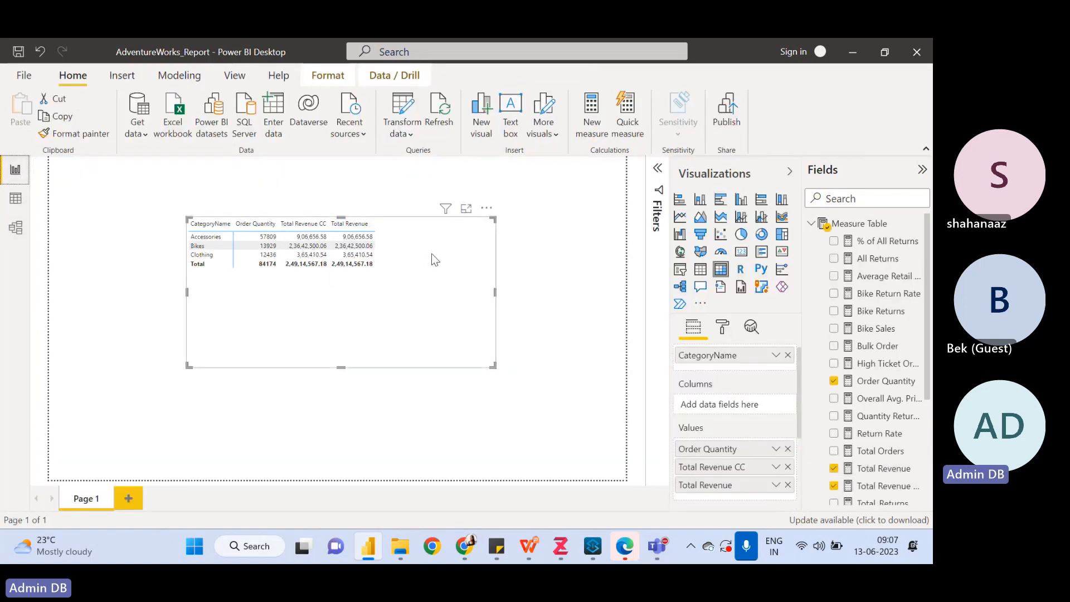
left_click(870, 469)
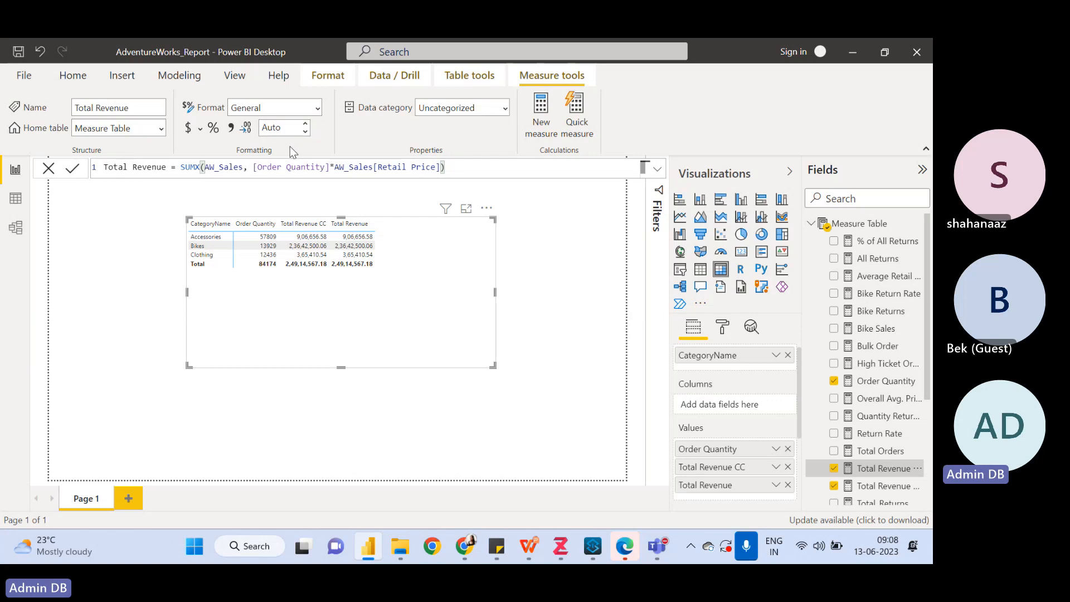
left_click(15, 198)
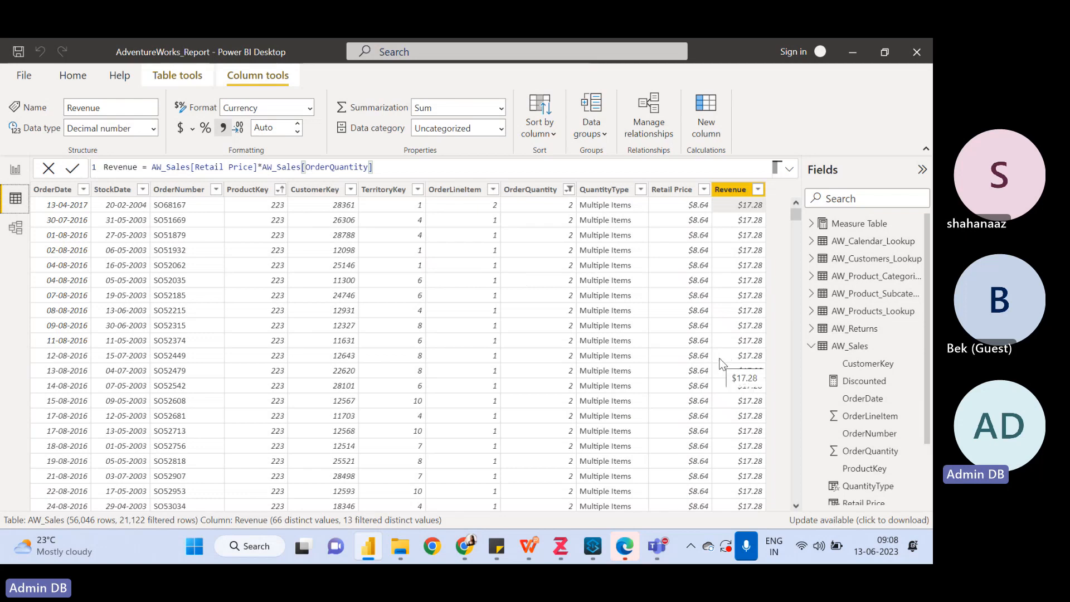
left_click(739, 190)
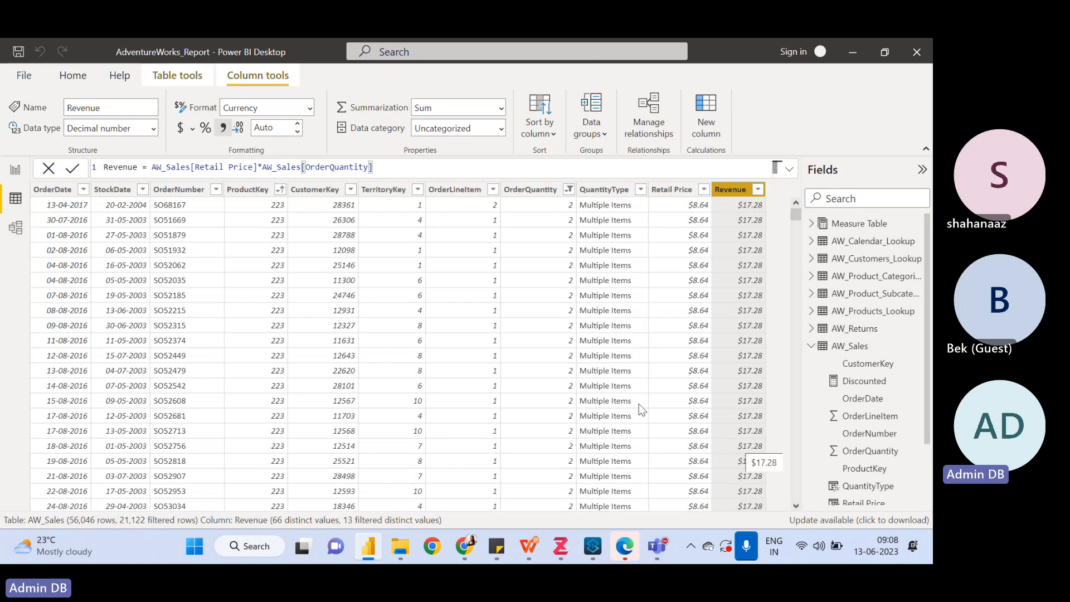
left_click(15, 171)
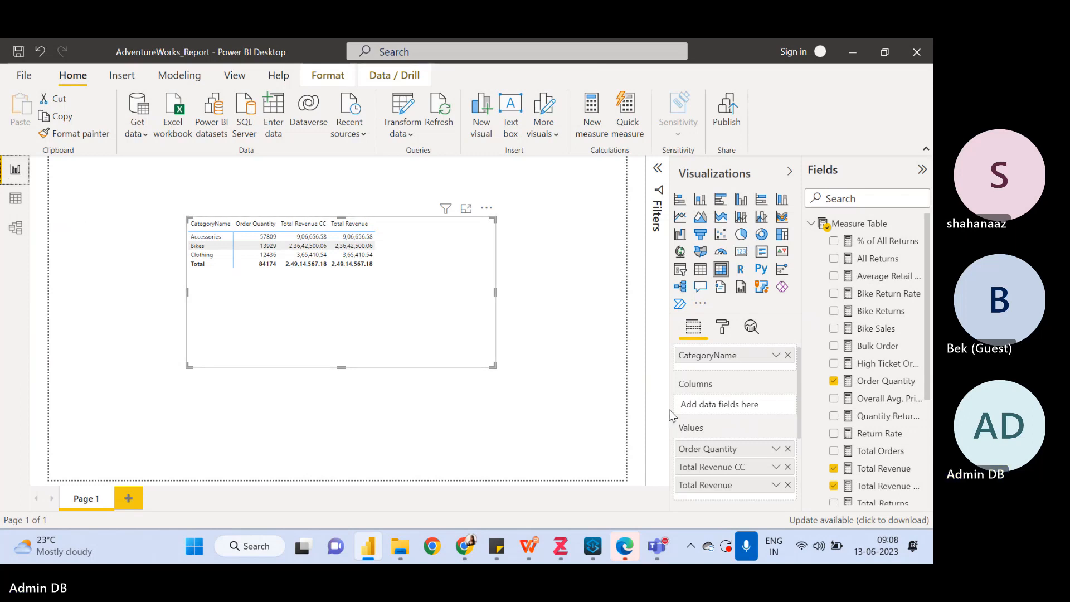
left_click(872, 472)
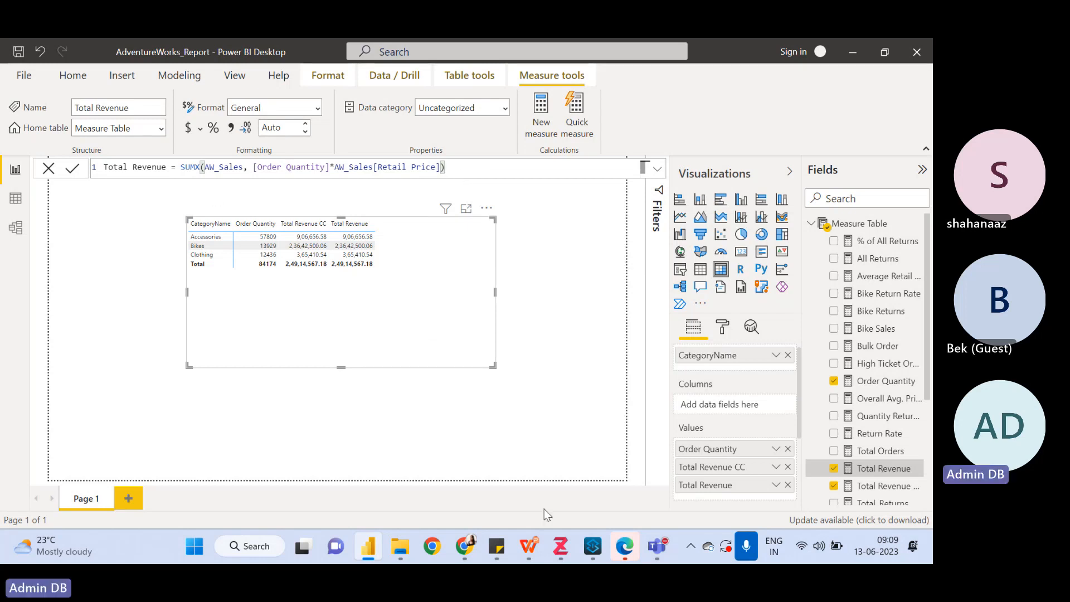
Switch to Class_PPT.pptx in WPS Office to read the DAX function notes on slide 32, and return to Power BI
mouse_move(529, 547)
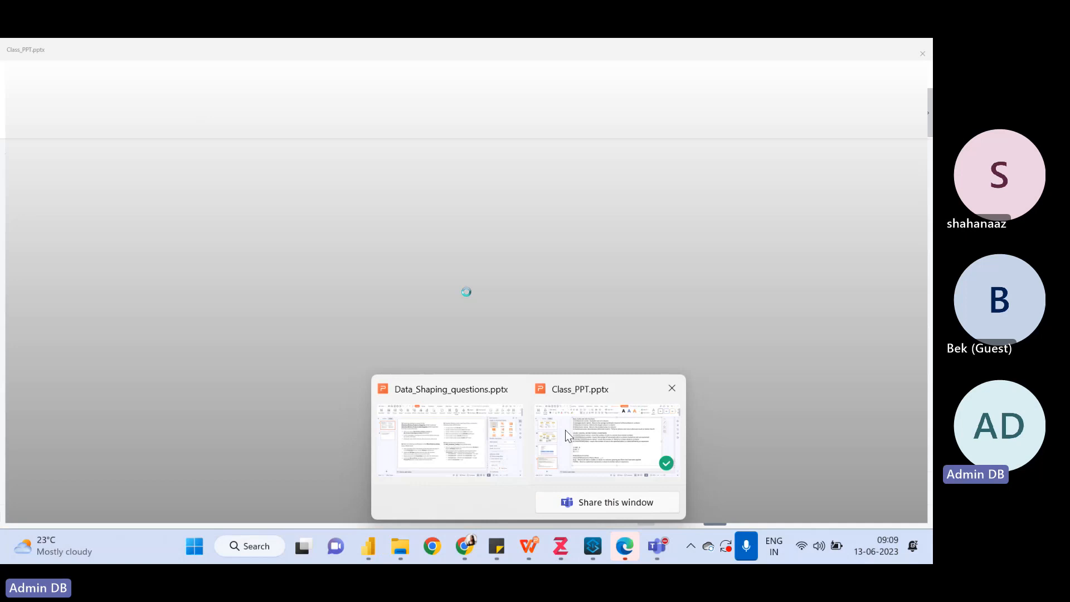
left_click(565, 429)
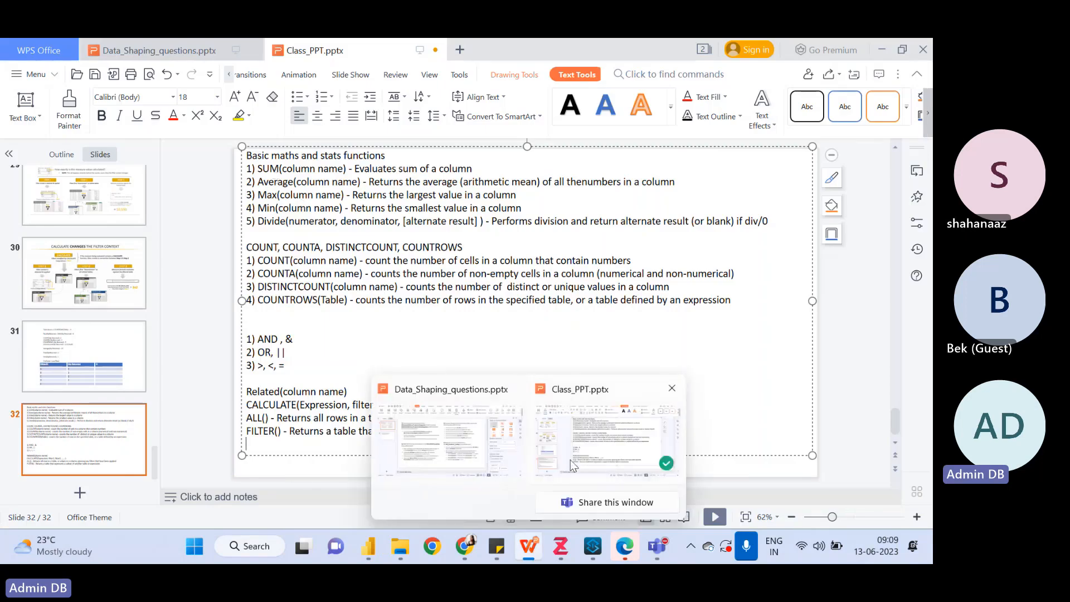
left_click(369, 546)
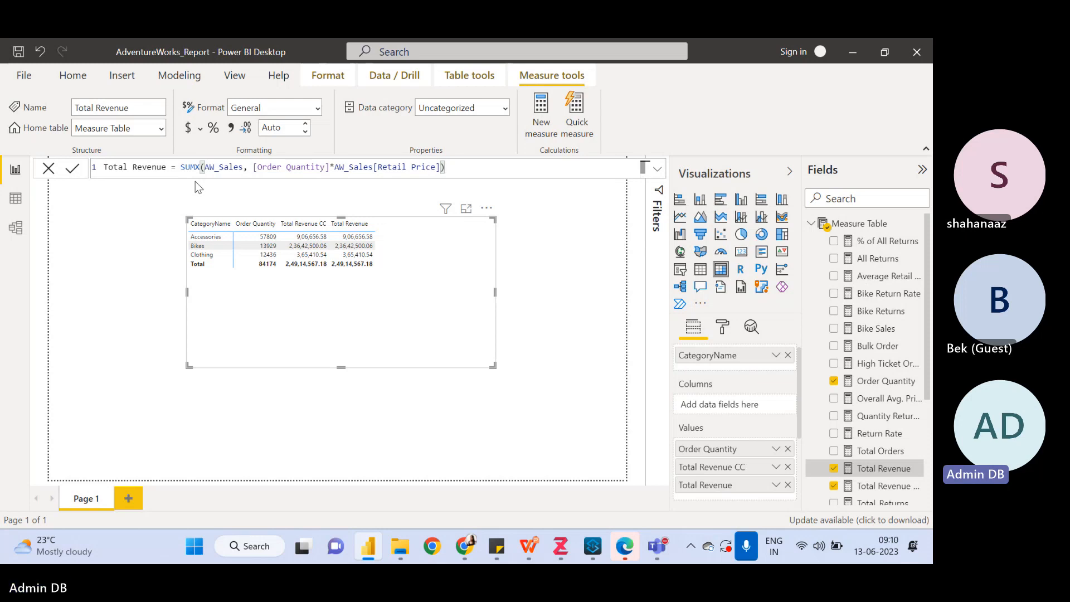
Compare the Revenue calculated column in AW_Sales with the formulas of the Total Revenue CC and Total Revenue measures
left_click(16, 200)
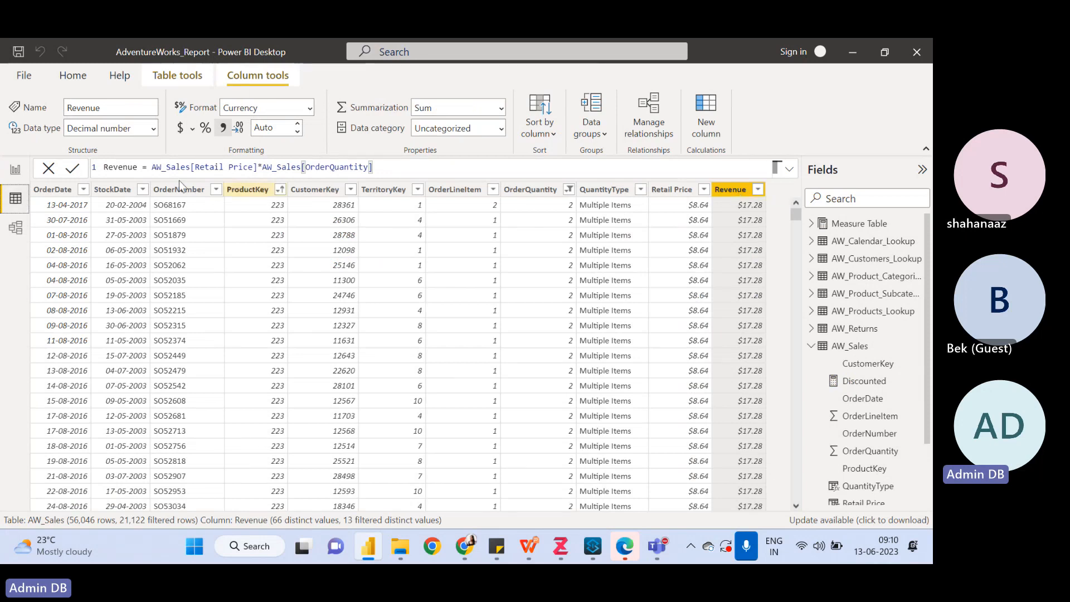
left_click(16, 170)
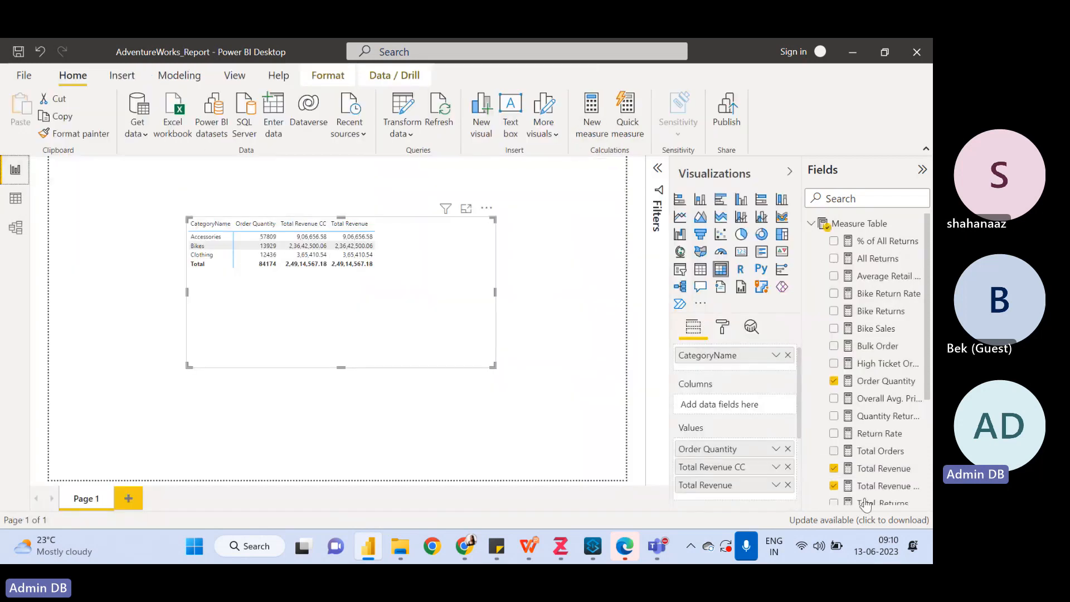
left_click(879, 486)
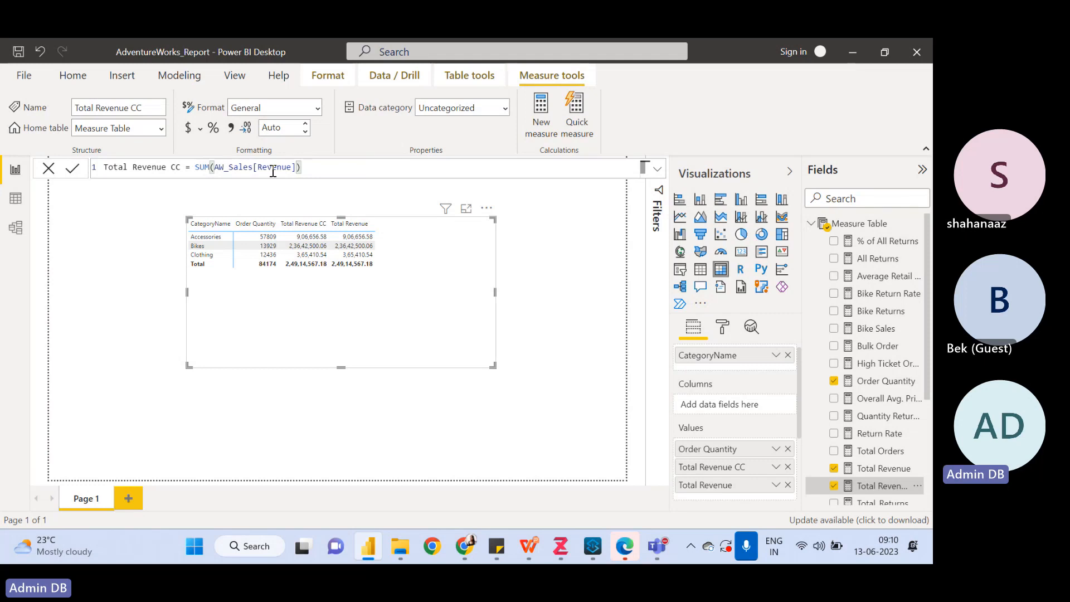
left_click(865, 472)
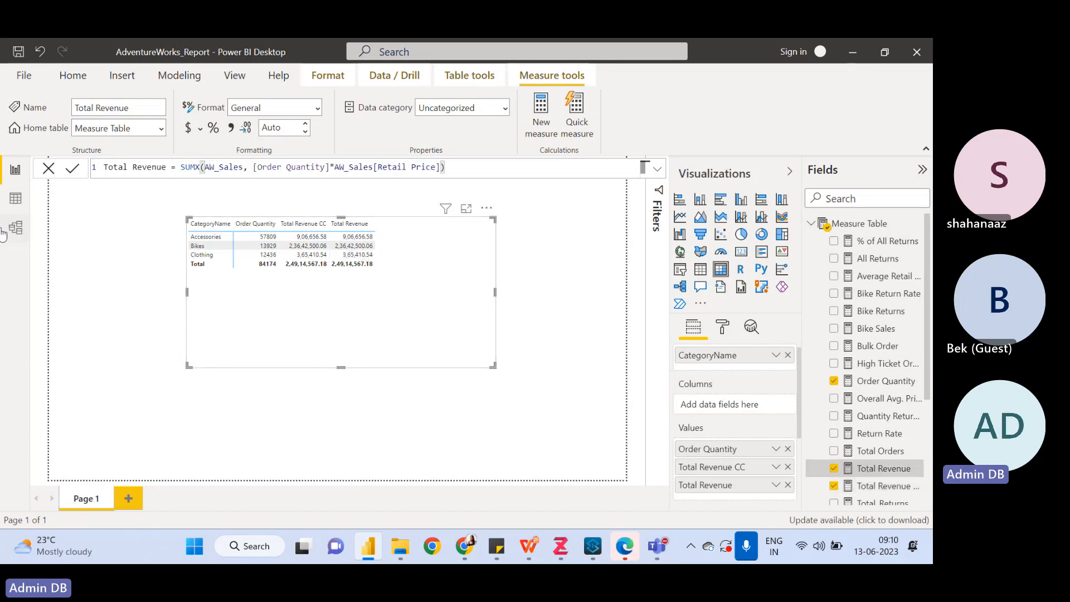
left_click(16, 199)
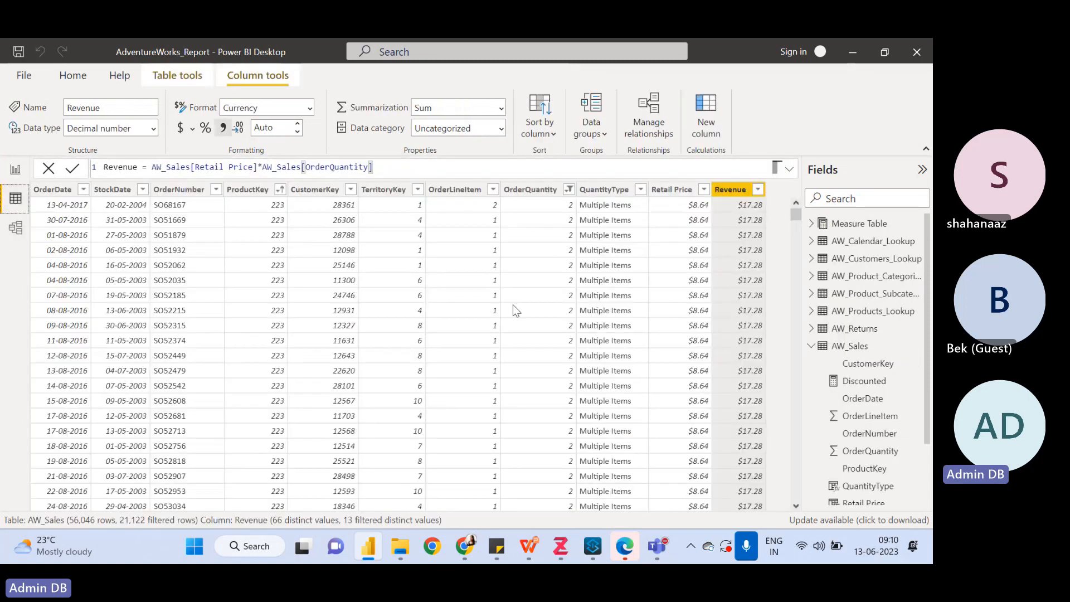
left_click(16, 171)
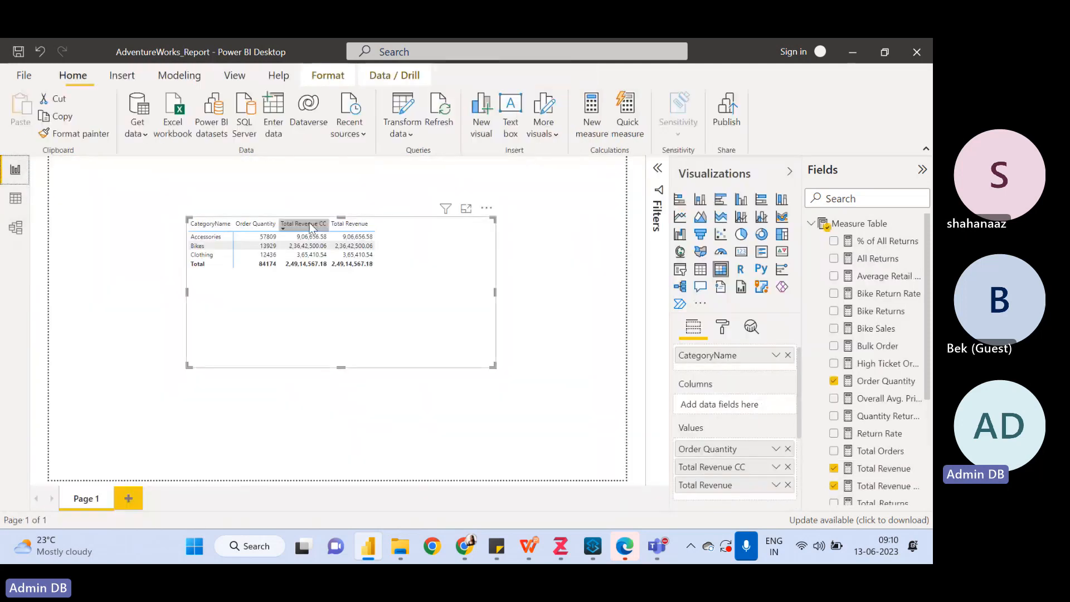
Examine the formulas of the Total Revenue, Total Revenue CC and Average Retail Price measures, including the multiplication inside SUMX
left_click(882, 469)
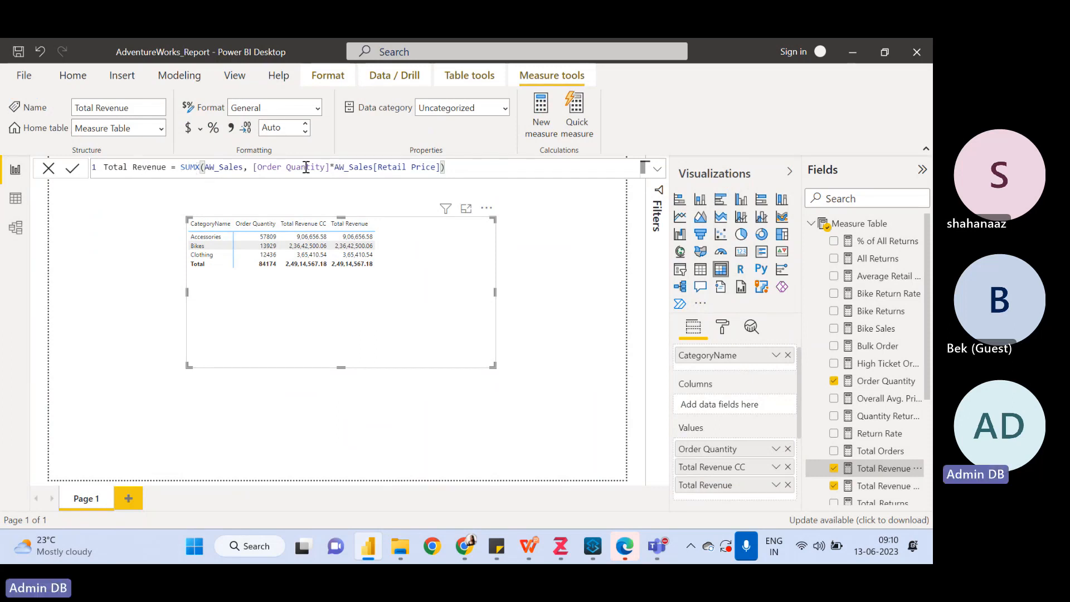
left_click(252, 167)
left_click_drag(439, 167, 257, 167)
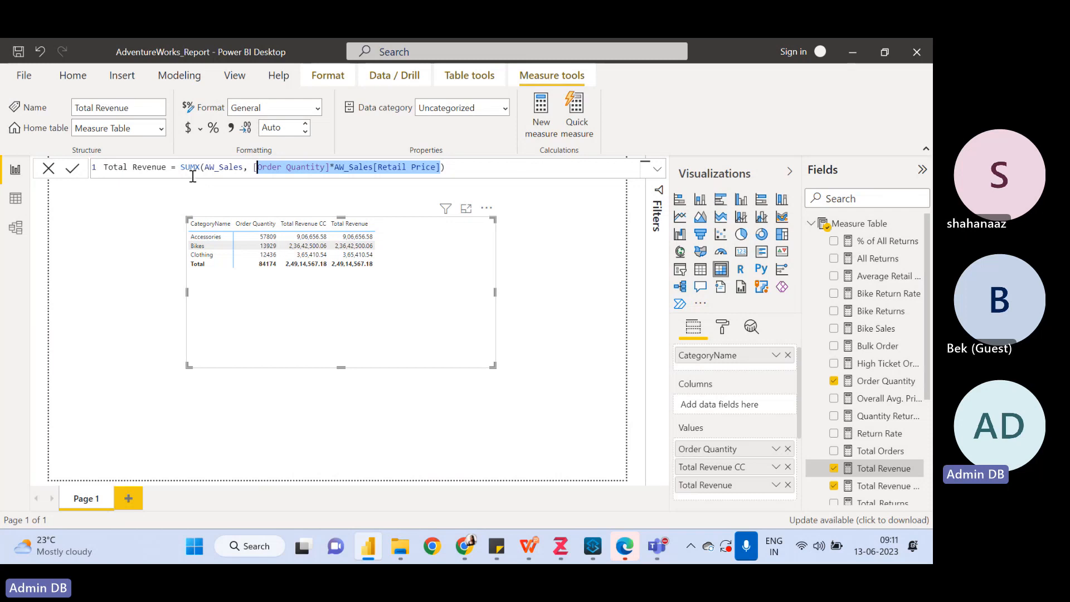
left_click(873, 485)
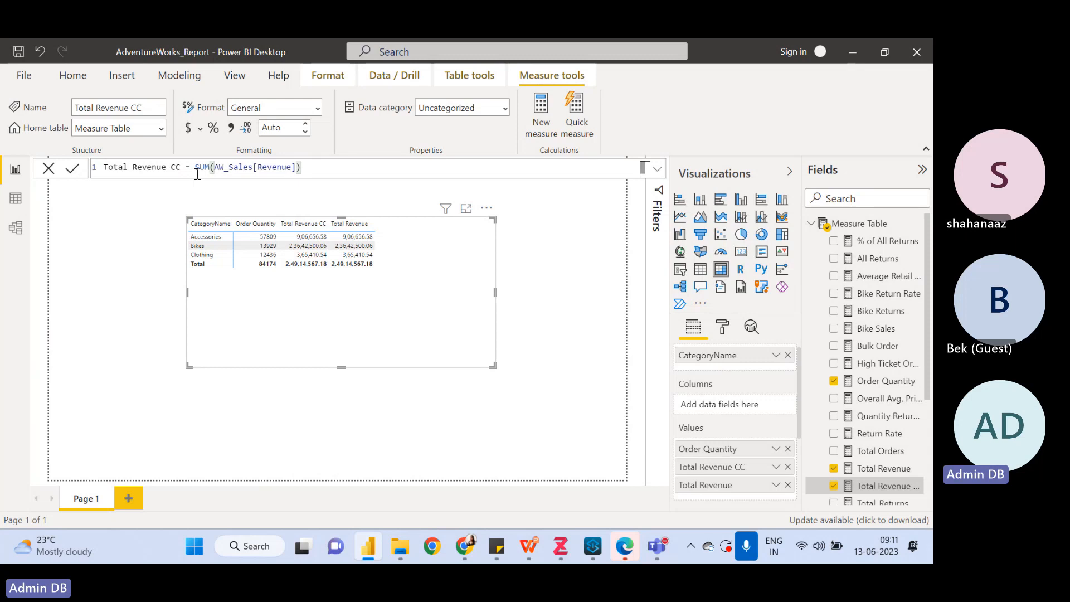
left_click(866, 470)
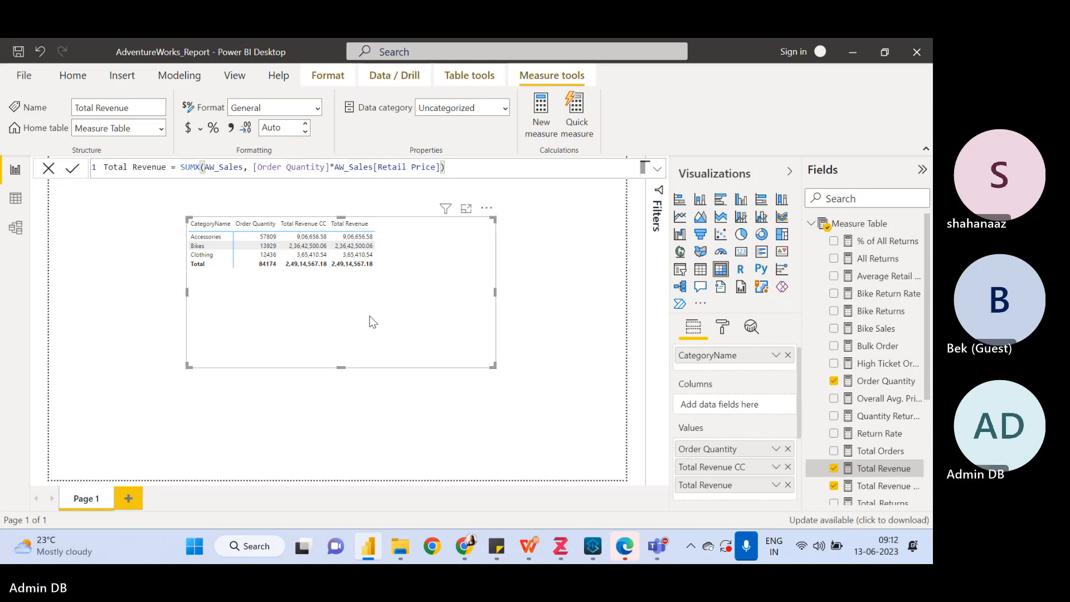
left_click(880, 486)
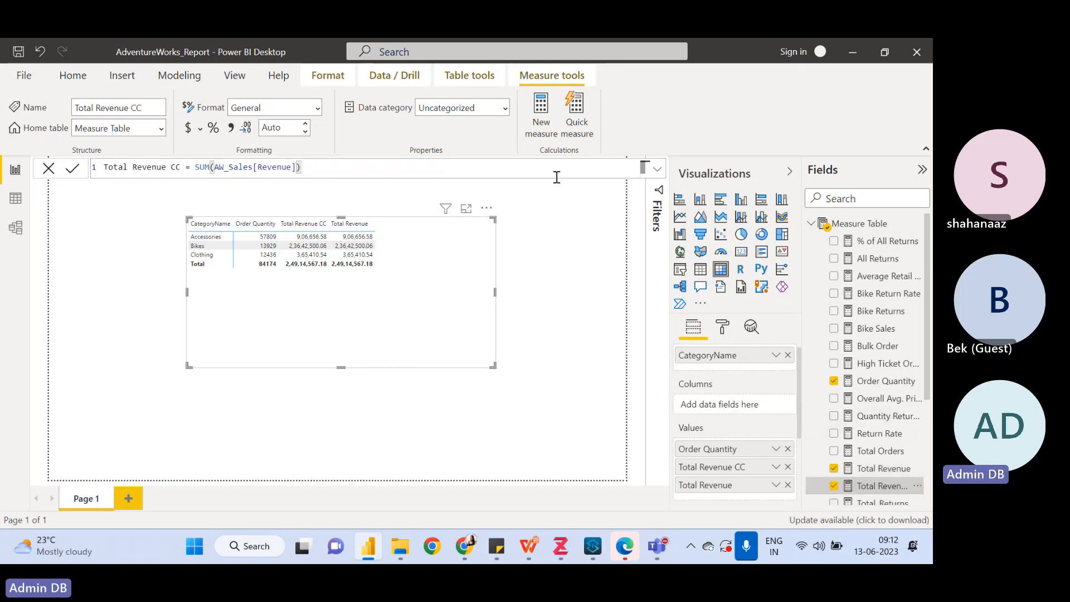
left_click(865, 275)
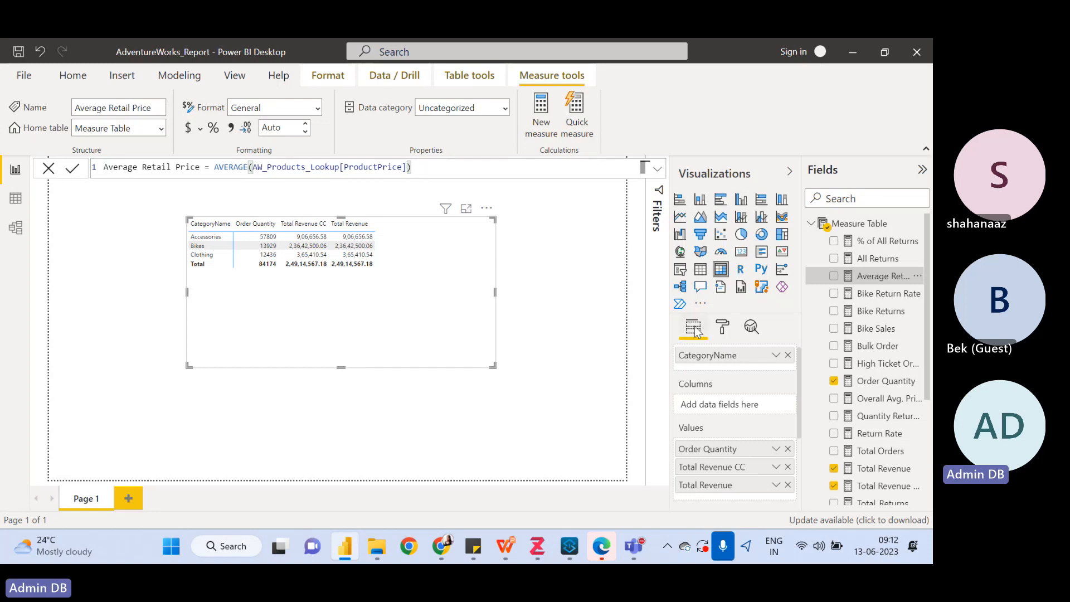
left_click(879, 468)
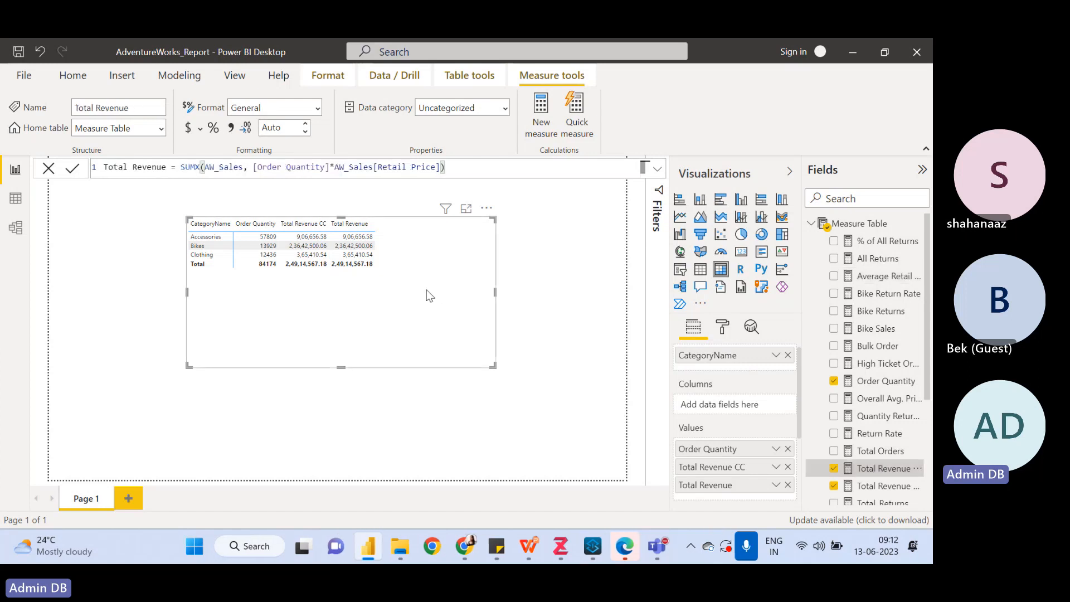
Review the AW_Sales Revenue column against the row expression in the Total Revenue measure's SUMX formula
left_click(15, 199)
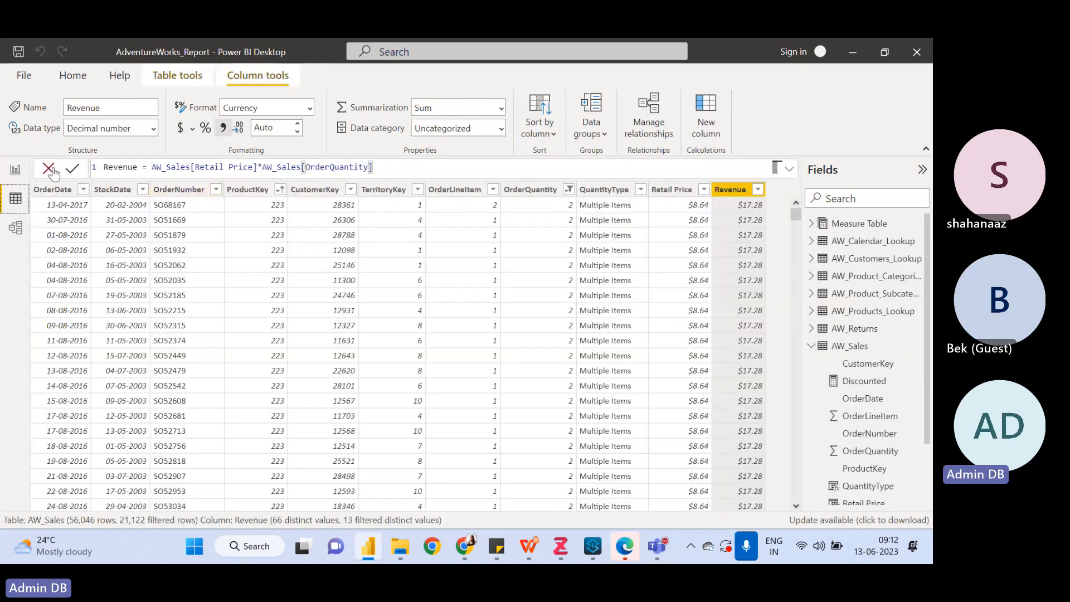
left_click(15, 177)
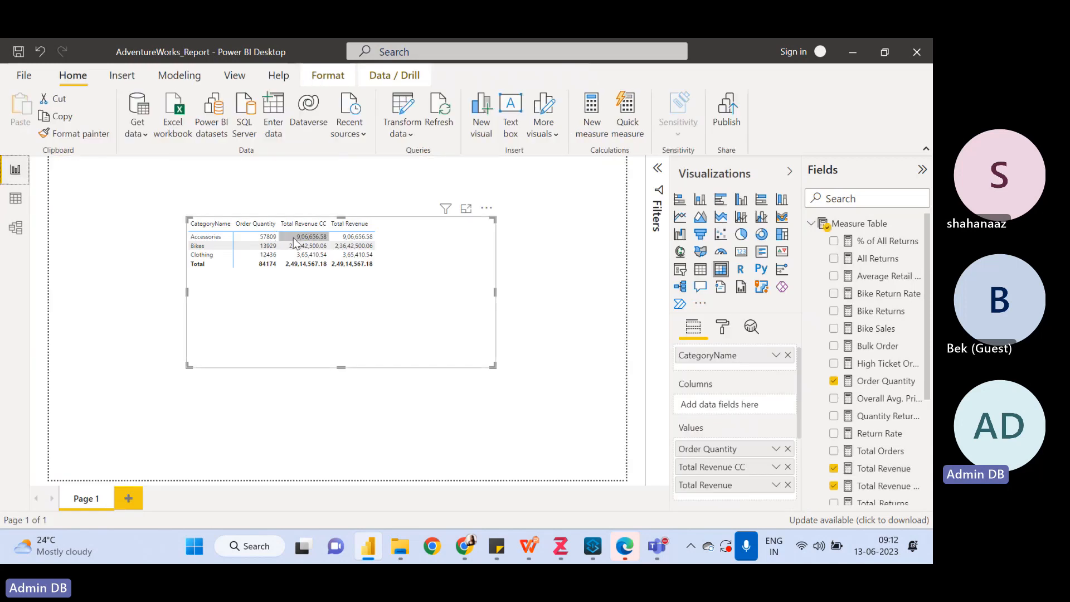
left_click(866, 474)
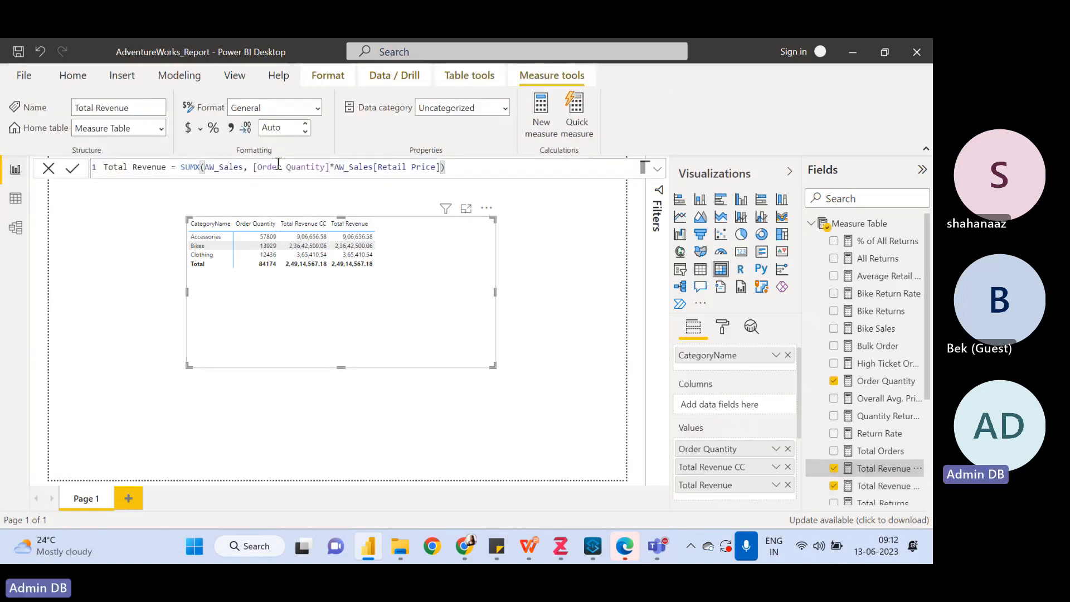
left_click_drag(253, 166, 440, 166)
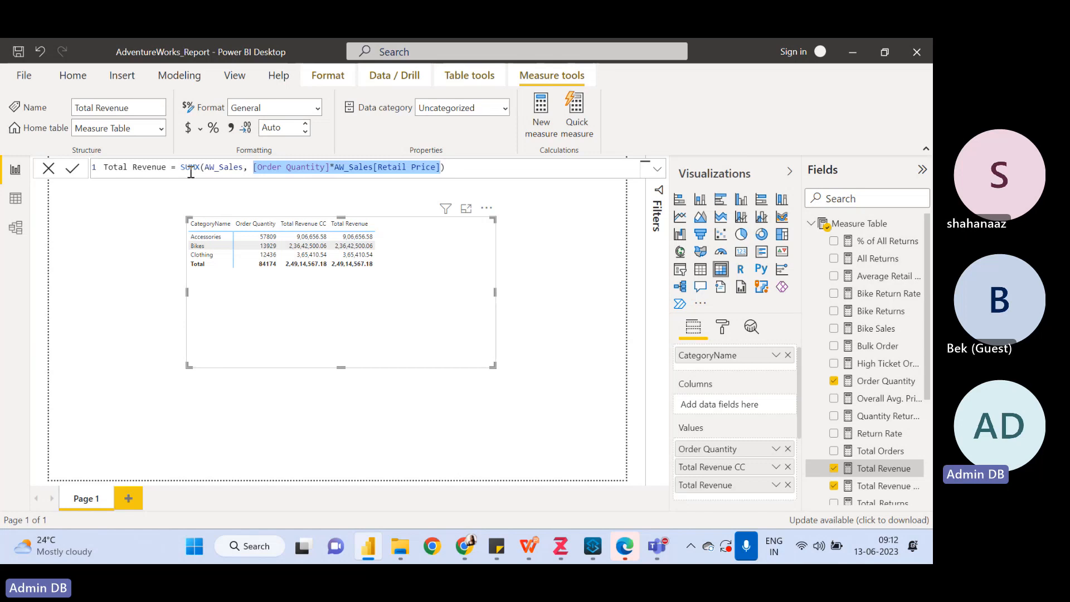
left_click(538, 247)
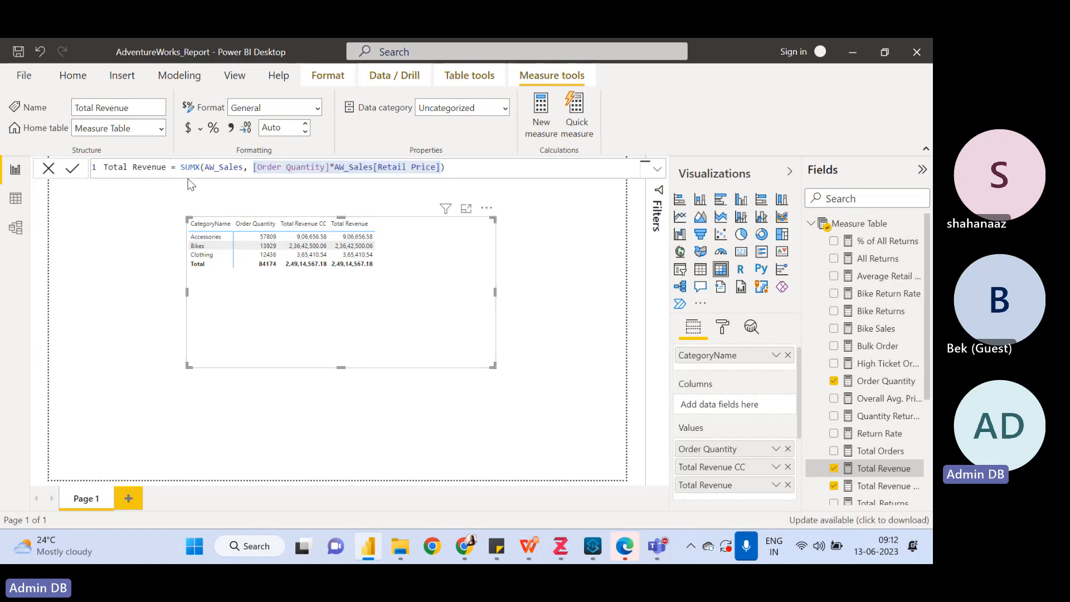
left_click(538, 322)
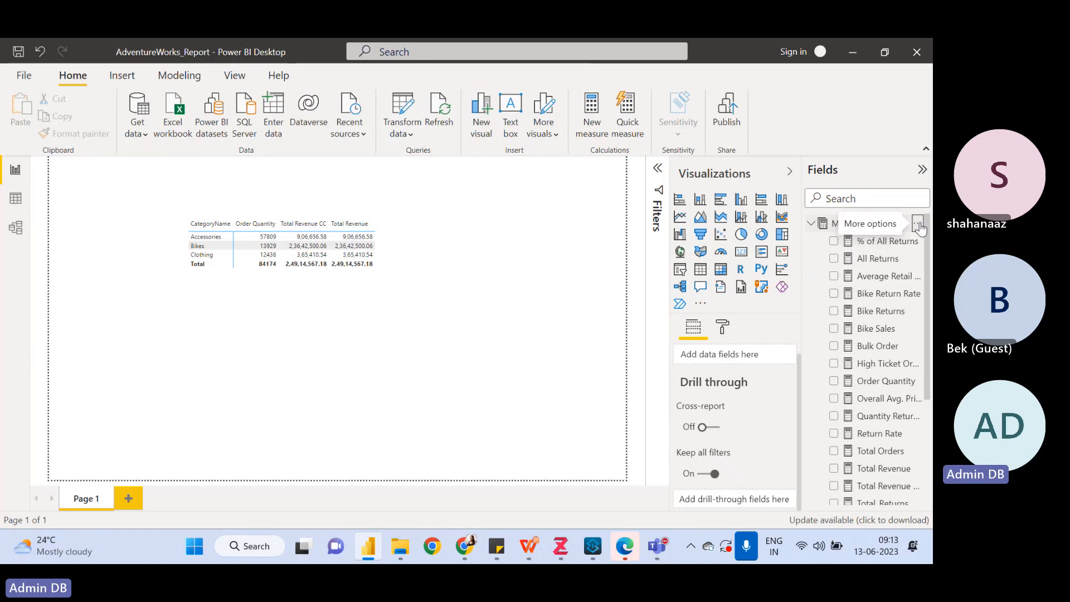
Add a new measure to the Measure Table
left_click(919, 224)
left_click(826, 236)
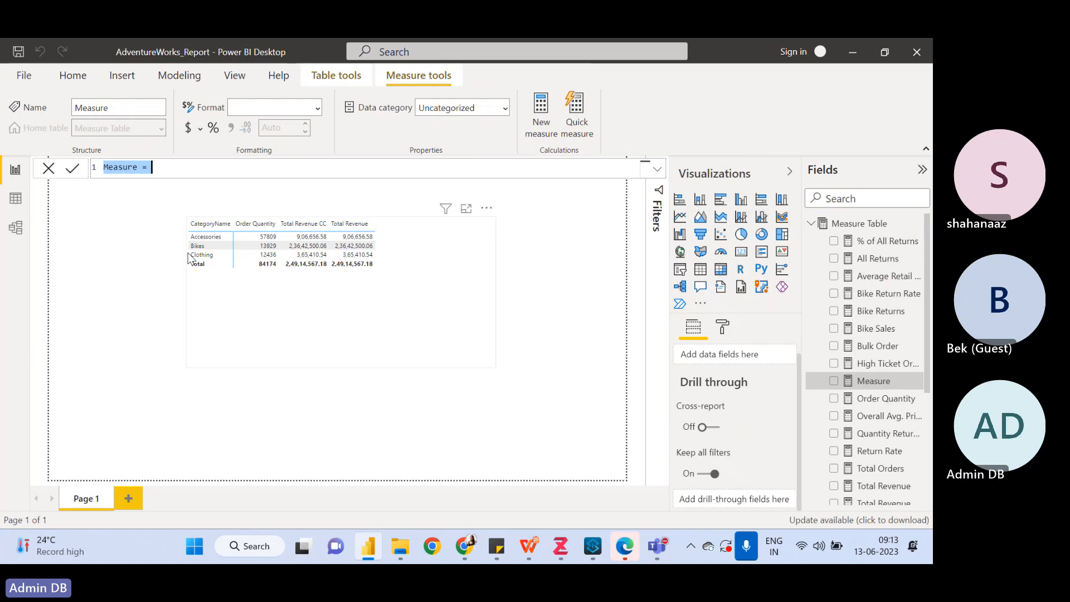
type("Per")
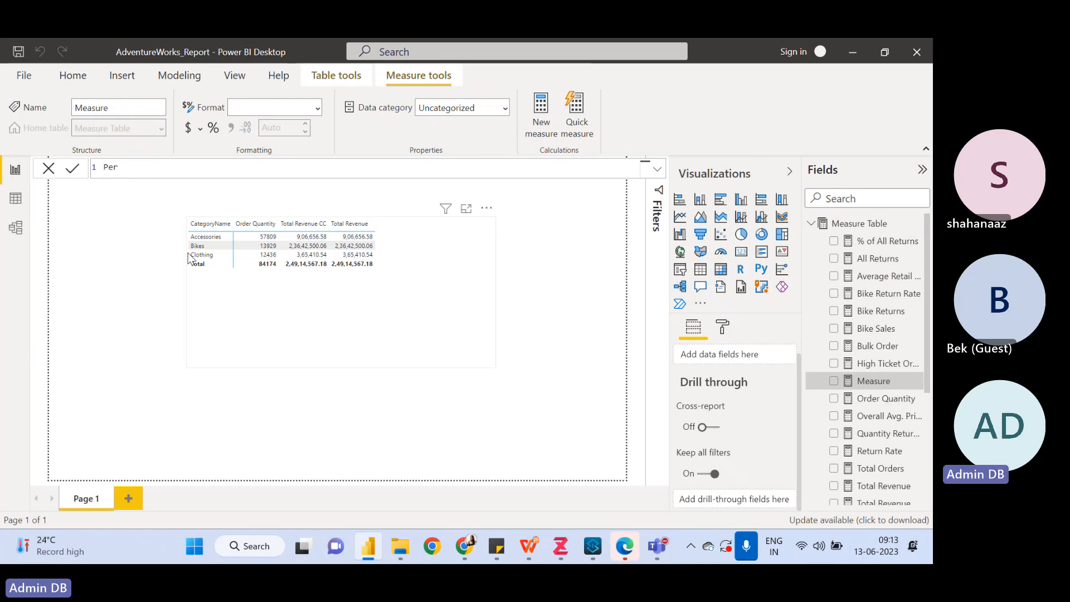
type("formance to Date")
type("=")
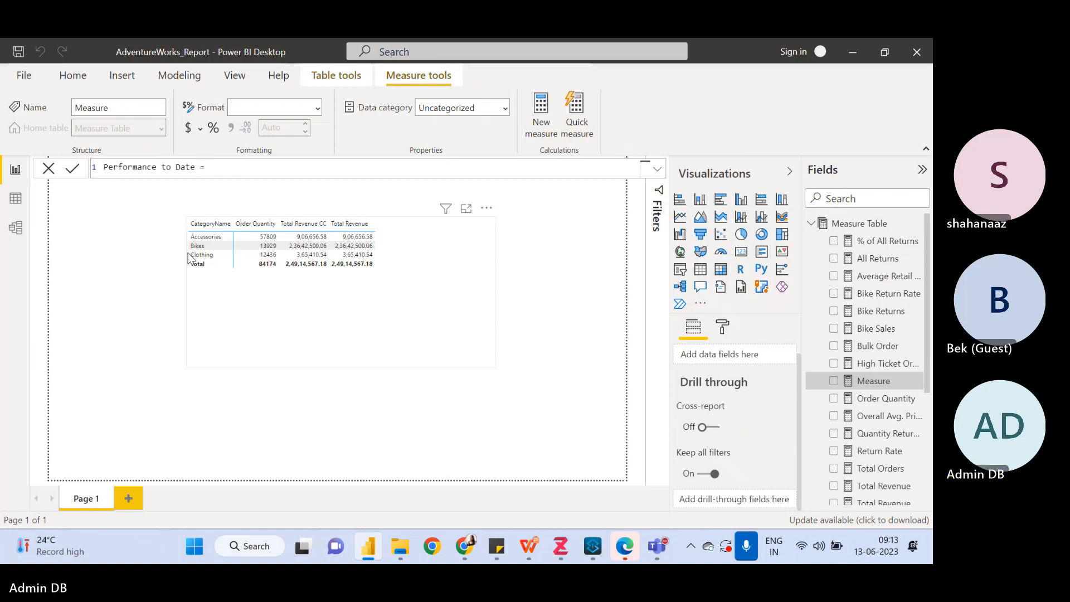
type(" C")
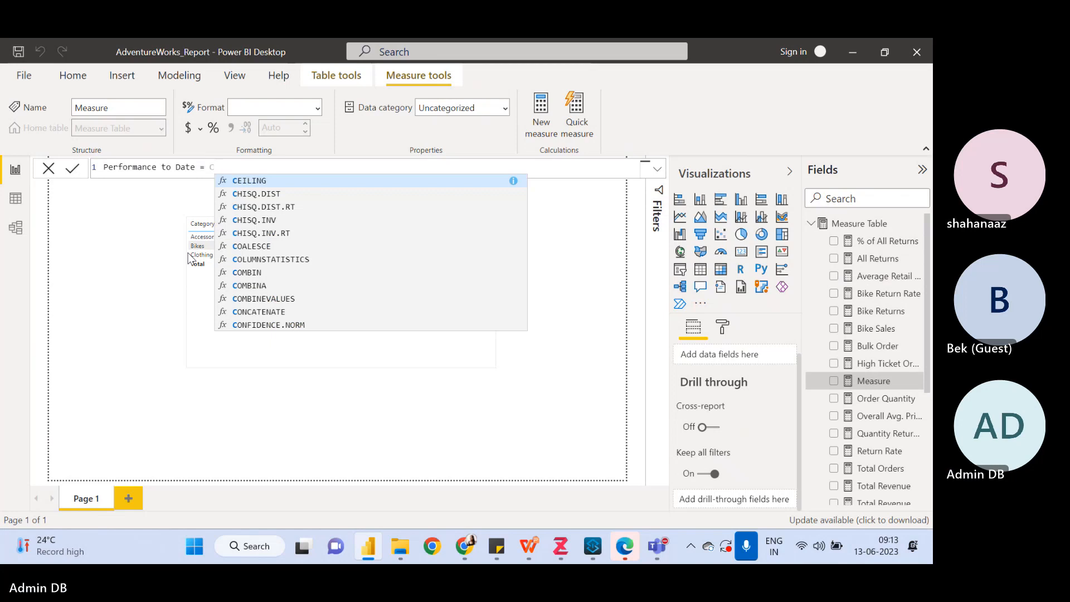
type("alcu")
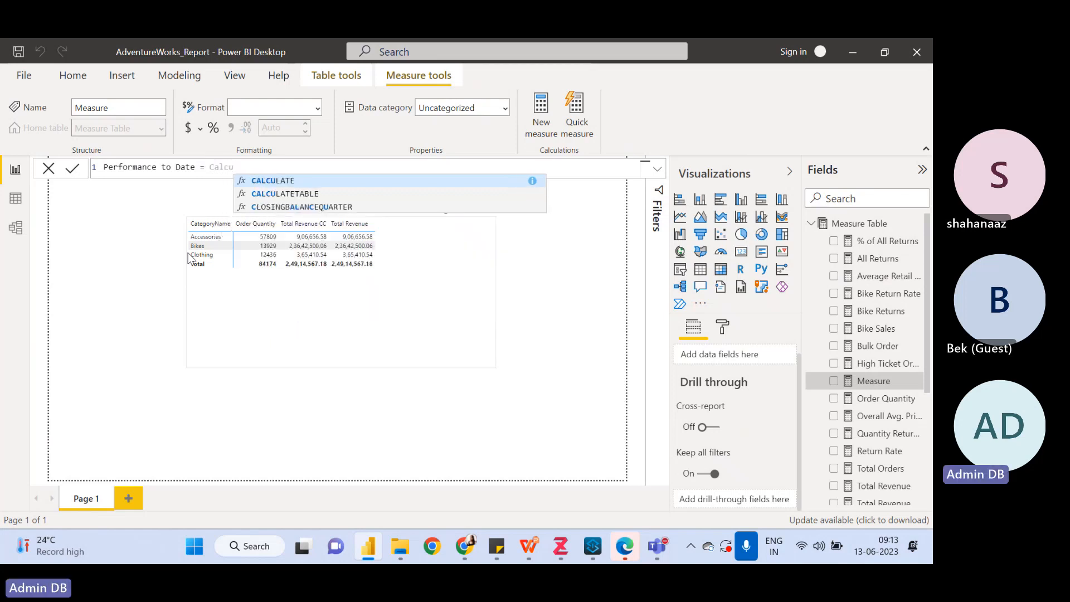
key("Tab")
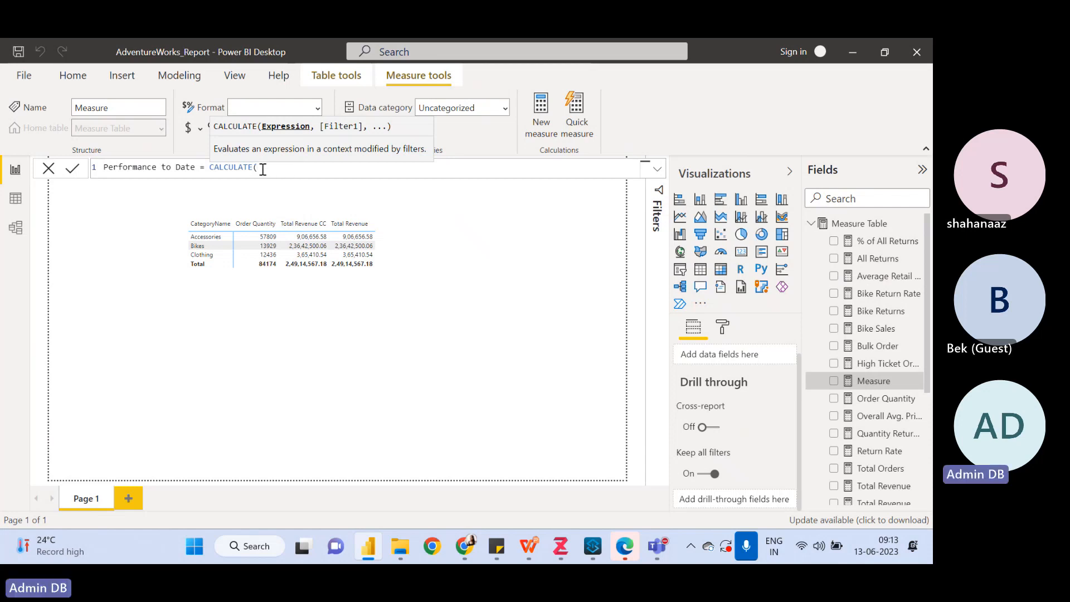
Replace the new measure's formula text with the name YTD Revenue and the opening CALCULATE function
left_click_drag(258, 168, 103, 168)
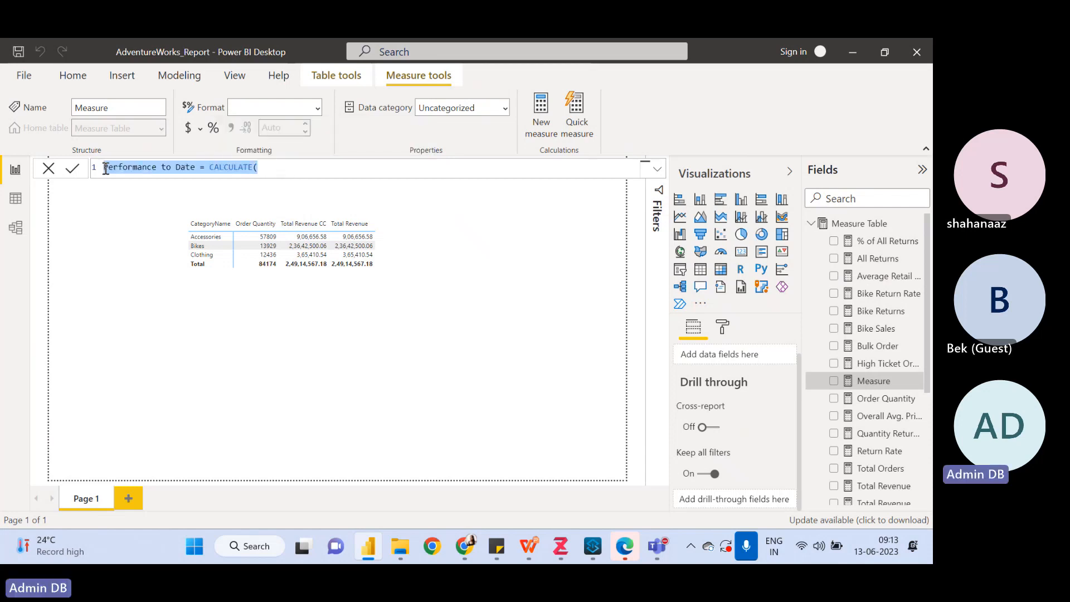
type("YTD Rev")
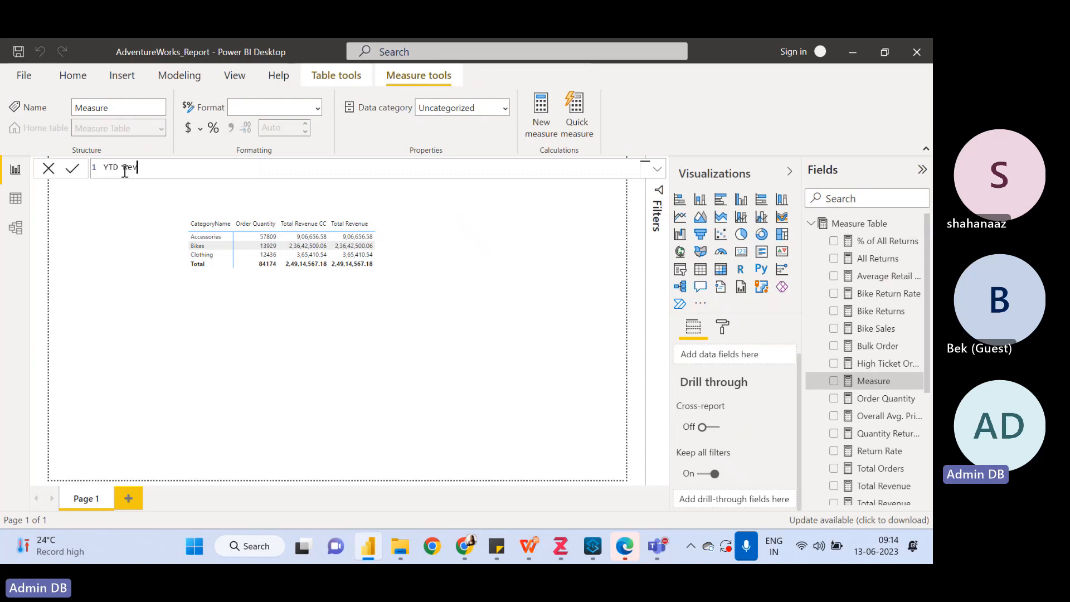
type("enue =")
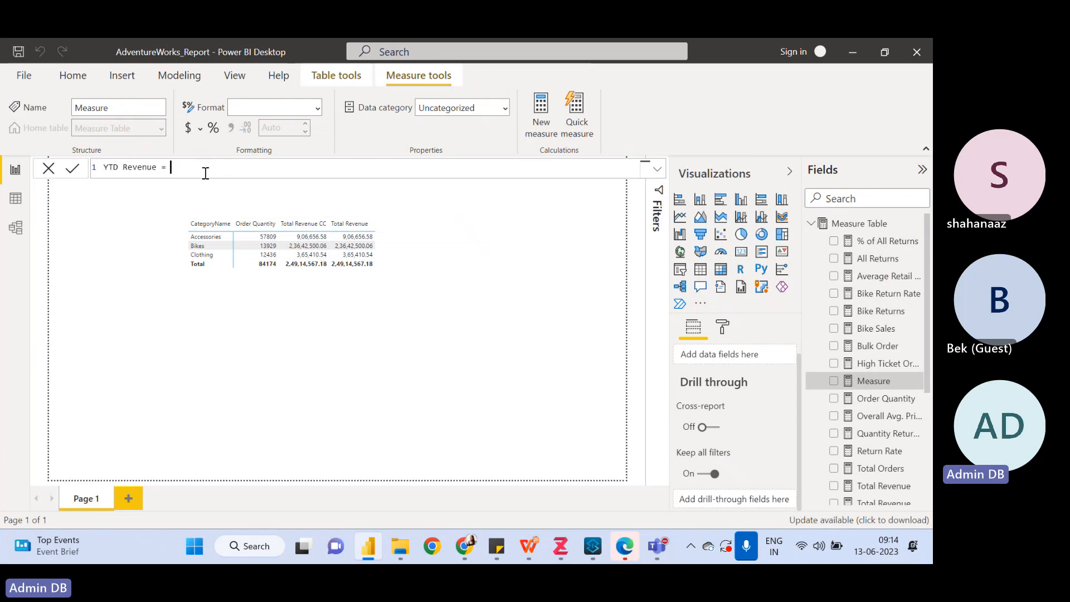
type("Cal")
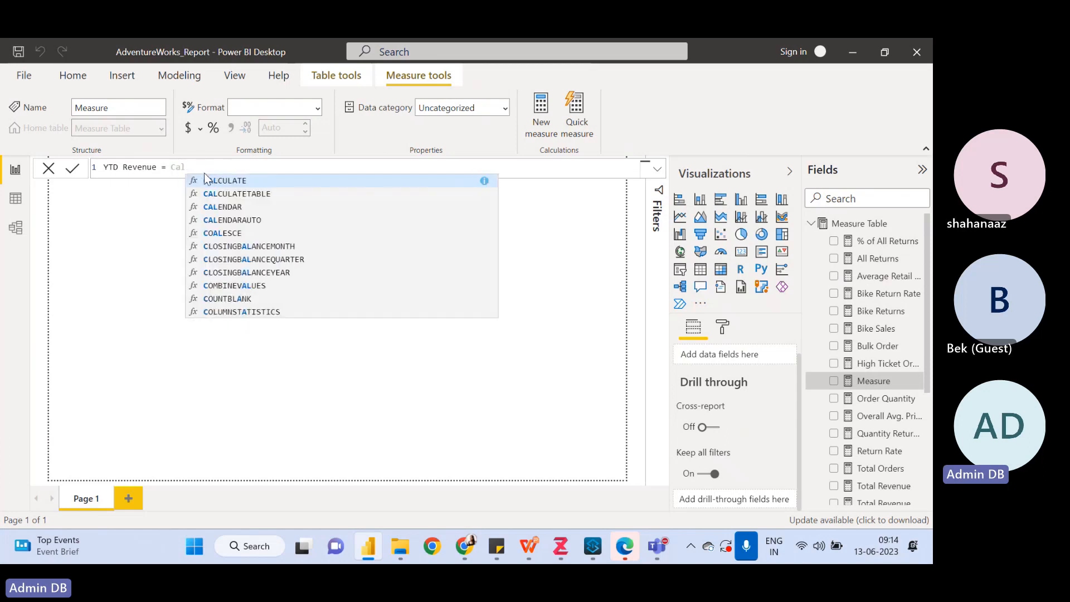
key("Tab")
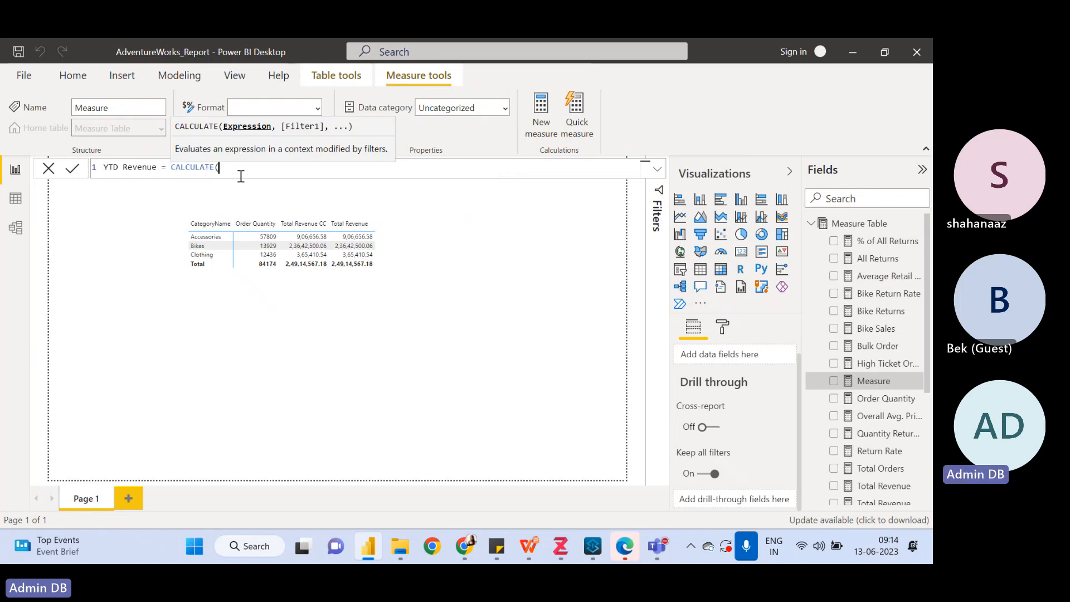
Use 'Measure Table'[Total Revenue] as the CALCULATE expression in the YTD Revenue measure, followed by a comma for the filter argument
type("Tota")
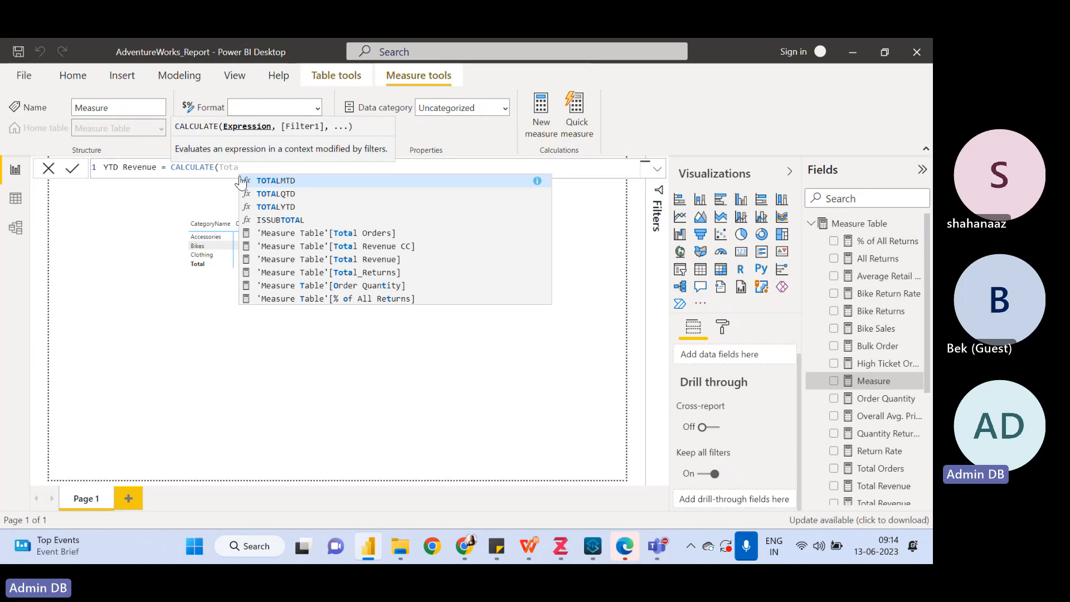
type("l")
key("Down")
key("Down")
key("Down")
key("Down")
key("Down")
key("Down")
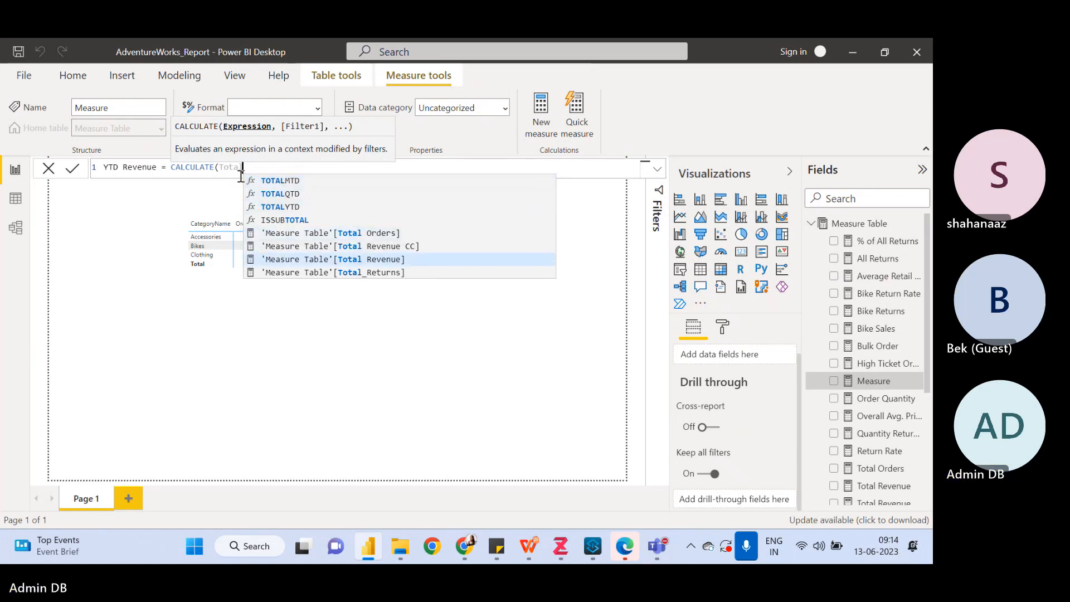
key("Tab")
type(",")
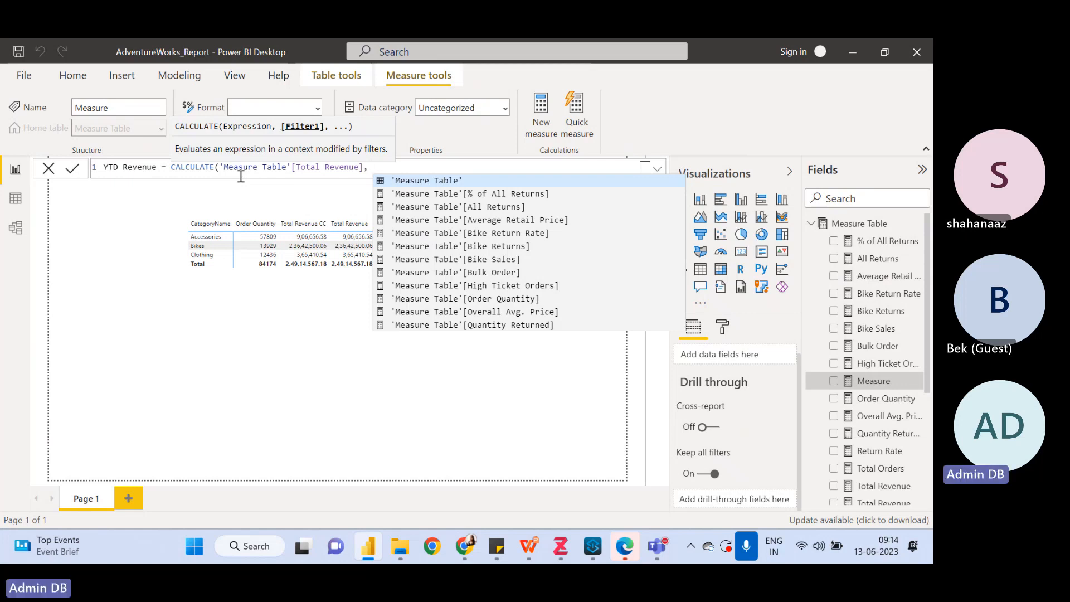
Complete the YTD Revenue formula with DATESYTD on AW_Calendar_Lookup[Date] as the filter, close both functions and commit the measure
type("date")
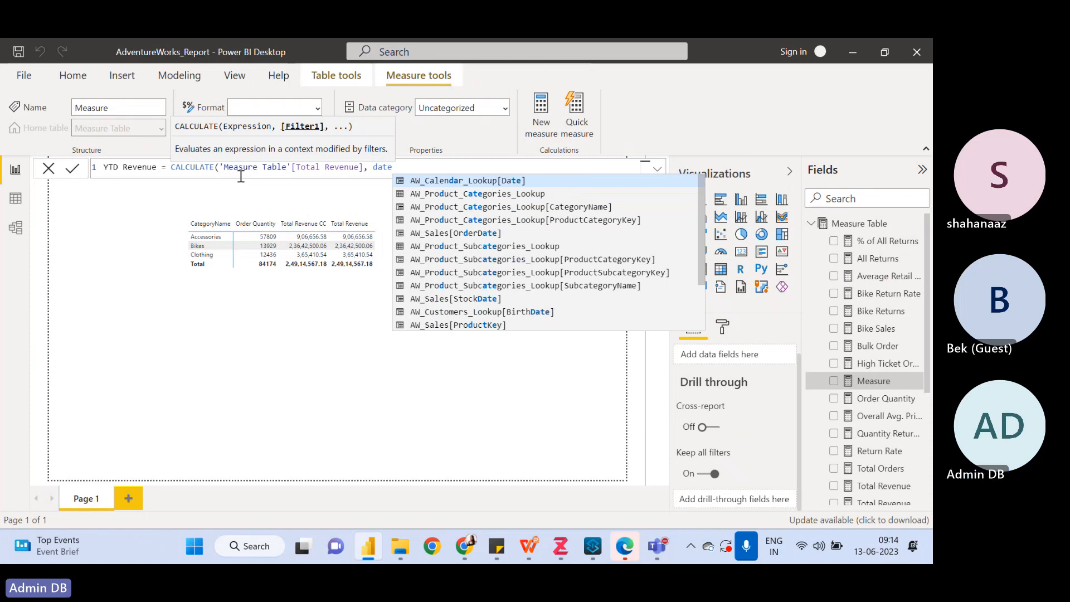
type("sytd")
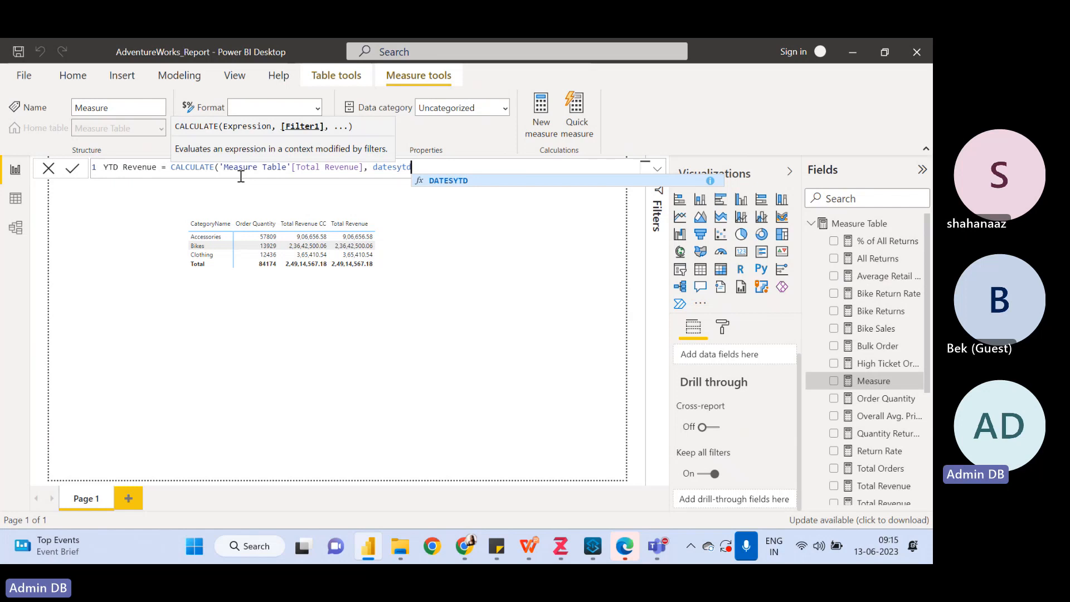
type("(")
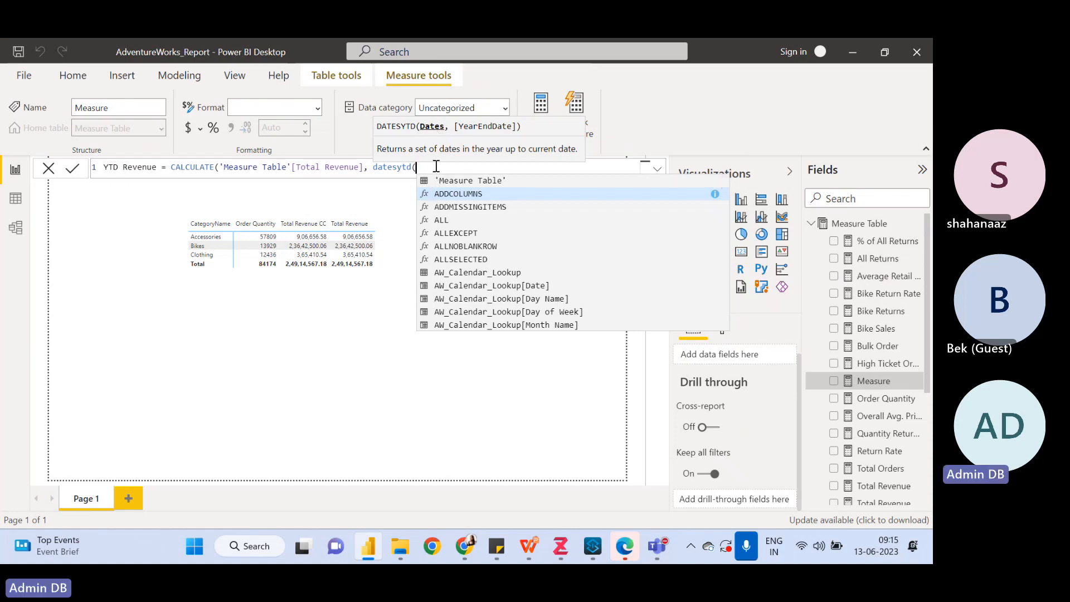
type("calende")
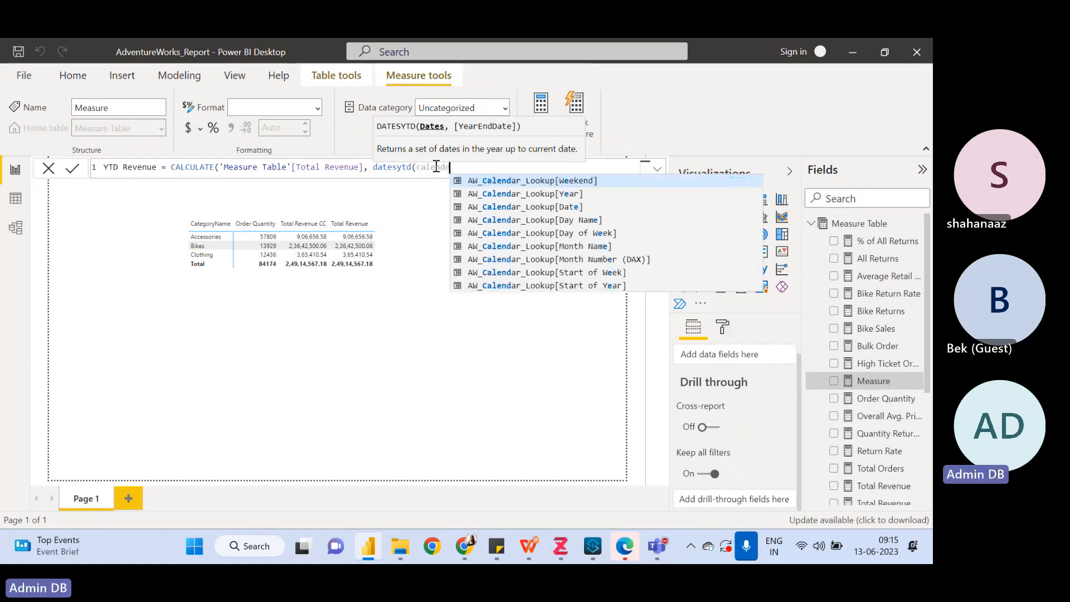
type("r")
key("Down")
key("Down")
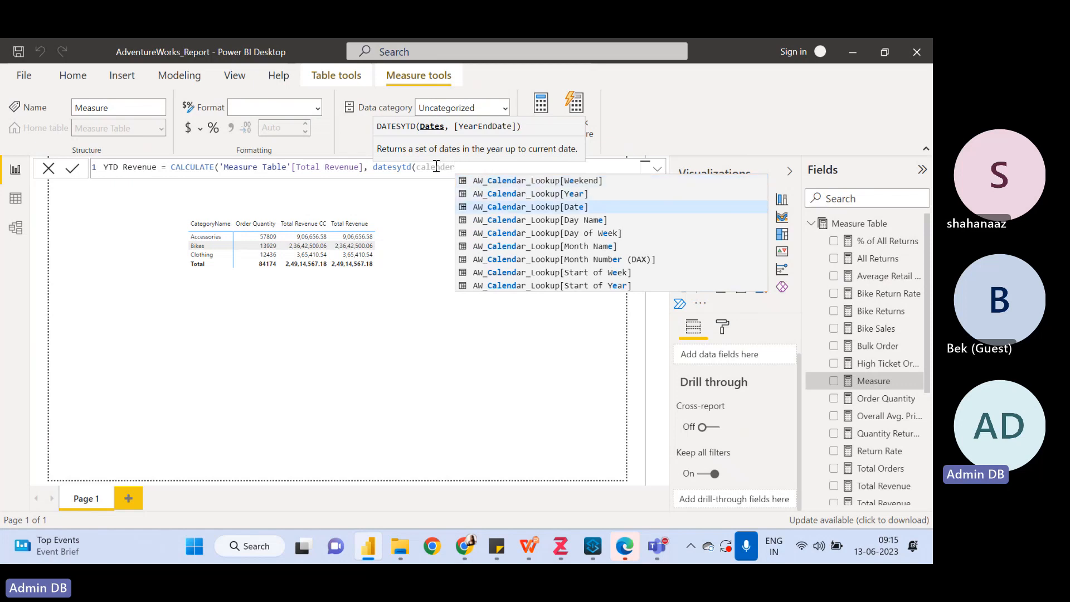
key("Tab")
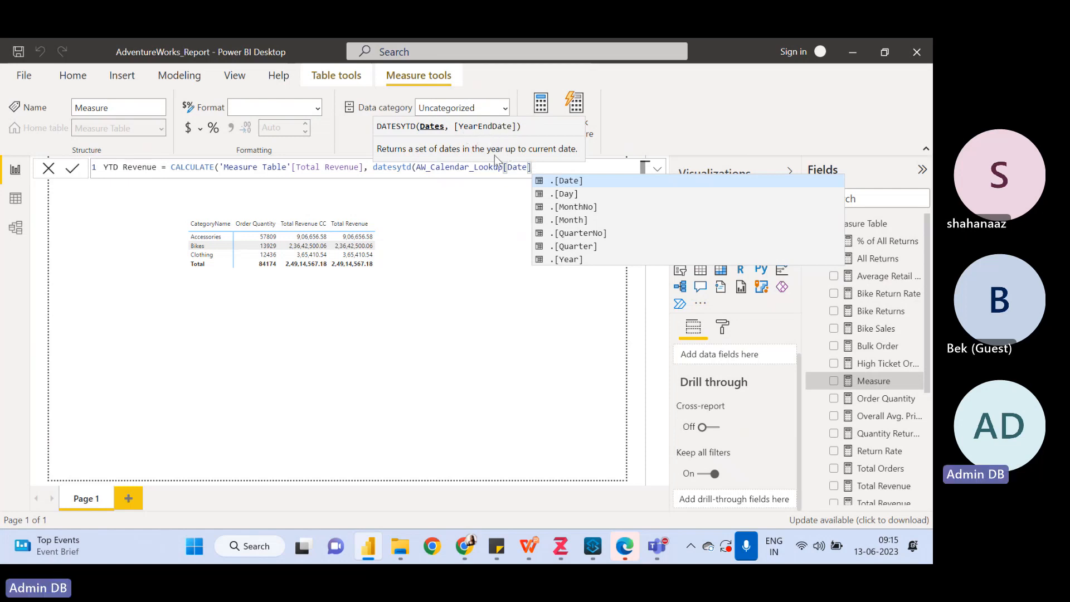
type(")")
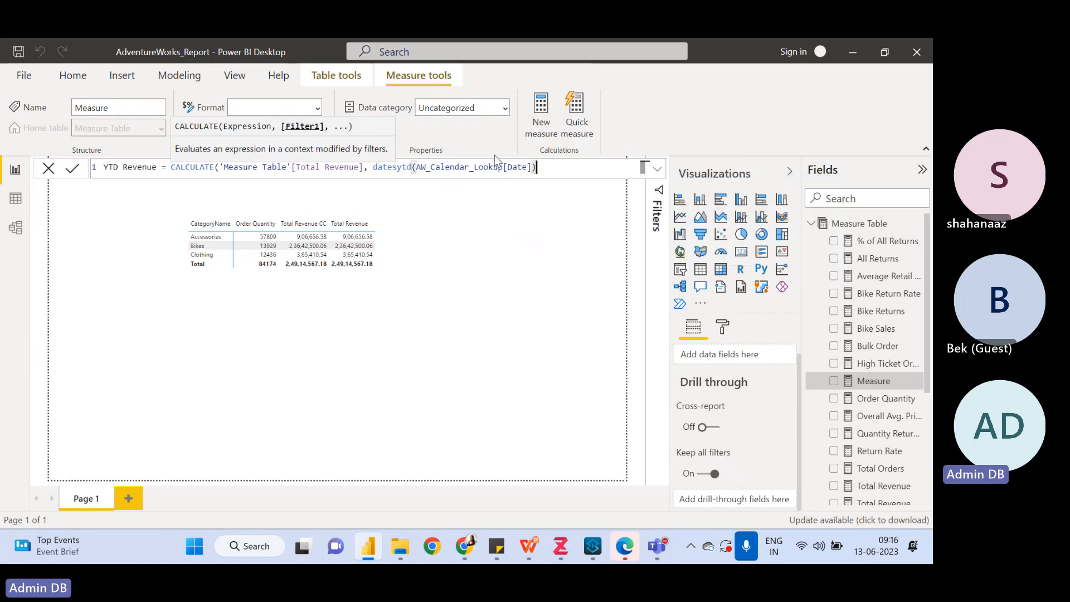
type(")")
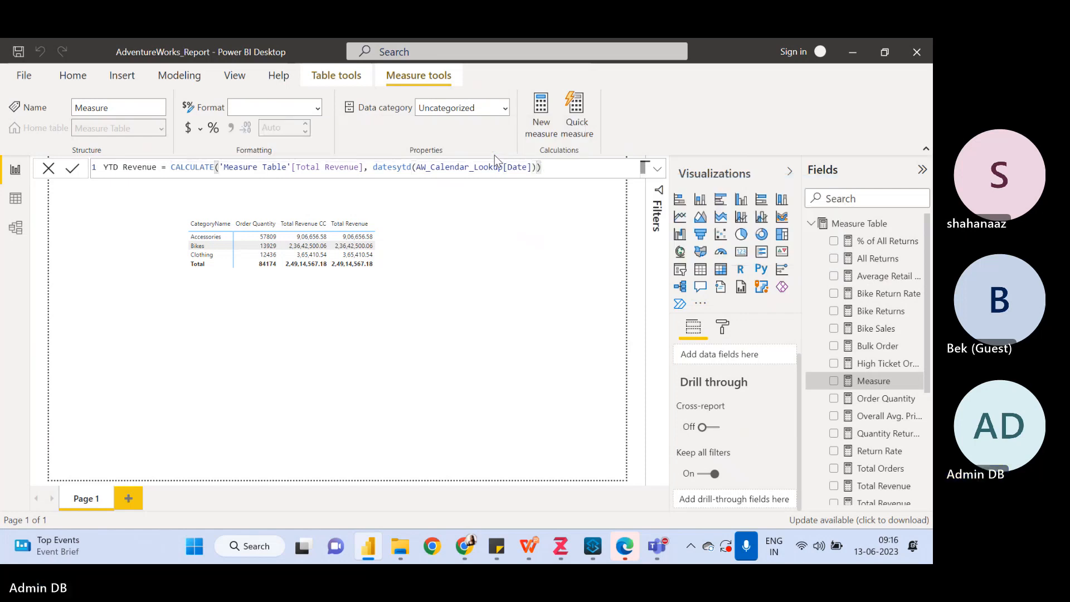
key("Return")
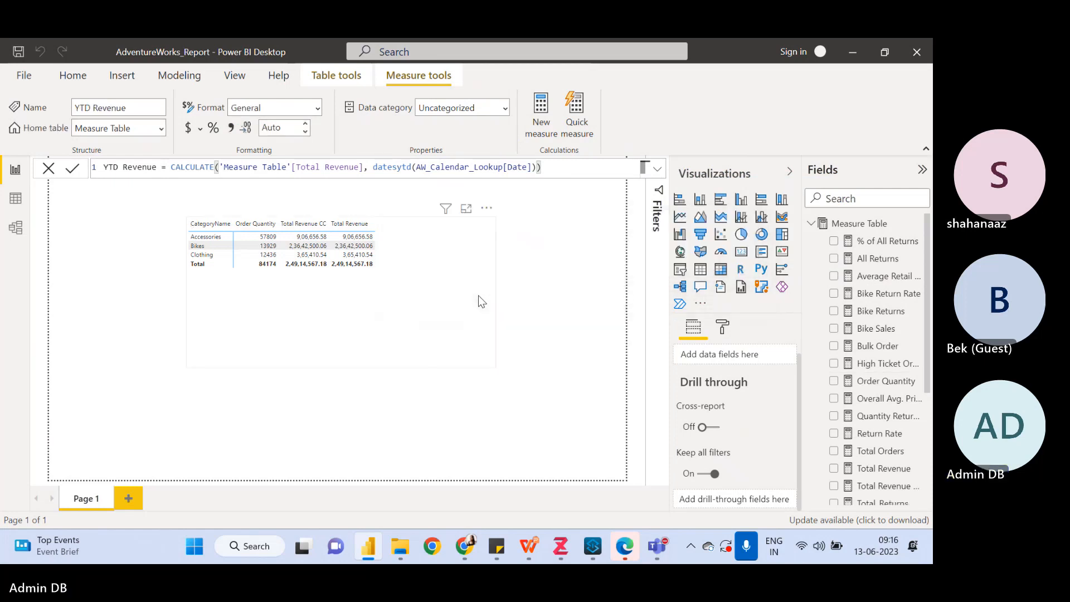
Remove Order Quantity, Total Revenue CC and Total Revenue from the values of the category matrix
left_click(413, 309)
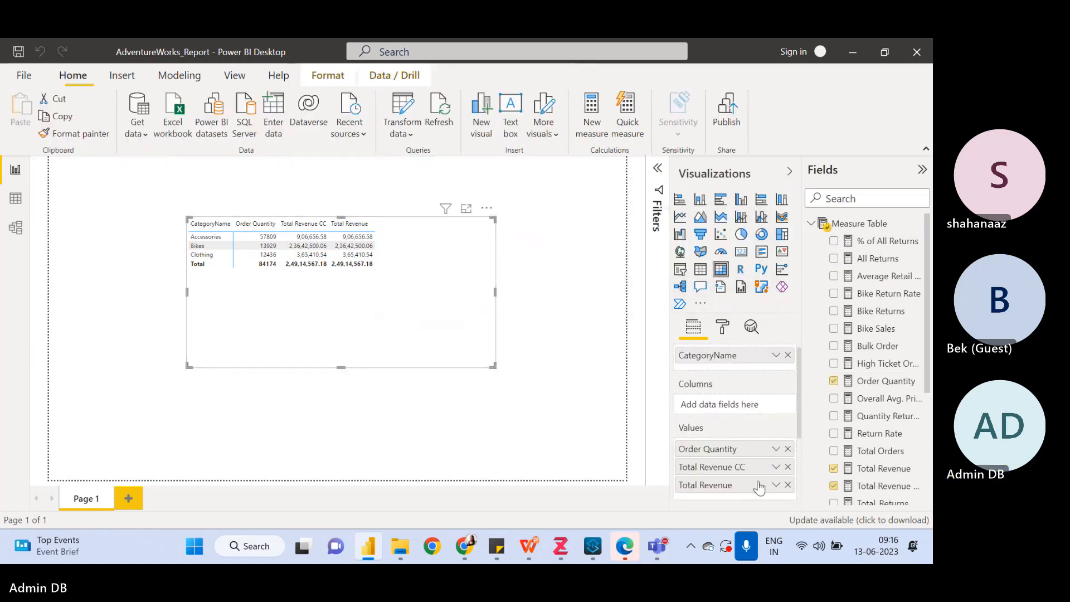
left_click(787, 448)
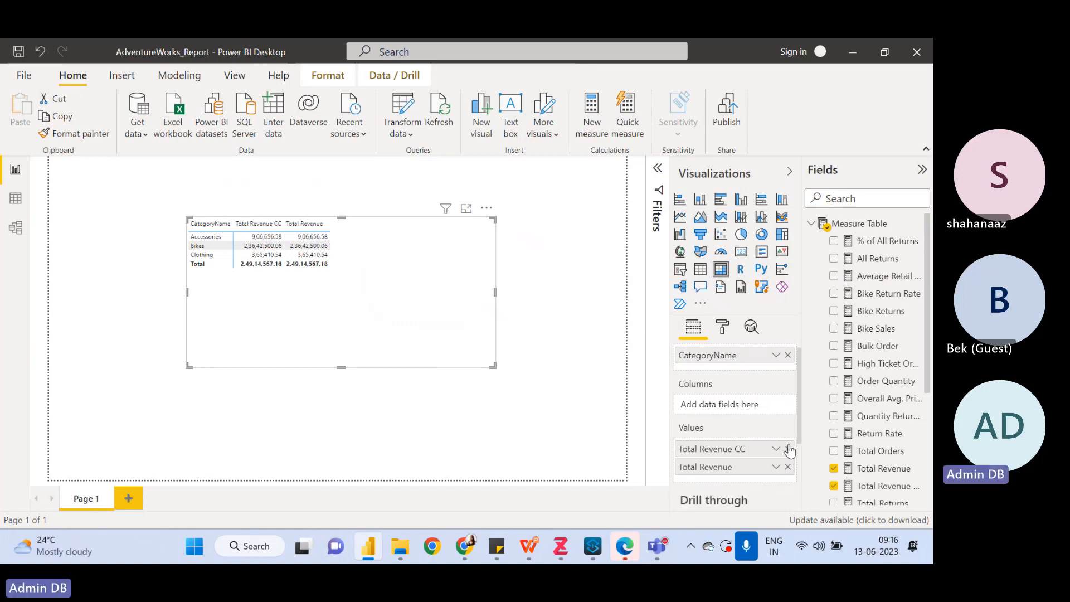
left_click(788, 449)
left_click(788, 449)
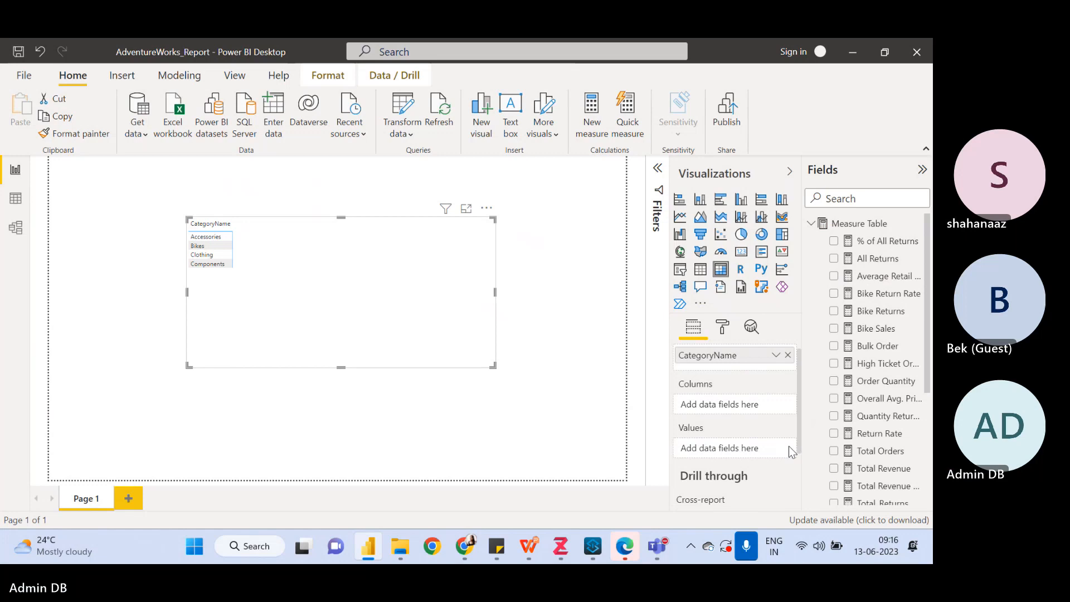
Replace CategoryName in the matrix rows with Start of Month from AW_Calendar_Lookup, shown as plain dates instead of the date hierarchy
left_click(811, 223)
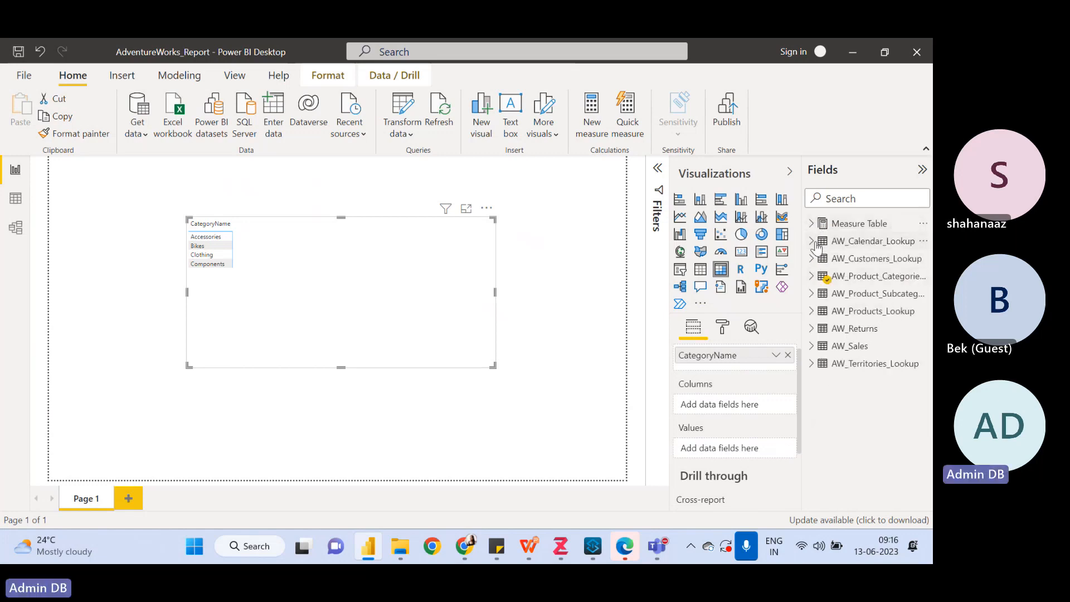
left_click(818, 242)
left_click(811, 241)
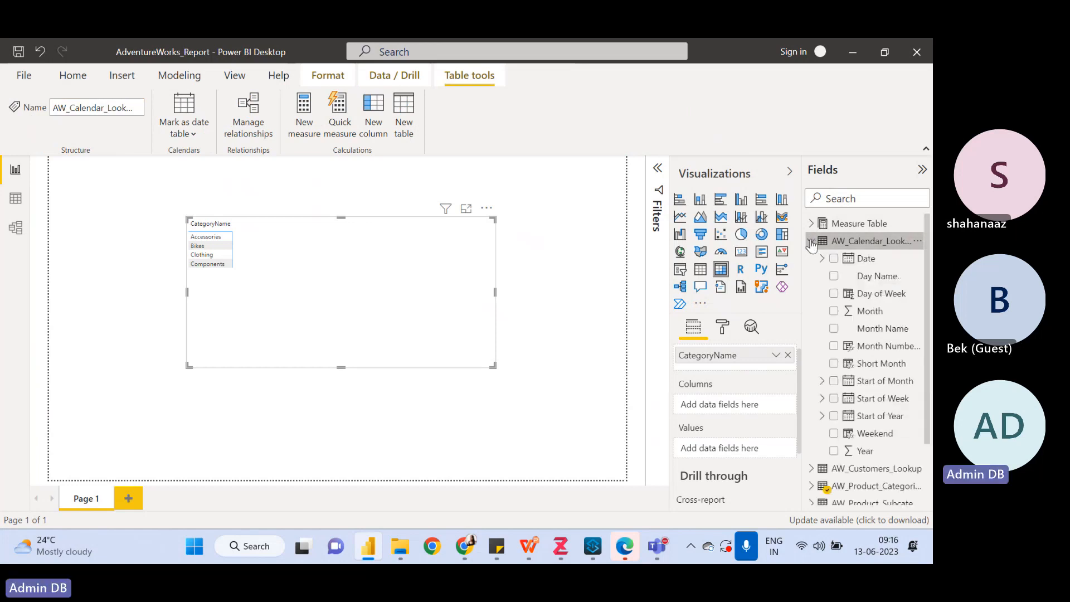
left_click(789, 356)
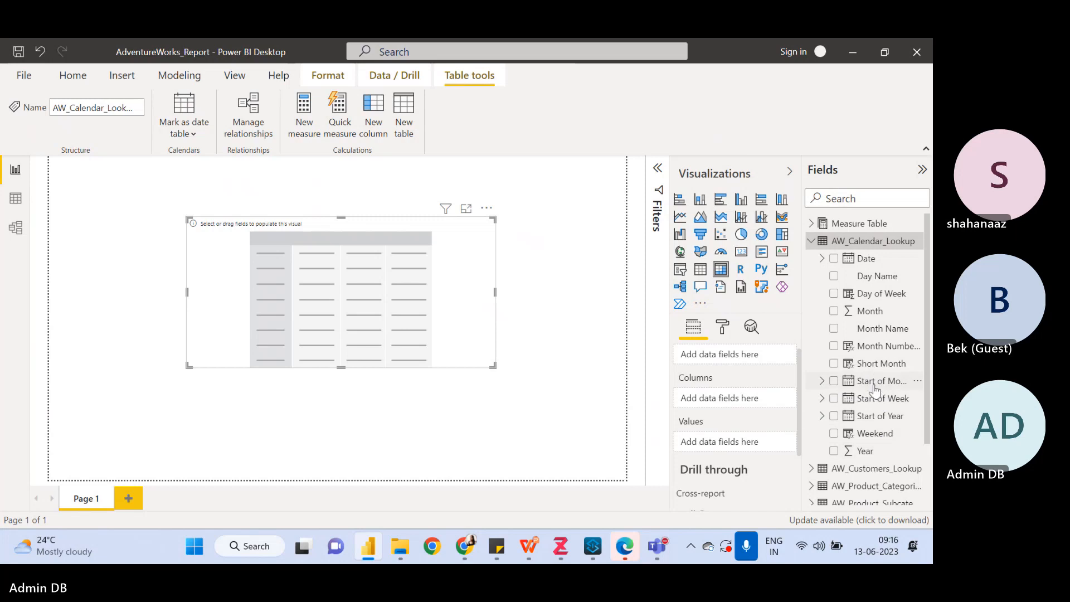
left_click_drag(878, 381, 730, 362)
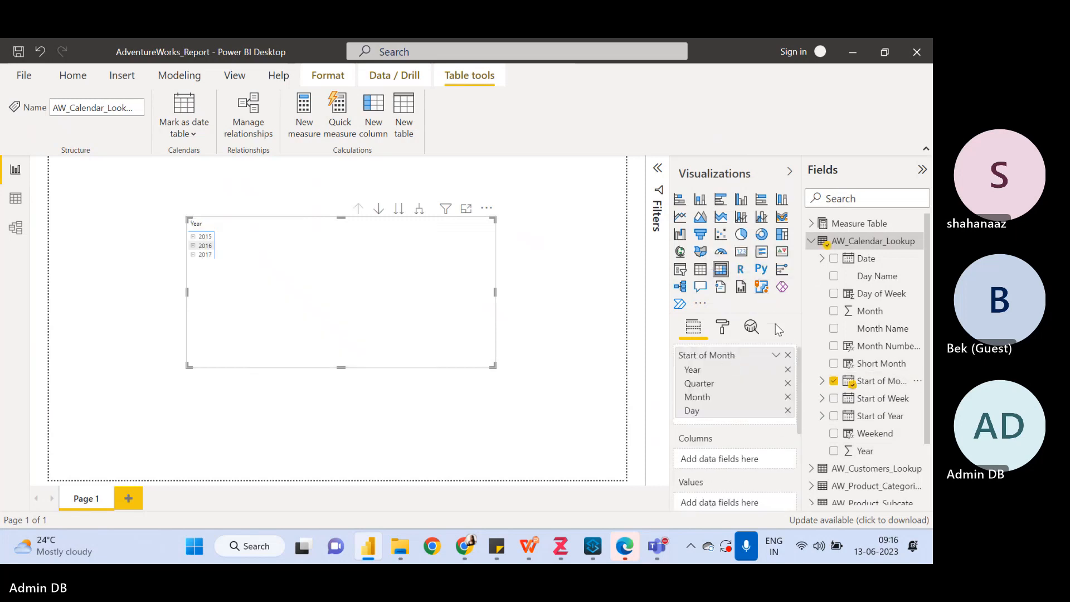
left_click(776, 354)
left_click(814, 432)
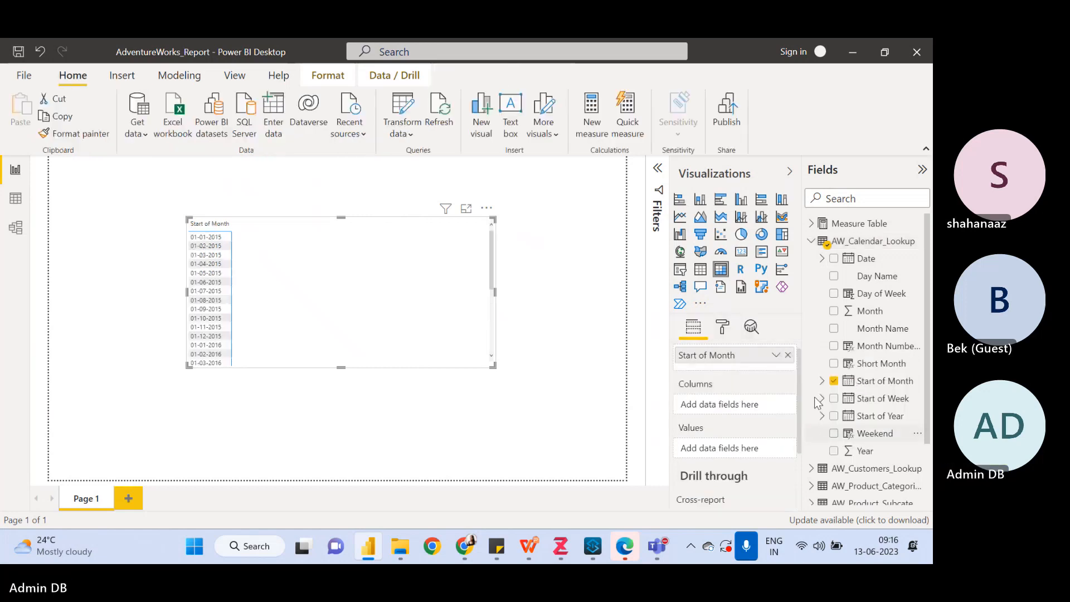
Add the YTD Revenue measure to the matrix values and enlarge the matrix down to the page's lower edge
left_click(812, 240)
left_click(811, 223)
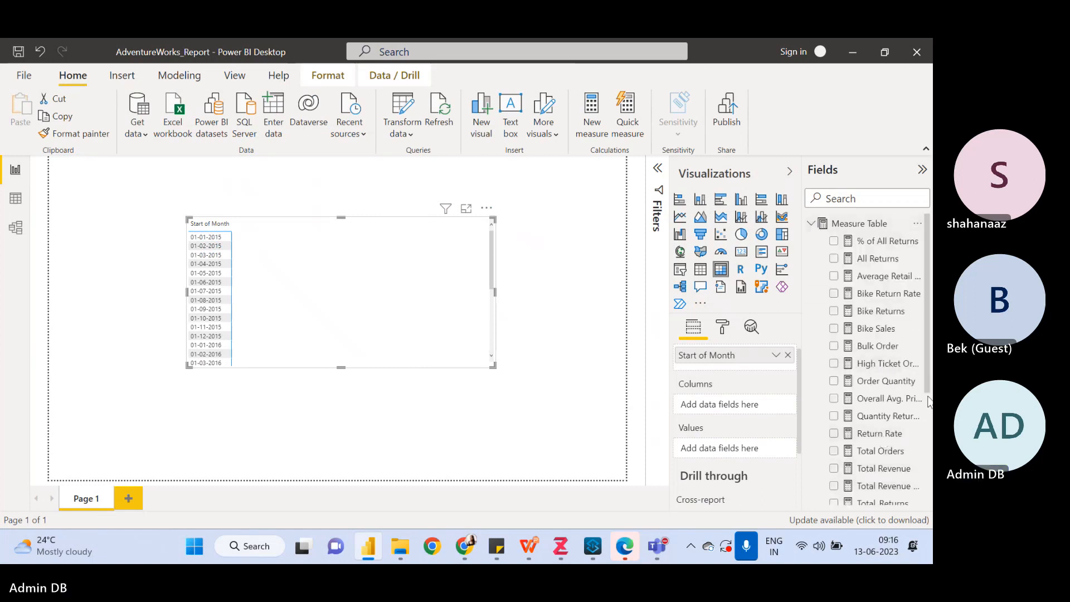
scroll(880, 385, "down", 3)
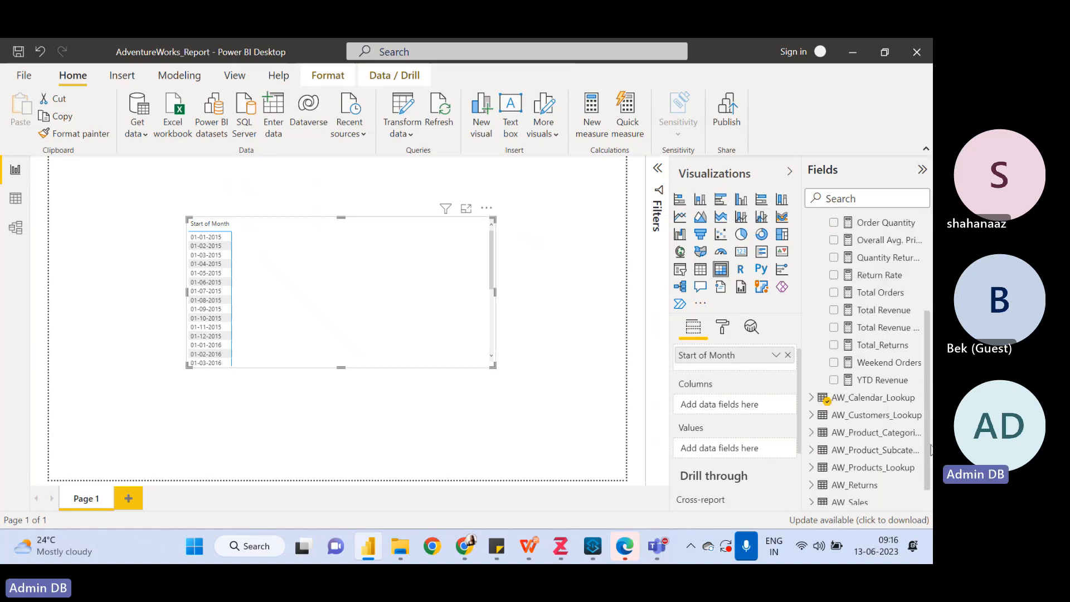
left_click_drag(880, 384, 733, 448)
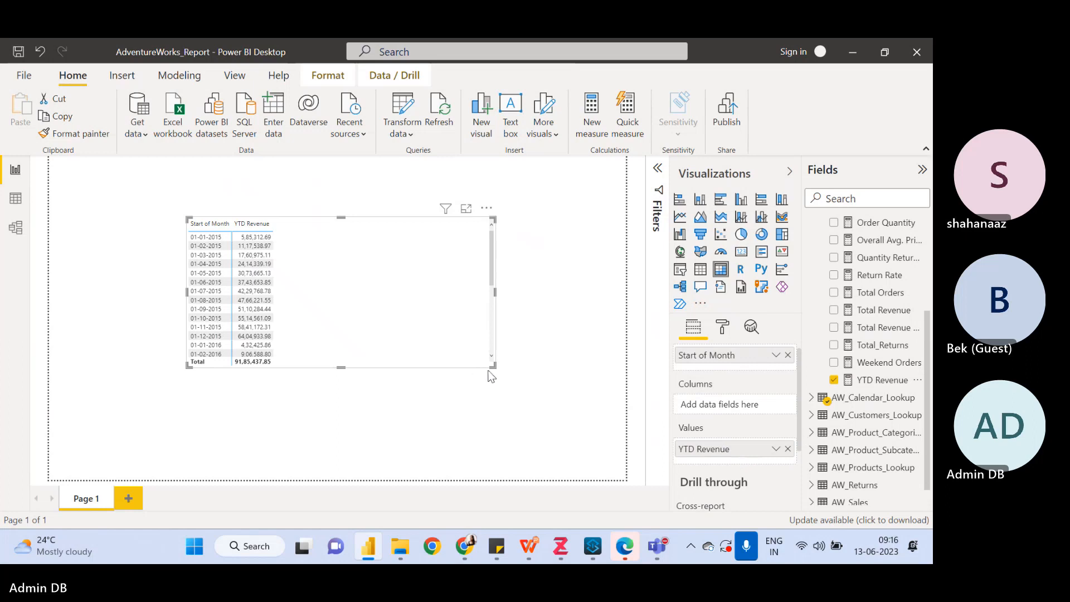
left_click_drag(492, 367, 509, 480)
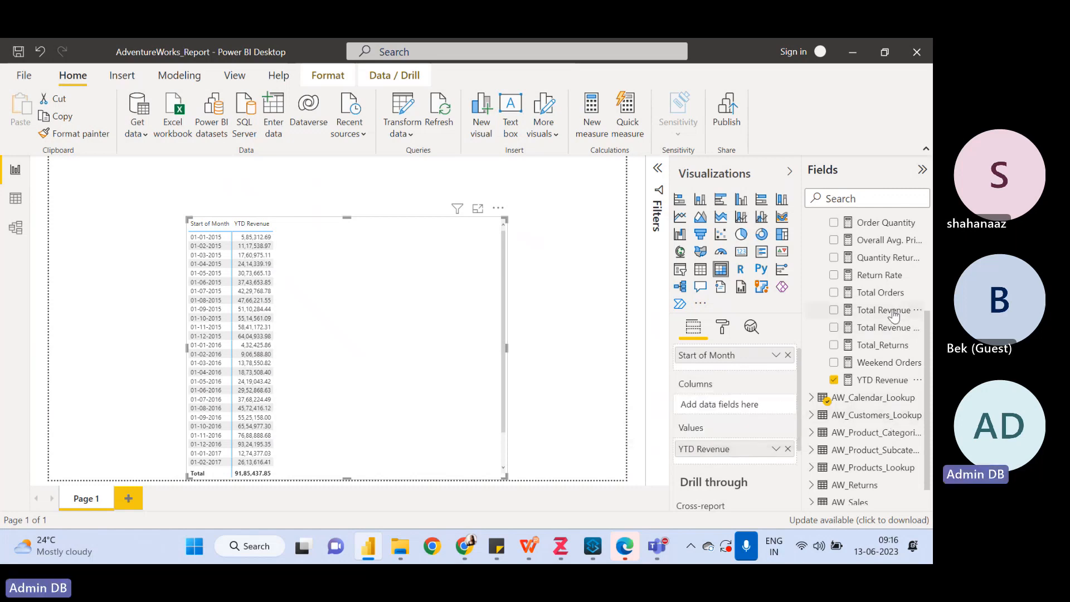
Place Total Revenue ahead of YTD Revenue in the matrix values and compare the two measures month by month
left_click_drag(893, 315, 733, 446)
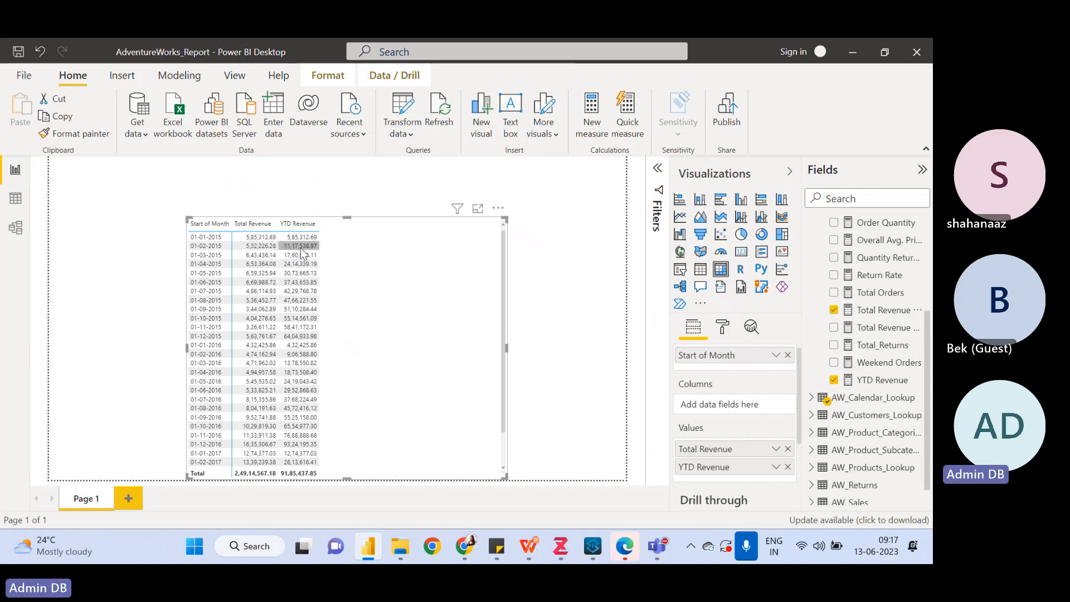
mouse_move(292, 252)
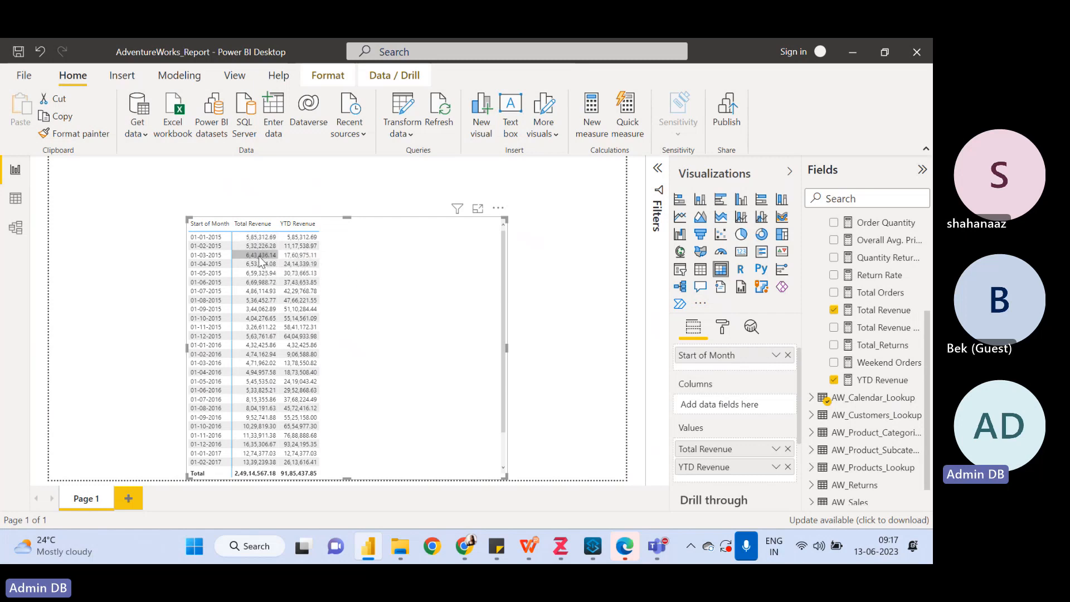
left_click_drag(259, 255, 261, 250)
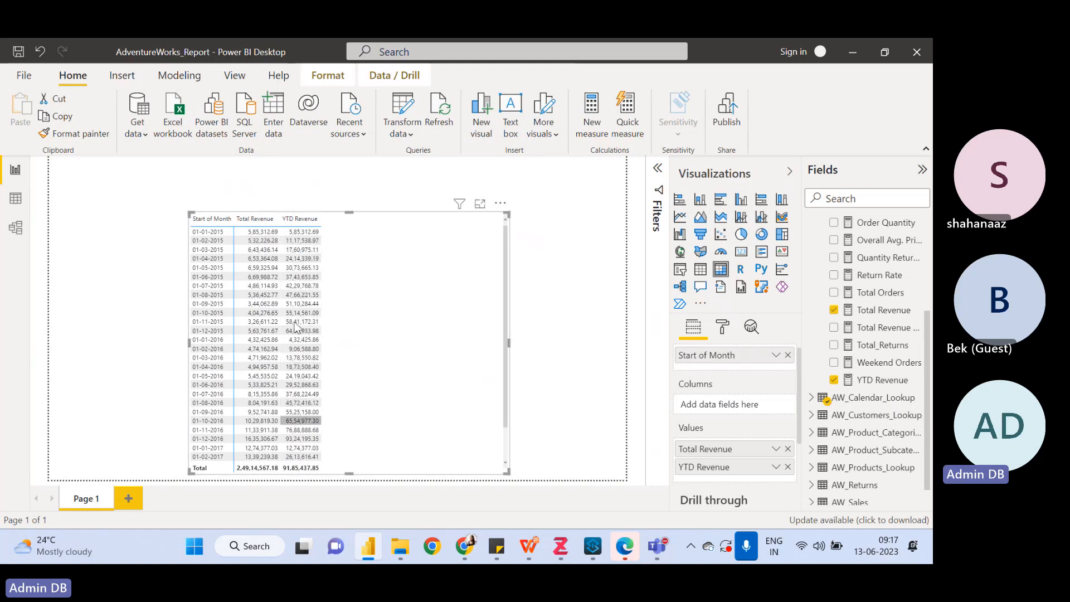
Review the DATESYTD filter in the YTD Revenue formula against the monthly rows of the matrix
left_click(873, 380)
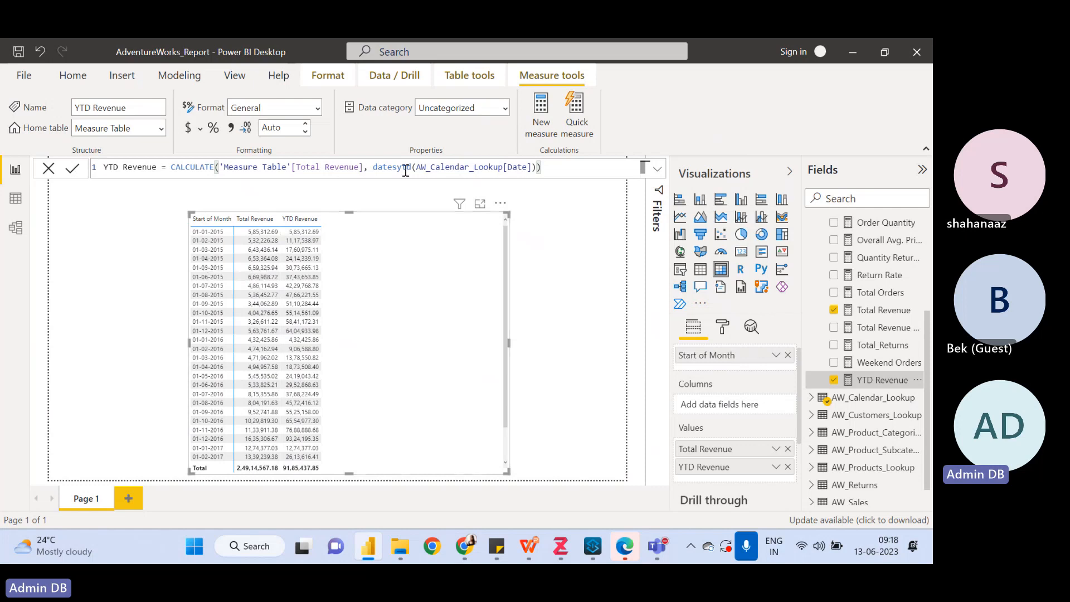
left_click_drag(373, 167, 503, 167)
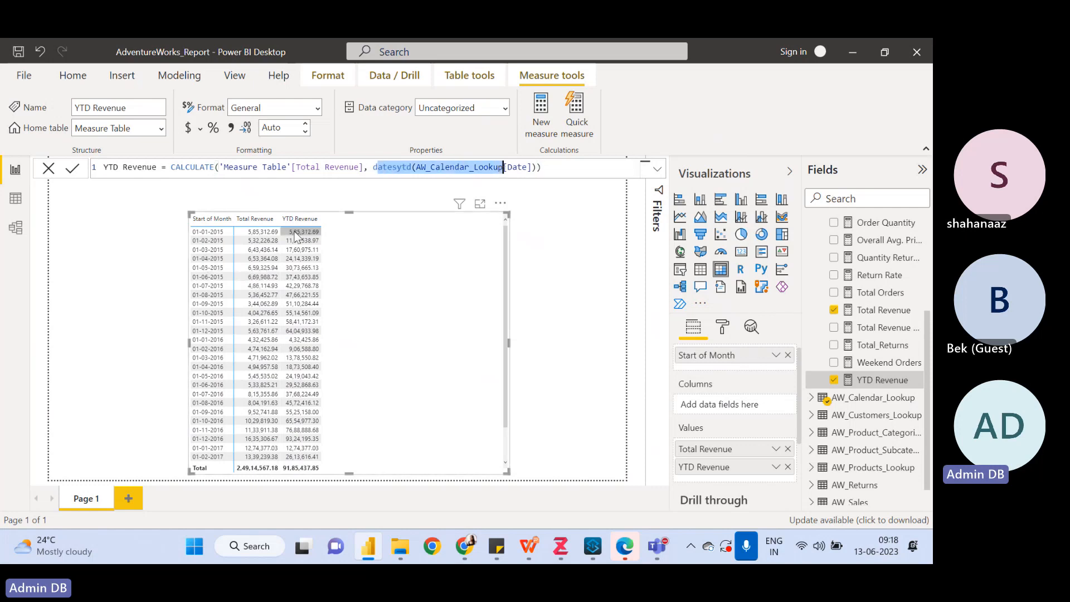
left_click(201, 258)
left_click(202, 260)
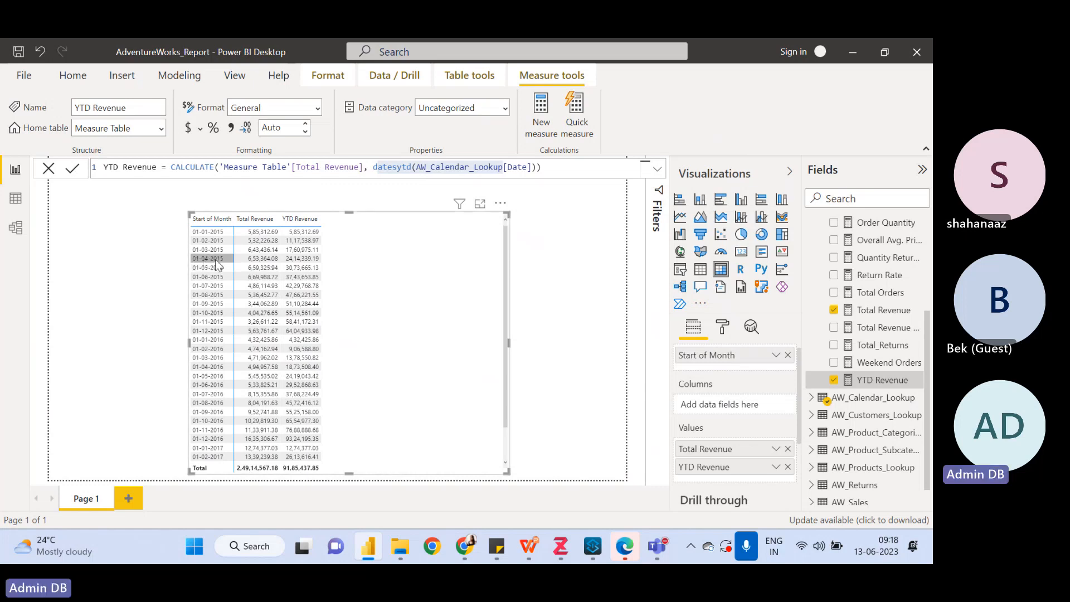
left_click(403, 169)
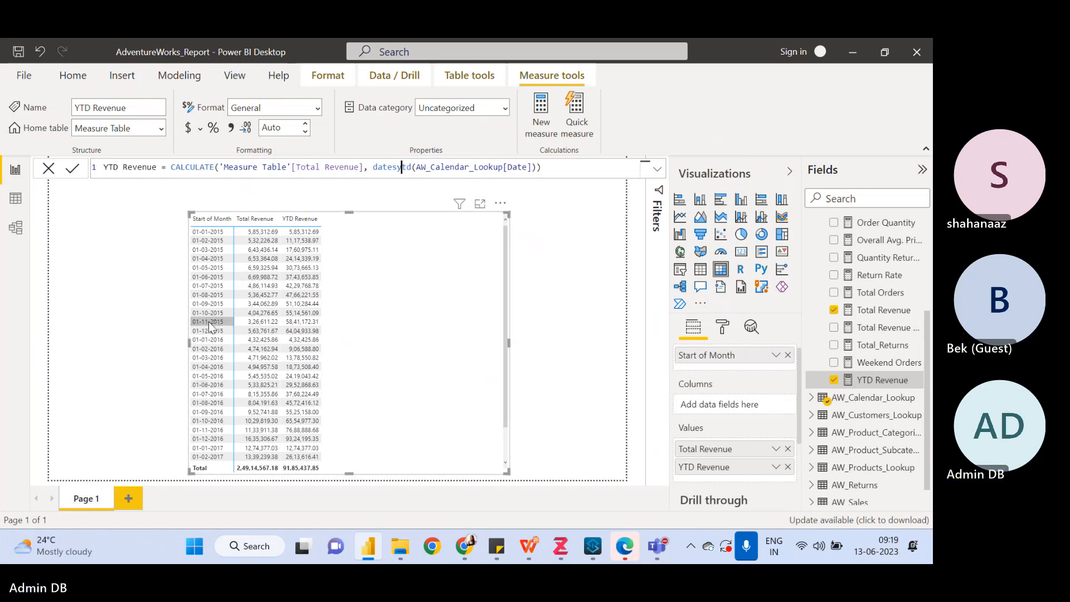
scroll(215, 351, "down", 2)
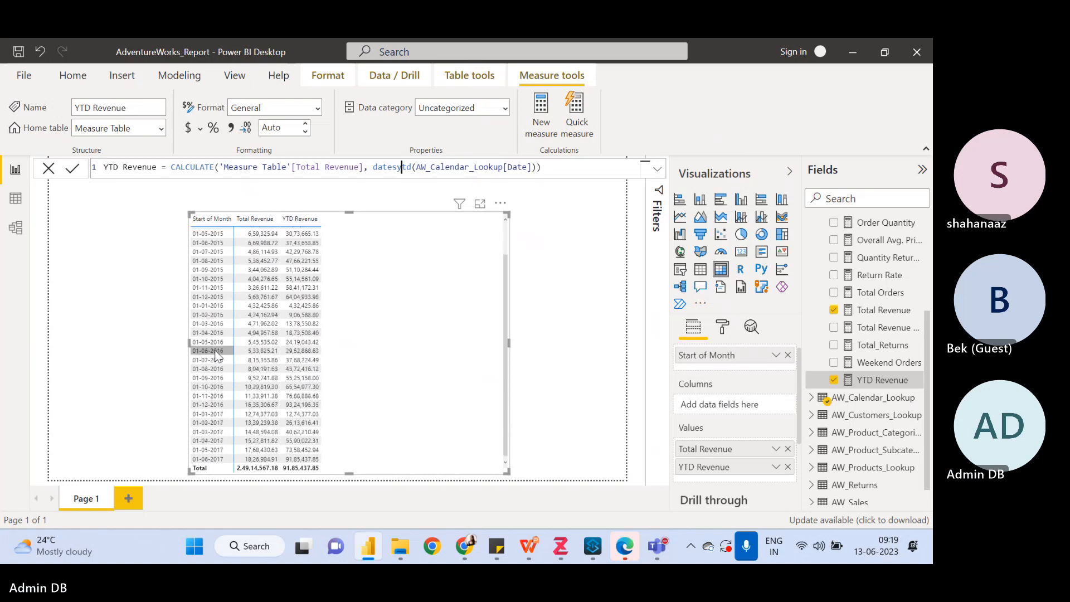
scroll(215, 350, "up", 2)
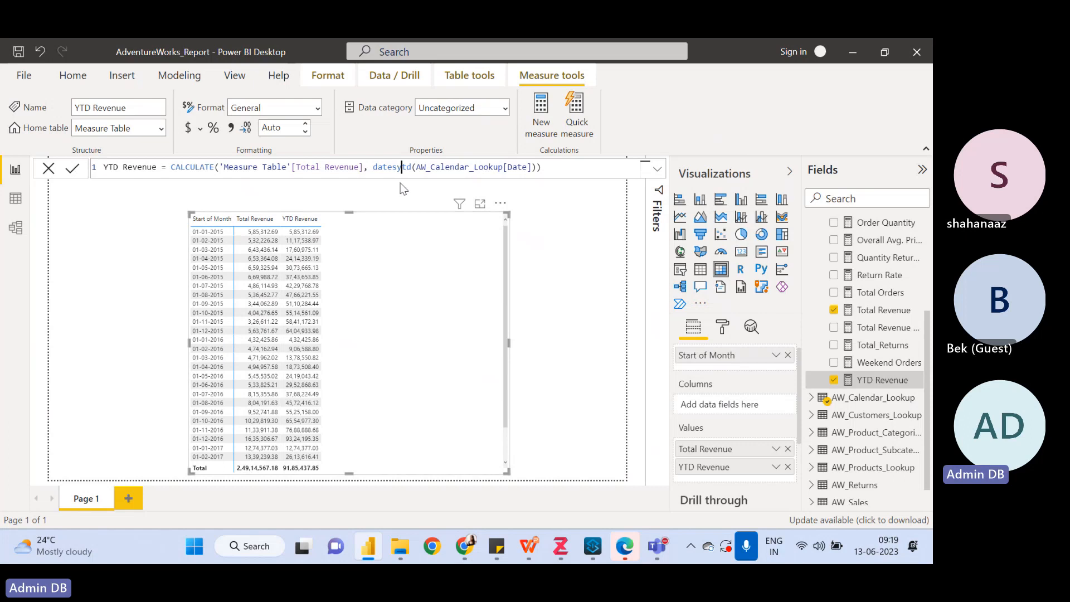
Replace the existing filter argument in the YTD Revenue formula with a newly inserted DATESYTD function
left_click(366, 168)
type(",")
left_click_drag(531, 167, 396, 166)
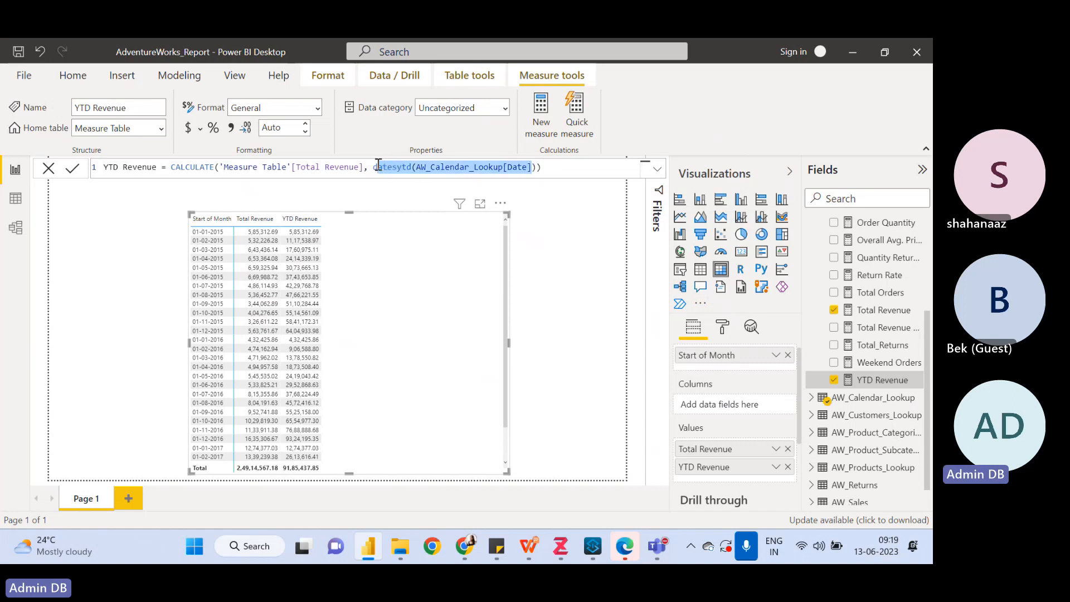
type("at")
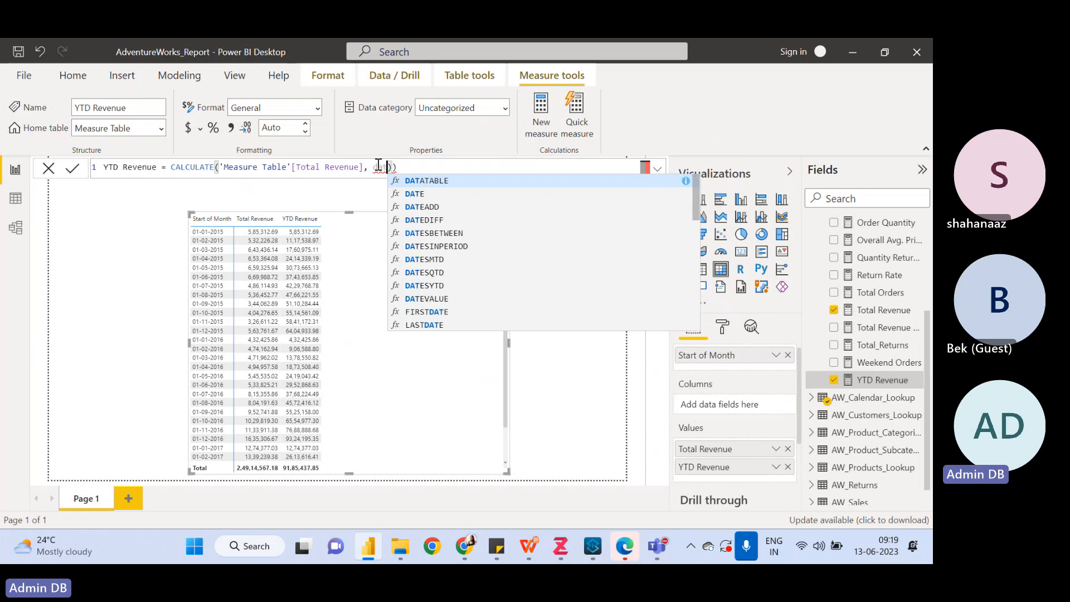
type("es")
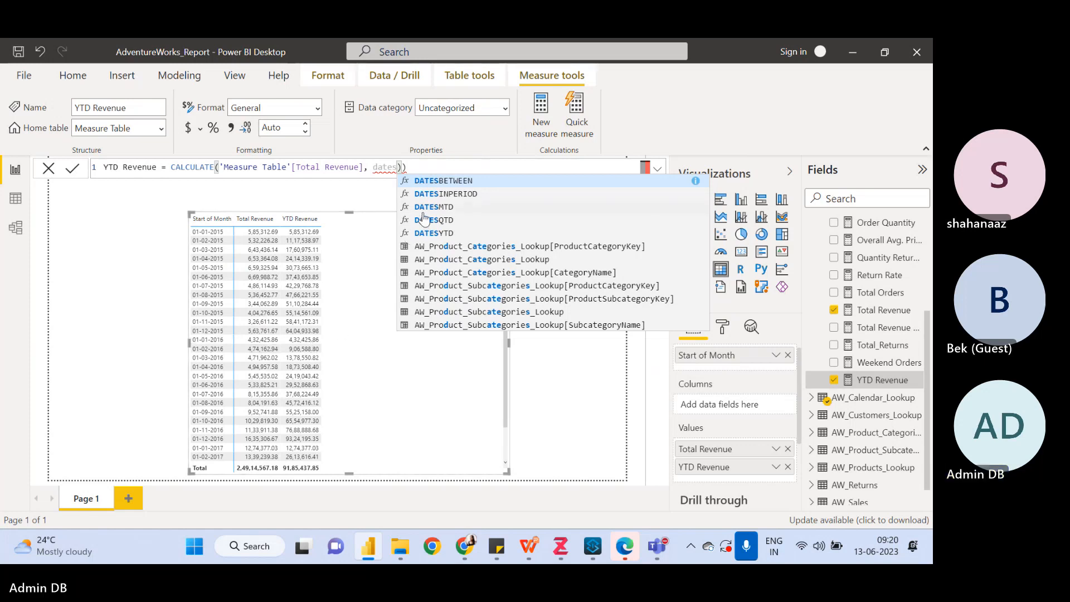
left_click(432, 234)
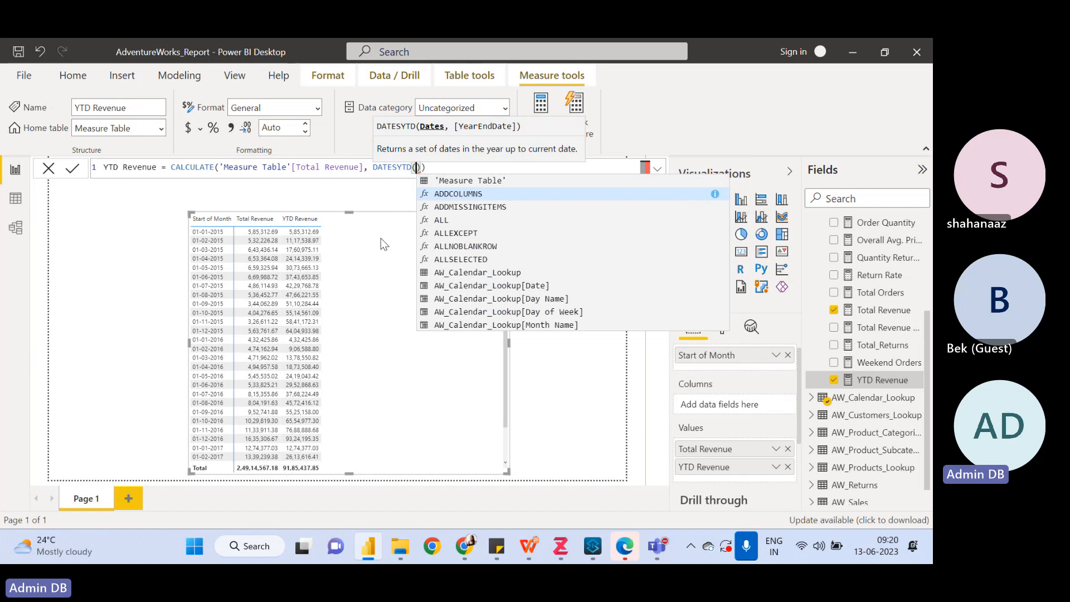
Supply AW_Calendar_Lookup[Date], without a date-hierarchy suffix, as the DATESYTD dates argument and commit the YTD Revenue formula
type("Calen")
key("Down")
key("Down")
key("Down")
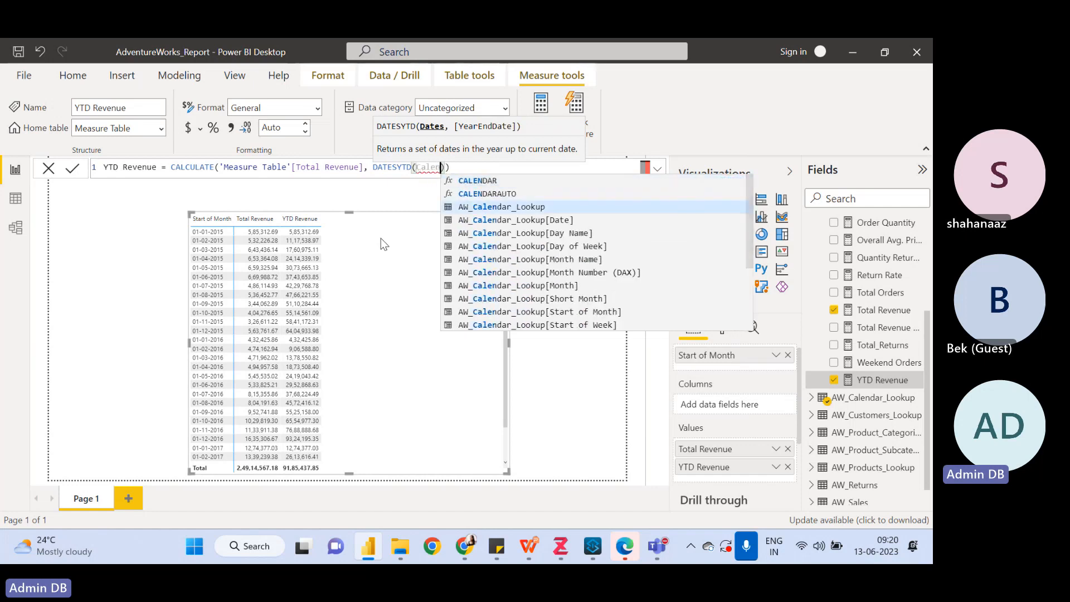
key("Tab")
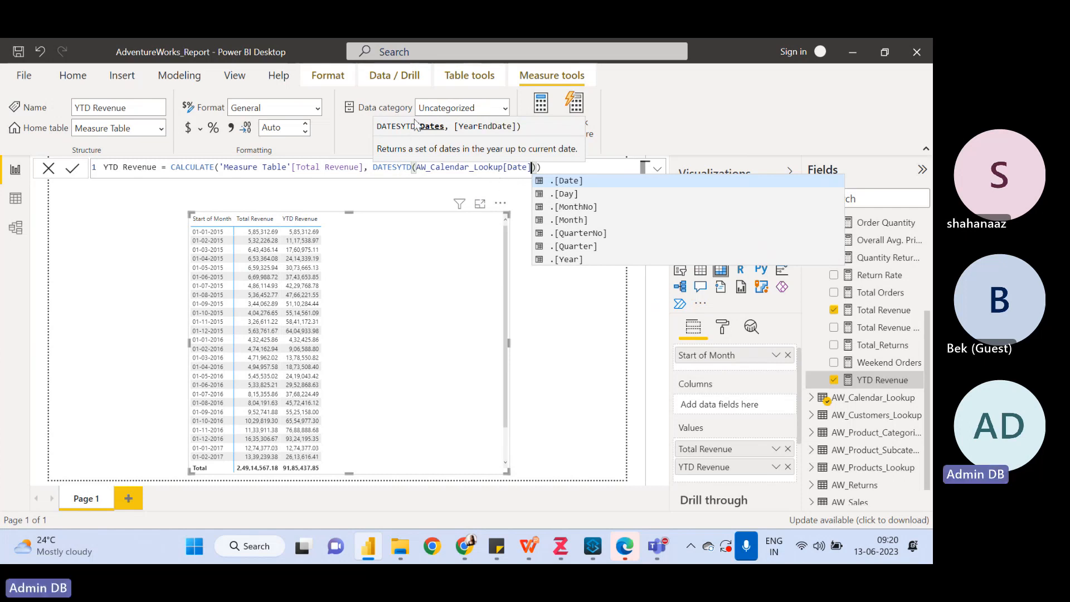
key("Tab")
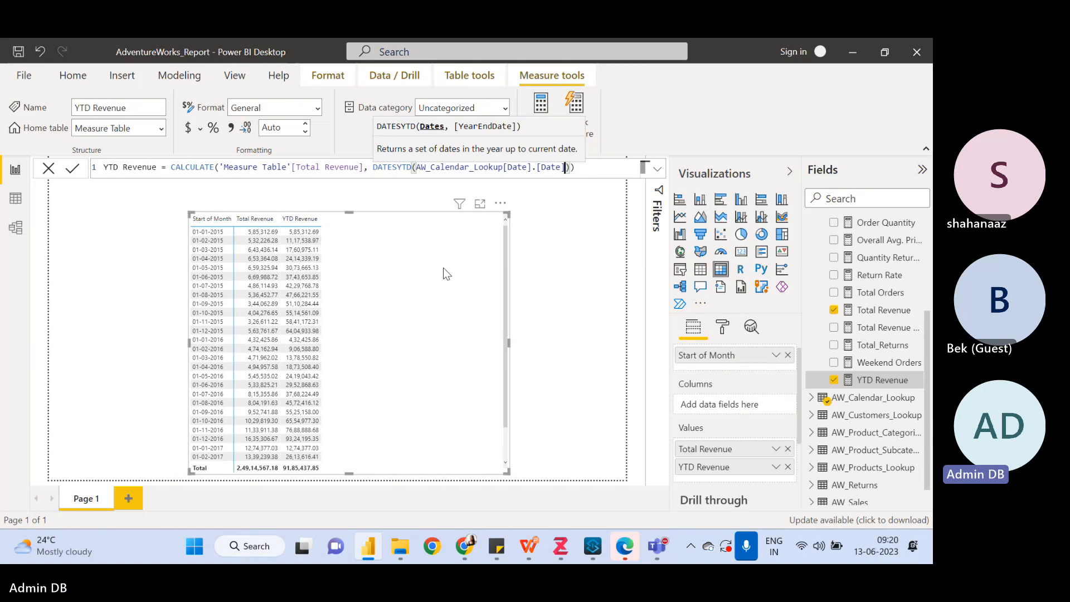
key("BackSpace")
key("BackSpace")
key("BackSpace")
key("BackSpace")
key("BackSpace")
key("BackSpace")
key("BackSpace")
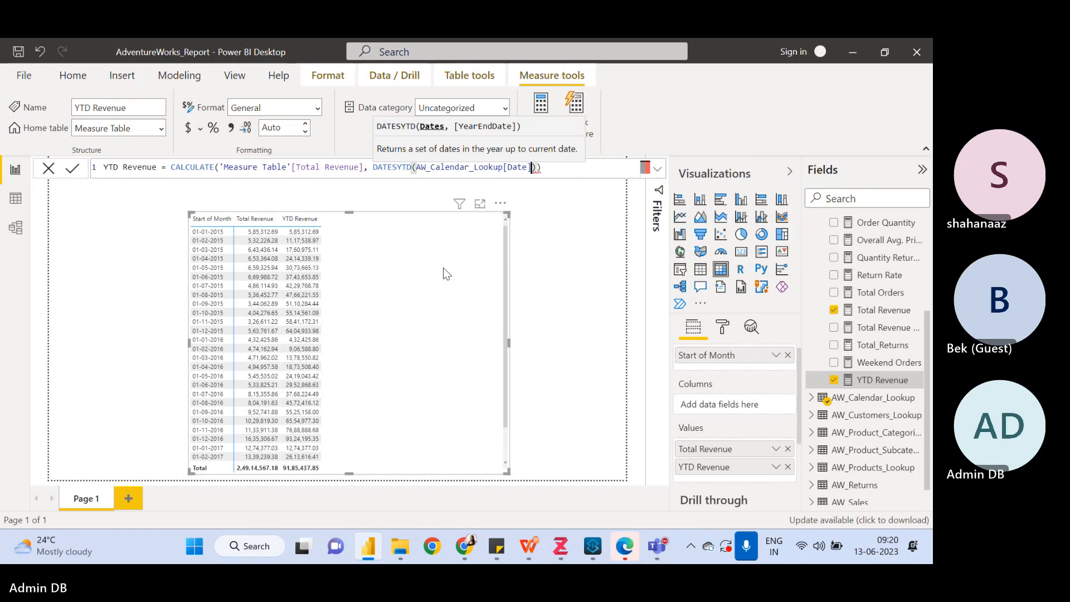
key("Return")
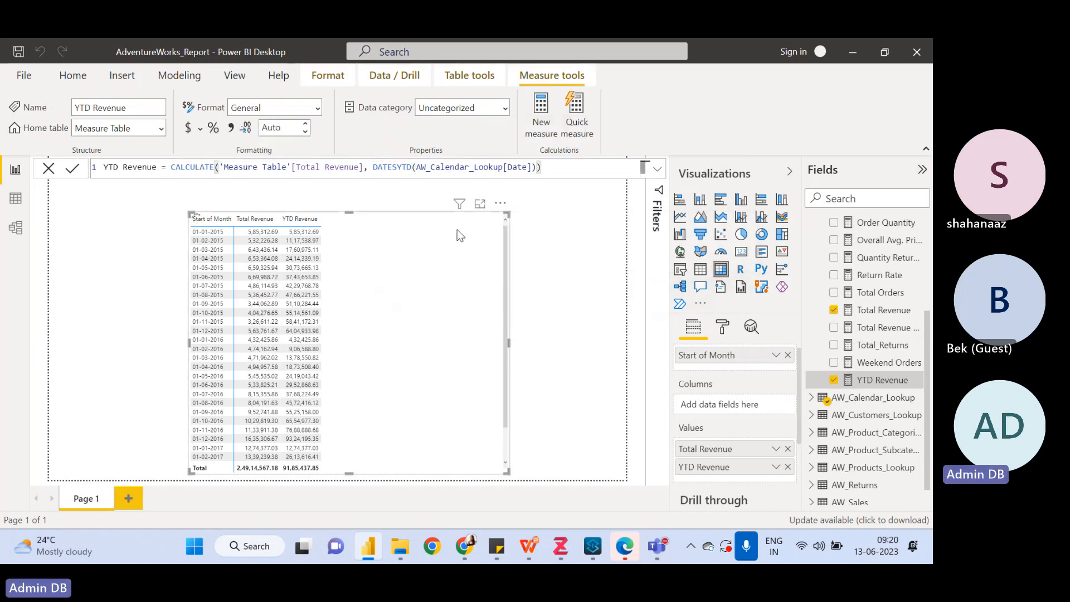
left_click(576, 286)
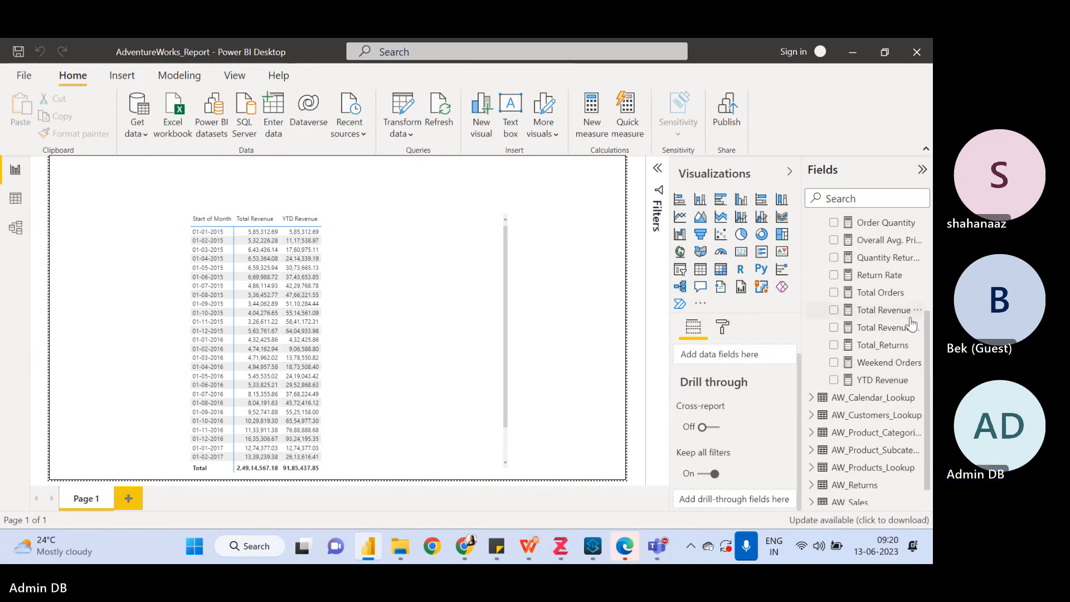
Create a new measure in Measure Table named Prev Month Revenue and start its formula with the CALCULATE function
scroll(928, 342, "up", 3)
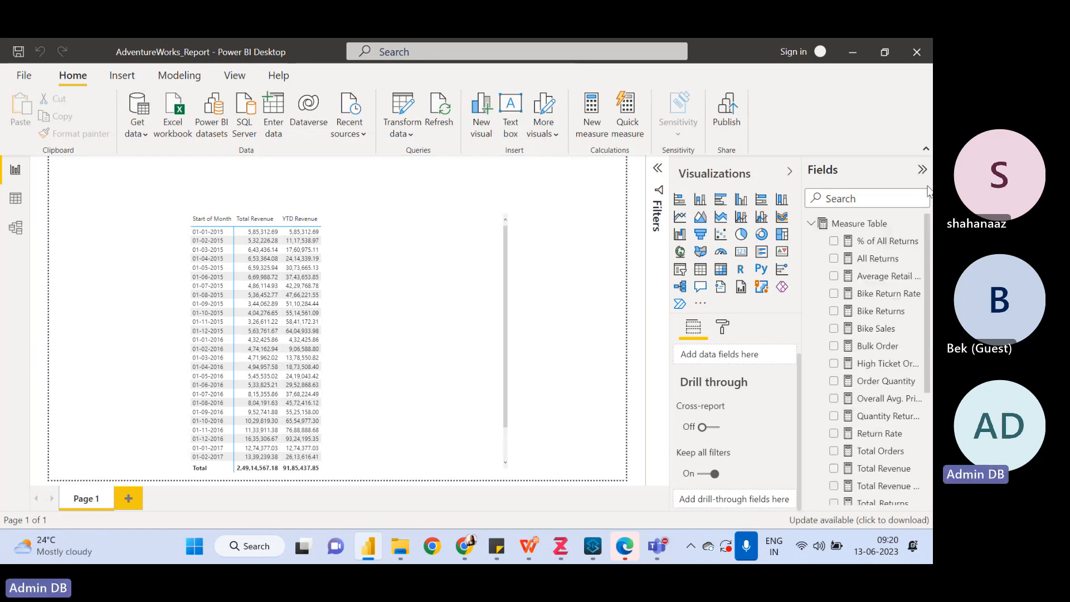
left_click(916, 224)
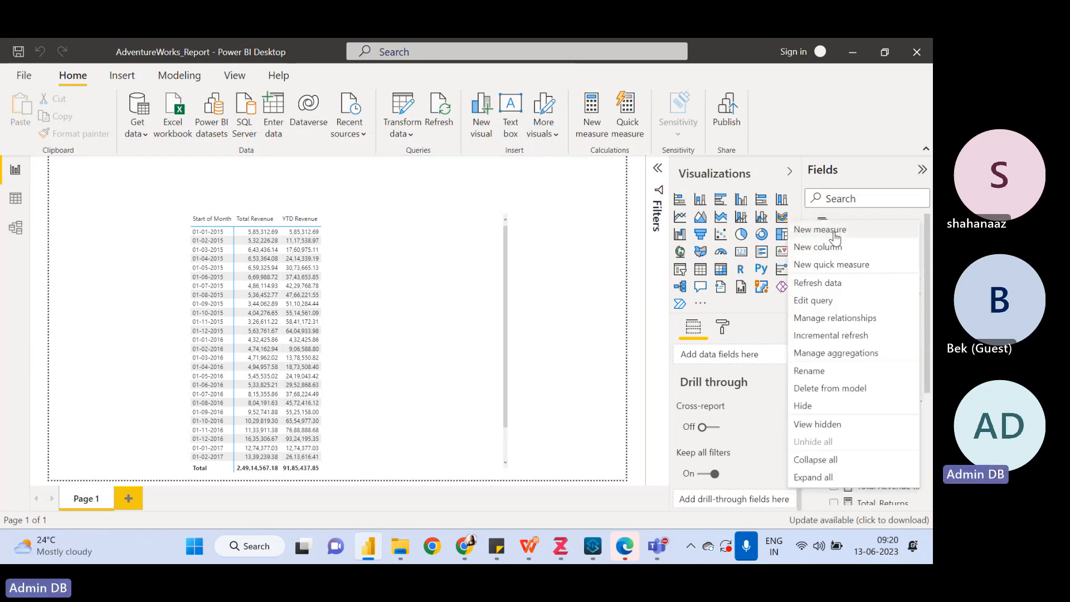
left_click(916, 223)
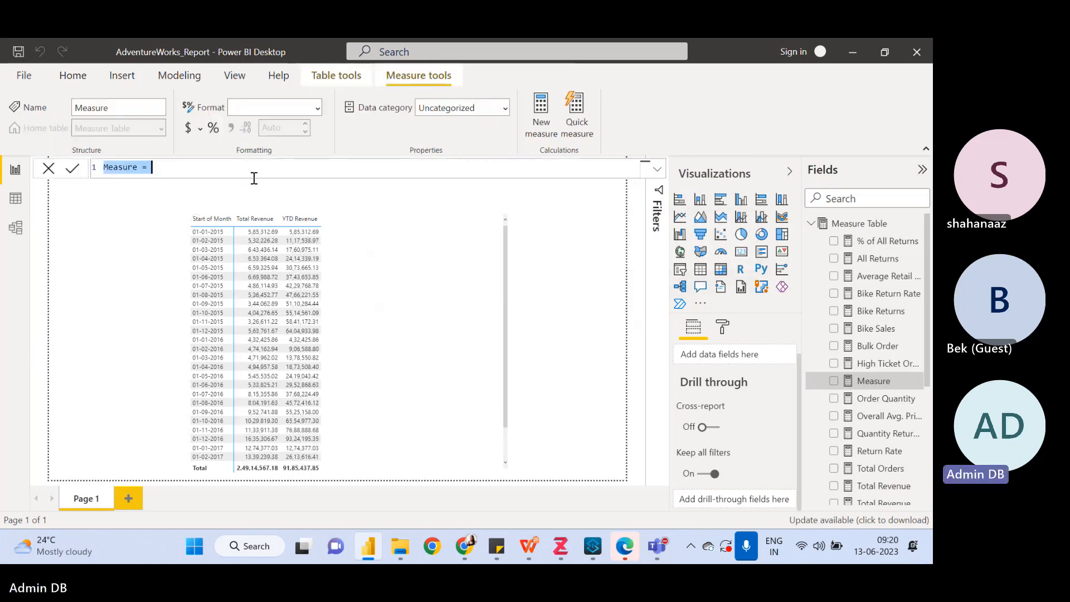
type("Pr")
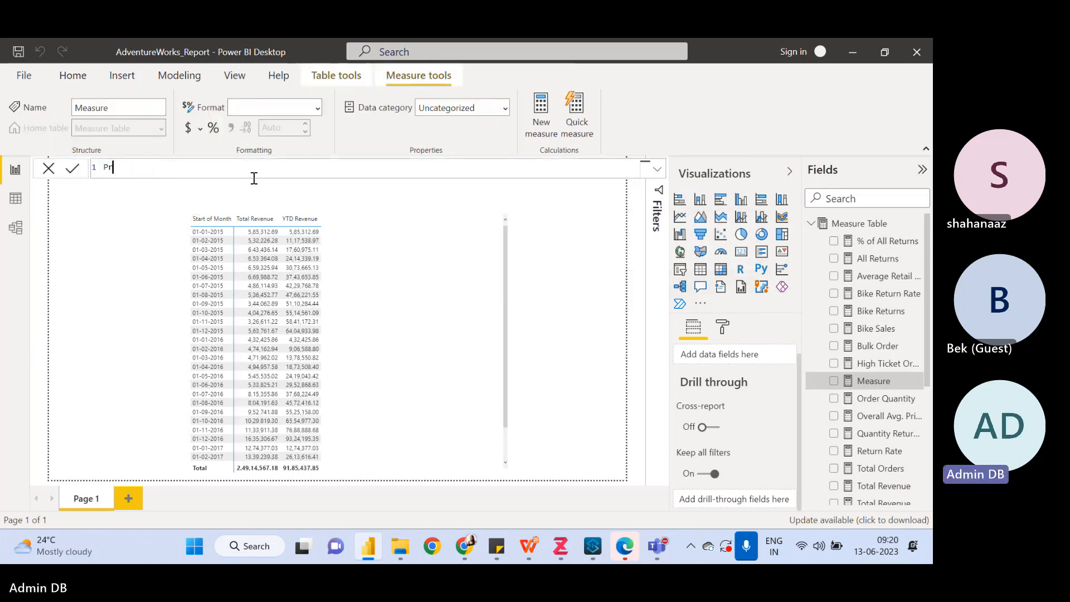
type("ev Month ")
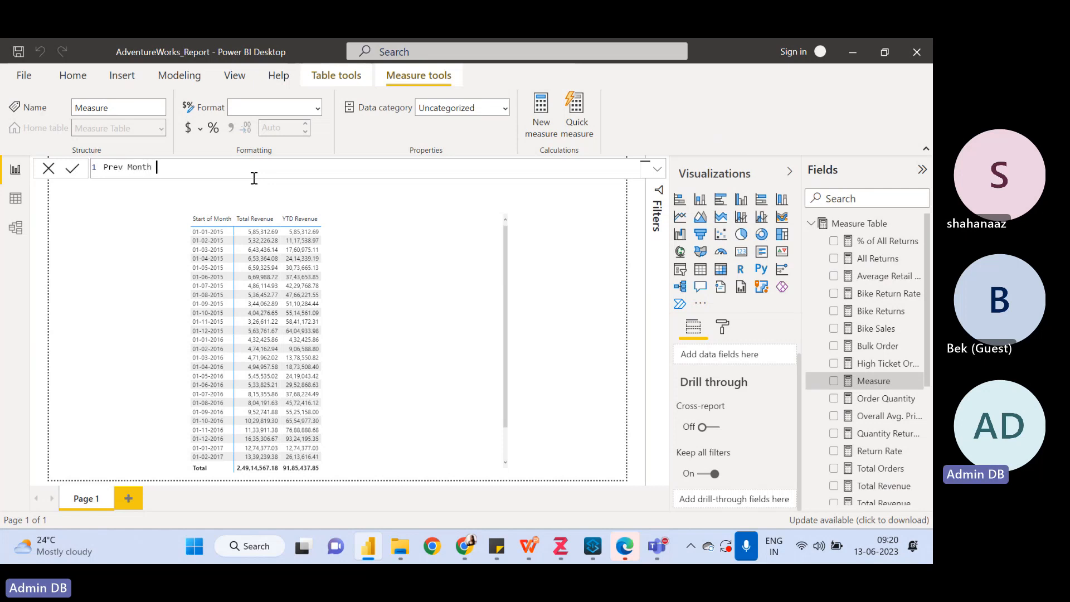
type("Revenue =")
type("c")
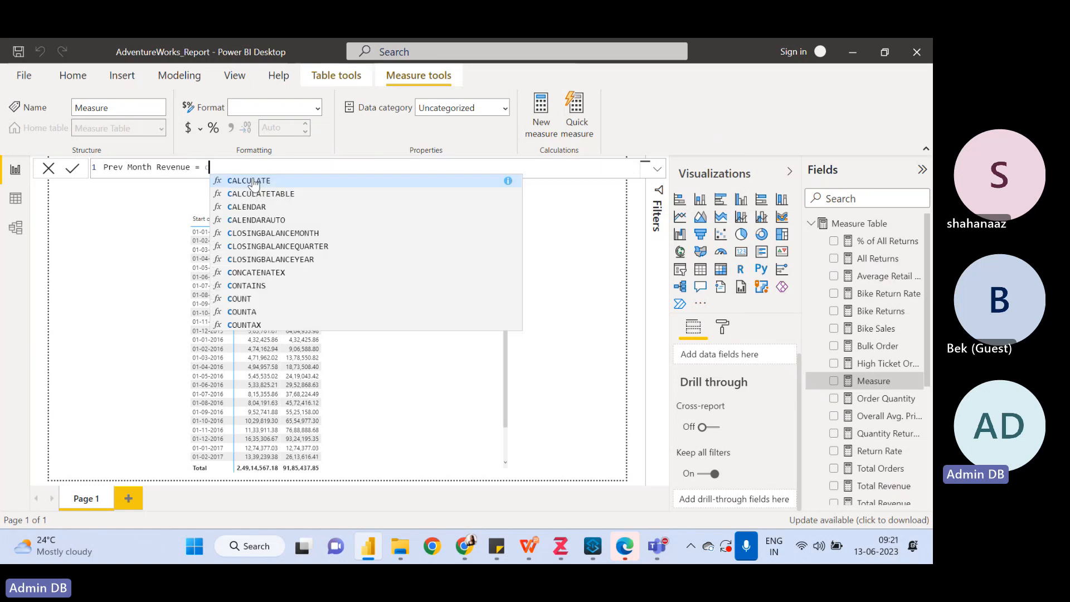
type("alculat")
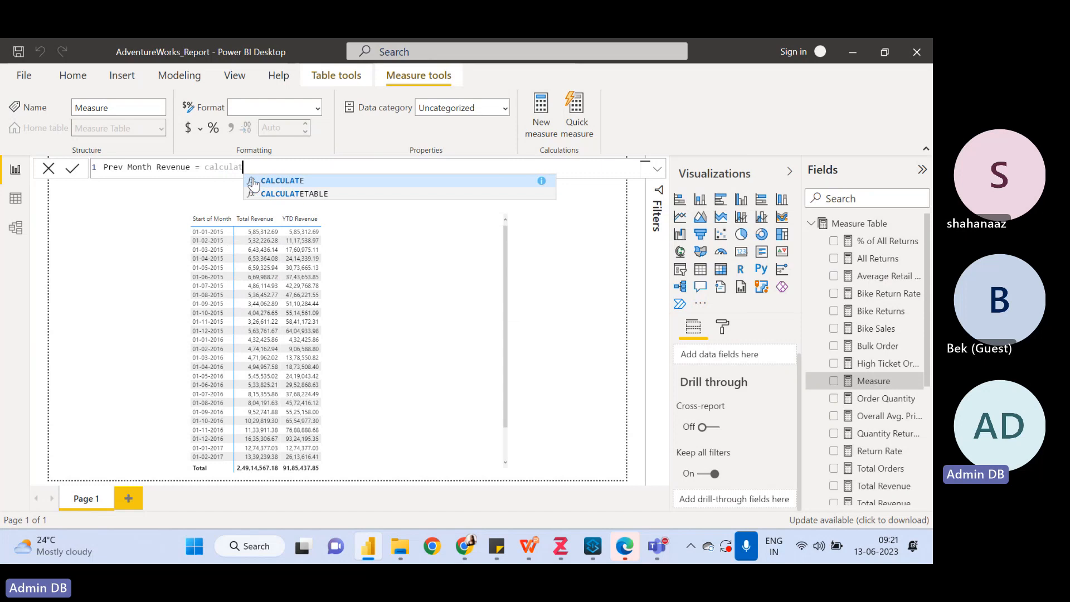
left_click(254, 181)
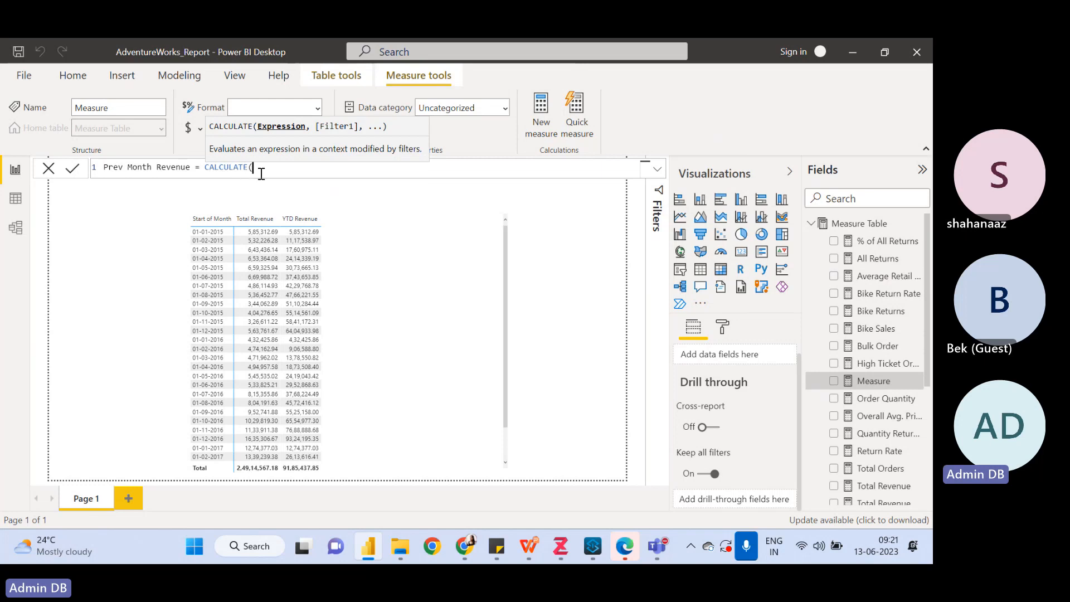
Set 'Measure Table'[Total Revenue] as the expression of CALCULATE in the Prev Month Revenue formula
type("Total")
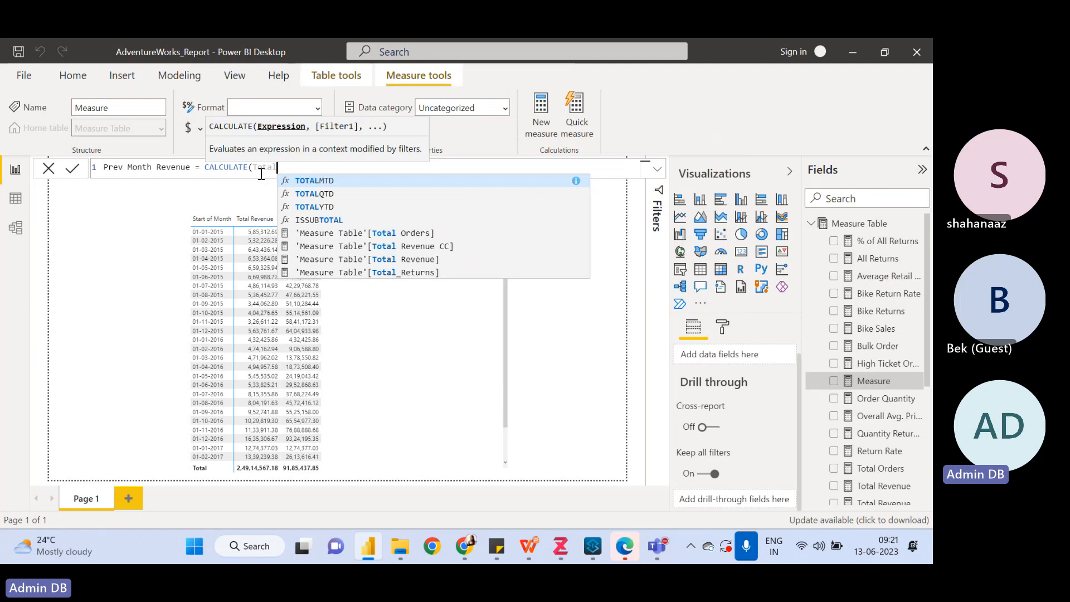
key("Down")
key("Down")
key("Down")
key("Down")
key("Tab")
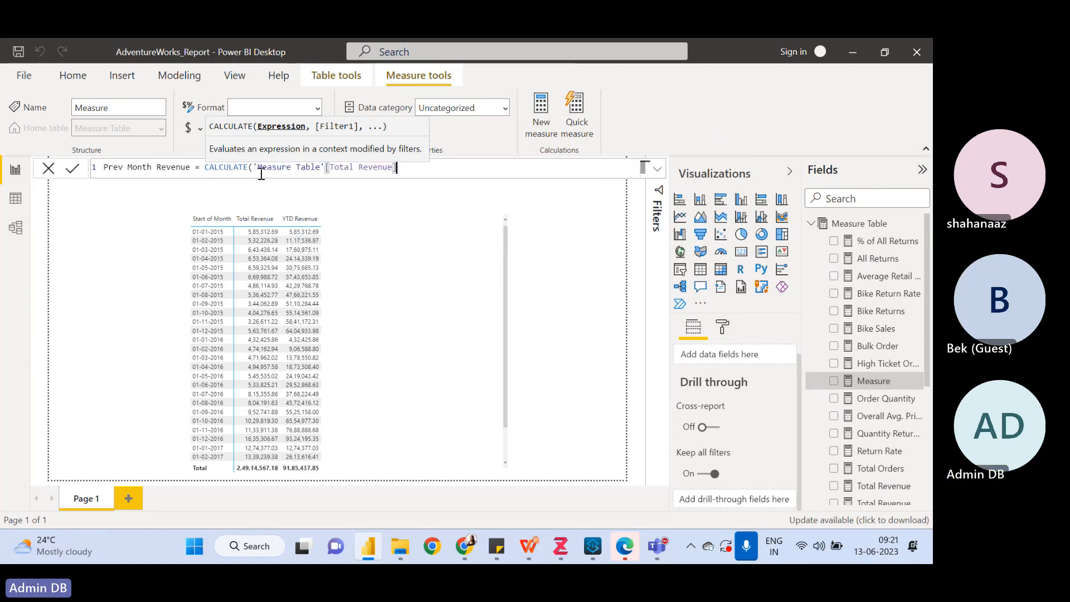
type(",")
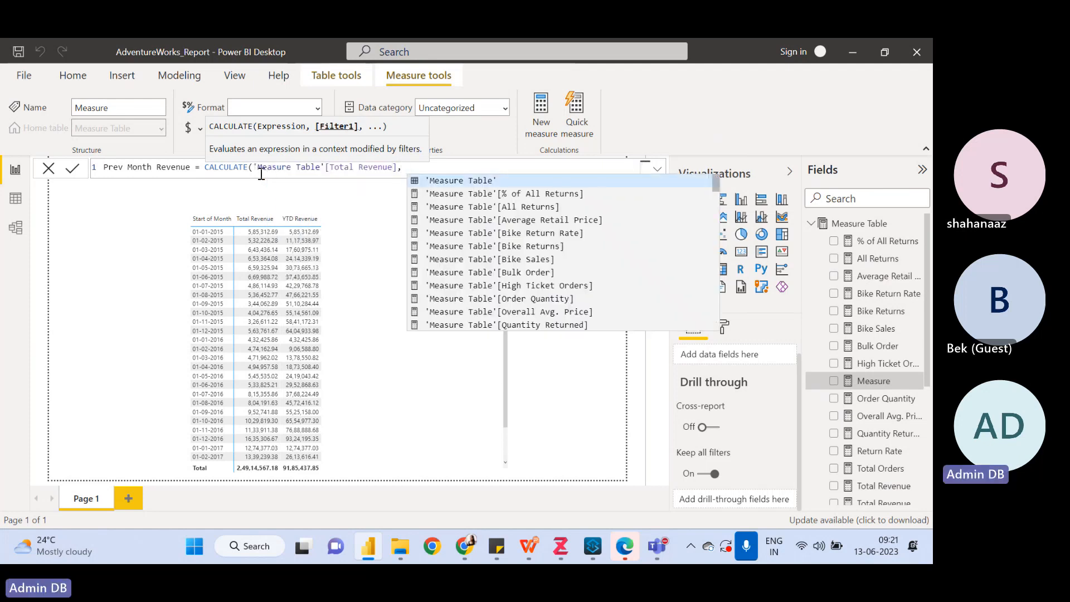
Add a DATEADD function as the CALCULATE filter, with AW_Calendar_Lookup[Date] as its dates argument
type(" date")
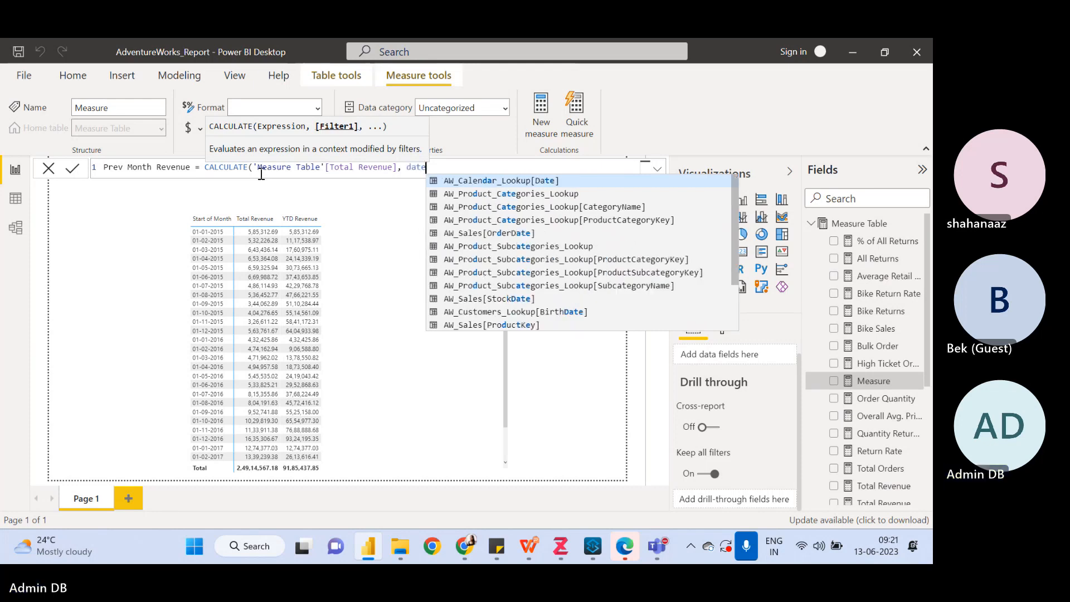
type("a")
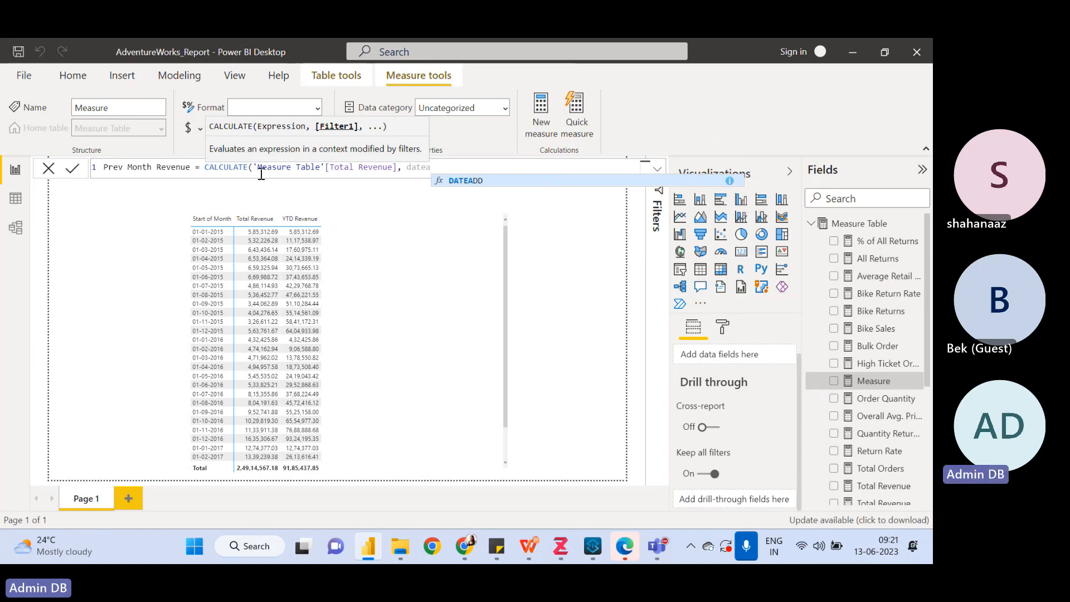
key("Tab")
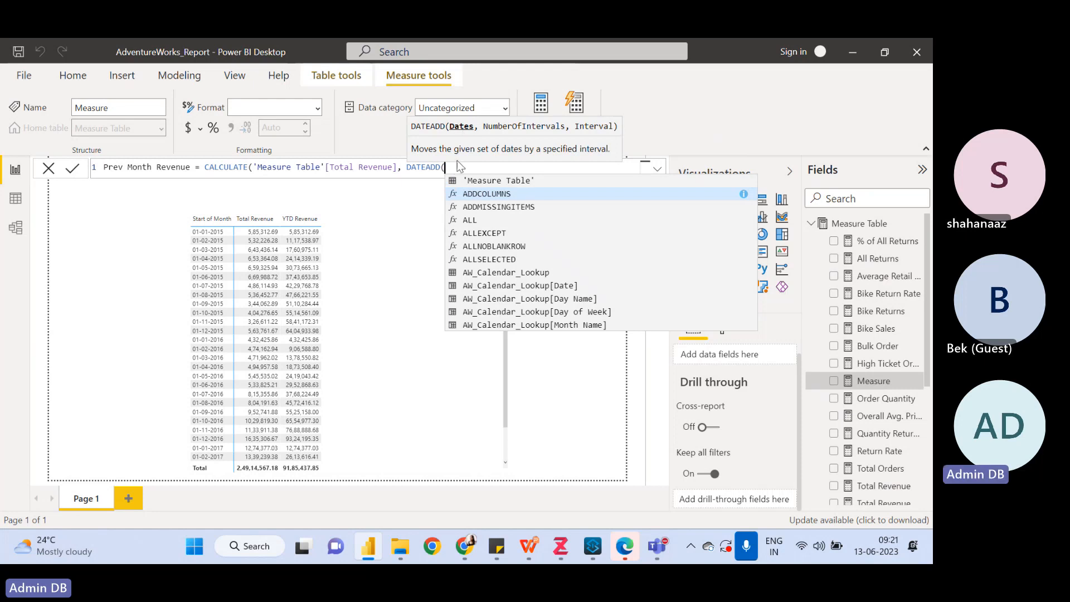
type("ca")
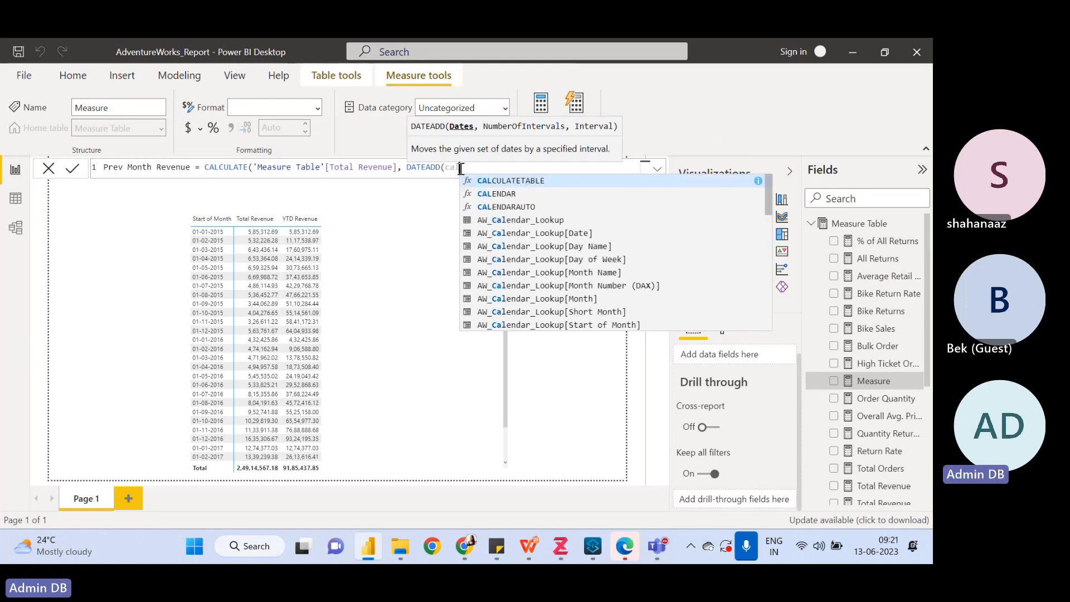
type("l")
key("Down")
key("Down")
key("Down")
key("Down")
key("Tab")
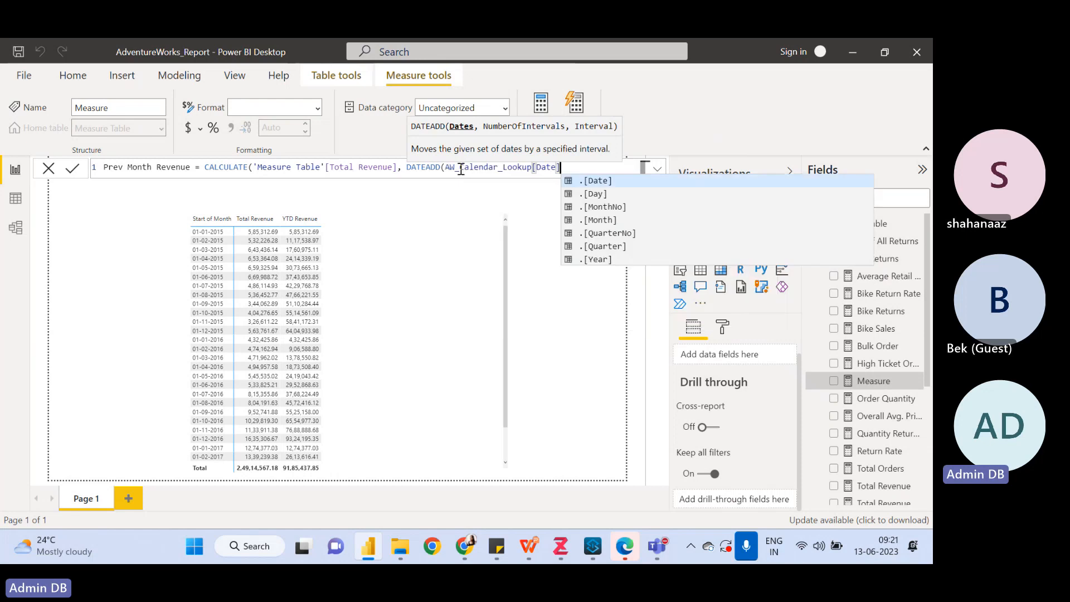
type(",")
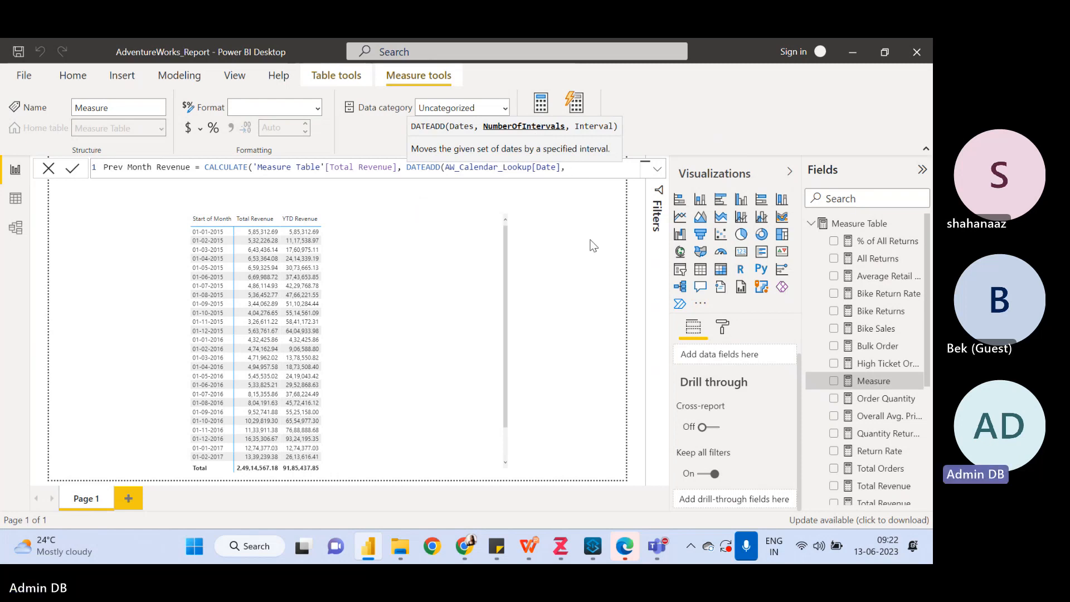
Complete DATEADD with -1 as the number of intervals and MONTH as the interval, close both functions and commit the measure
type("-1")
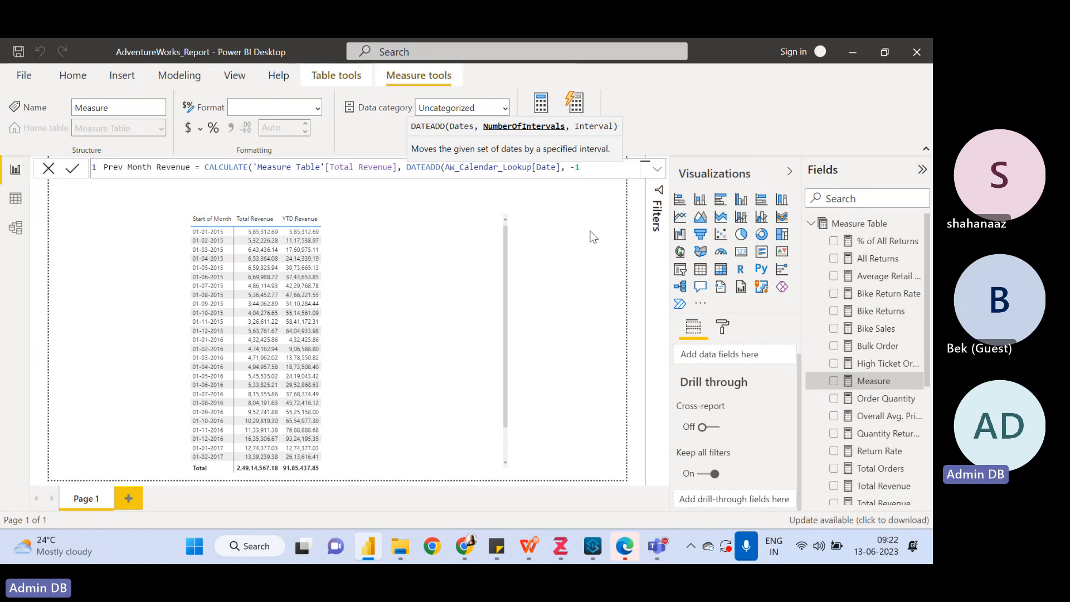
type(",")
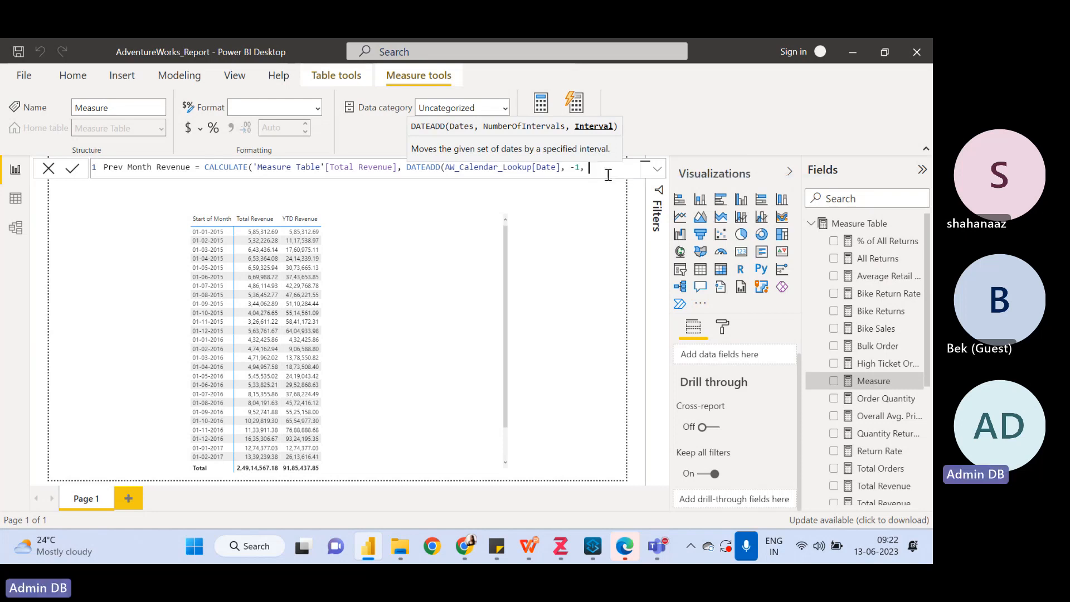
type("DA")
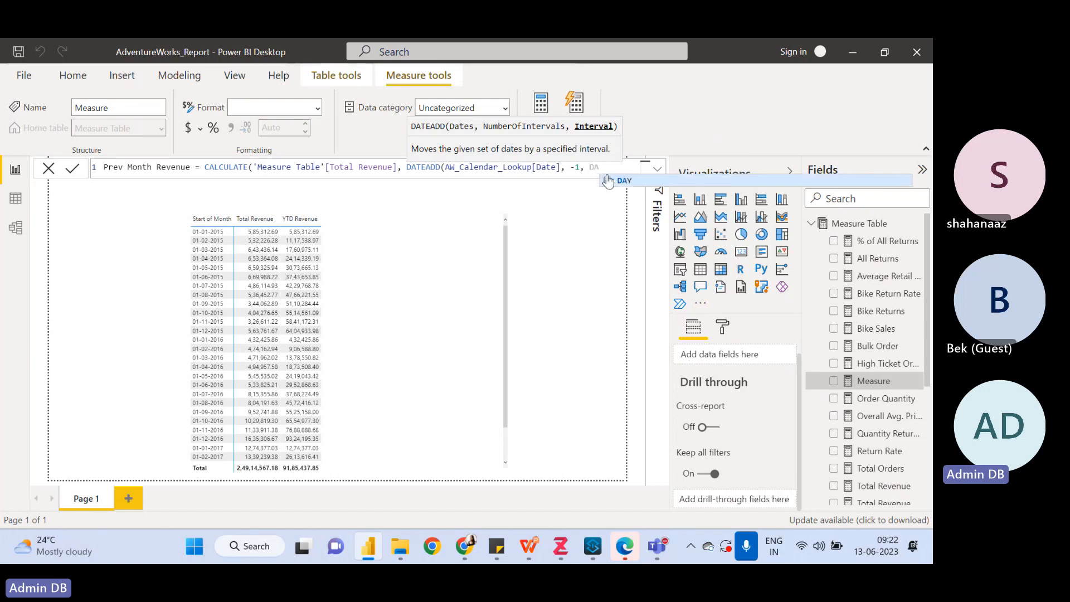
key("BackSpace")
key("BackSpace")
key("BackSpace")
key("BackSpace")
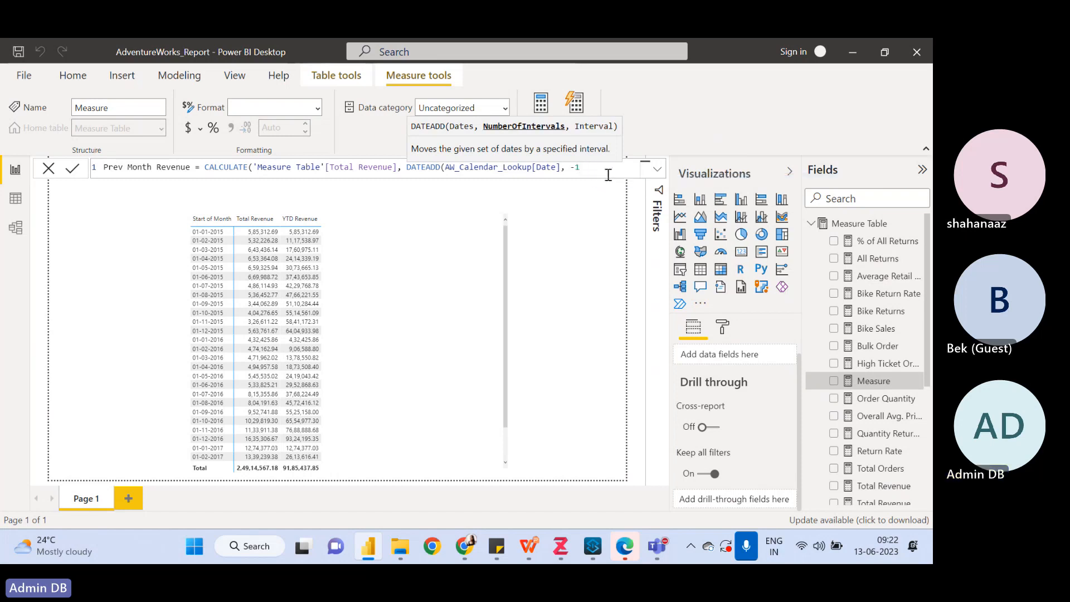
type(",")
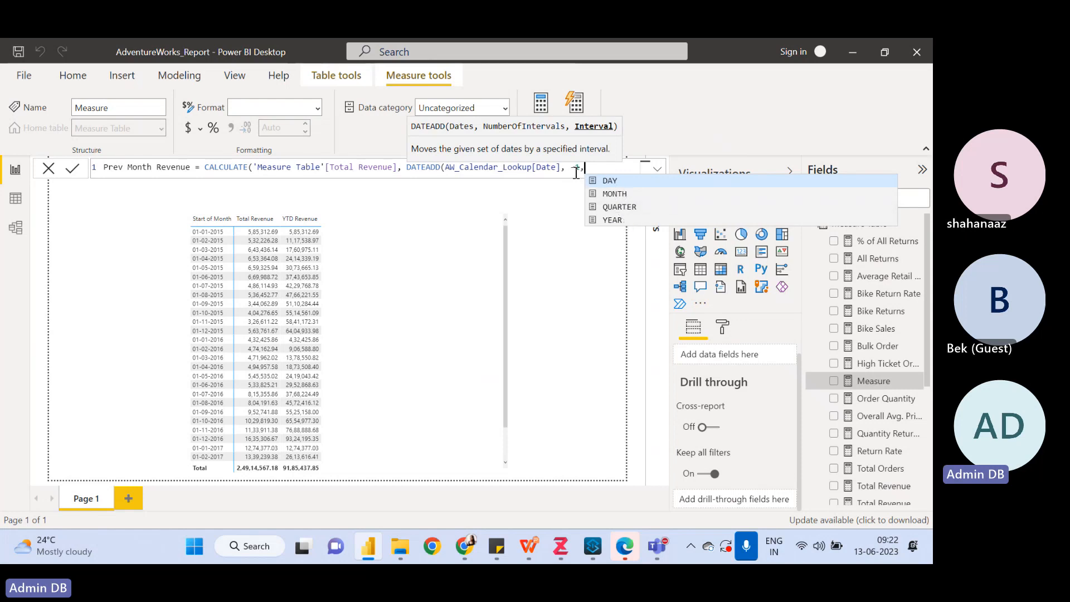
type(",")
left_click(618, 194)
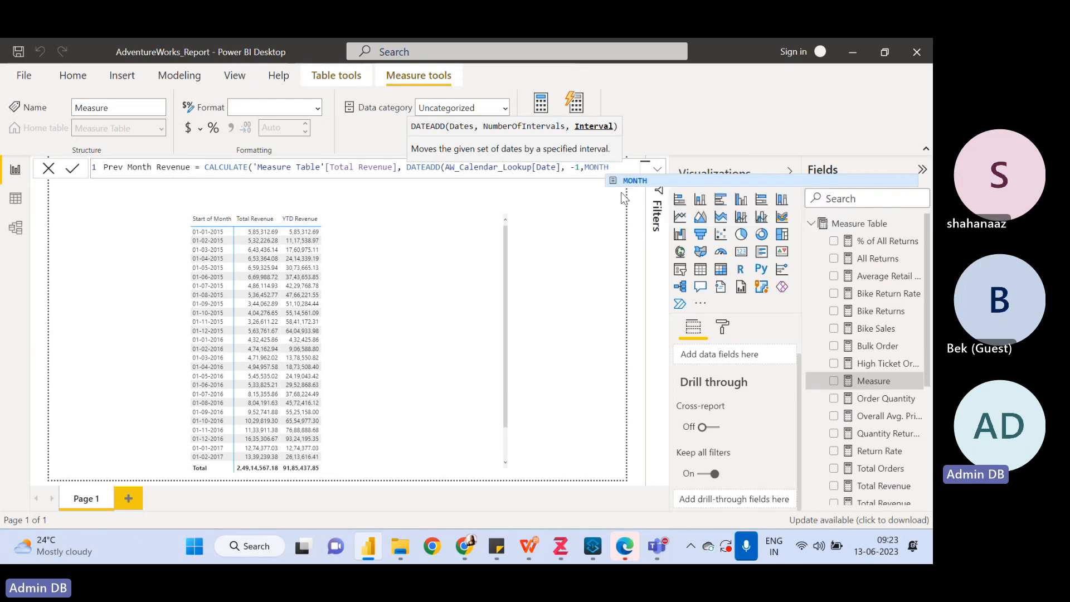
type(")")
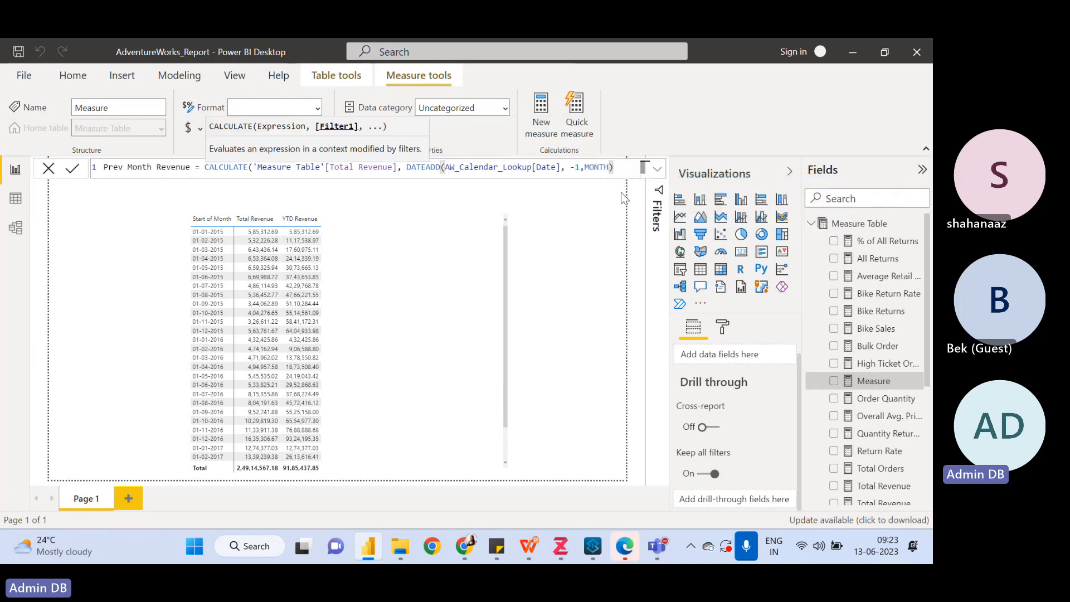
type(")")
key("Return")
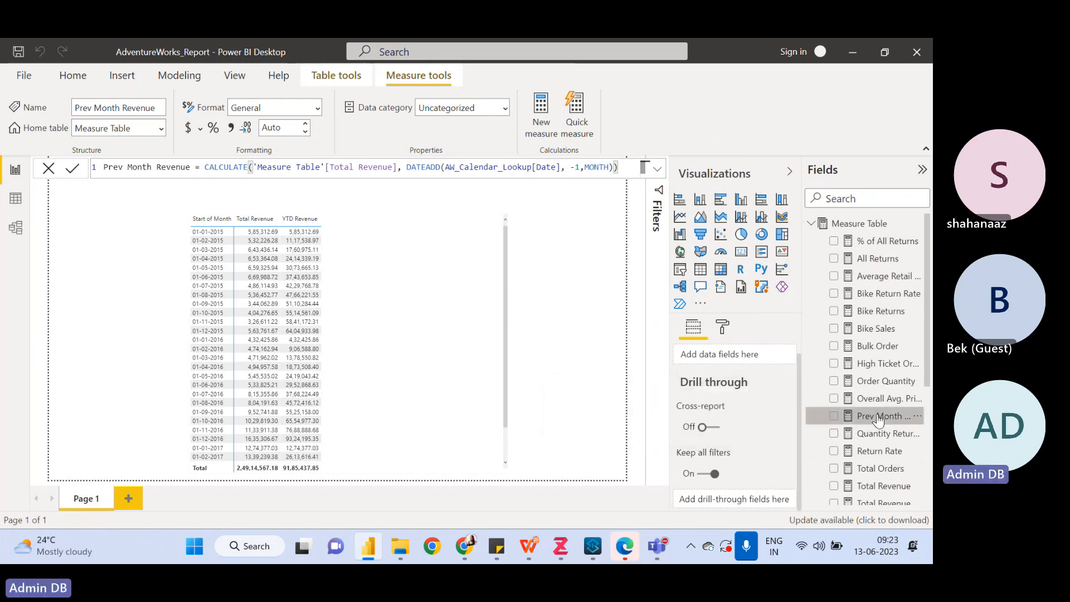
Add Prev Month Revenue below YTD Revenue in the matrix values and review the measure's DATEADD filter against the monthly rows
left_click(452, 340)
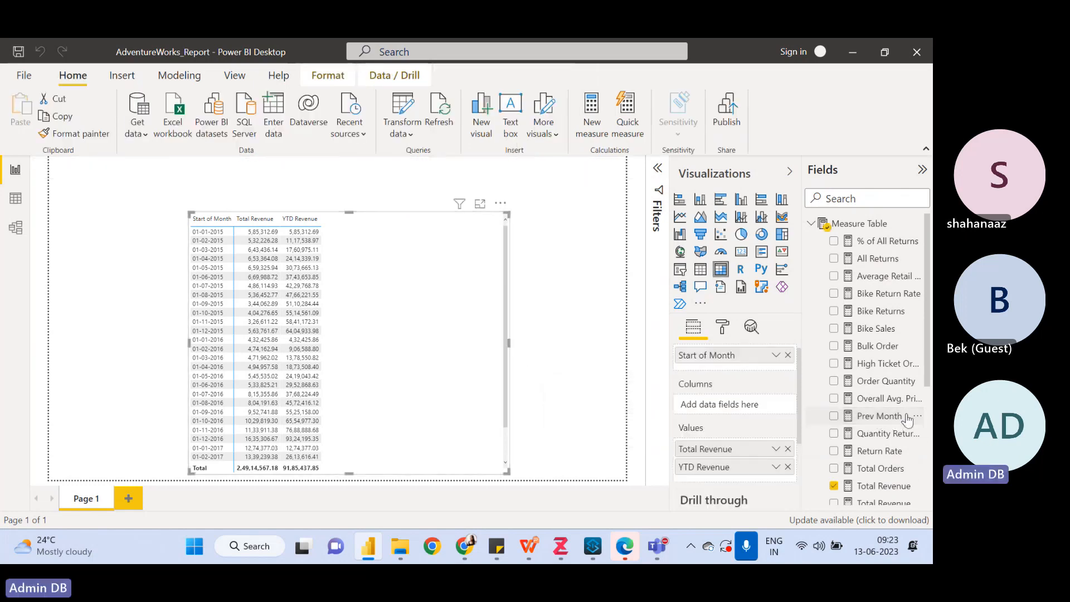
left_click_drag(880, 416, 718, 479)
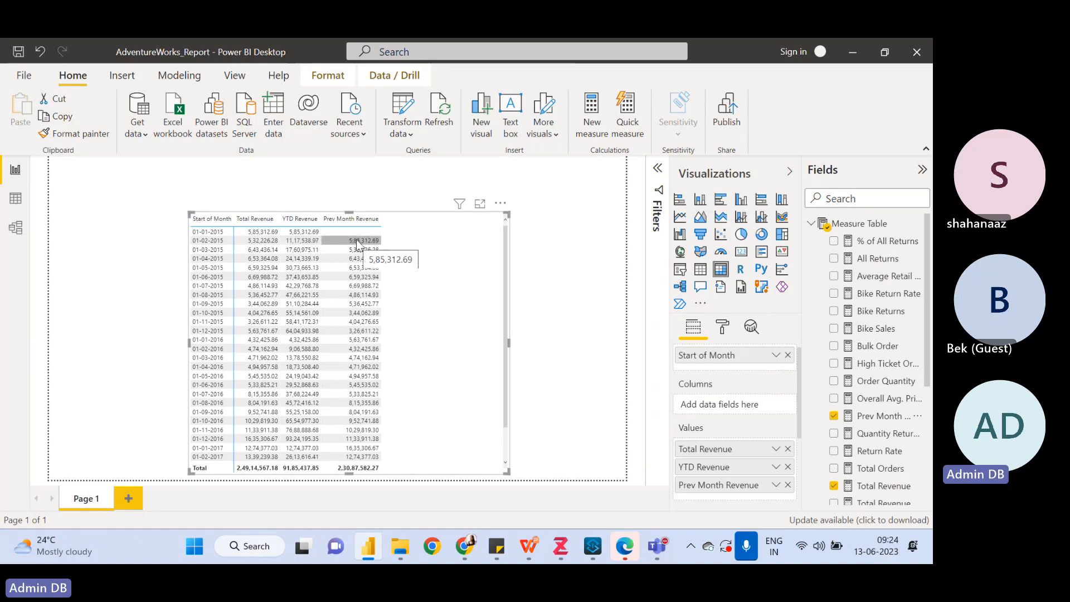
left_click(868, 417)
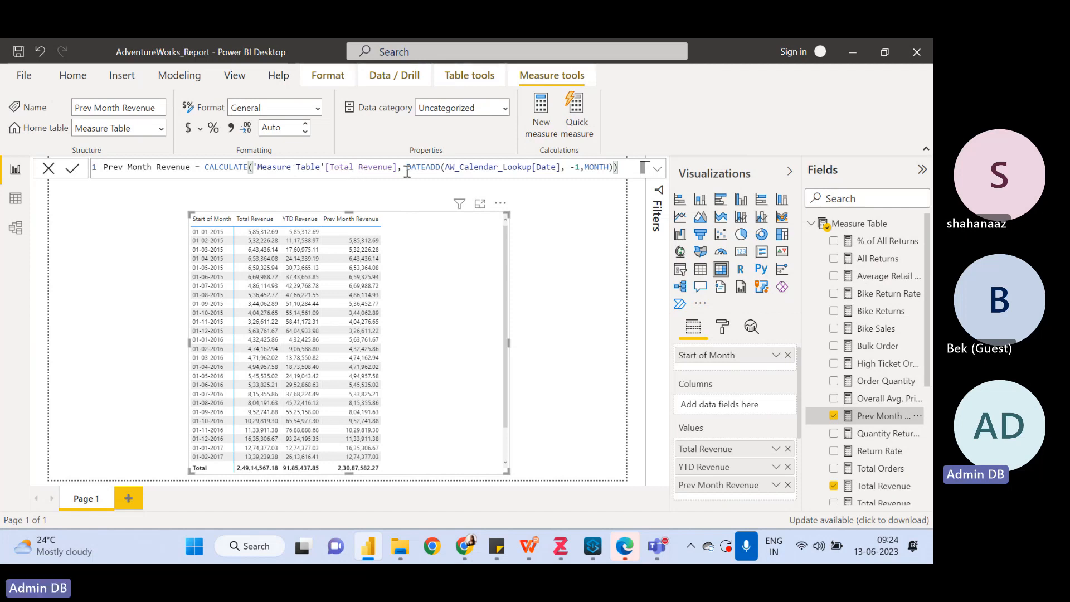
left_click_drag(407, 170, 625, 171)
left_click(564, 171)
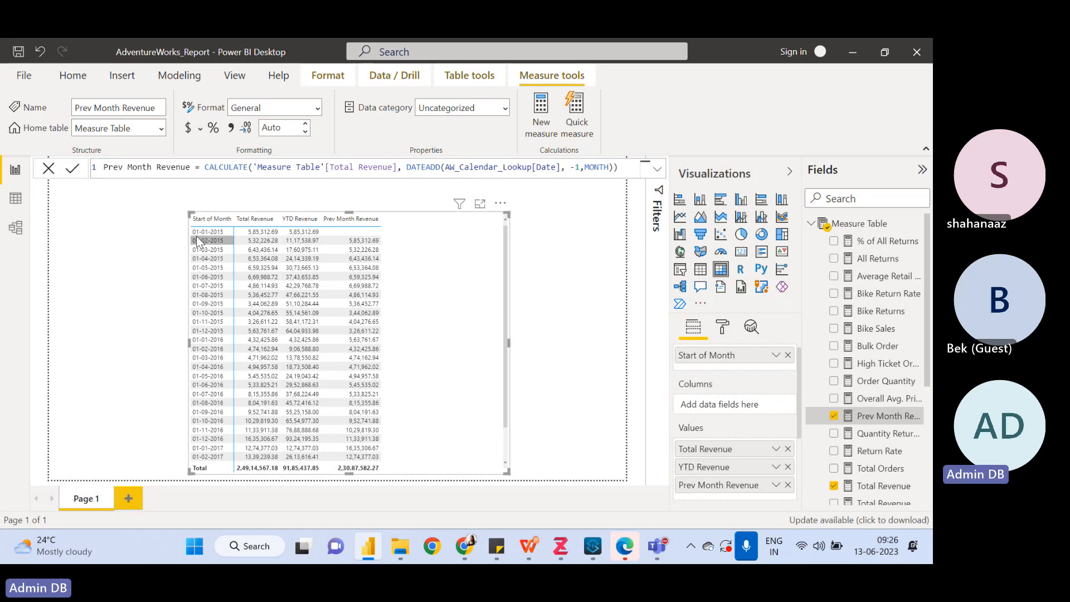
Change the number of intervals in Prev Month Revenue's DATEADD to -2 and commit the measure
left_click_drag(569, 167, 618, 168)
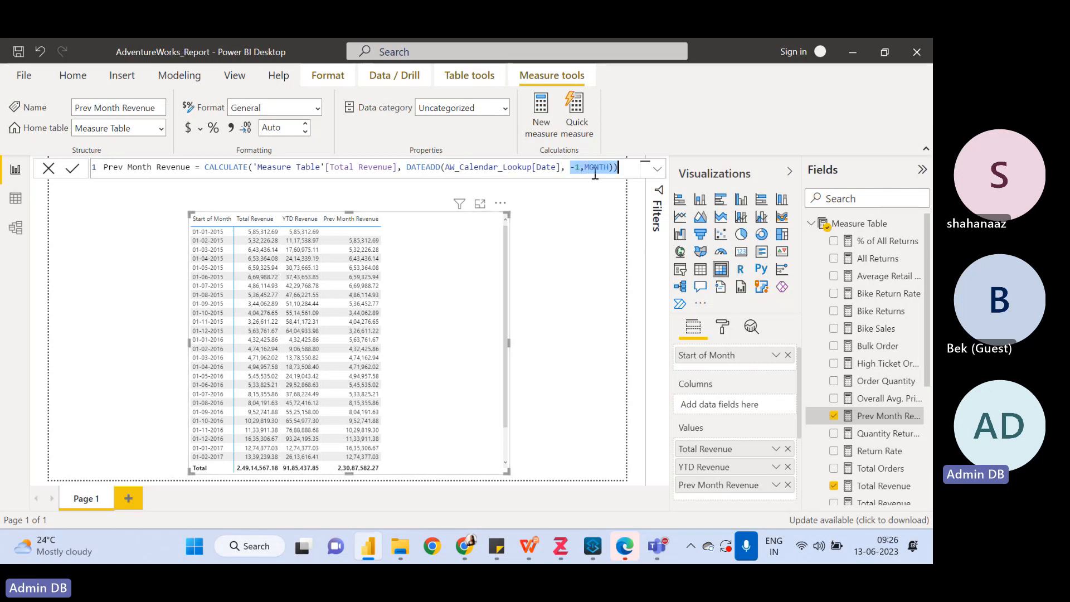
left_click(605, 168)
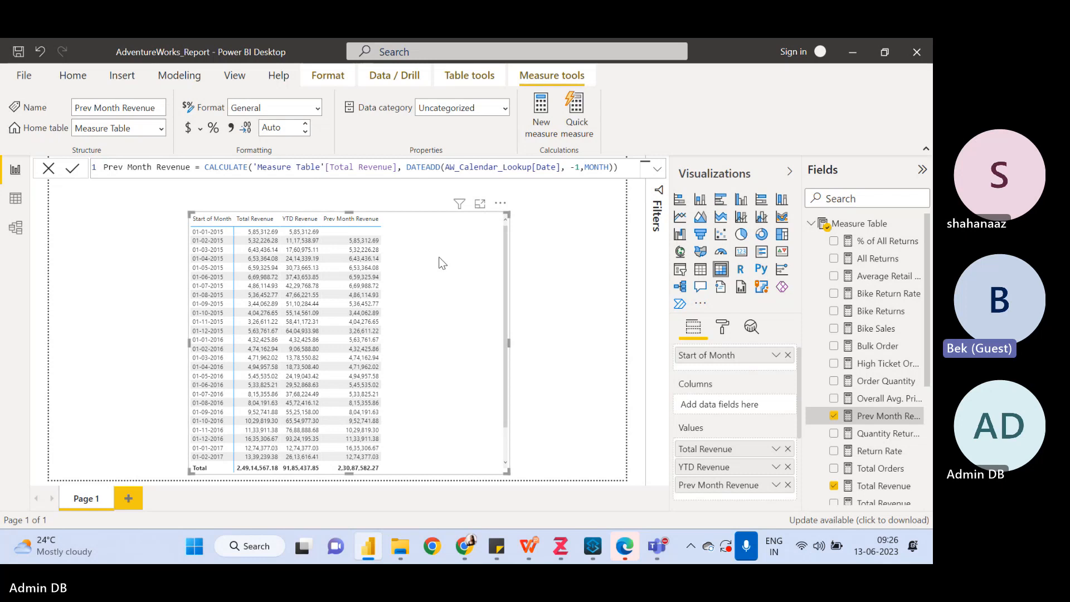
left_click(581, 167)
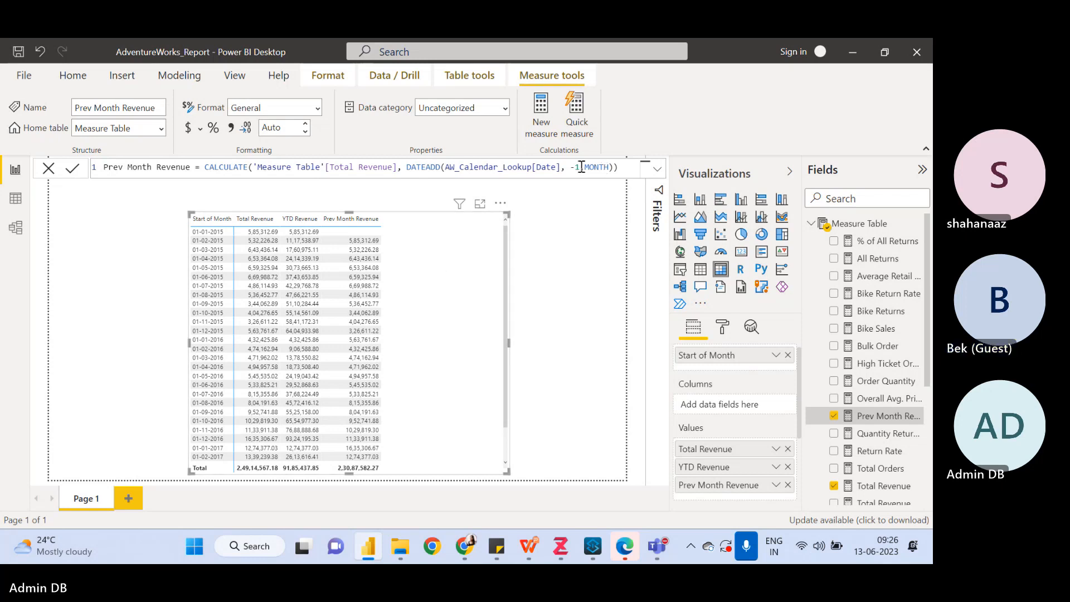
key("BackSpace")
type("2")
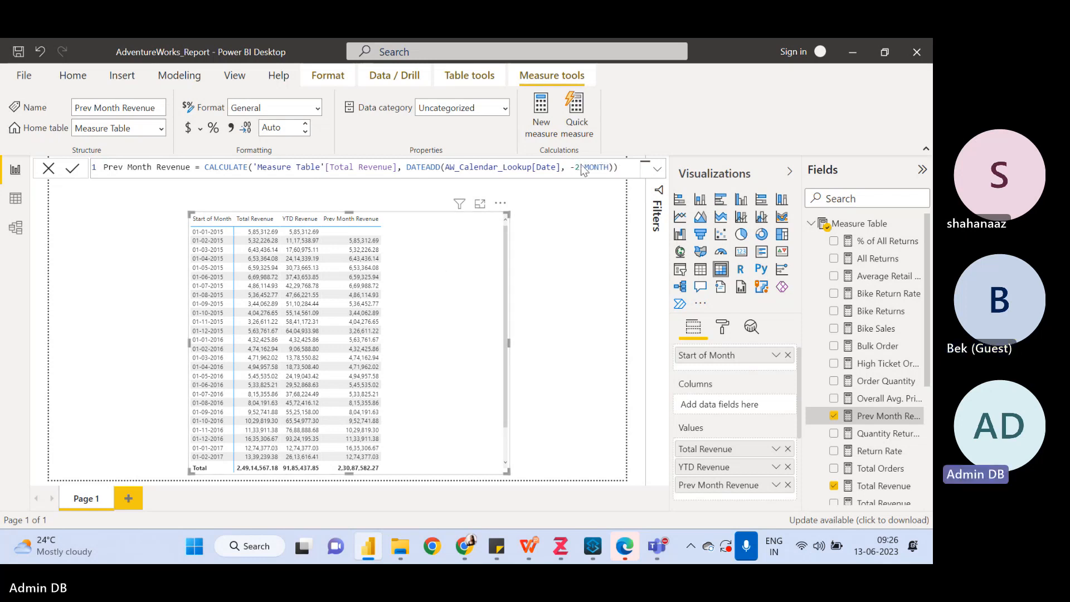
key("Return")
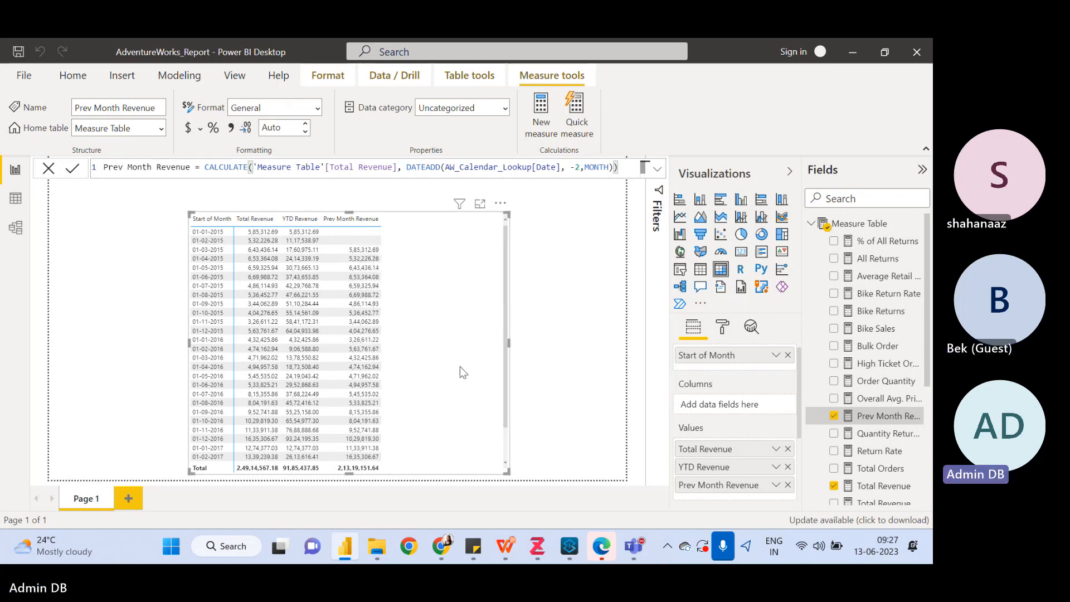
Restore the DATEADD number of intervals in Prev Month Revenue to -1 and commit the measure
left_click(580, 167)
key("BackSpace")
type("1")
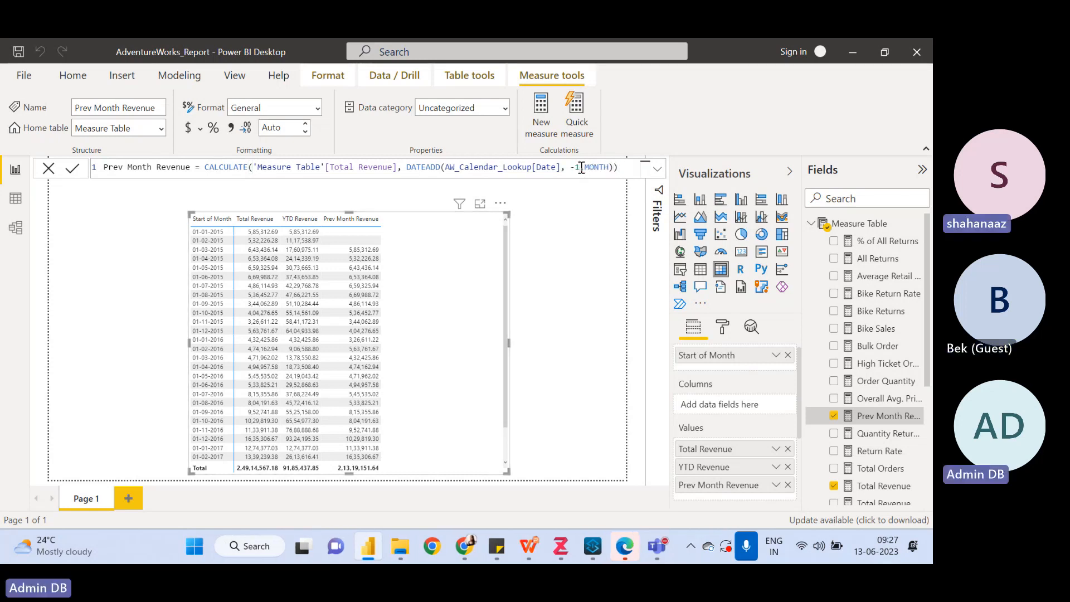
key("Return")
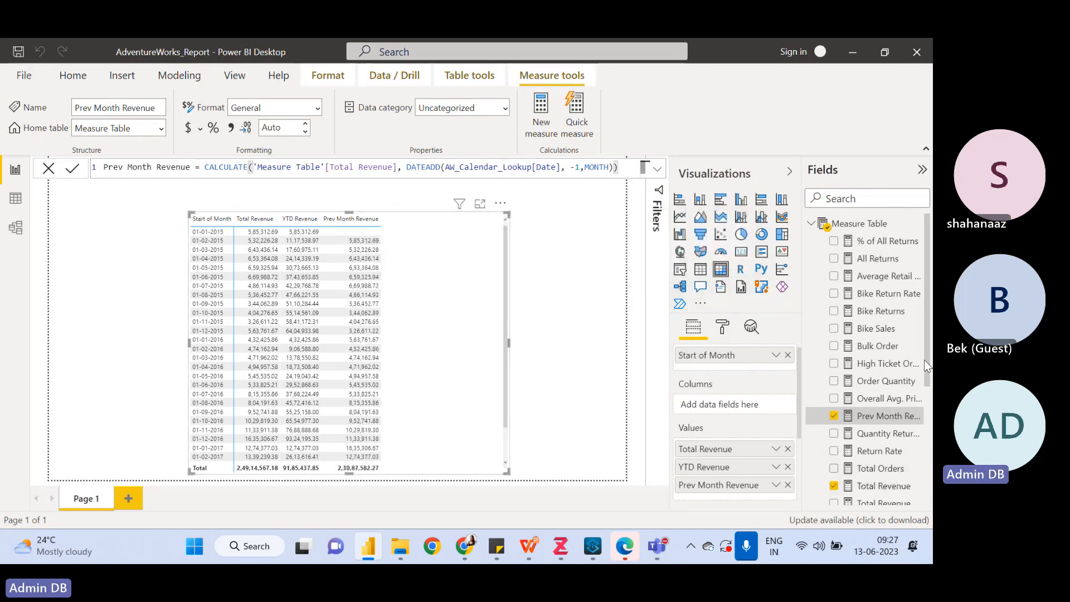
Display the YTD Revenue formula and examine the 01-01-2017 row in the matrix, clearing its highlight when finished
scroll(923, 360, "down", 3)
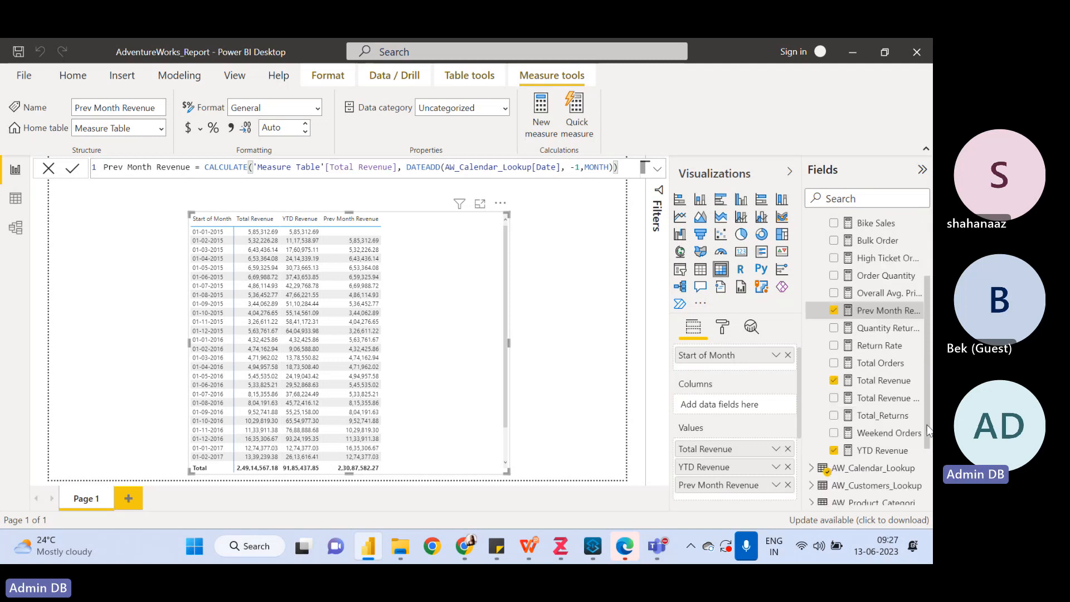
left_click(878, 444)
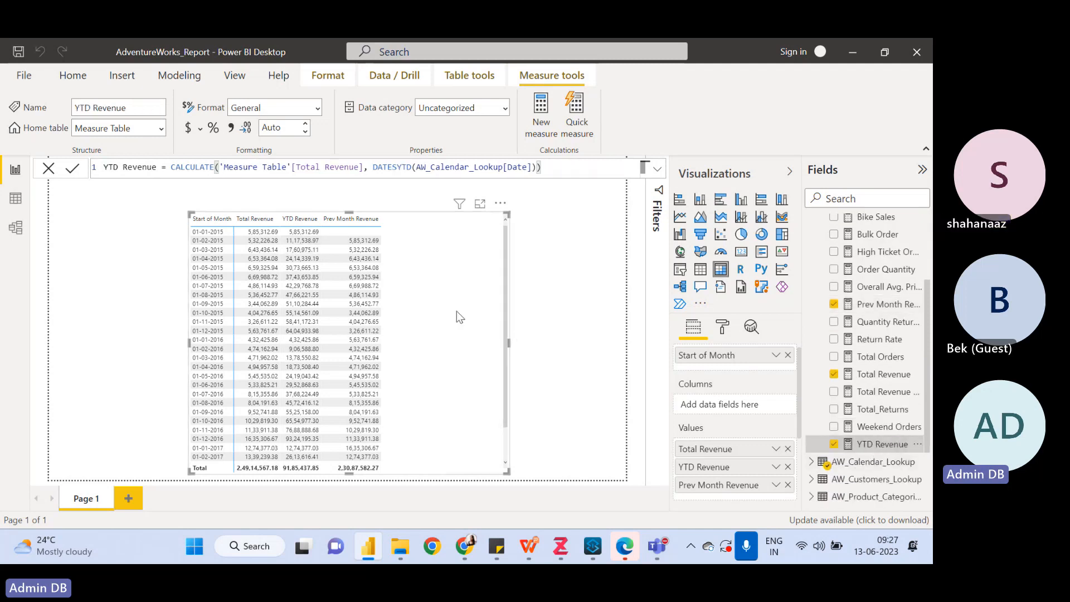
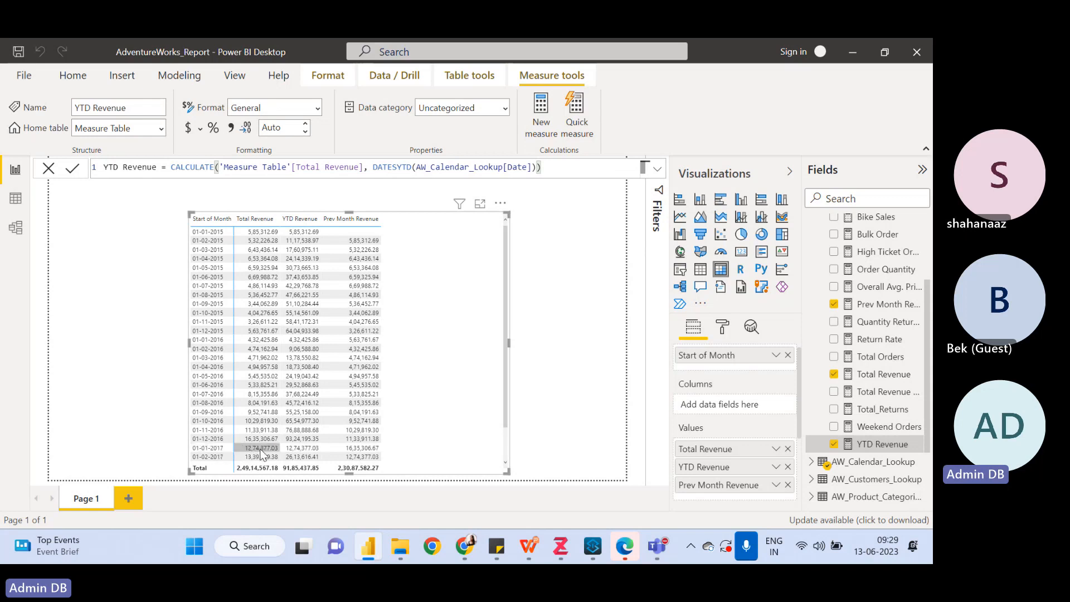
left_click(217, 449)
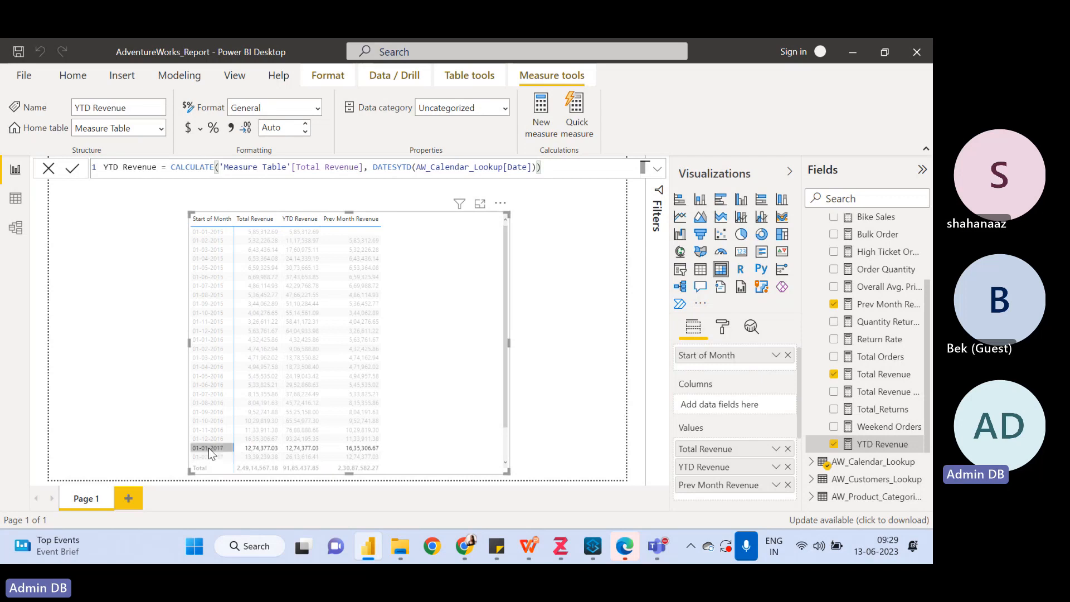
left_click(209, 446)
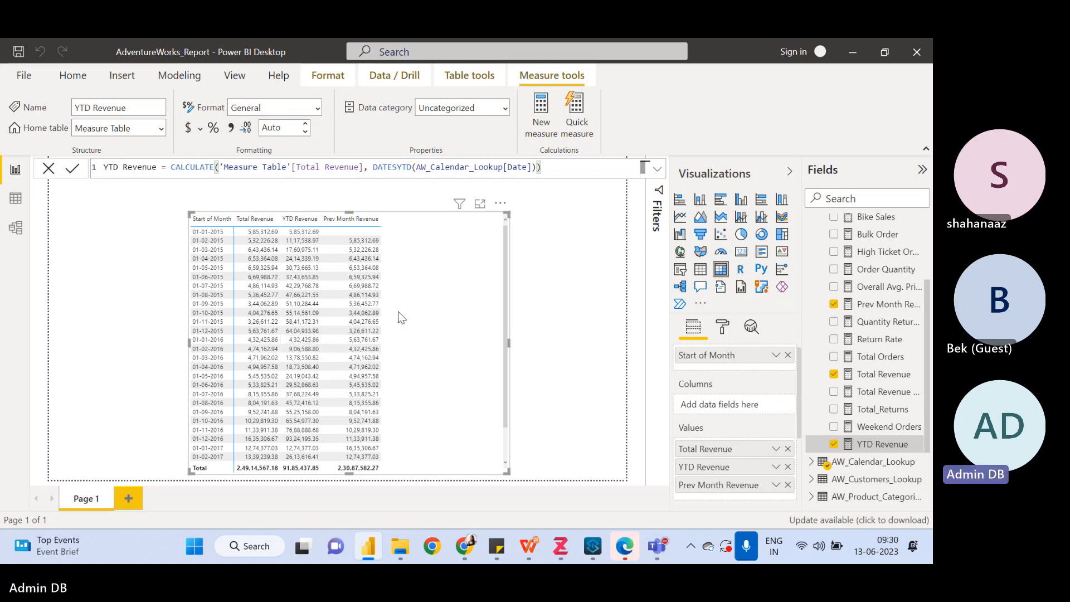
Move the matrix slightly up the report page and add a new measure to Measure Table
left_click_drag(397, 312, 401, 287)
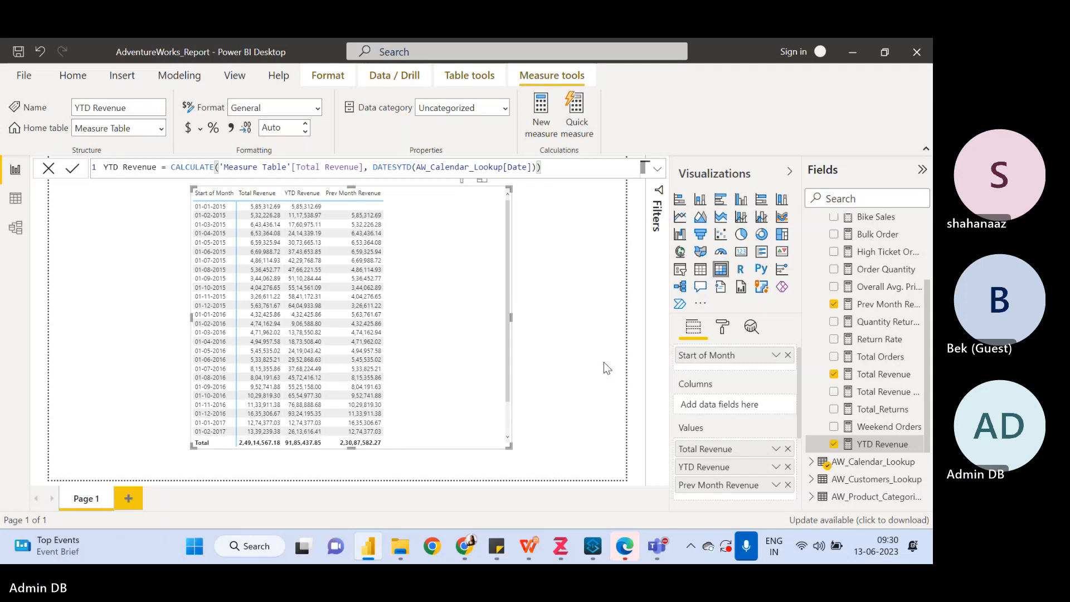
scroll(920, 357, "up", 3)
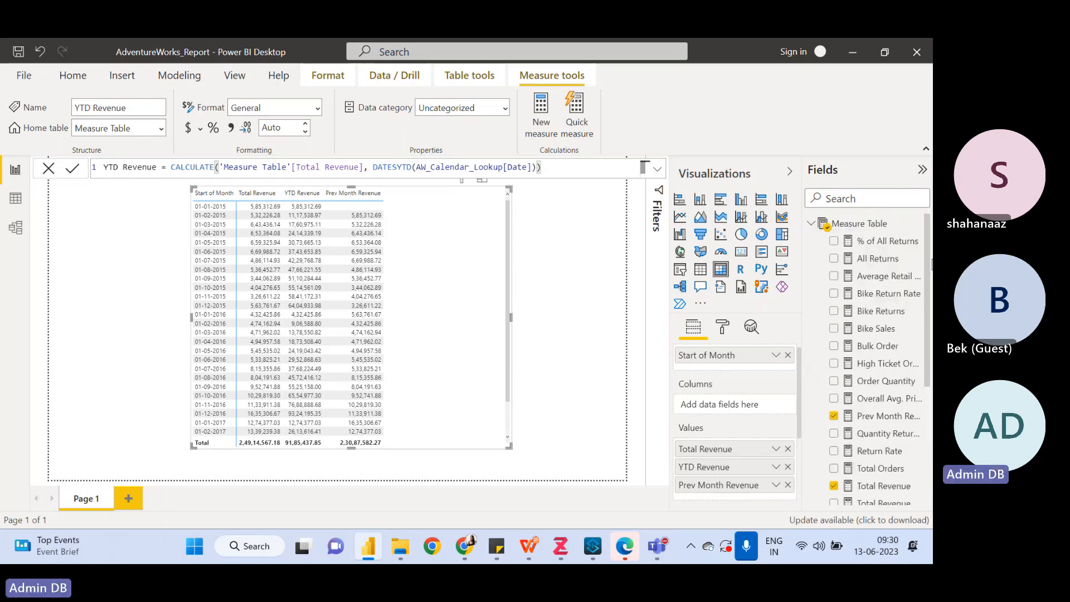
left_click(915, 225)
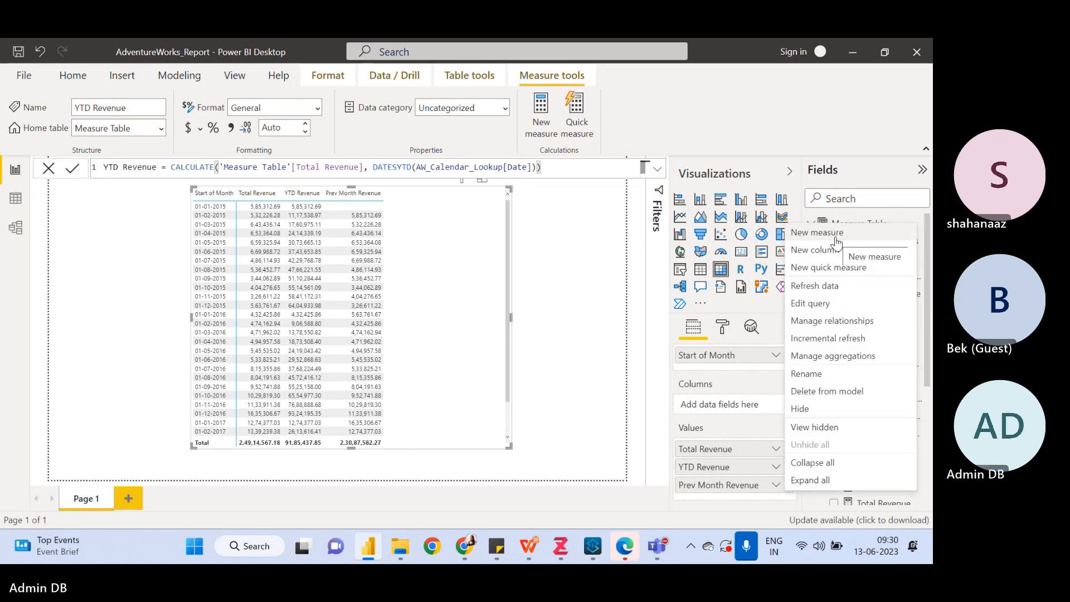
left_click(836, 241)
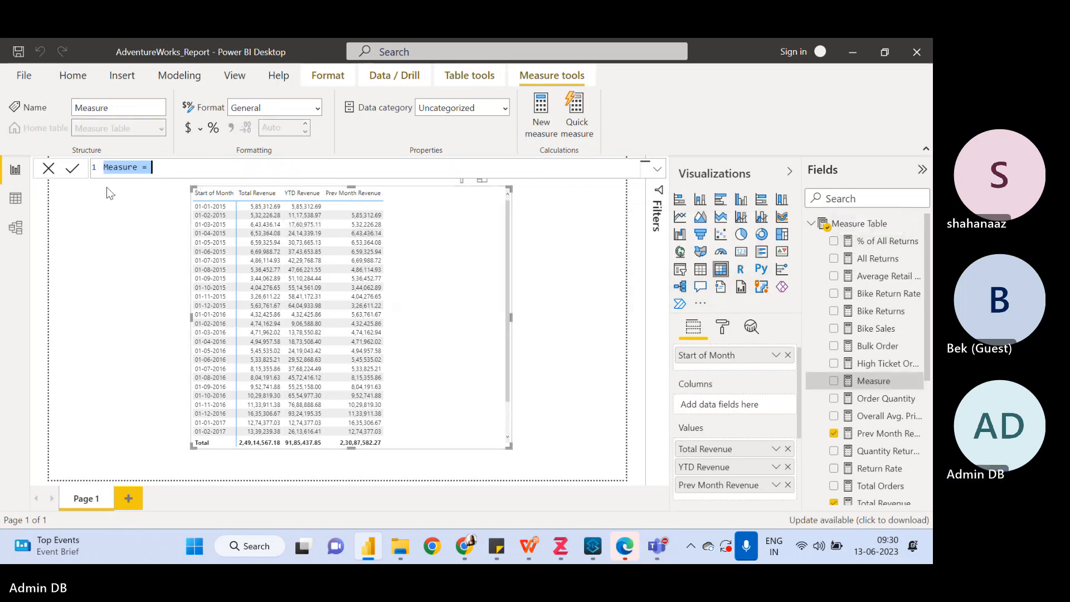
Name the new measure 10-day Rolling Revenue in its formula
type("Running")
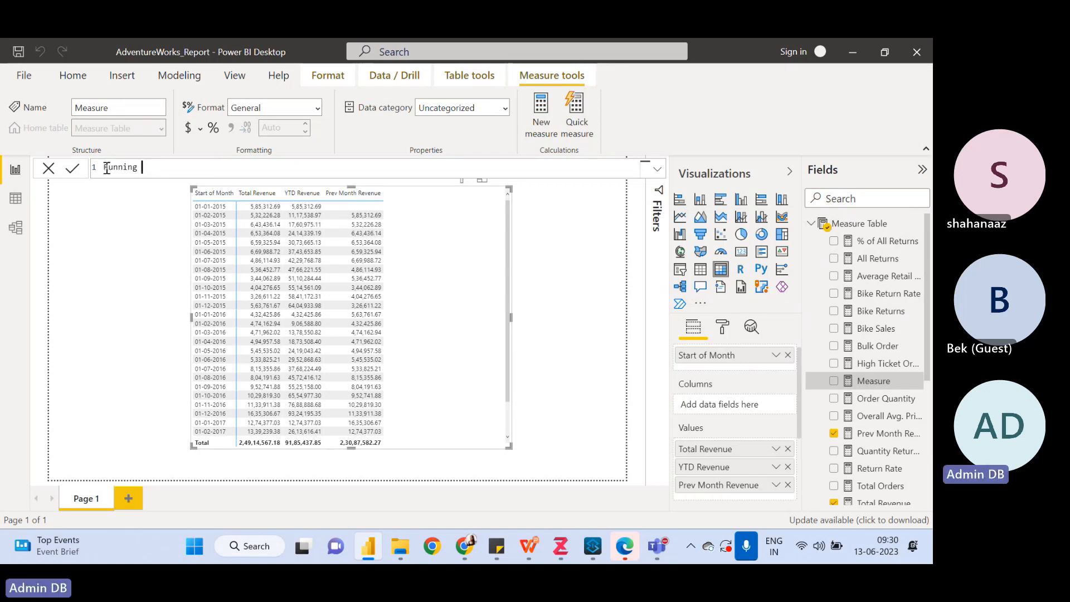
left_click(105, 168)
type("10")
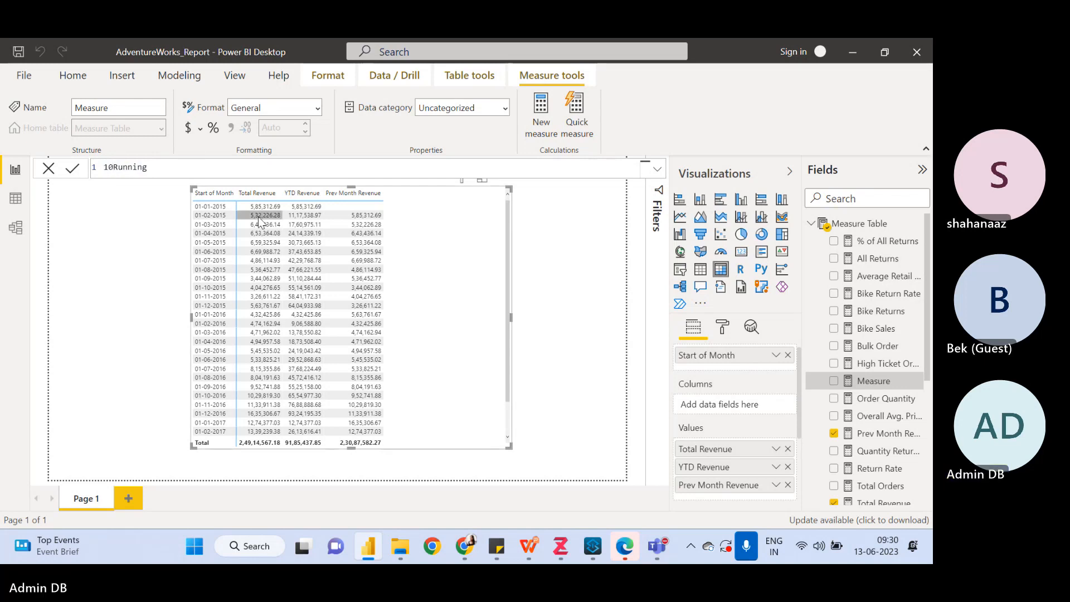
type("-day")
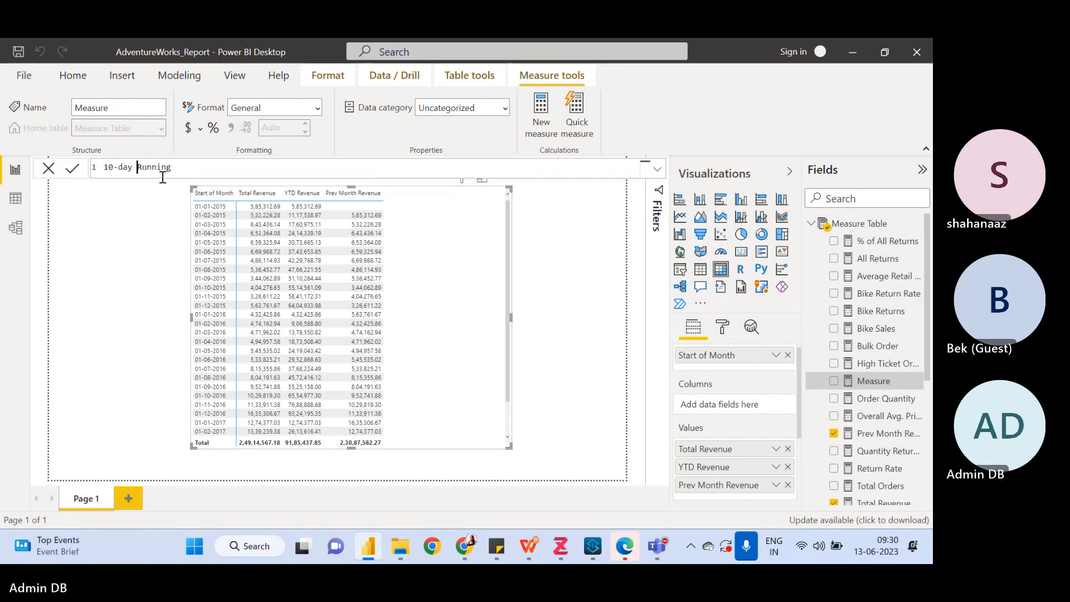
left_click_drag(175, 167, 139, 167)
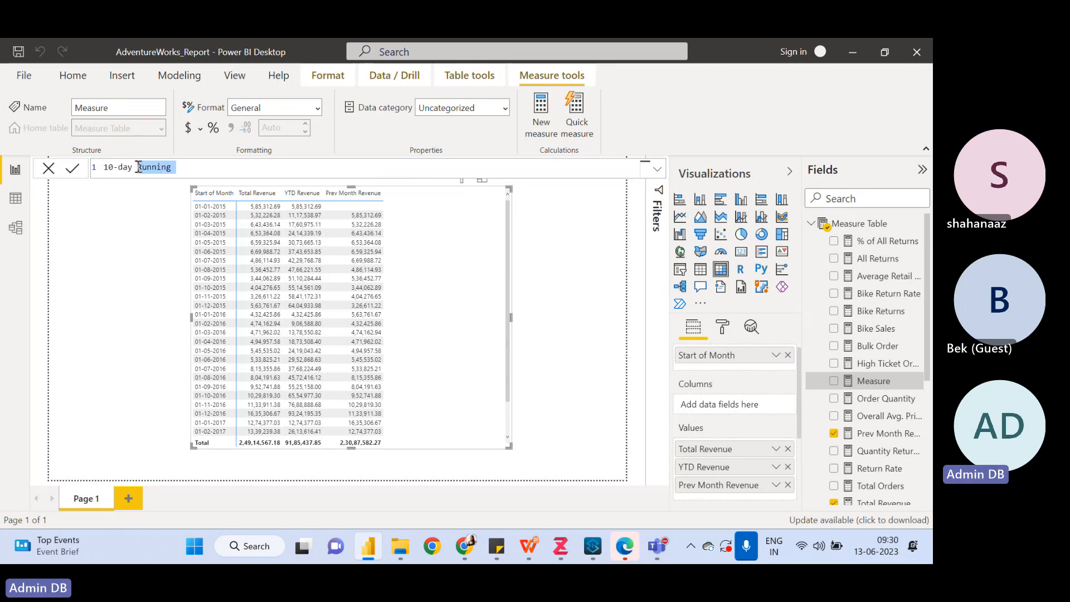
type("Rolling")
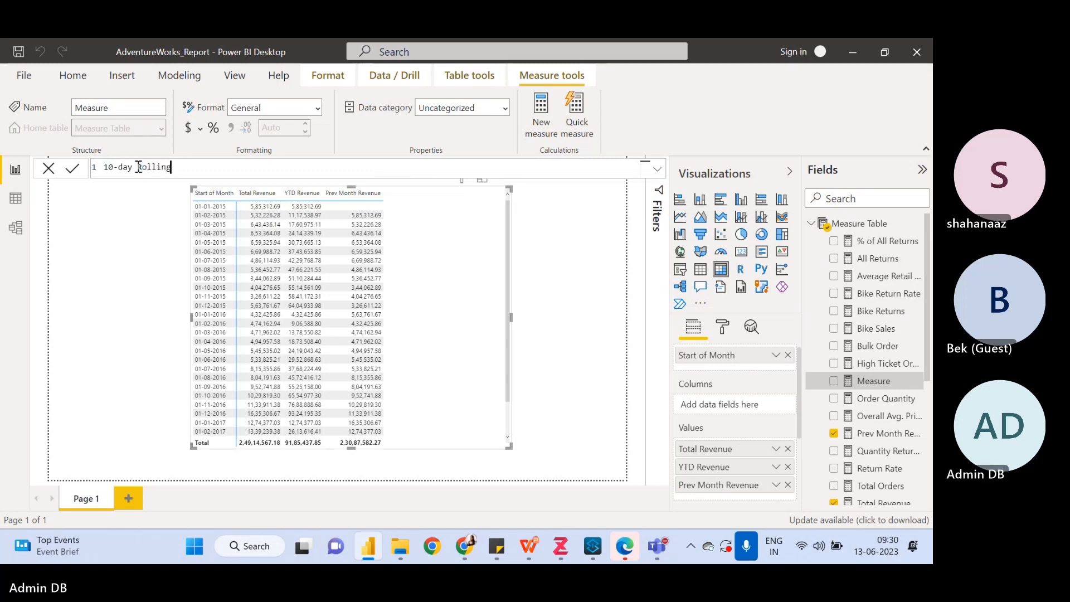
type(" Revenue")
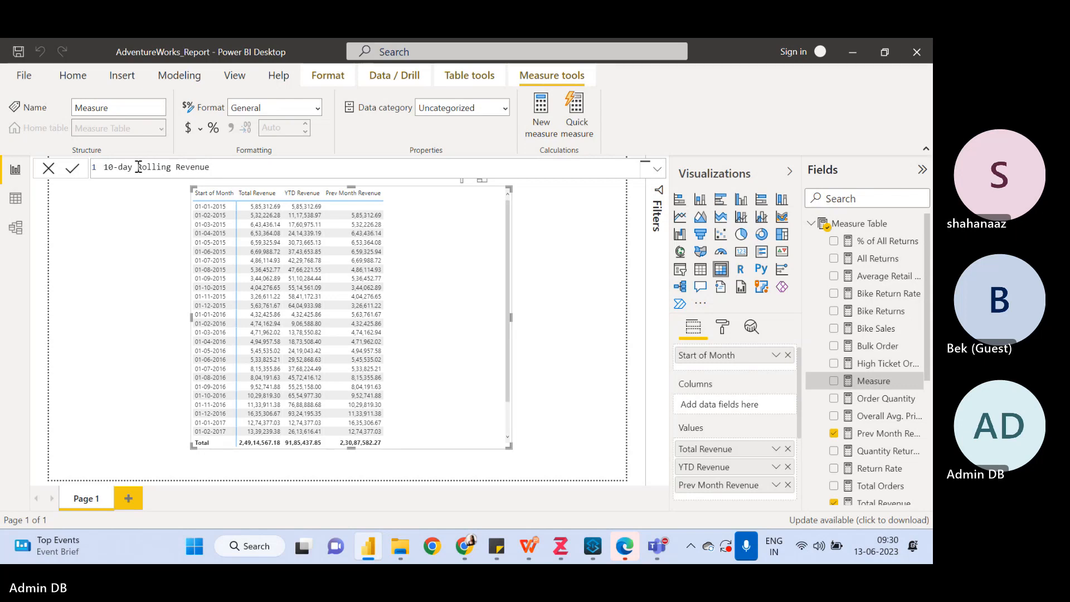
Start the 10-day Rolling Revenue formula with CALCULATE, using 'Measure Table'[Total Revenue] as its expression
type(" = Cal")
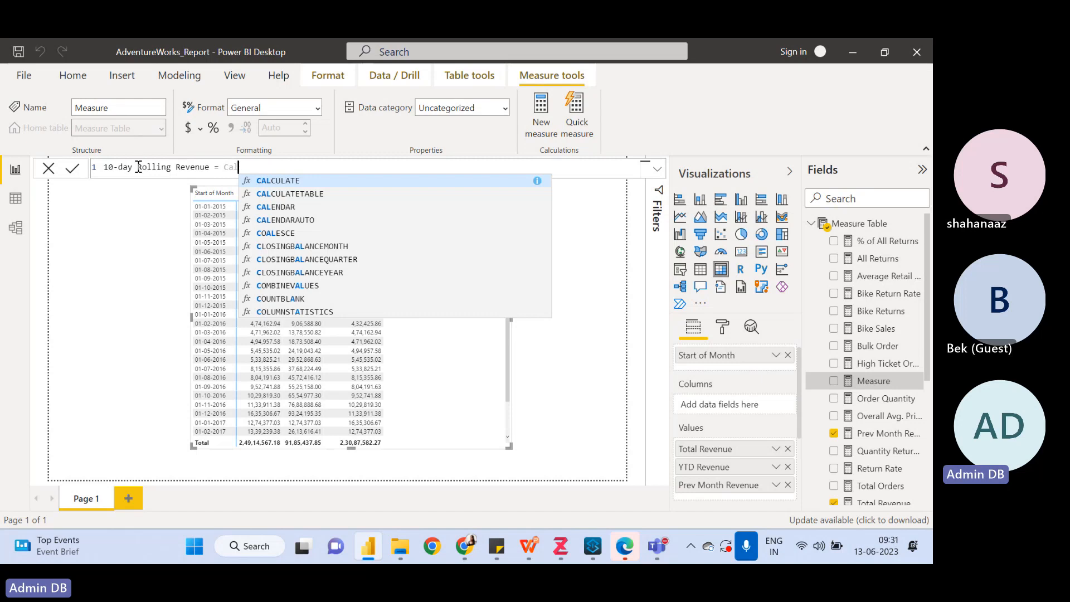
key("Tab")
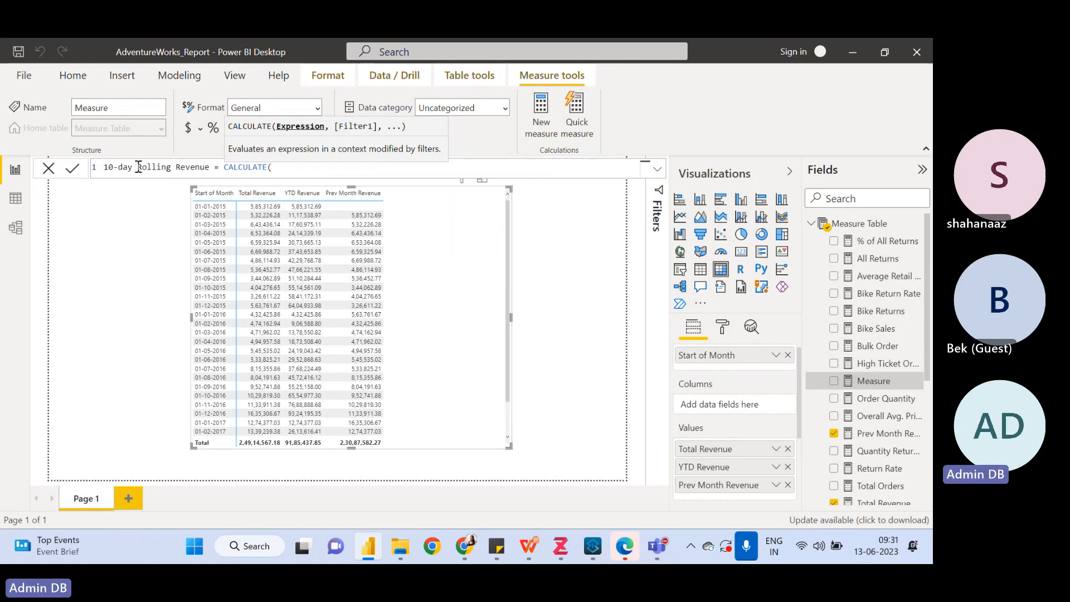
type("Total")
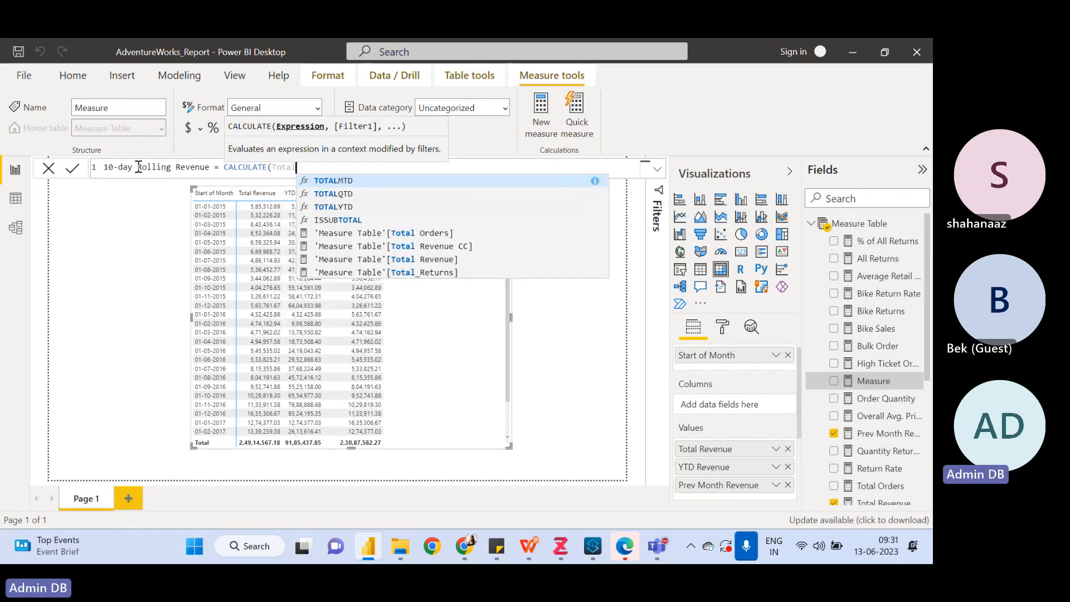
key("Down")
key("Down")
key("Down")
key("Down")
key("Down")
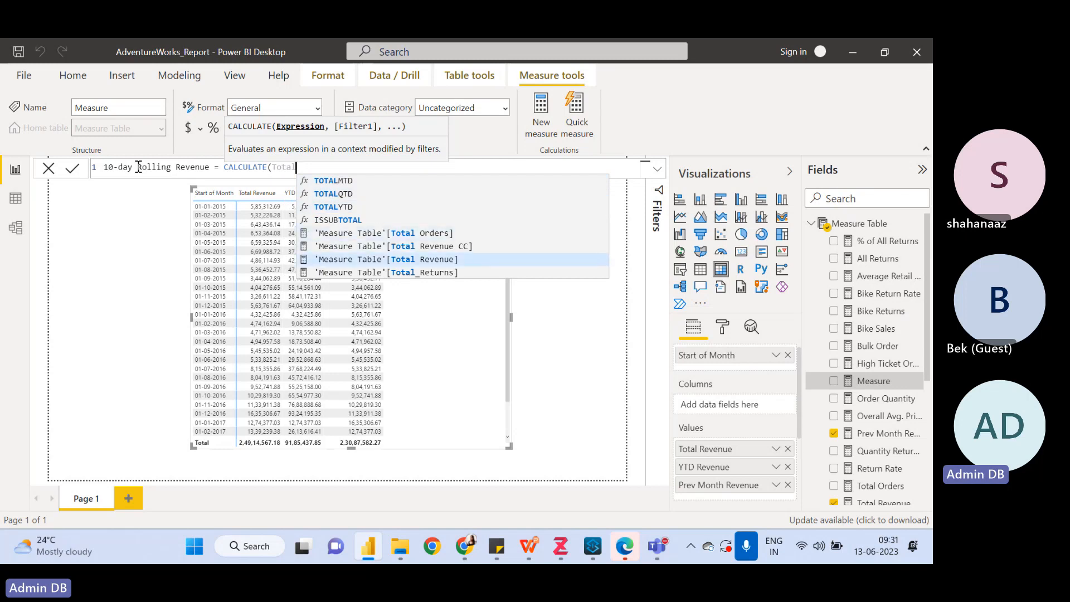
key("Tab")
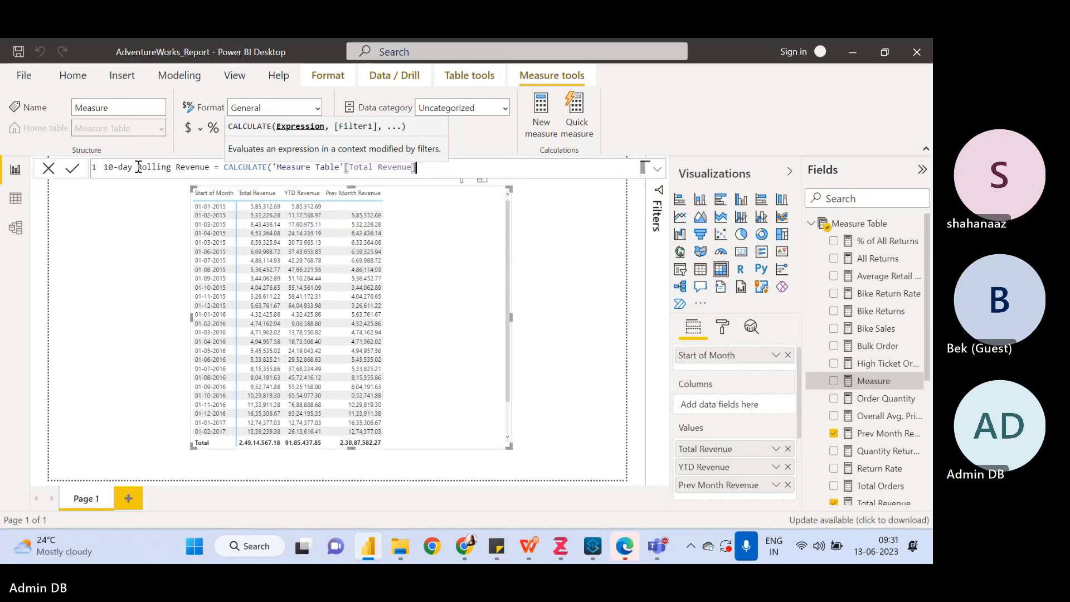
type(",")
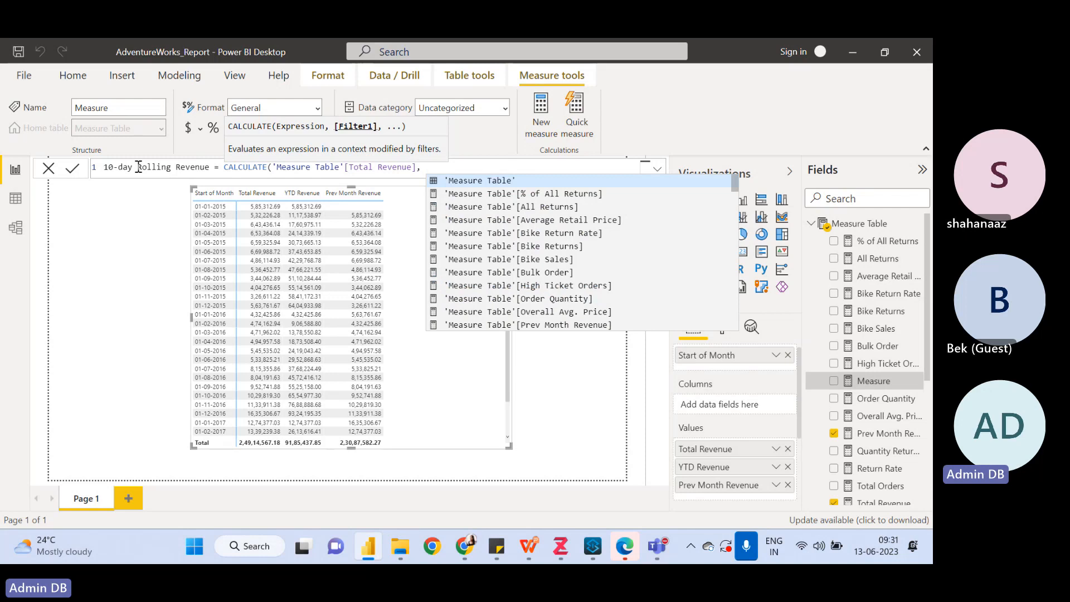
Add a DATESINPERIOD function as the CALCULATE filter, with AW_Calendar_Lookup[Date] as its dates argument
type(" Date")
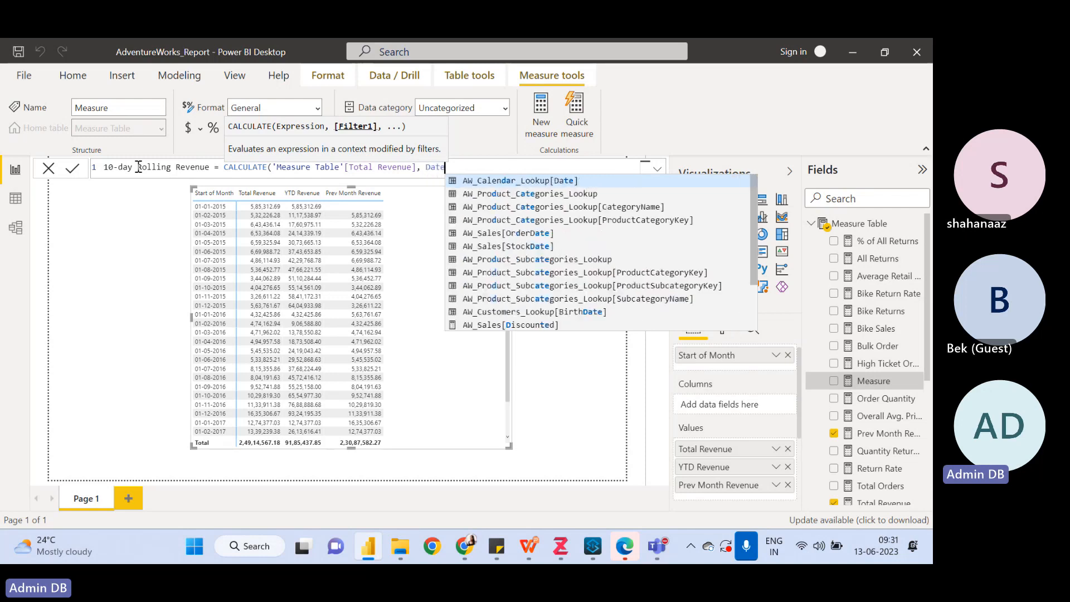
type("s")
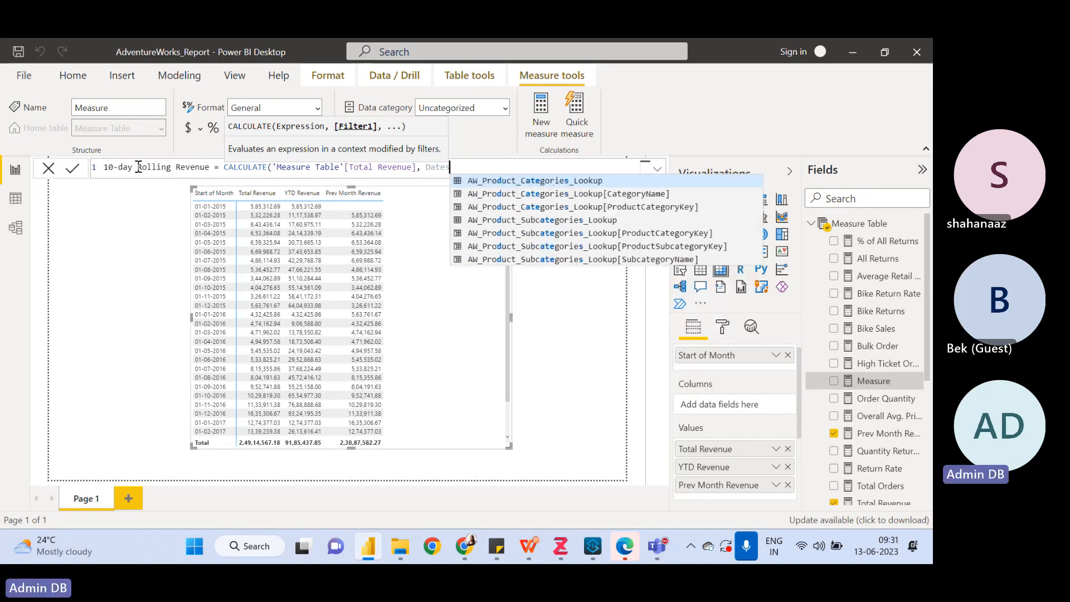
type("in")
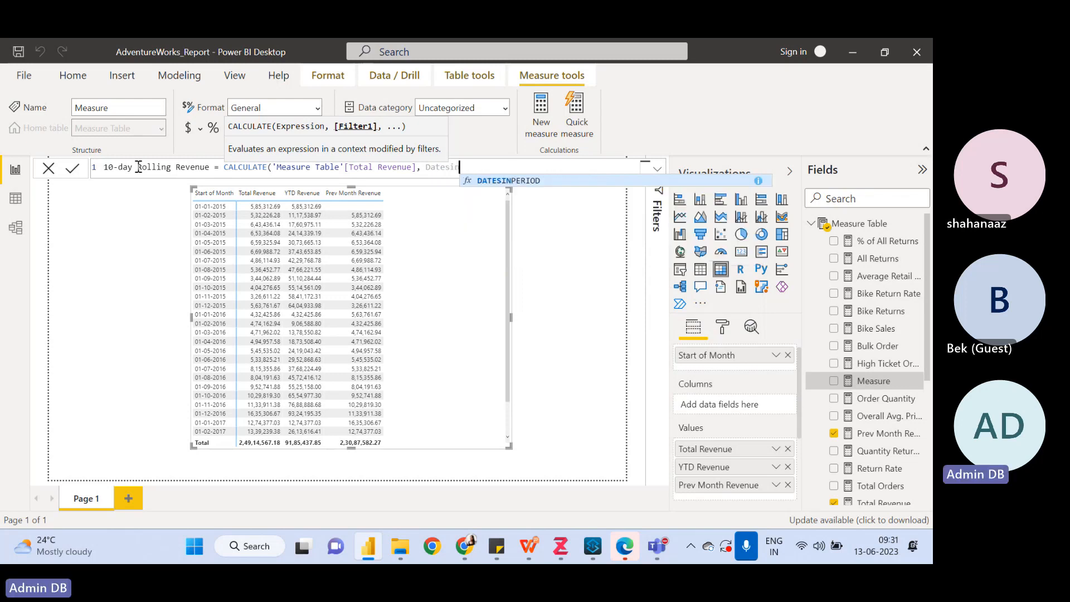
key("Tab")
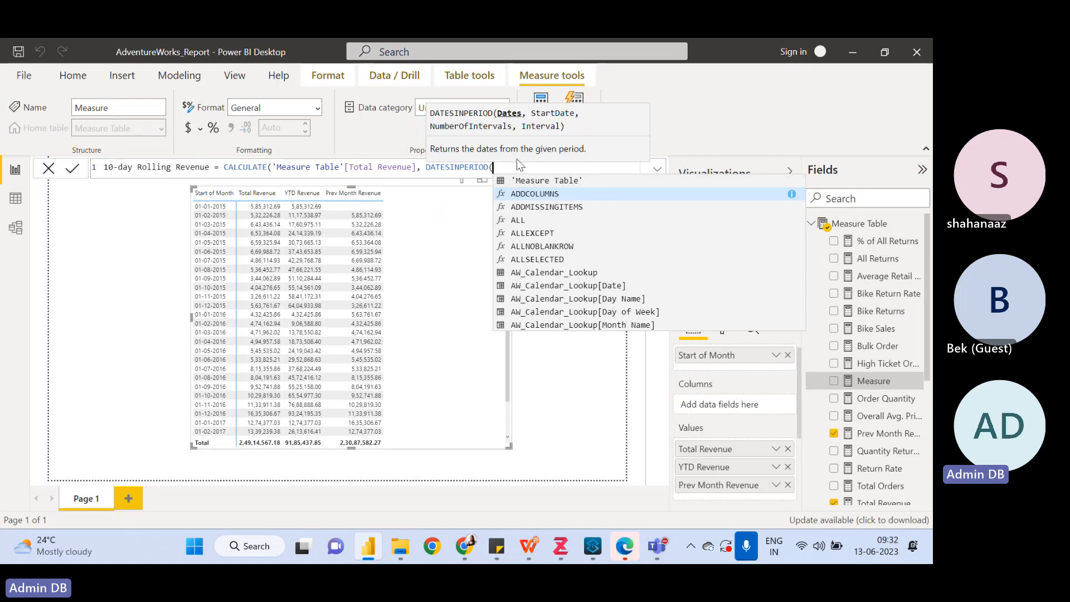
type("calender")
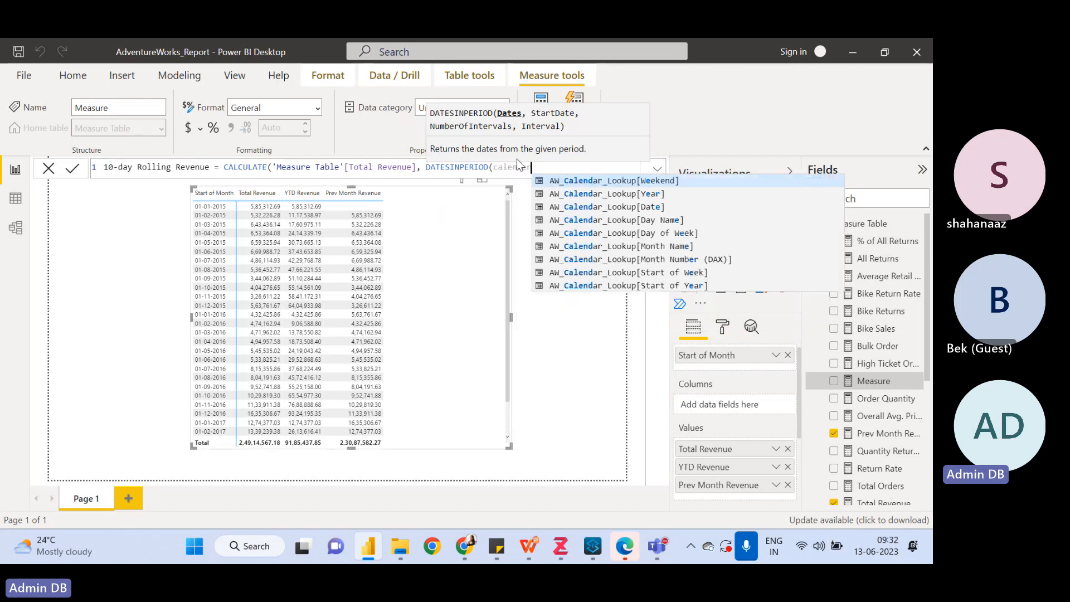
key("Down")
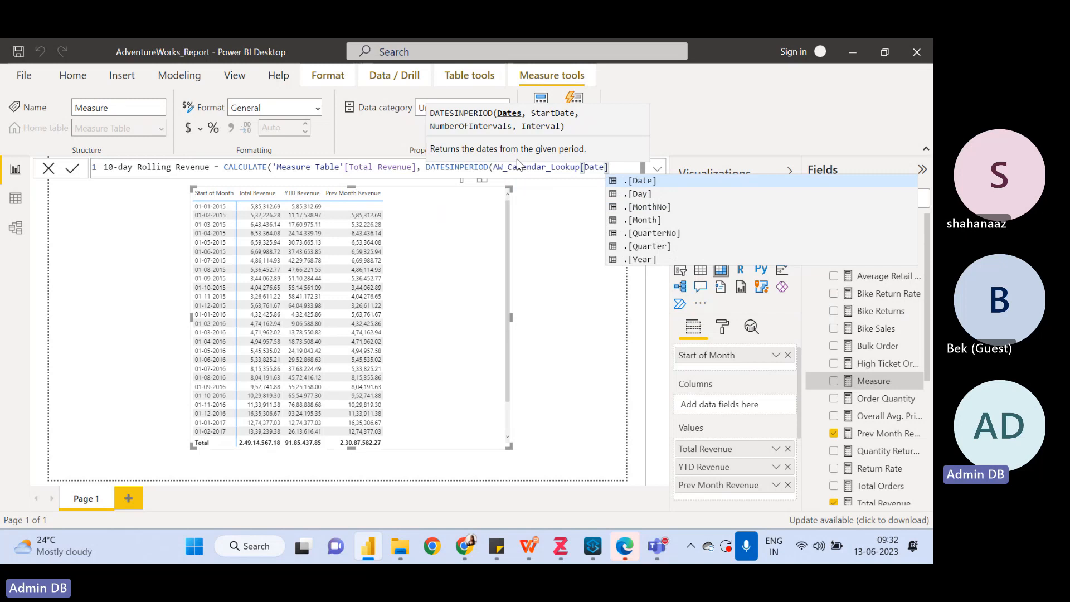
type(", ")
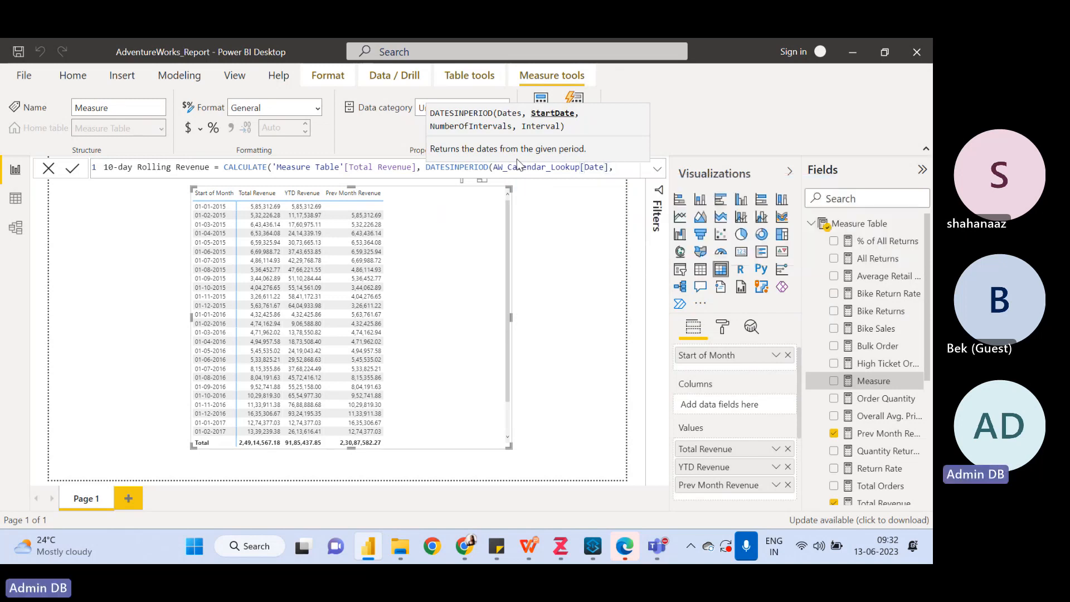
Enter MAX(AW_Calendar_Lookup[Date]) as the start date argument of DATESINPERIOD in the 10-day Rolling Revenue formula
type("Ma")
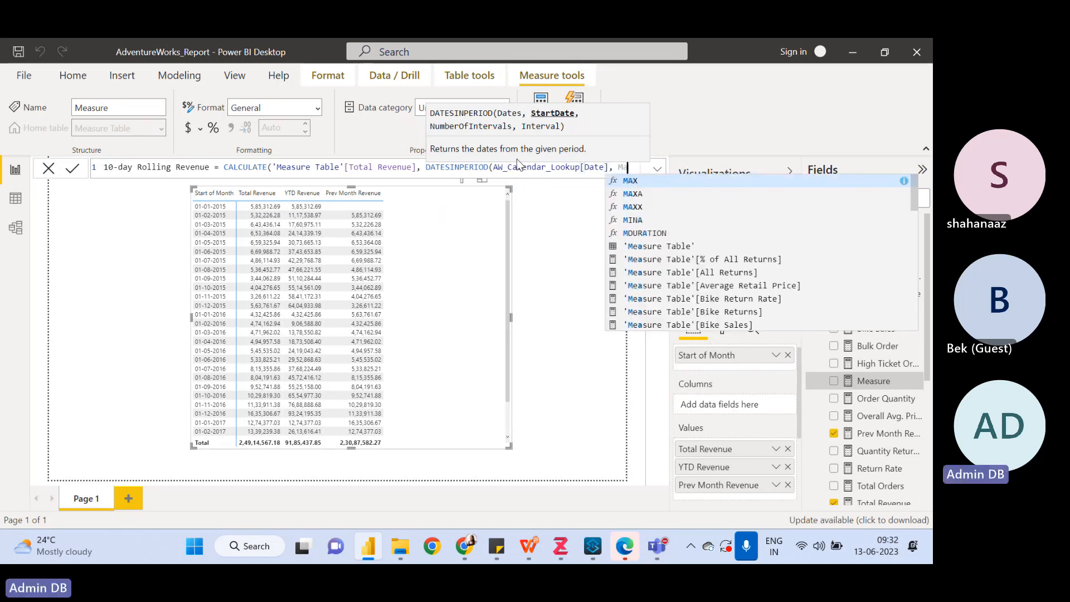
type("x(")
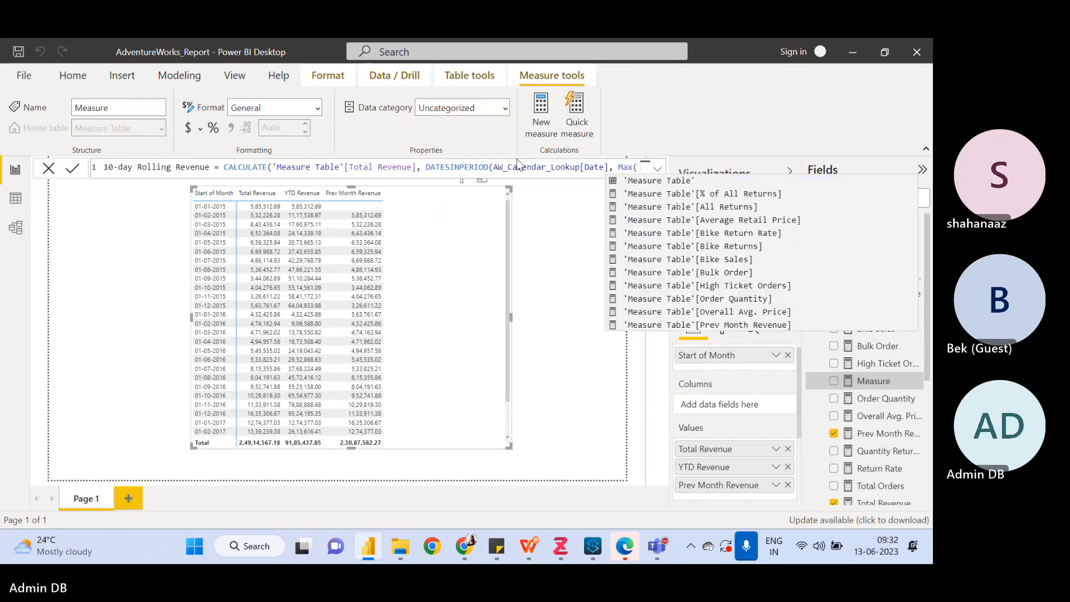
type("cale")
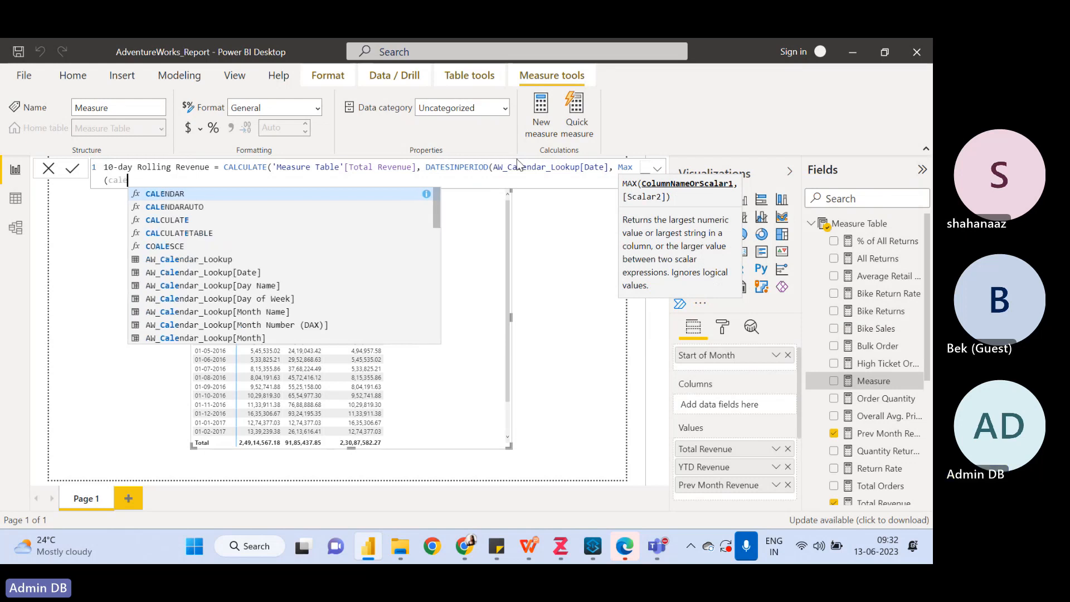
type("nde")
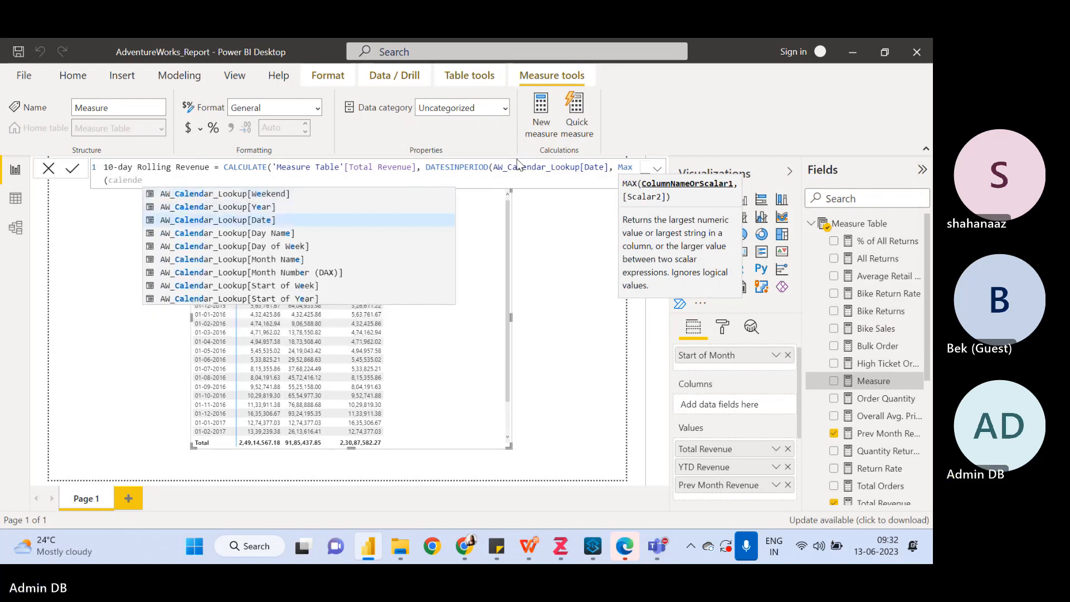
key("Tab")
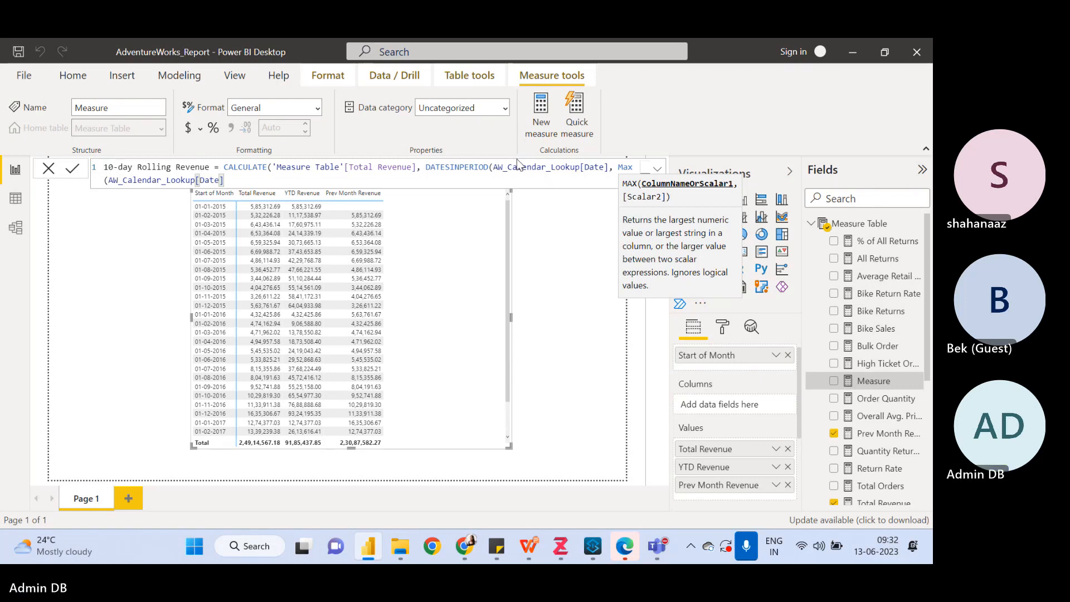
type(",")
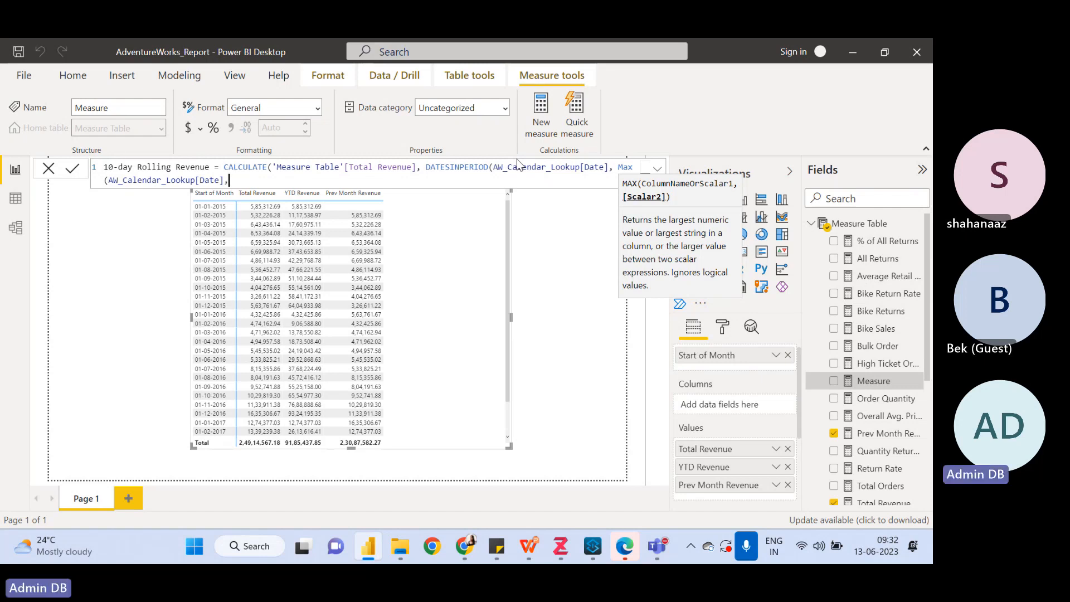
key("BackSpace")
key("BackSpace")
type("),")
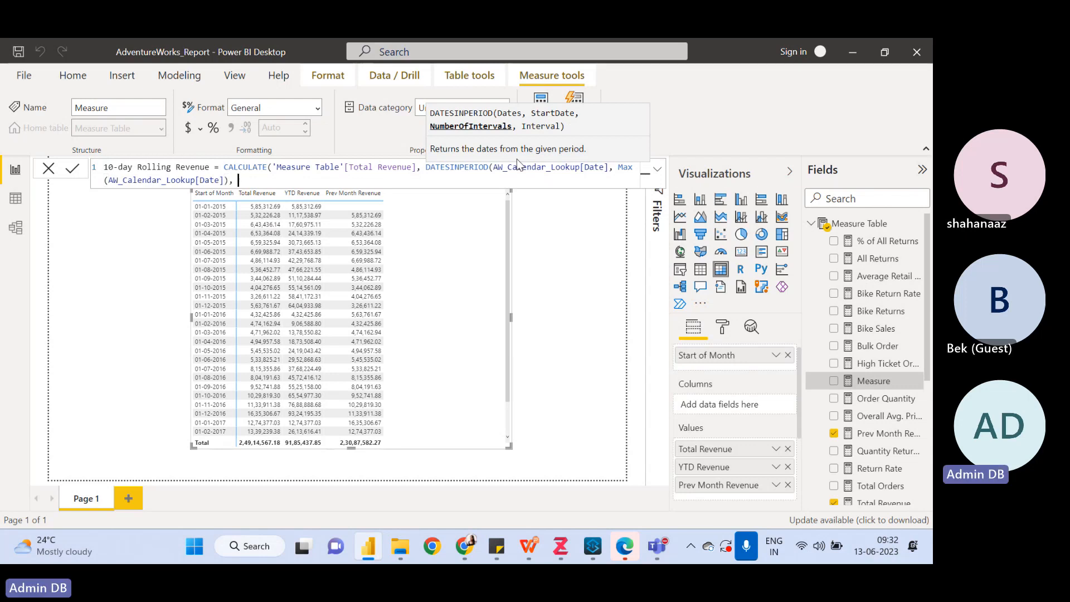
Complete DATESINPERIOD with -10 intervals of DAY, close the CALCULATE formula and commit the measure
type(" -10,")
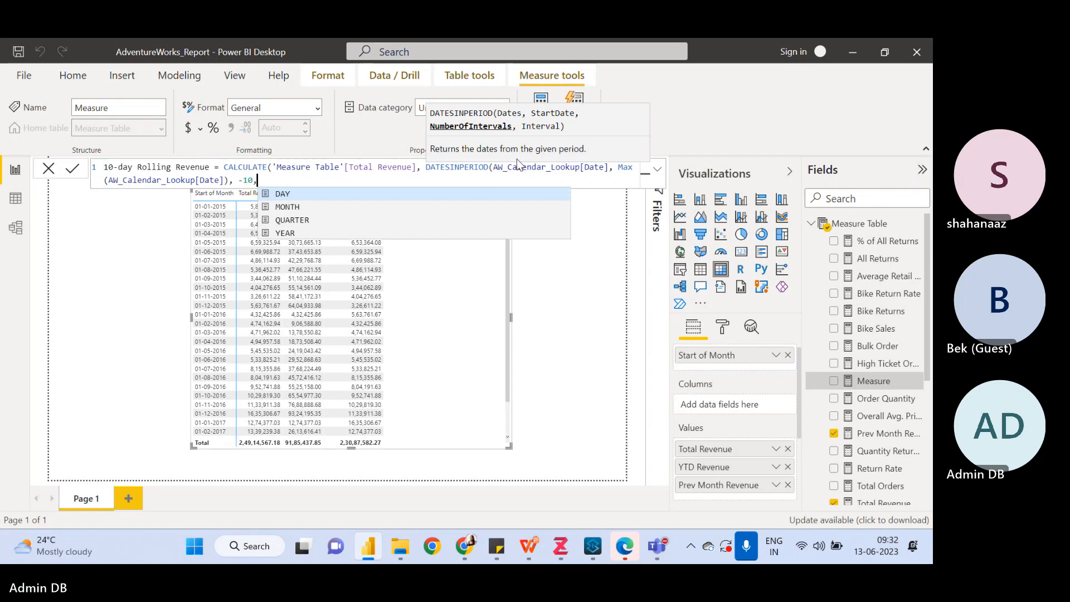
key("BackSpace")
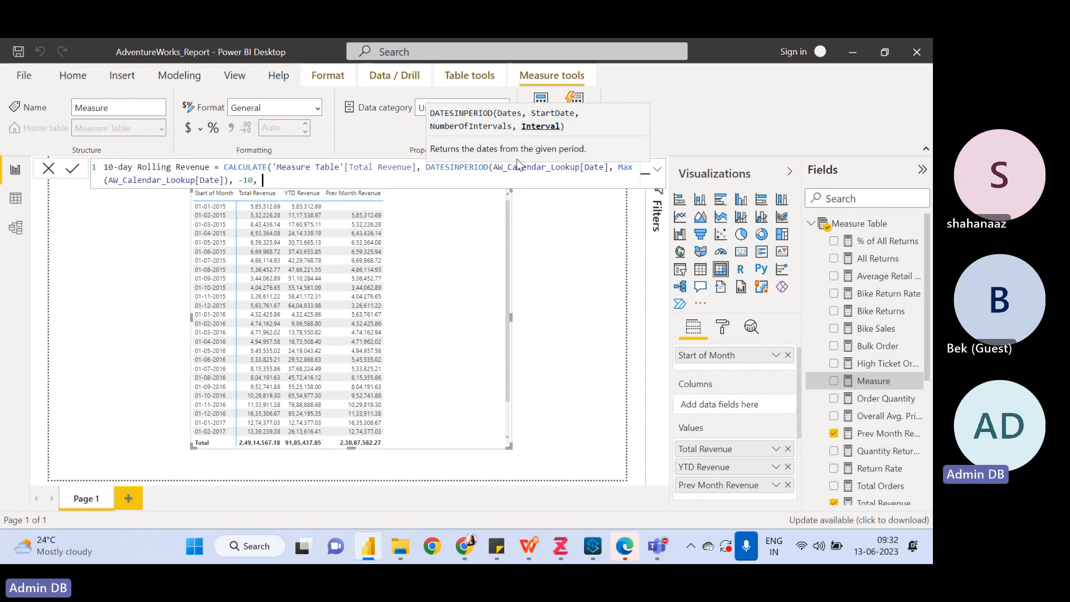
type(",")
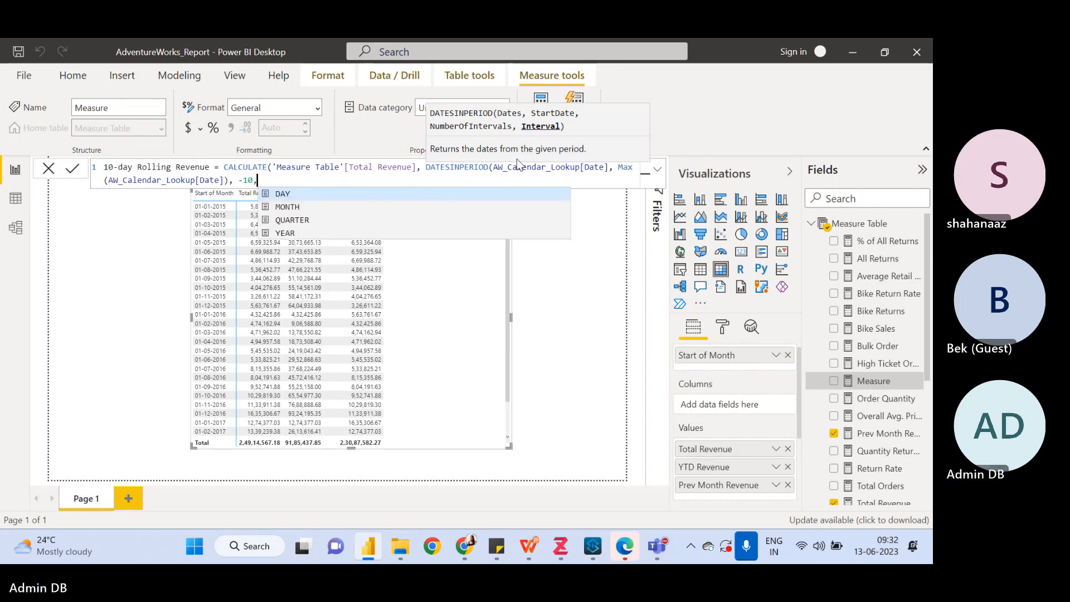
left_click(288, 197)
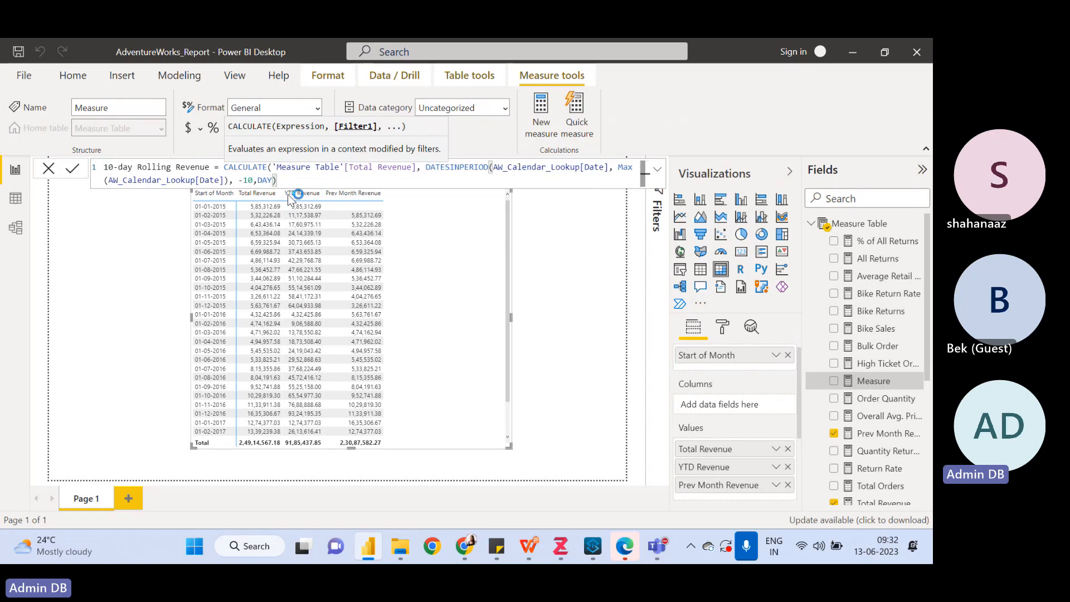
type(")")
key("Return")
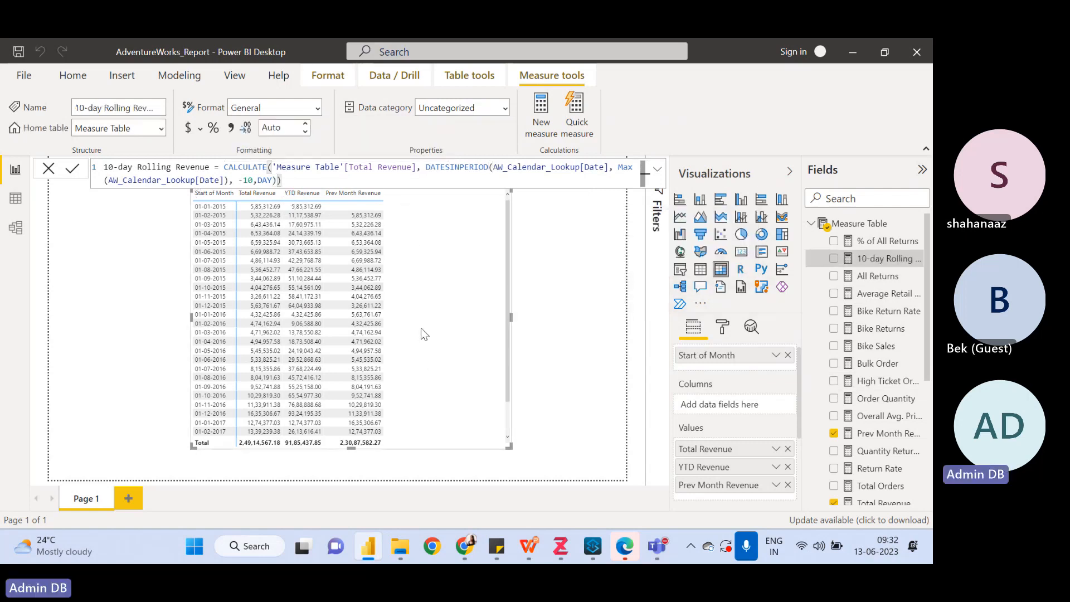
Remove Start of Month, YTD Revenue and Prev Month Revenue from the matrix, and add 10-day Rolling Revenue to its values
left_click(788, 355)
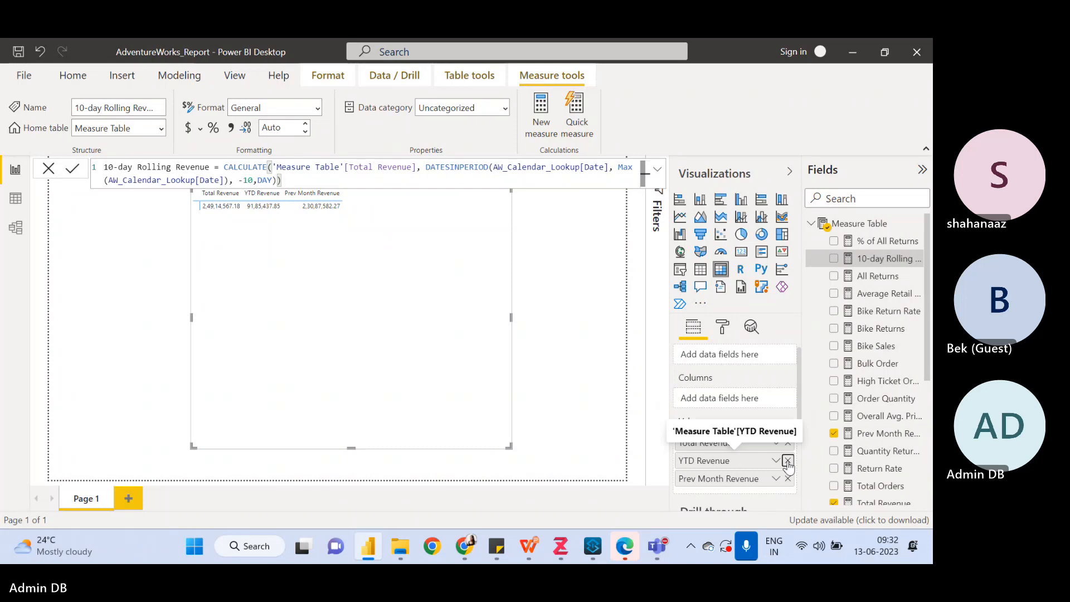
left_click(787, 459)
left_click(788, 460)
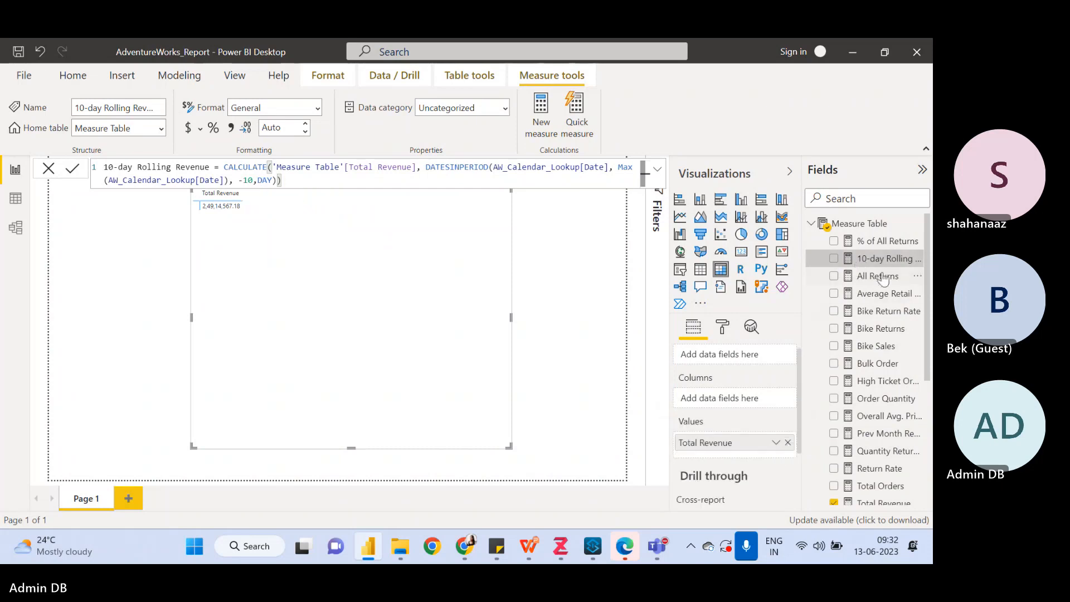
left_click_drag(860, 262, 732, 453)
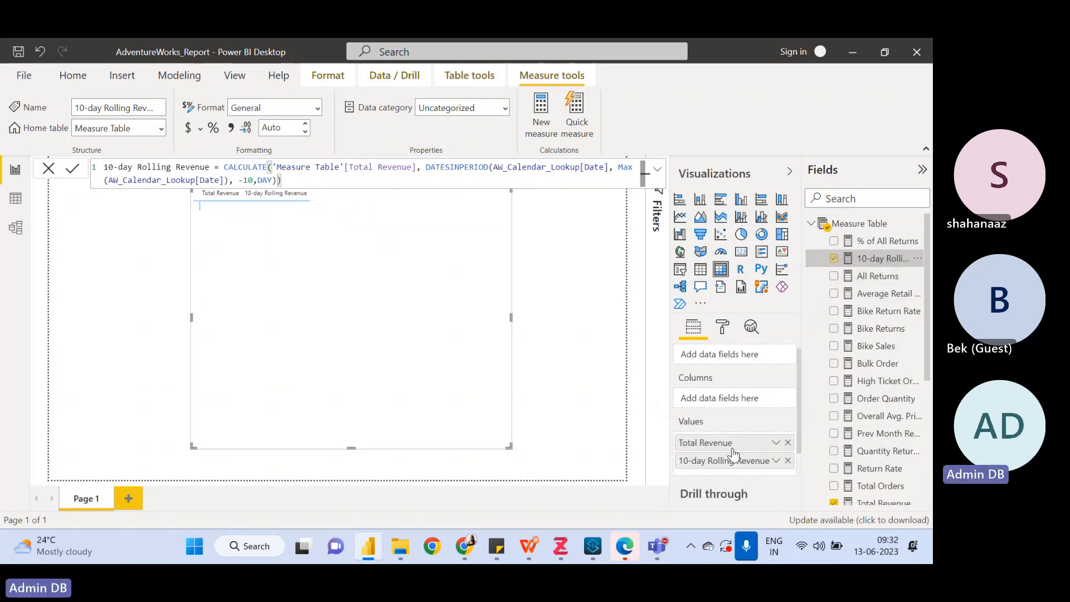
Add AW_Calendar_Lookup's Date to the matrix rows as plain dates instead of a hierarchy, and make the matrix taller
left_click(812, 223)
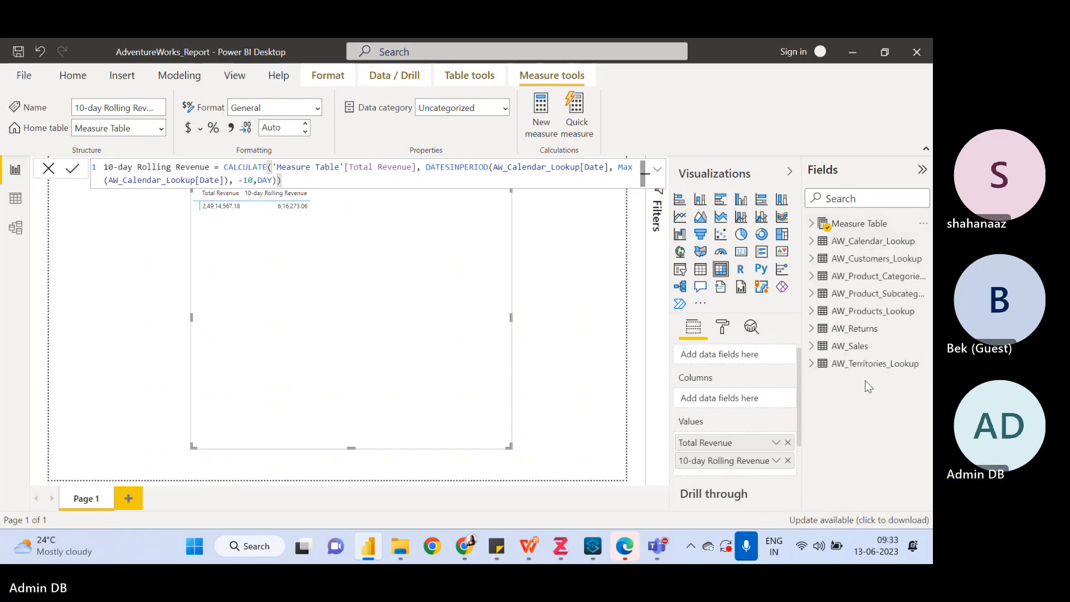
left_click(811, 240)
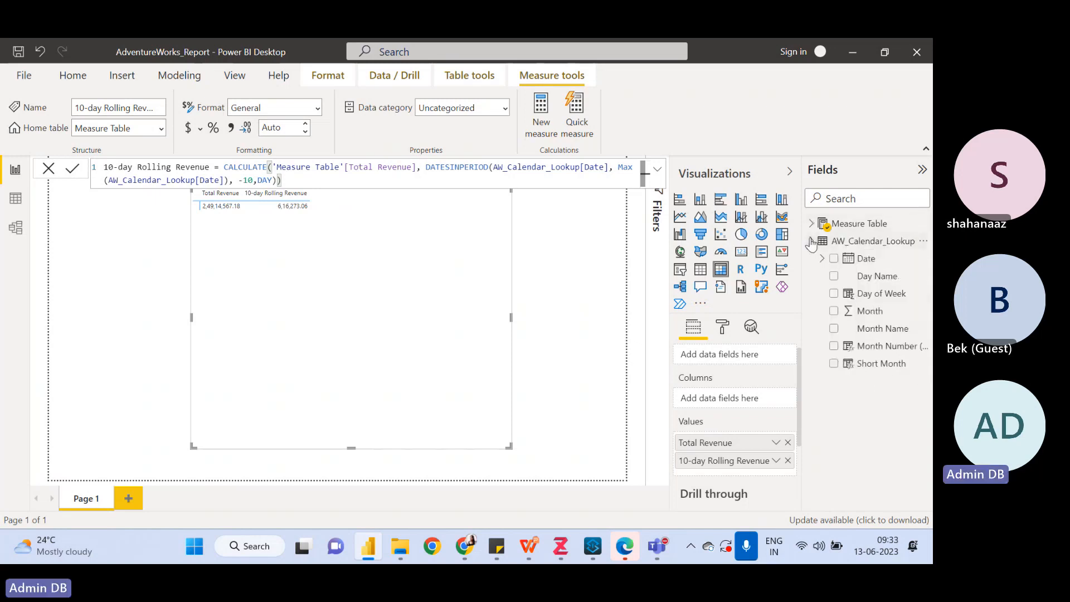
left_click_drag(864, 258, 727, 354)
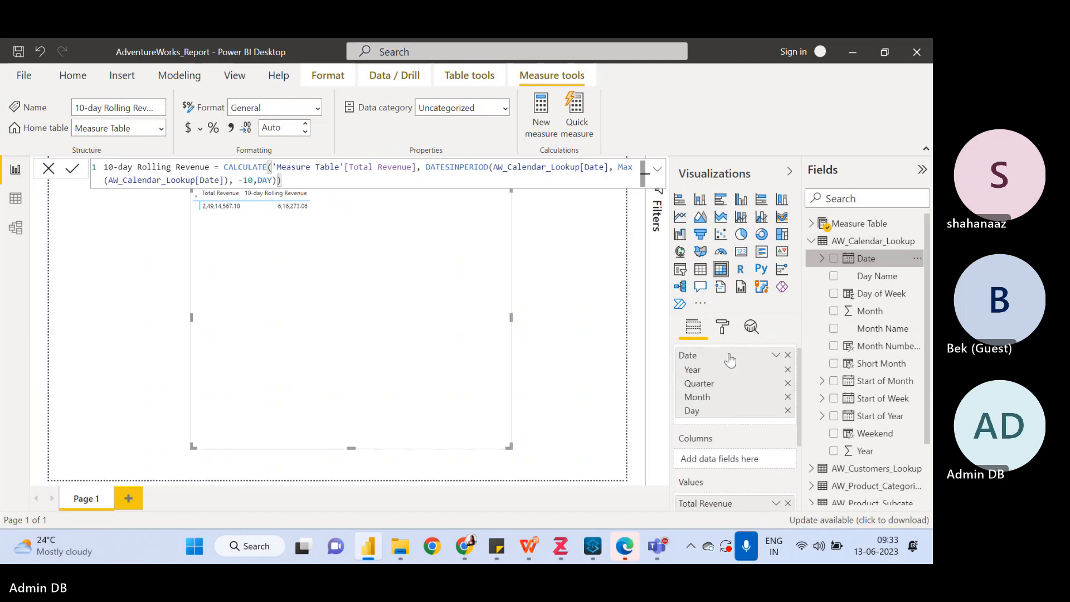
left_click(777, 356)
left_click(821, 431)
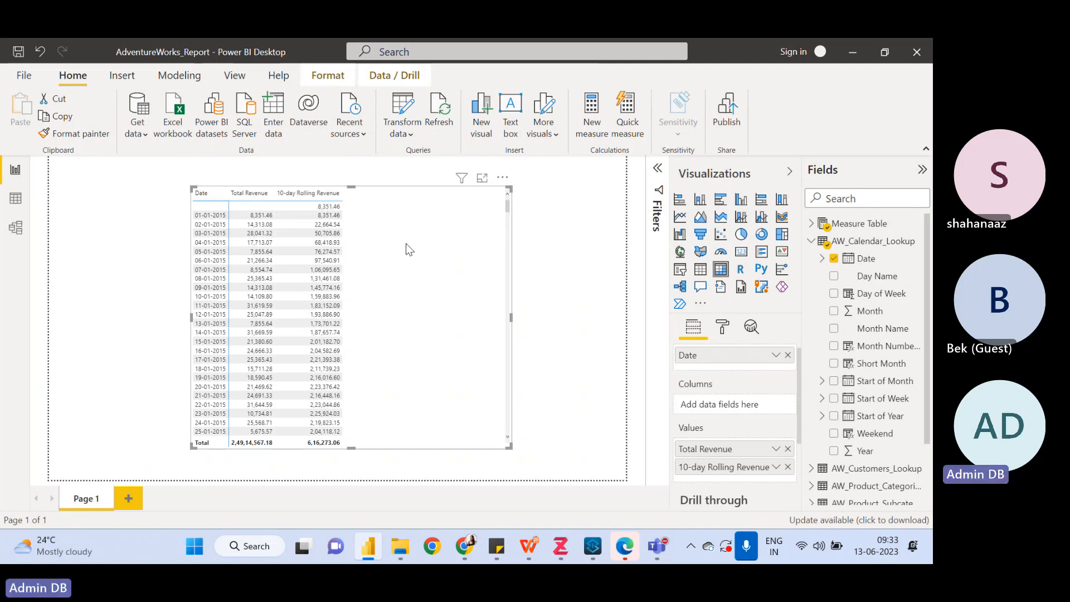
left_click_drag(353, 186, 353, 168)
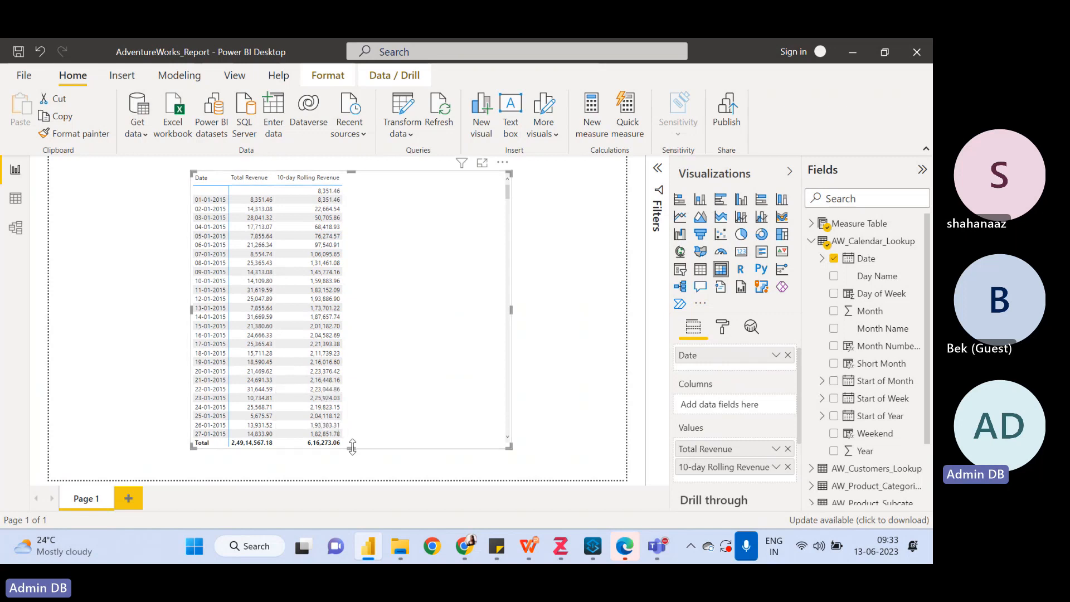
left_click_drag(352, 445, 352, 471)
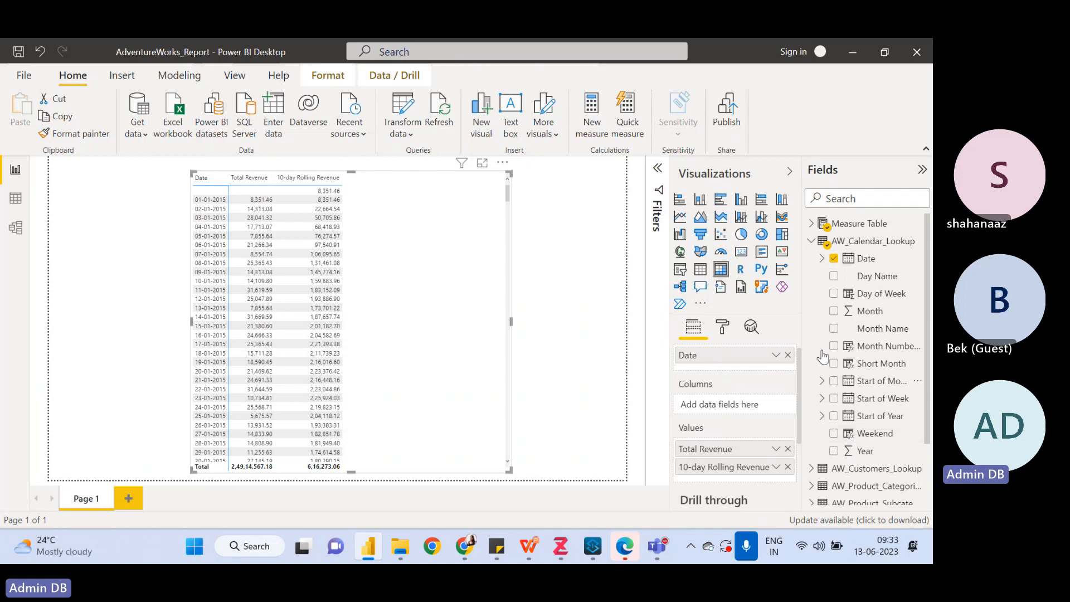
Change the DATESINPERIOD interval in the 10-day Rolling Revenue measure to -1, MONTH and commit the formula
left_click(811, 241)
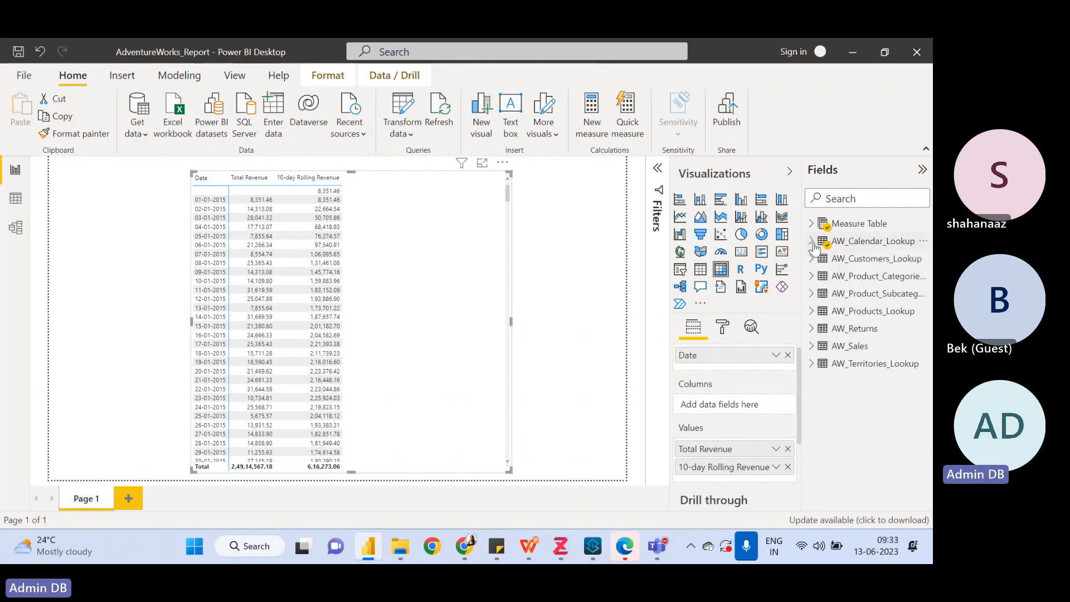
left_click(810, 223)
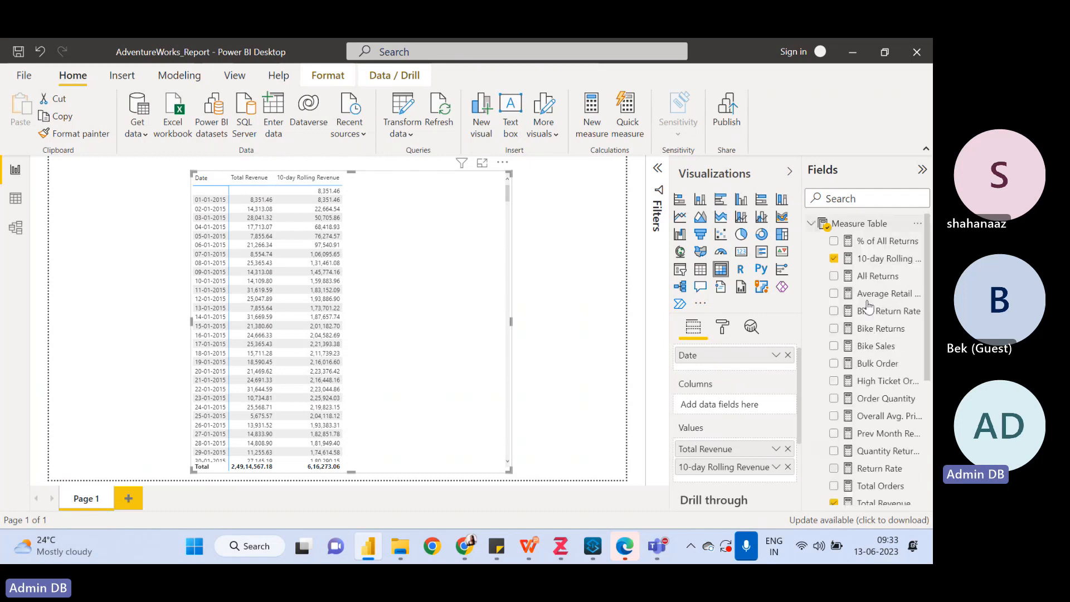
left_click(878, 263)
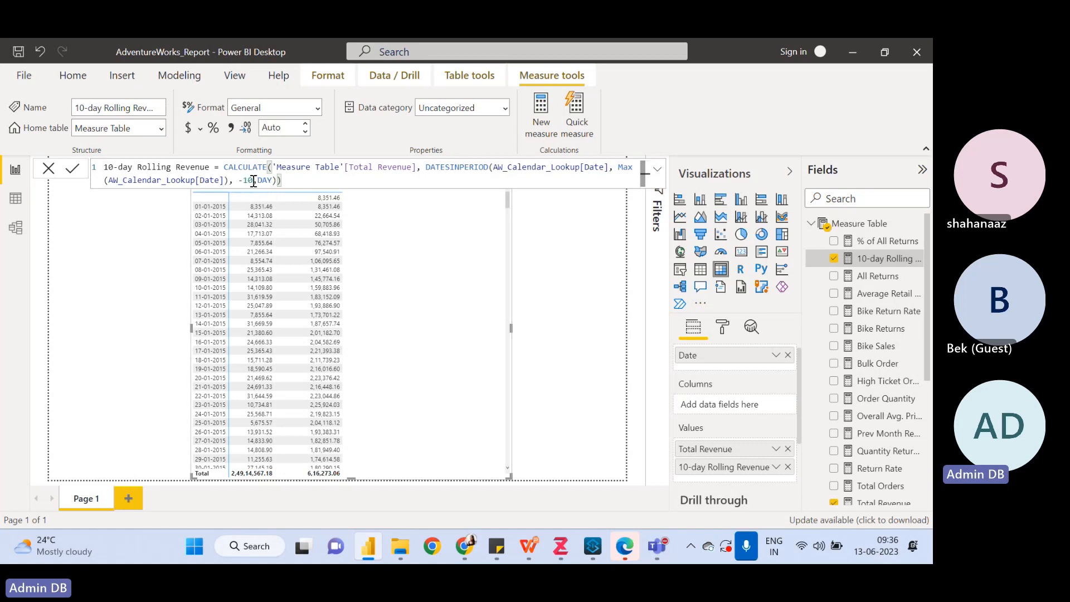
left_click_drag(254, 180, 239, 180)
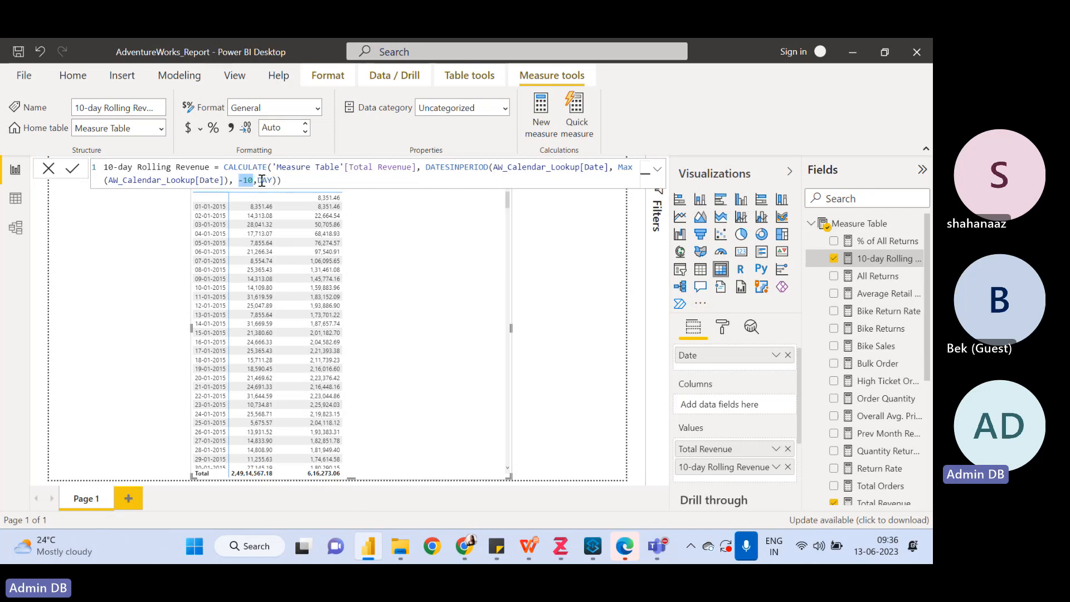
left_click_drag(272, 181, 239, 180)
type("-1, ")
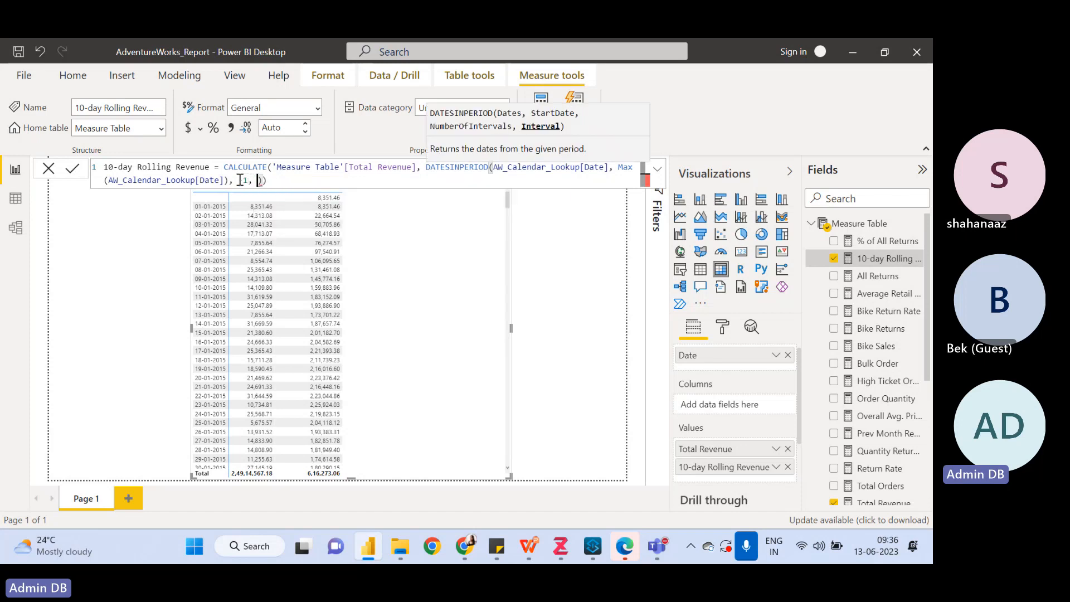
type("MONTH")
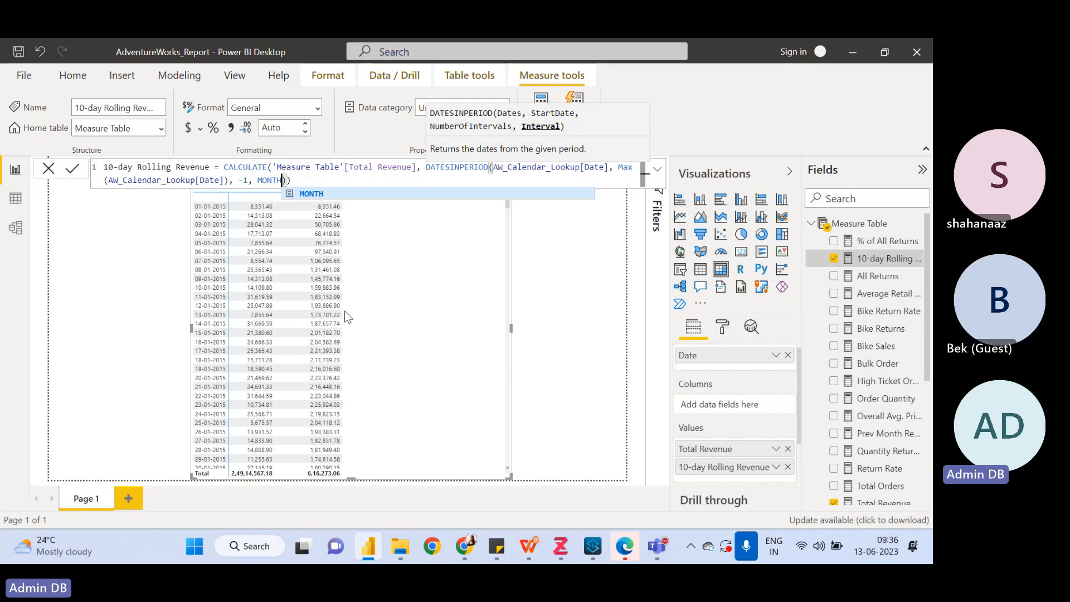
left_click(348, 185)
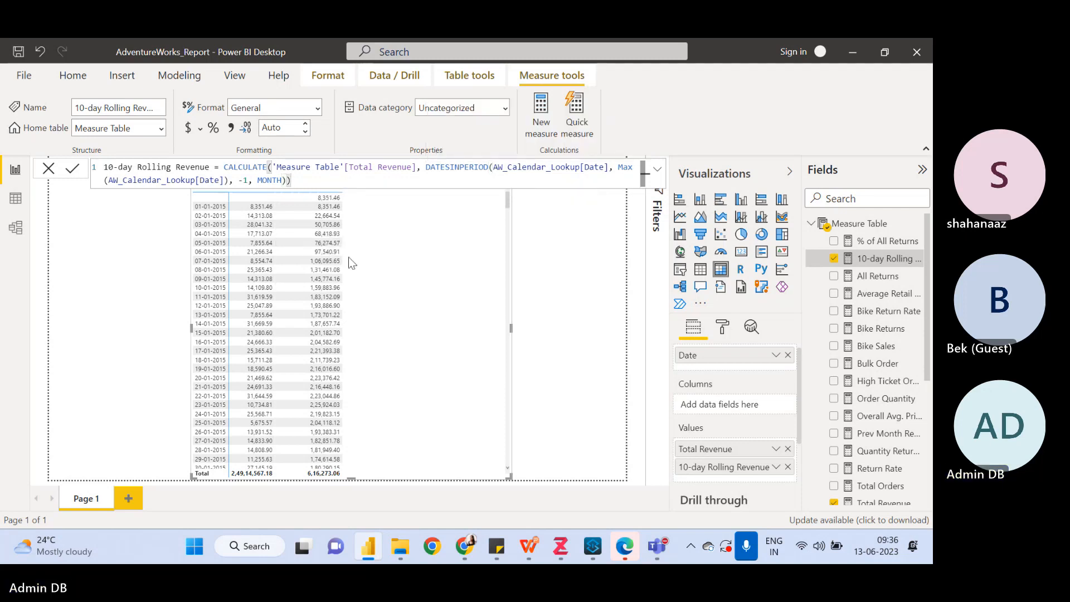
key("Return")
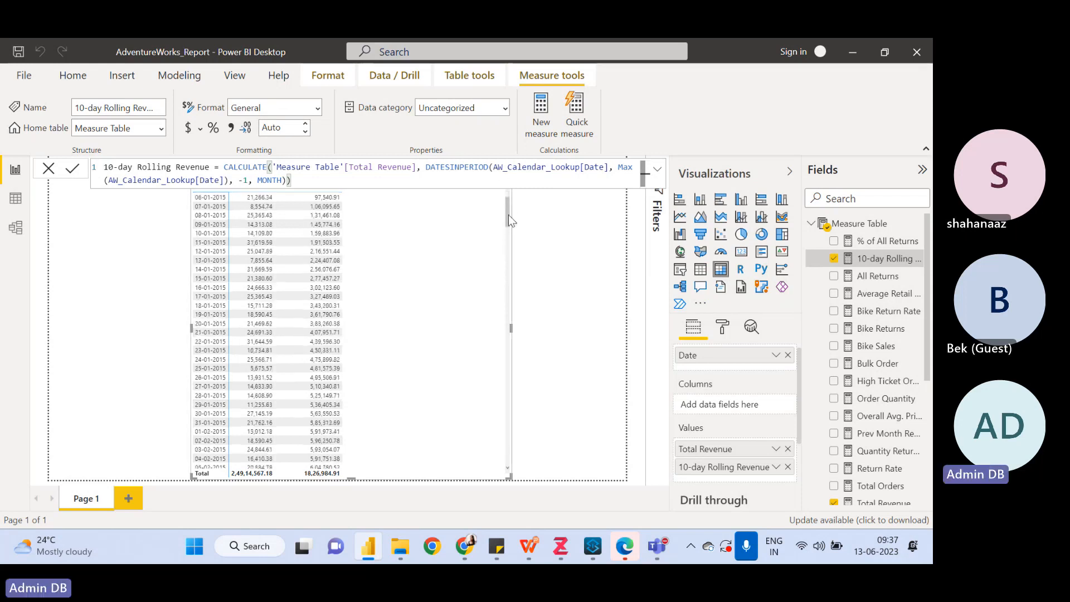
Examine the matrix's daily and rolling revenue values around the 01-02-2015 row
scroll(508, 215, "down", 4)
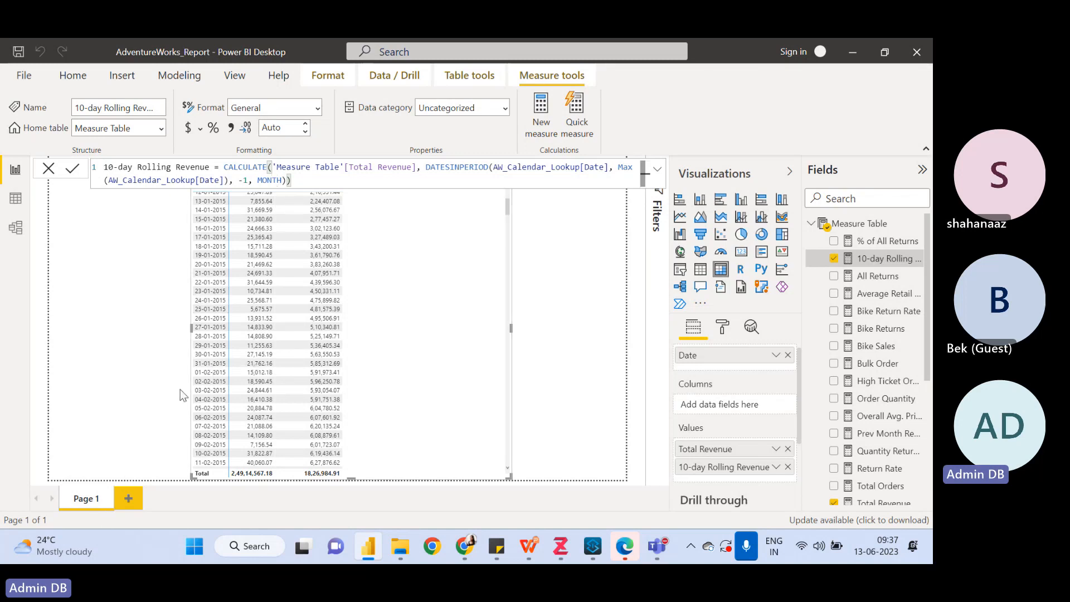
left_click(200, 356)
left_click(202, 357)
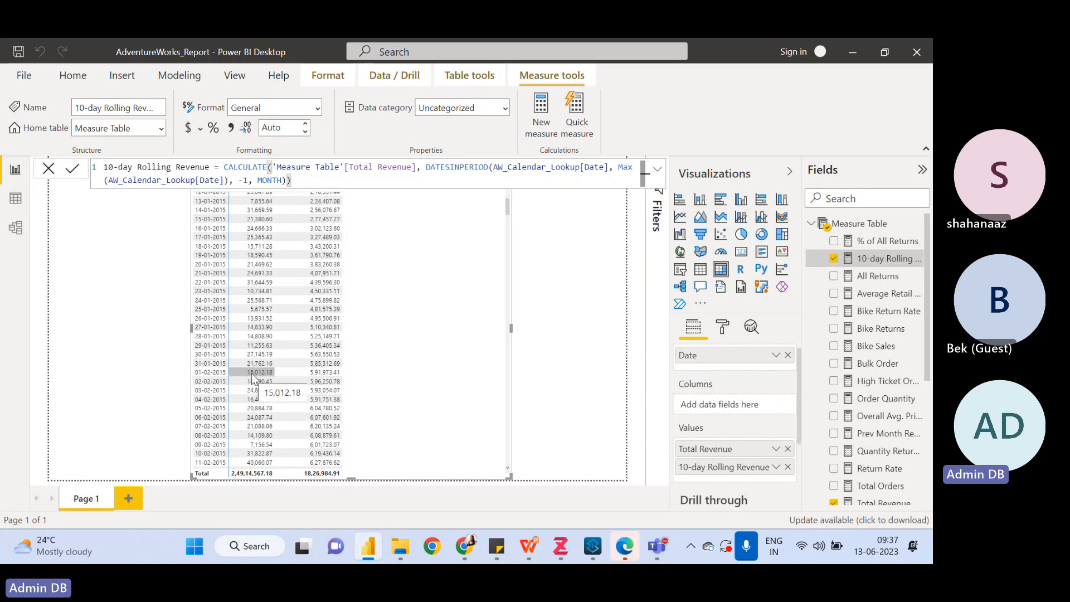
left_click(252, 373)
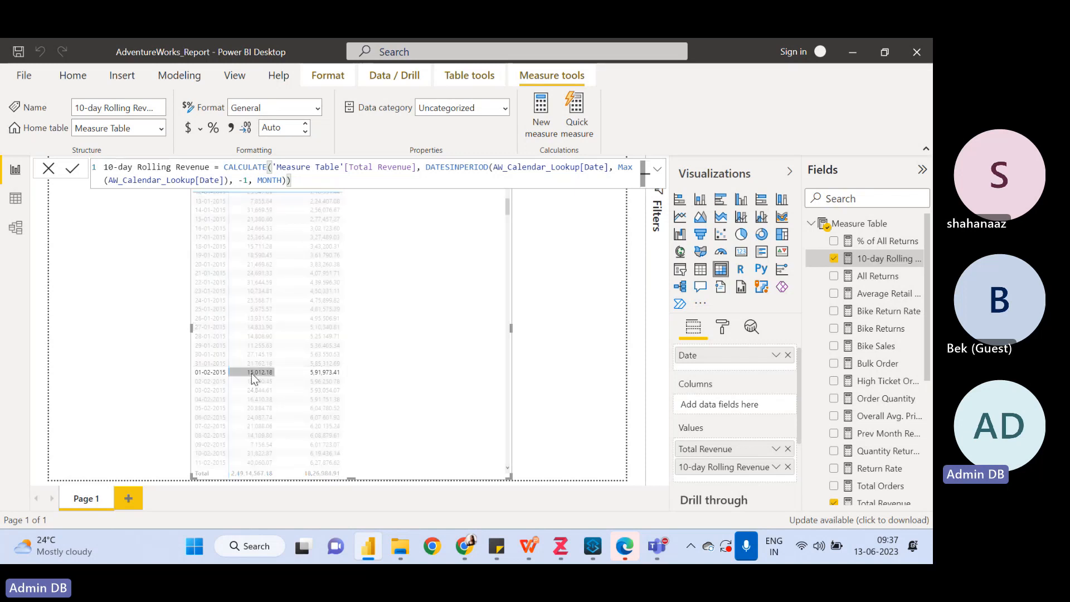
left_click(252, 372)
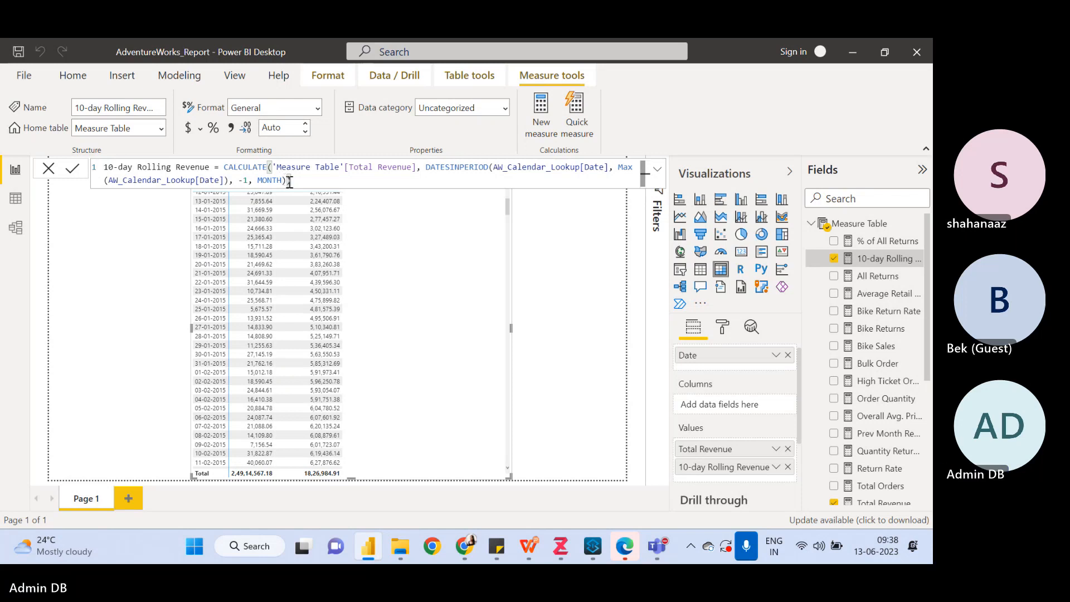
Change the DATESINPERIOD interval in the 10-day Rolling Revenue measure to -10, DAY and commit the formula
left_click_drag(285, 182, 249, 181)
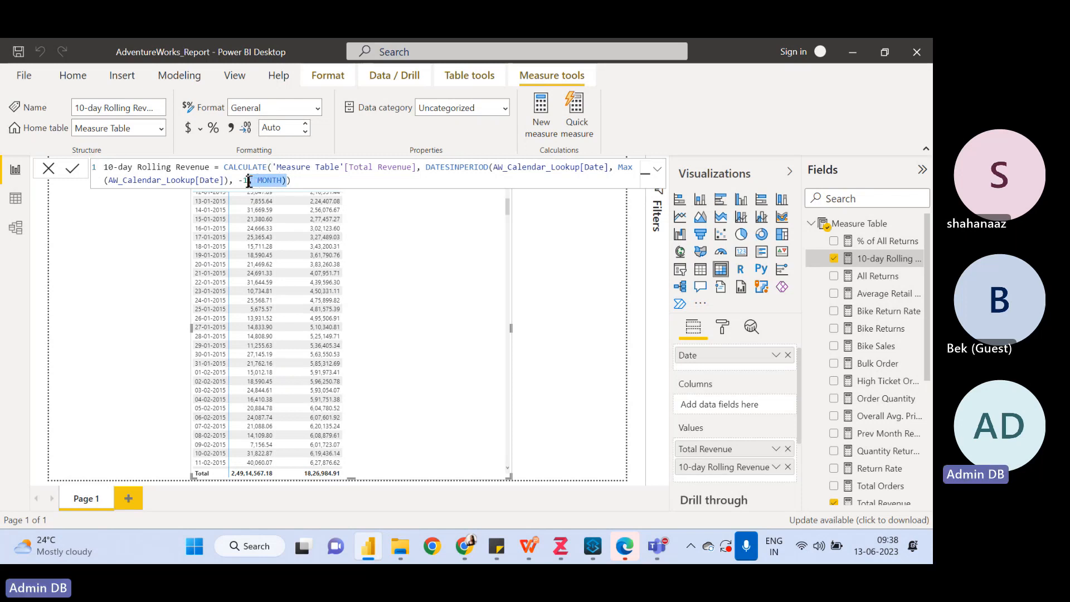
type("0, ")
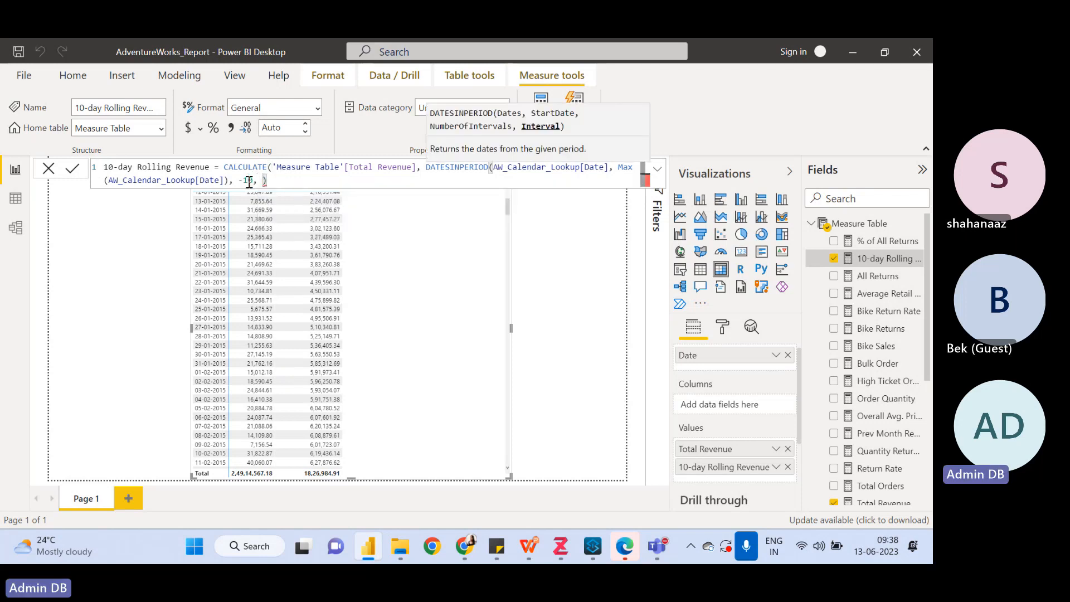
type("DAY")
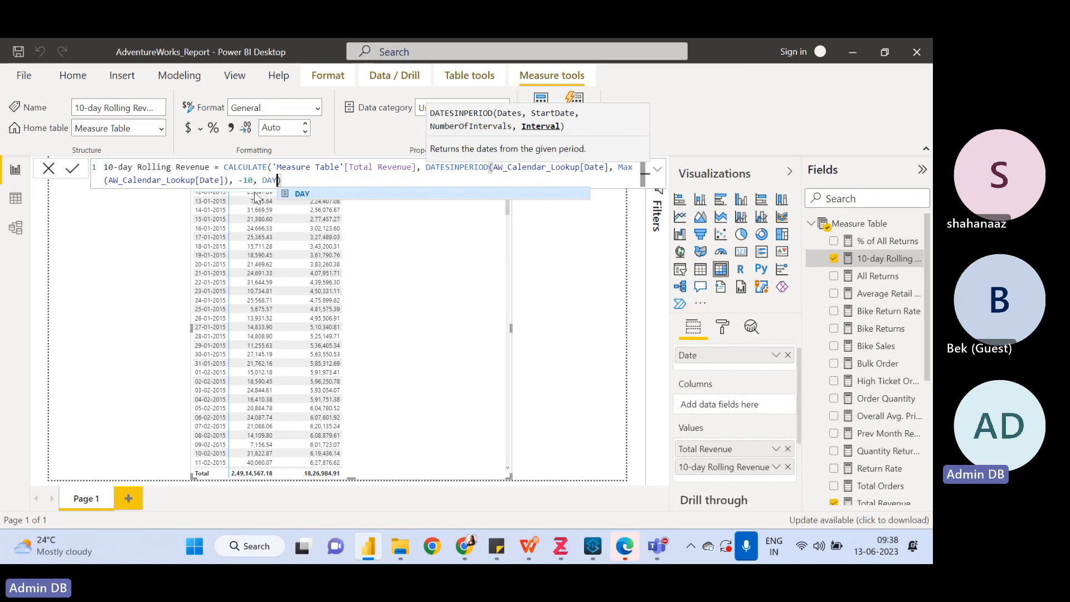
left_click(313, 178)
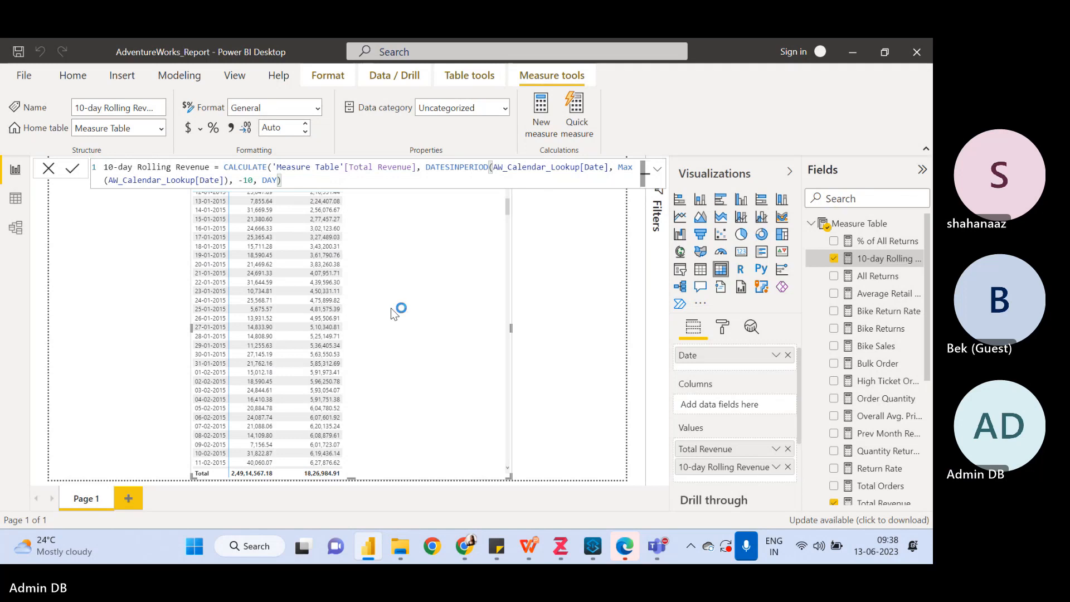
type(")")
key("Return")
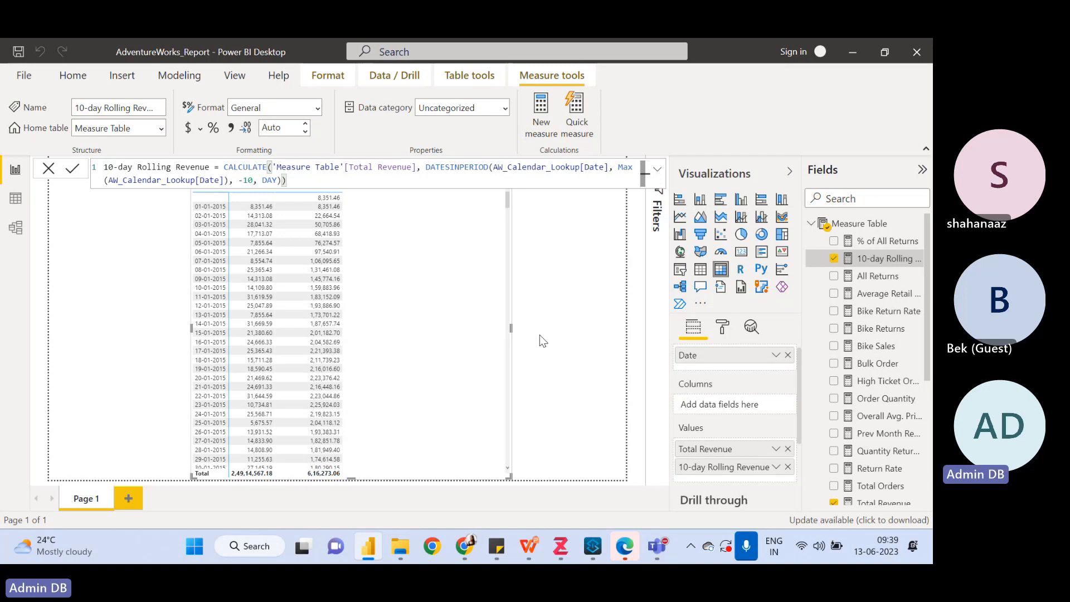
left_click(539, 336)
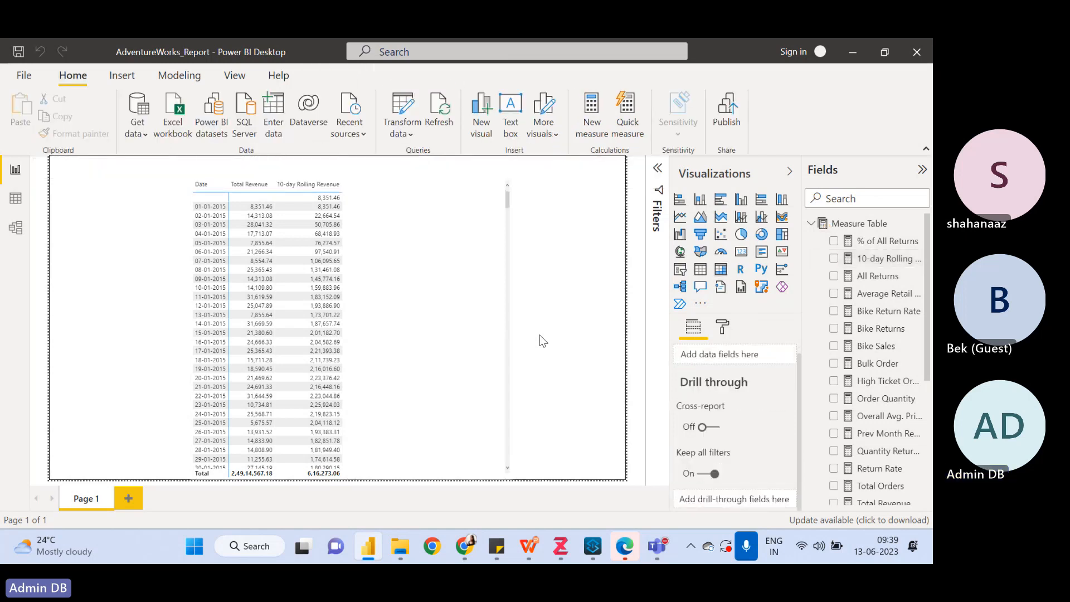
Review the formulas of the Quantity Returned, Prev Month Revenue, Overall Avg. Price, Total Revenue CC and Total_Returns measures in the data view
left_click(15, 201)
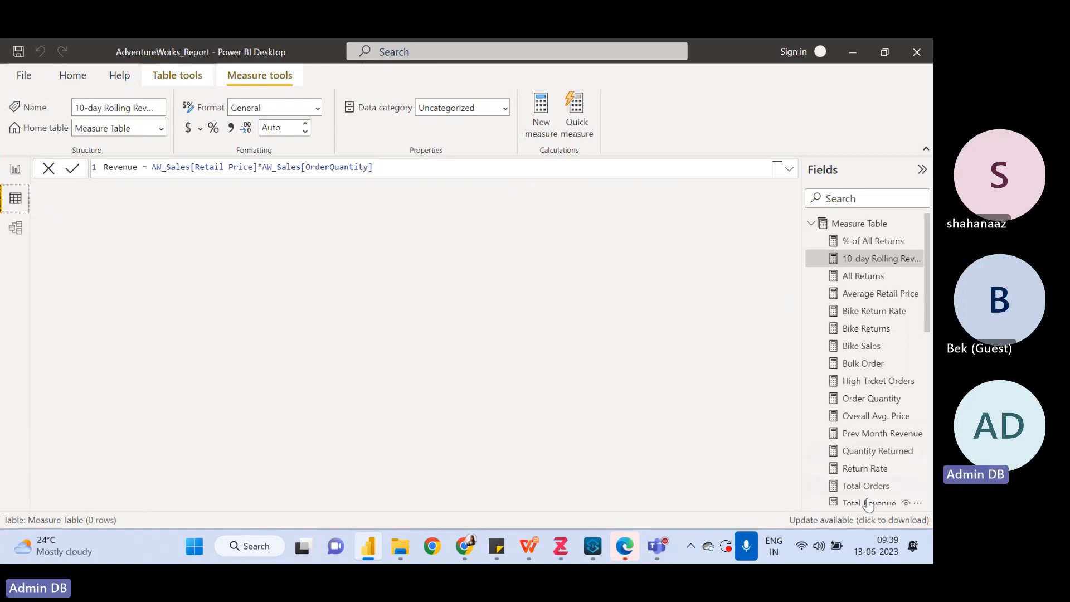
left_click(870, 451)
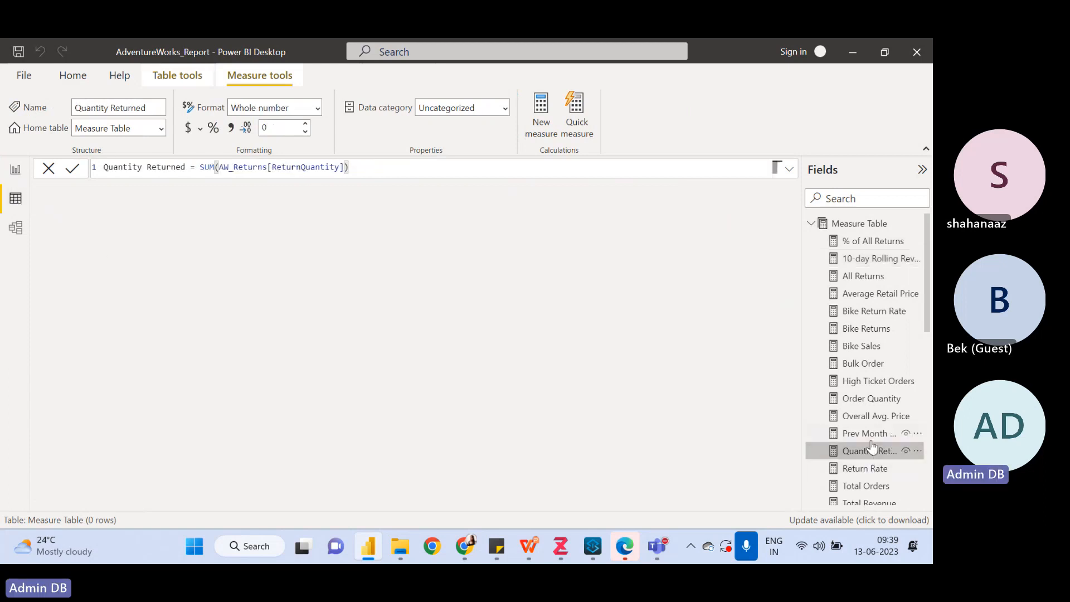
left_click(873, 439)
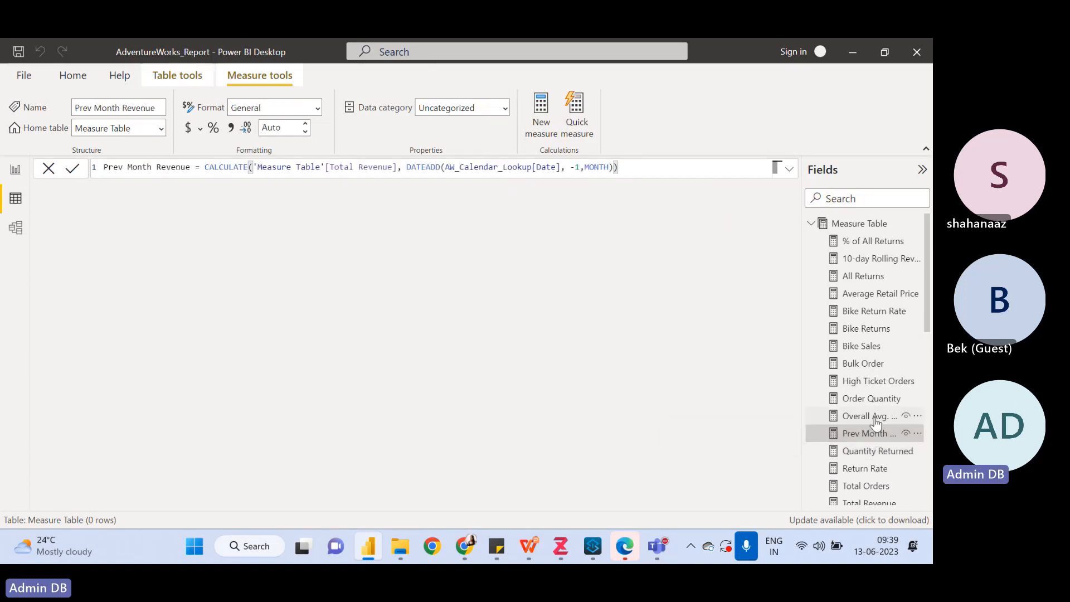
left_click(876, 422)
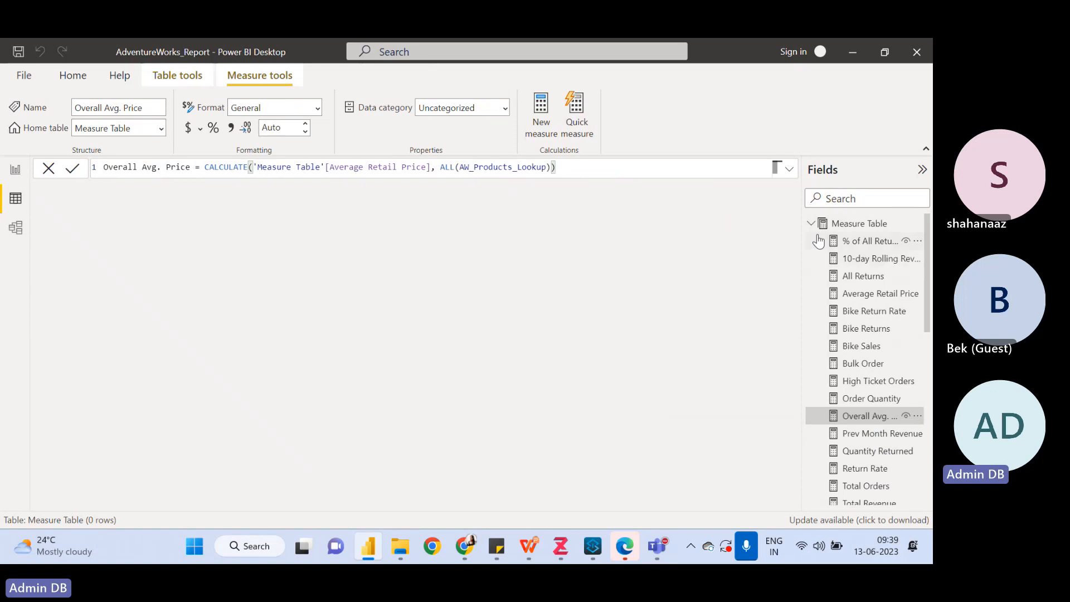
scroll(869, 362, "down", 3)
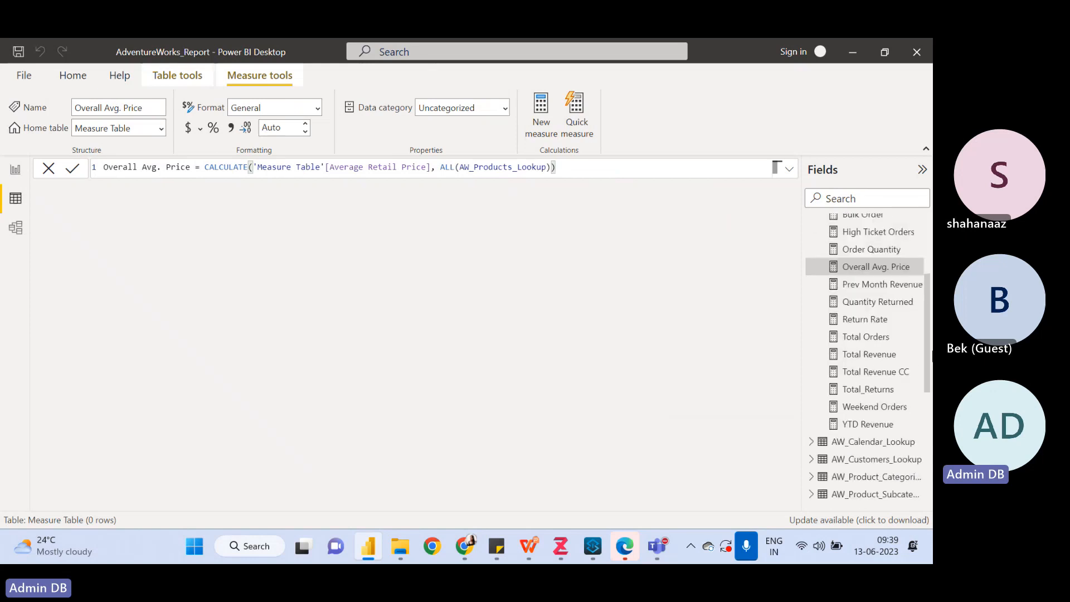
left_click(868, 374)
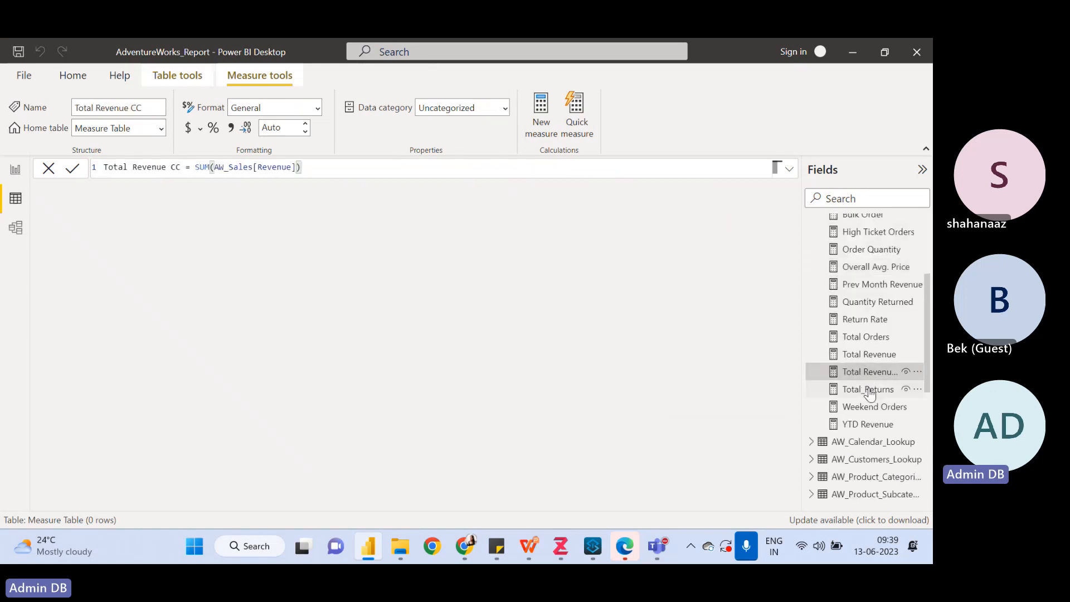
left_click(871, 391)
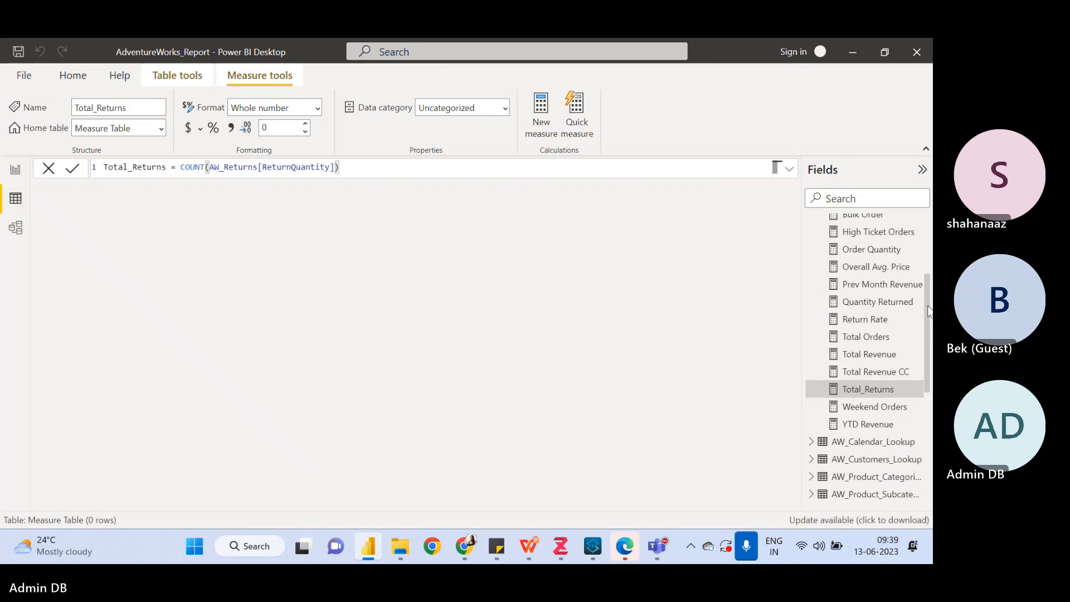
Examine the Revenue calculated column's formula in the AW_Sales table, and return to the report canvas
scroll(929, 311, "down", 4)
left_click(854, 328)
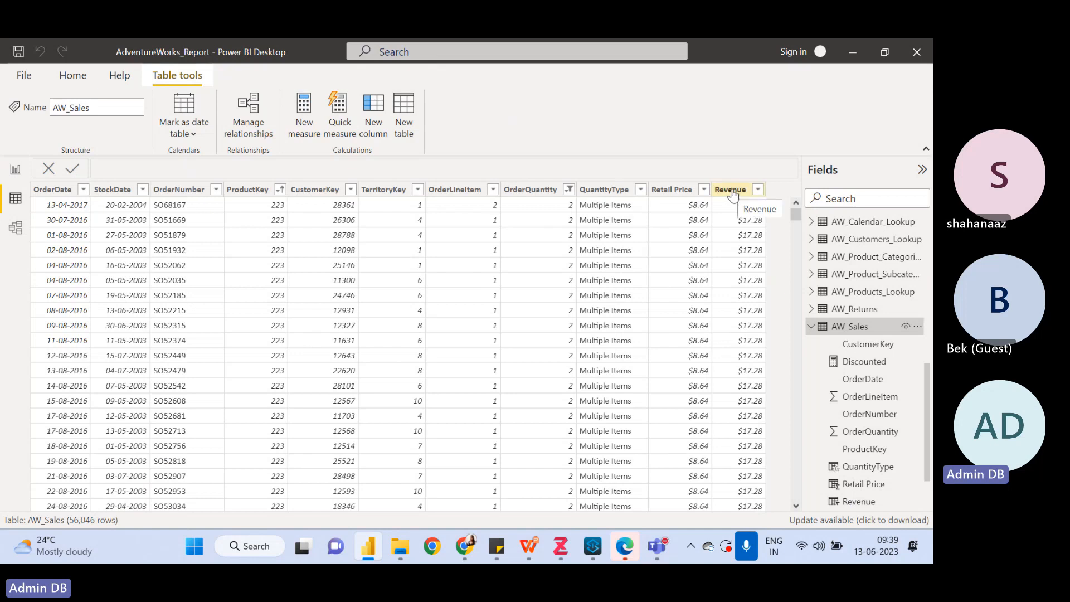
left_click(732, 192)
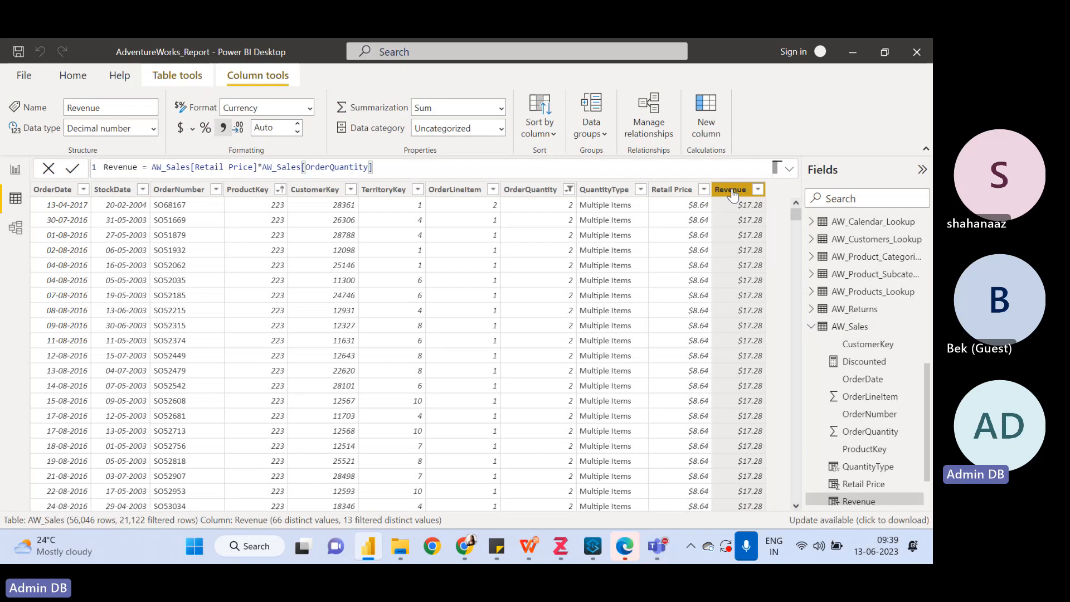
scroll(880, 385, "up", 5)
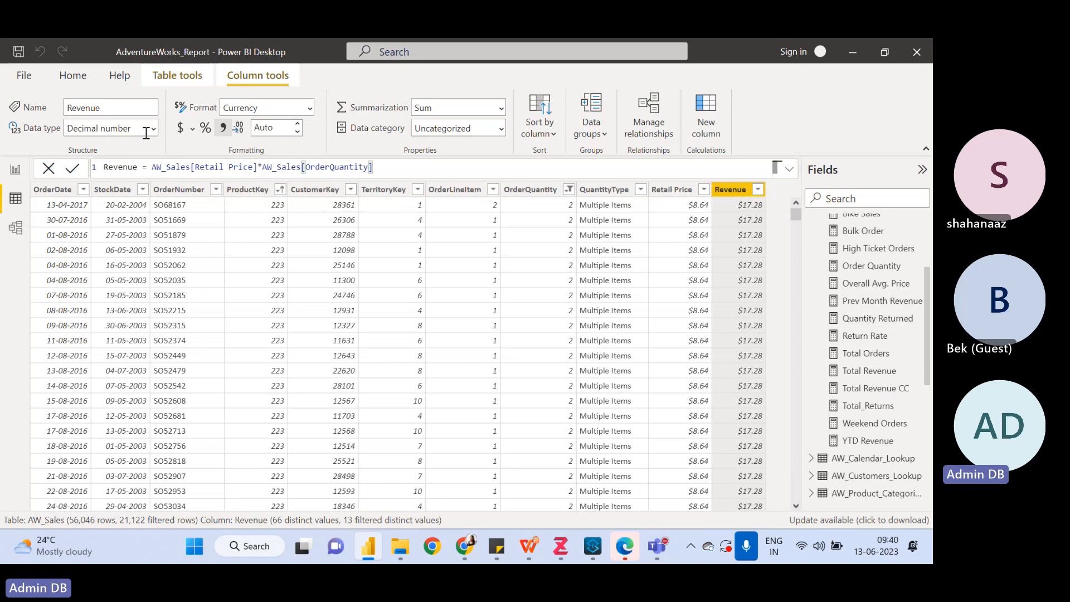
left_click(16, 177)
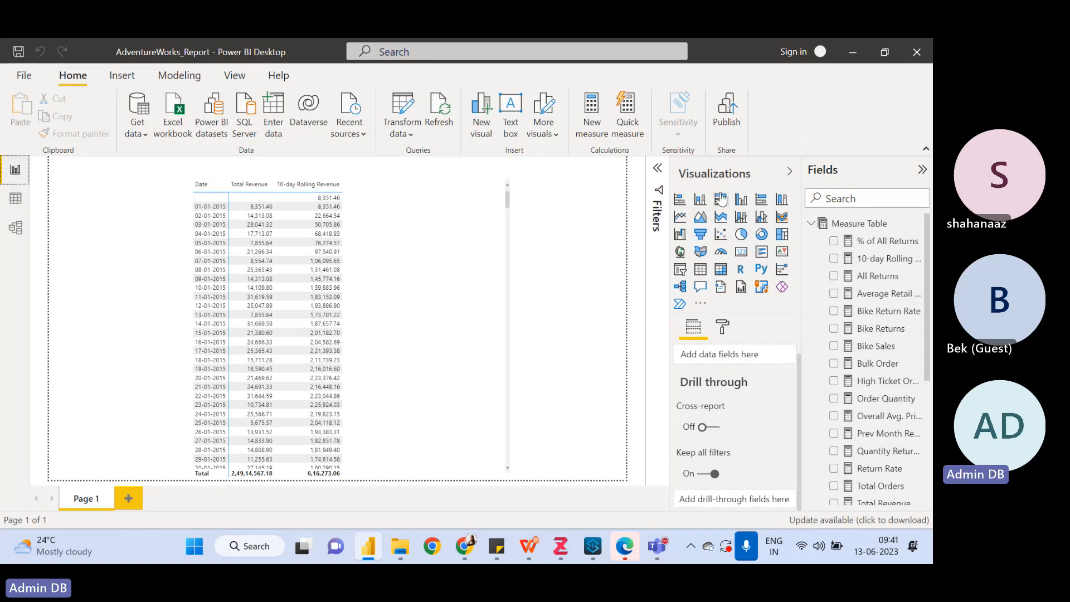
Collapse the Measure Table and view the field options of Total Revenue in the matrix values
left_click(812, 224)
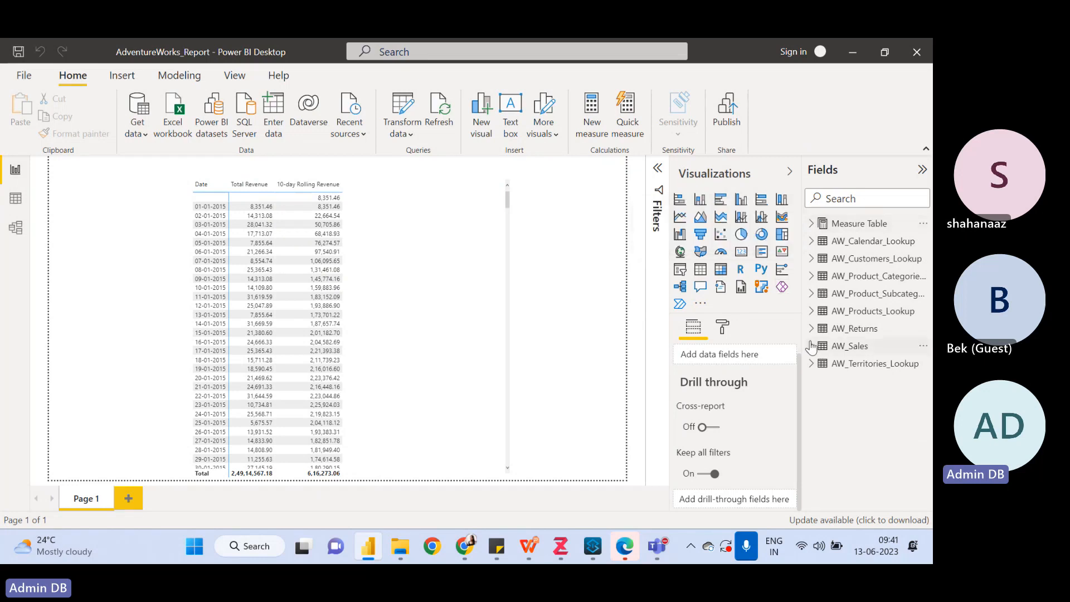
left_click(482, 315)
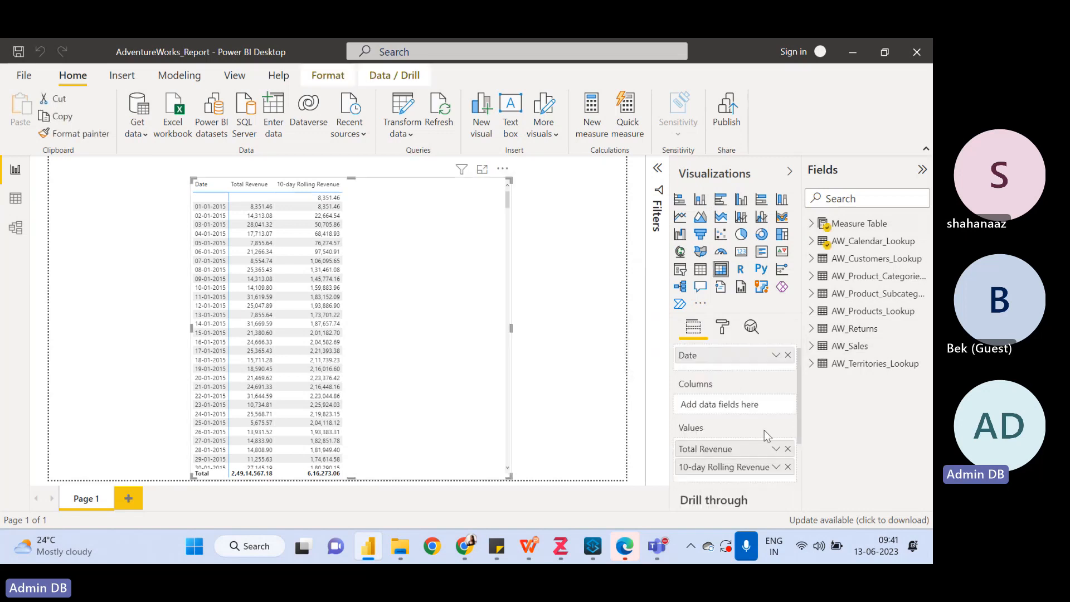
left_click(776, 449)
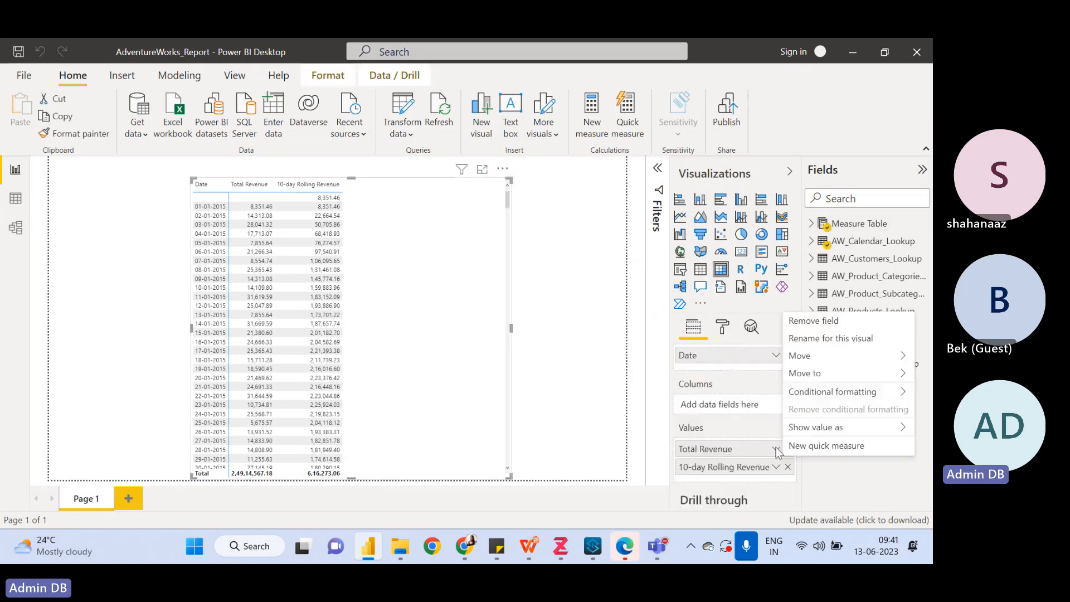
left_click(601, 426)
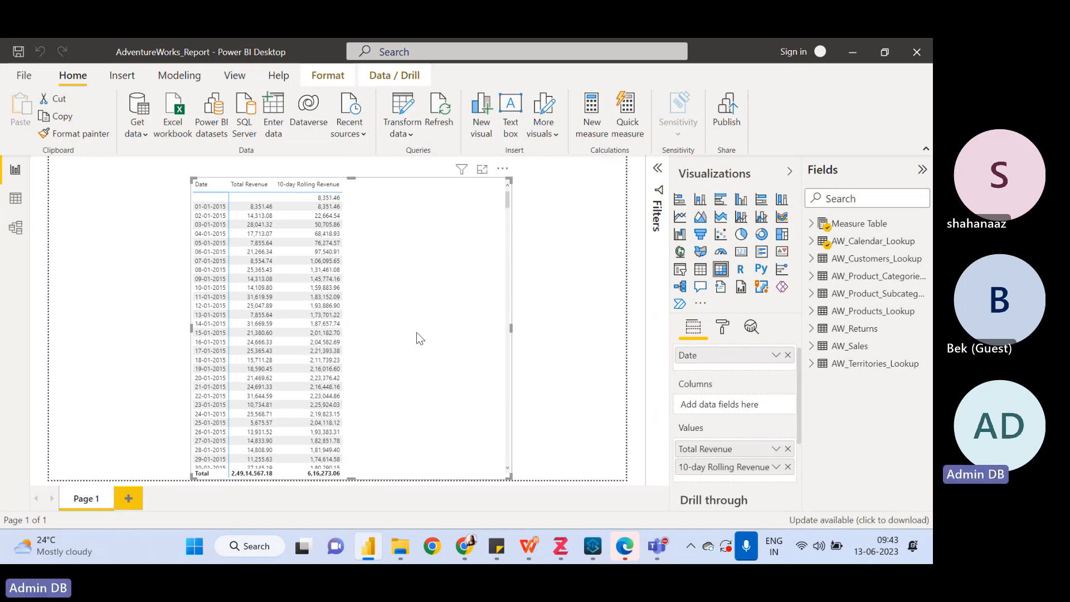
Switch to Class_PPT.pptx in WPS Office and move the last slide, on basic maths and stats functions, up to position 28
mouse_move(528, 552)
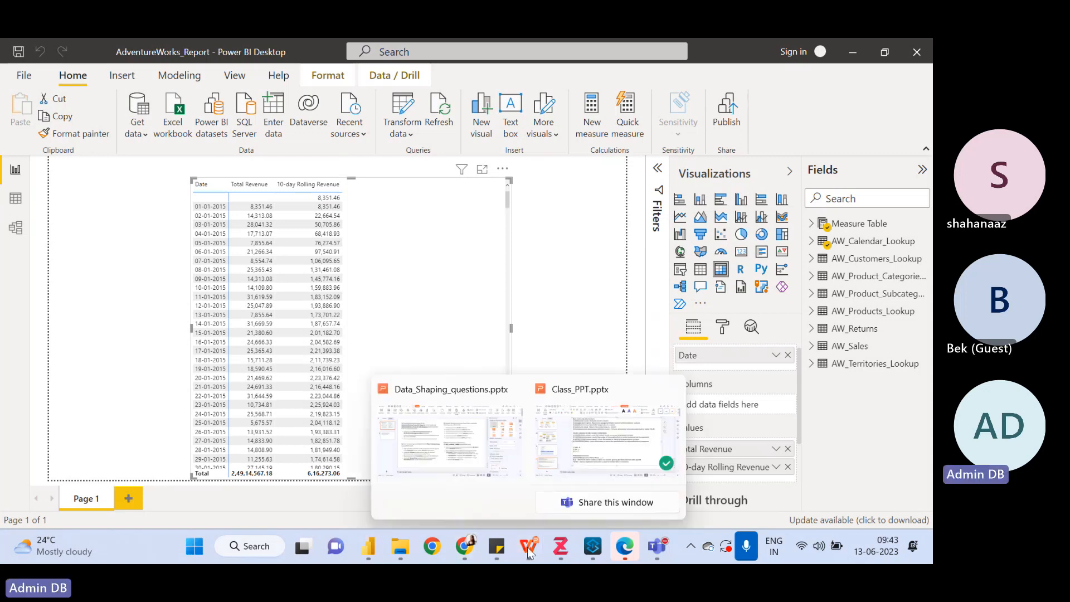
left_click(604, 440)
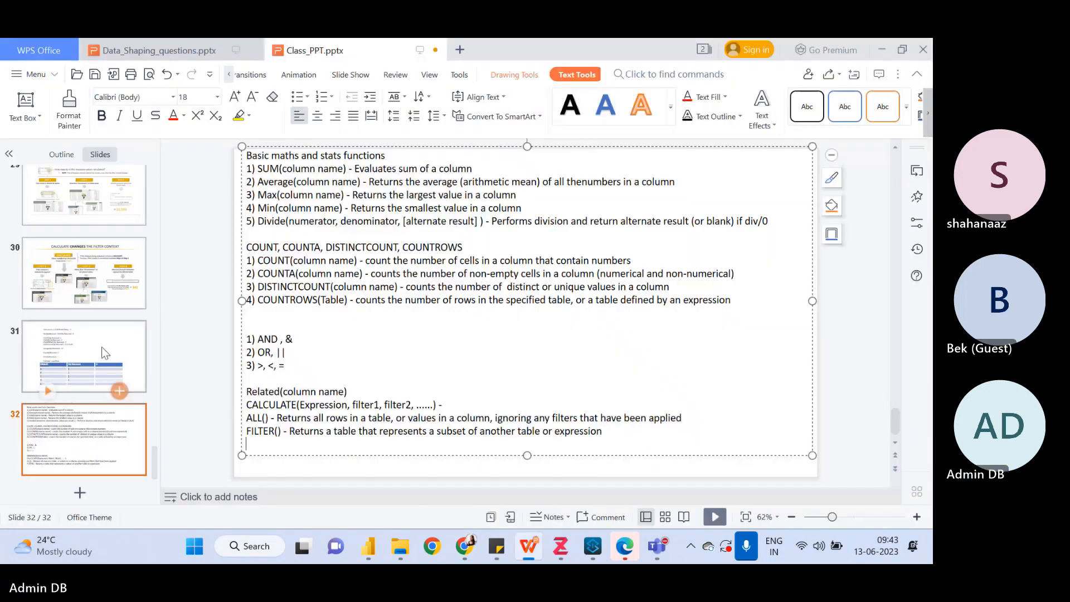
left_click(83, 435)
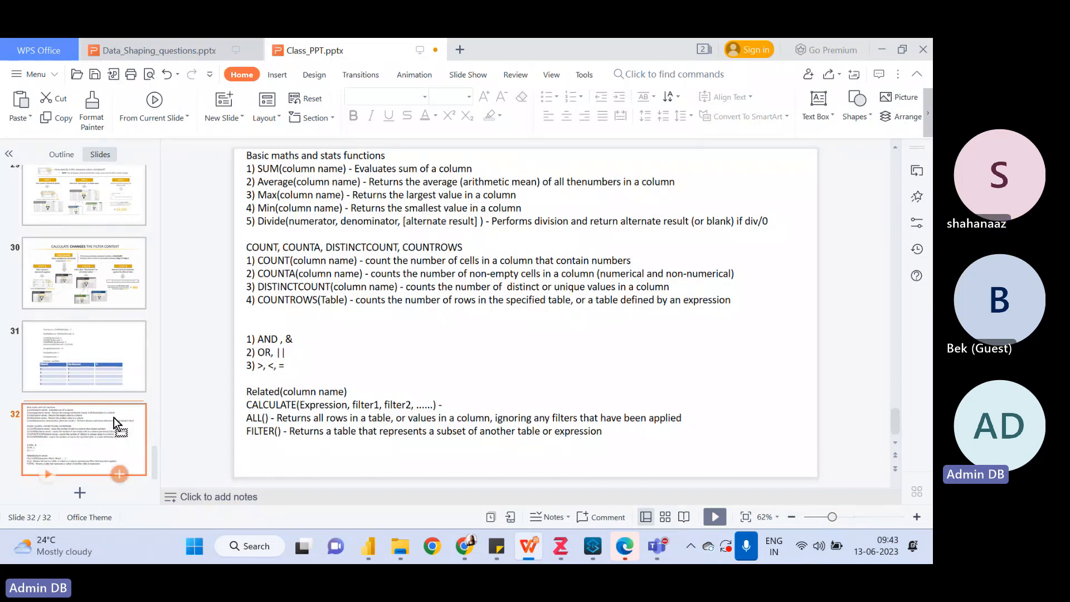
scroll(112, 182, "up", 5)
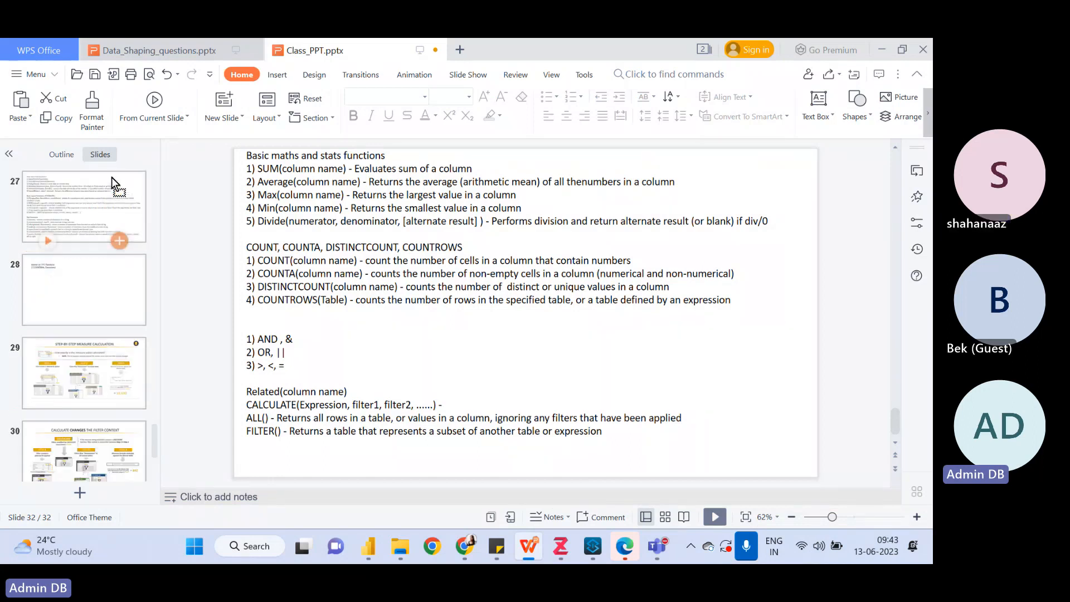
left_click_drag(81, 398, 83, 403)
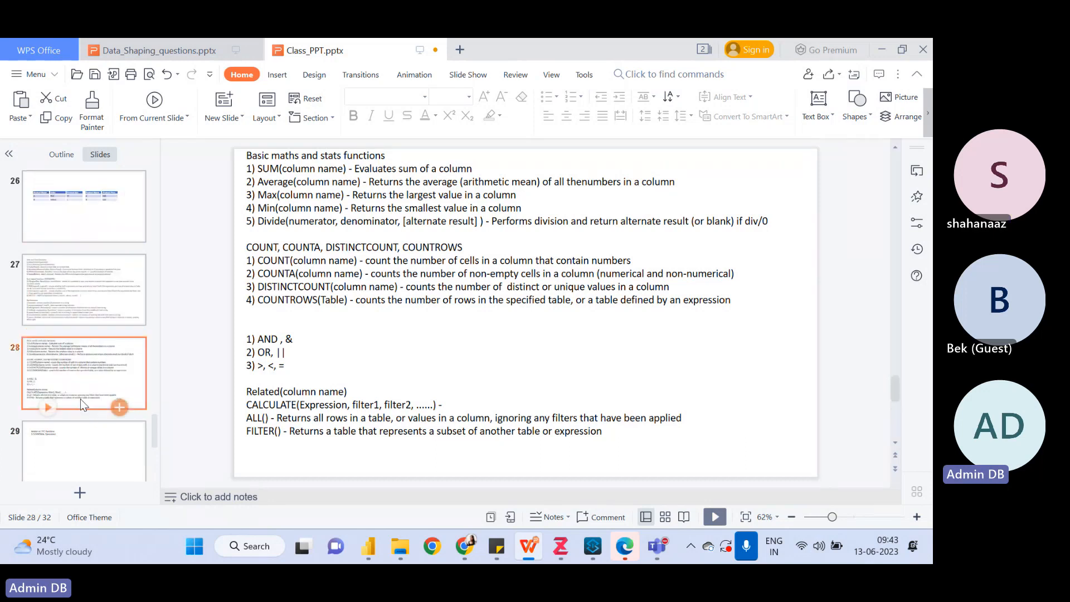
Review the function lists on slides 27 and 28, covering date, logical, text, maths, count and CALCULATE functions
left_click(76, 300)
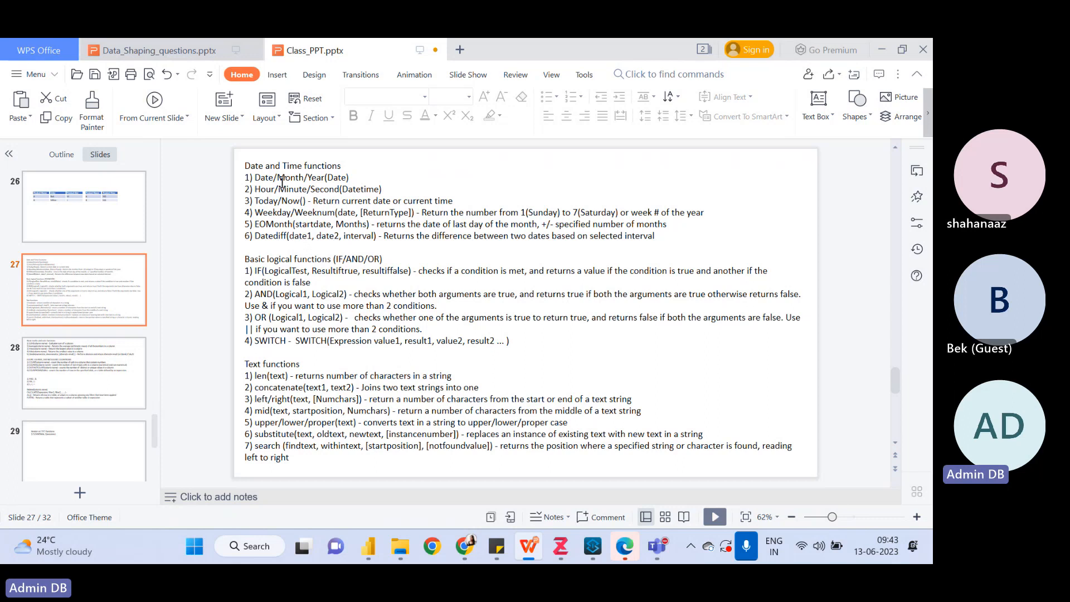
left_click(278, 162)
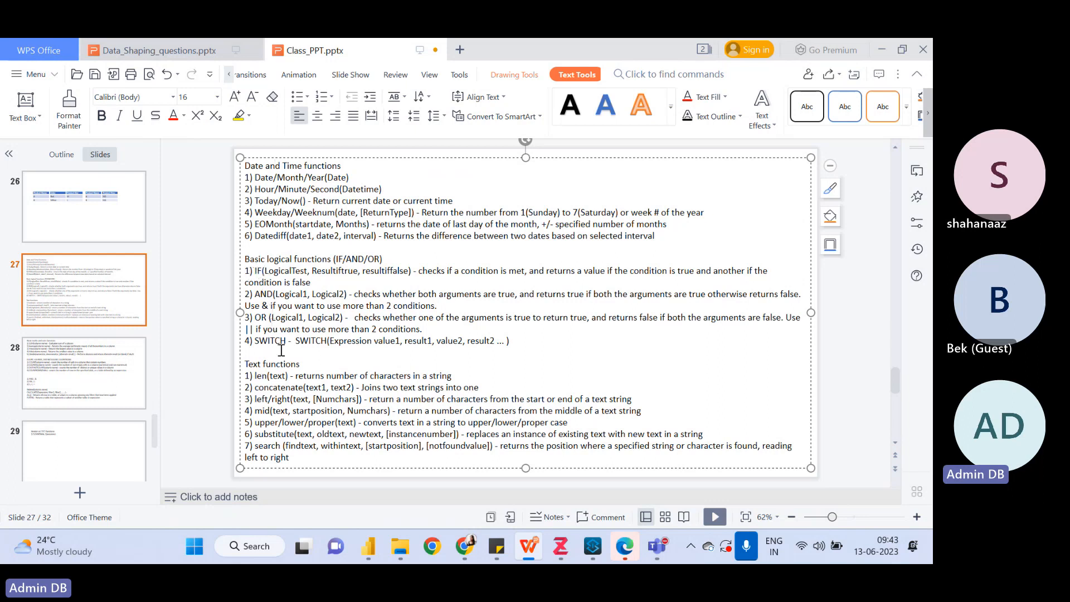
left_click(317, 433)
left_click(82, 352)
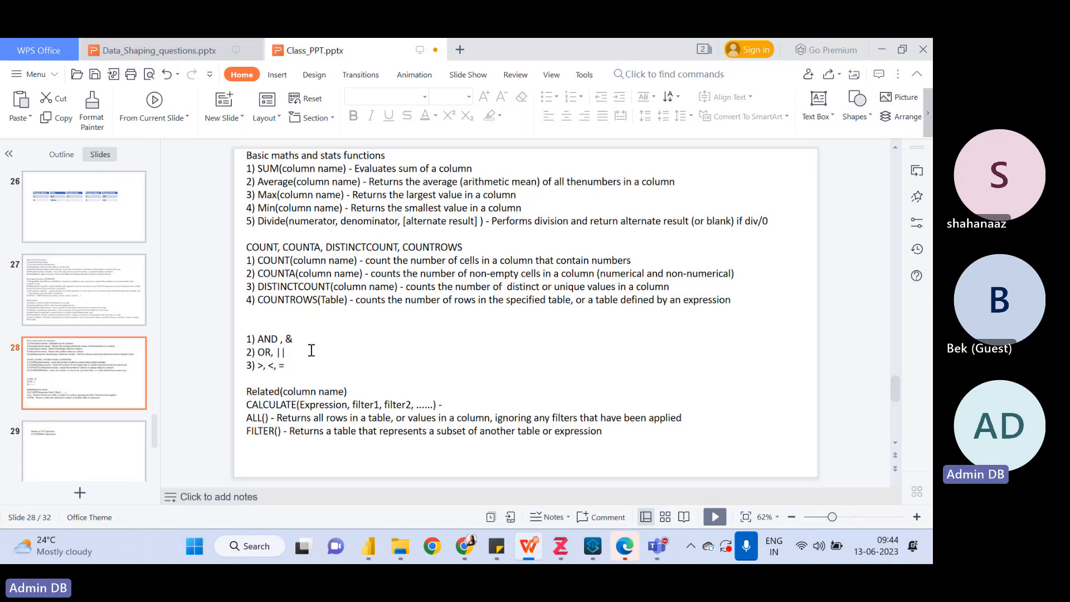
left_click(302, 391)
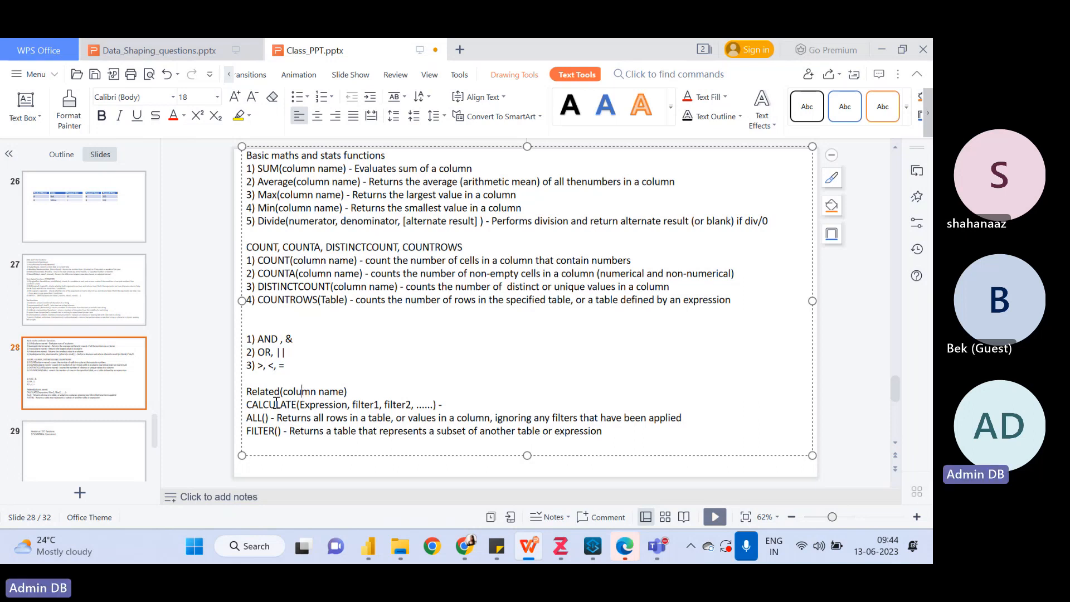
mouse_move(369, 551)
left_click(56, 309)
left_click(70, 358)
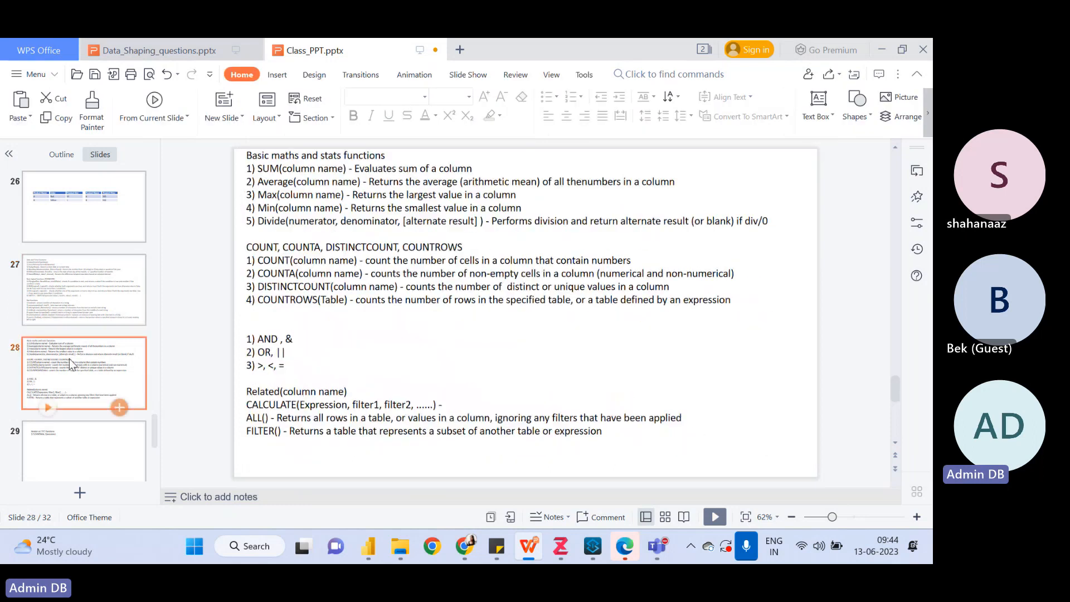
left_click(69, 286)
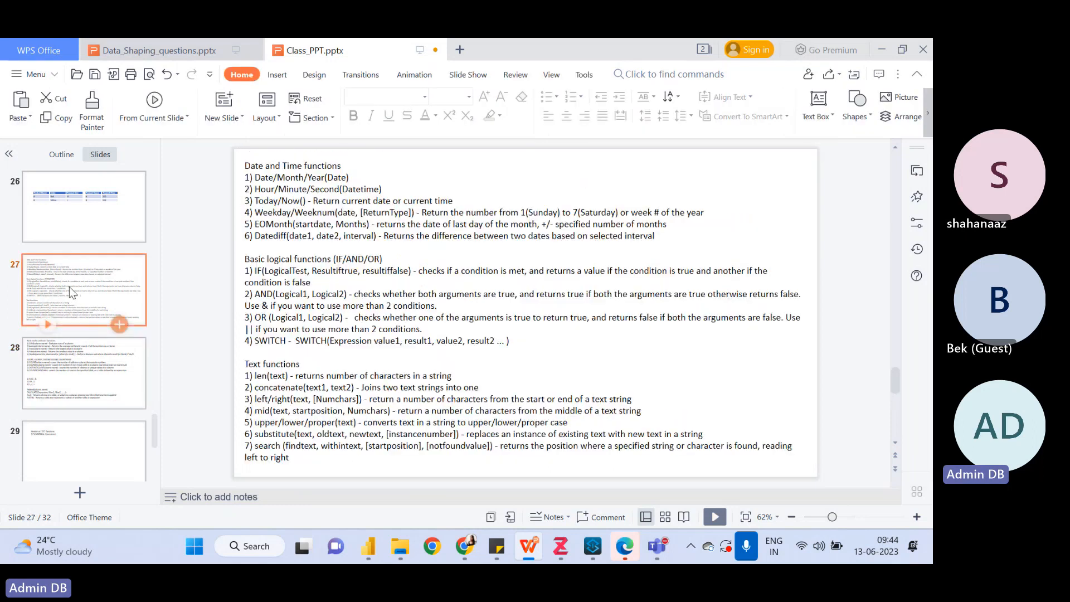
left_click(69, 367)
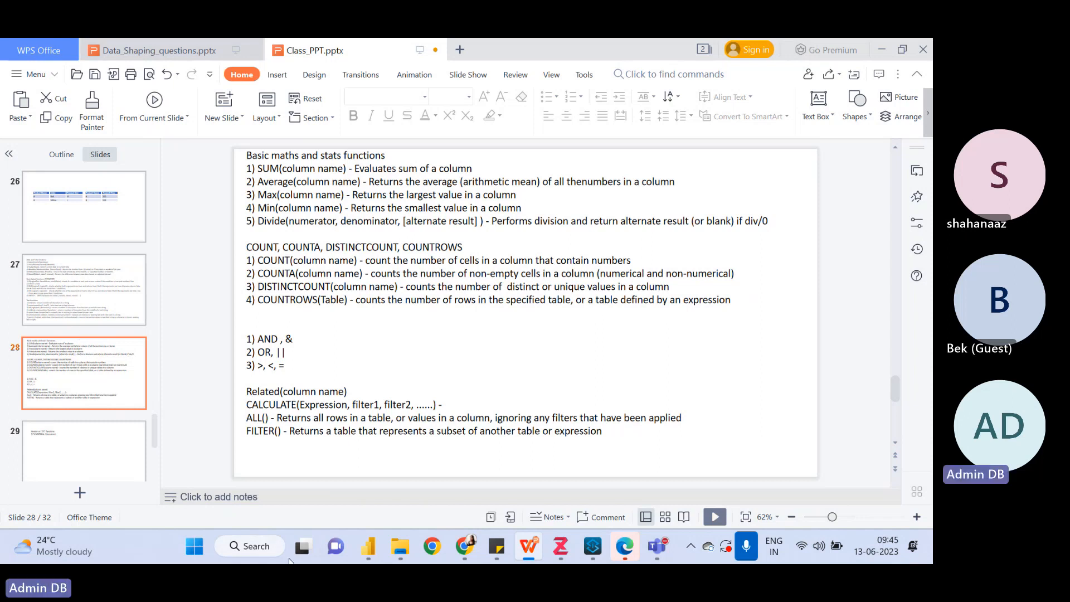
Switch back to Power BI Desktop and reduce the height of the revenue matrix
left_click(367, 546)
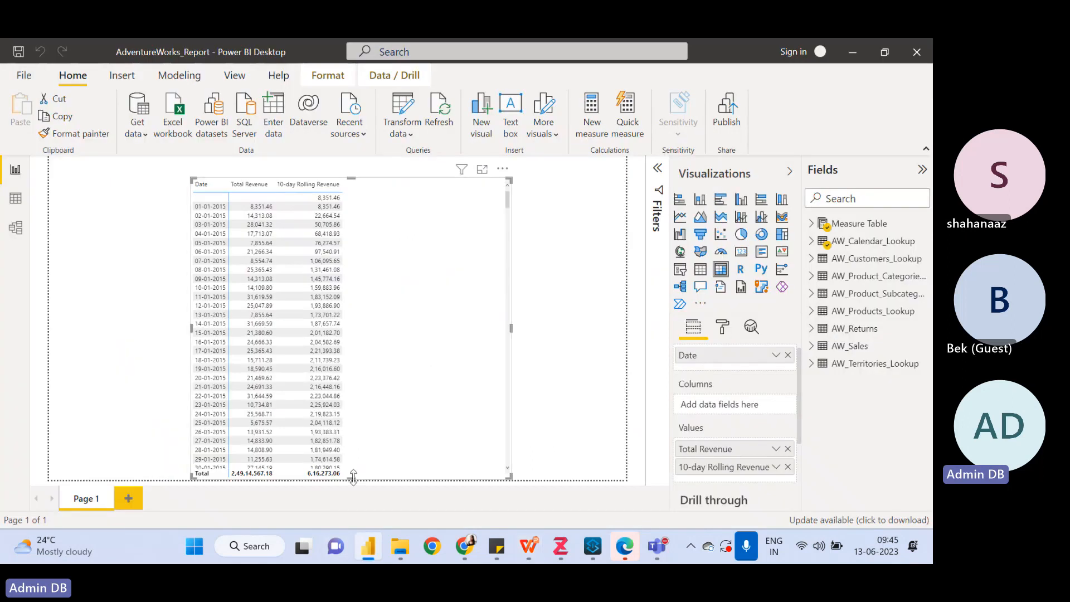
left_click_drag(358, 443, 357, 415)
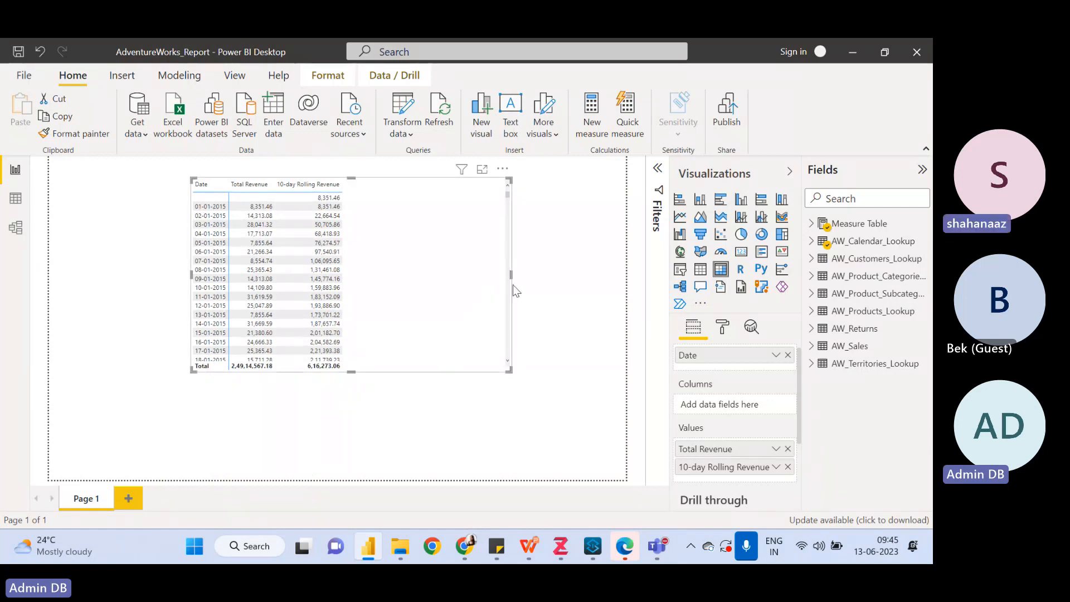
Narrow the revenue matrix to fit its columns and delete it from the report page
left_click_drag(510, 274, 393, 271)
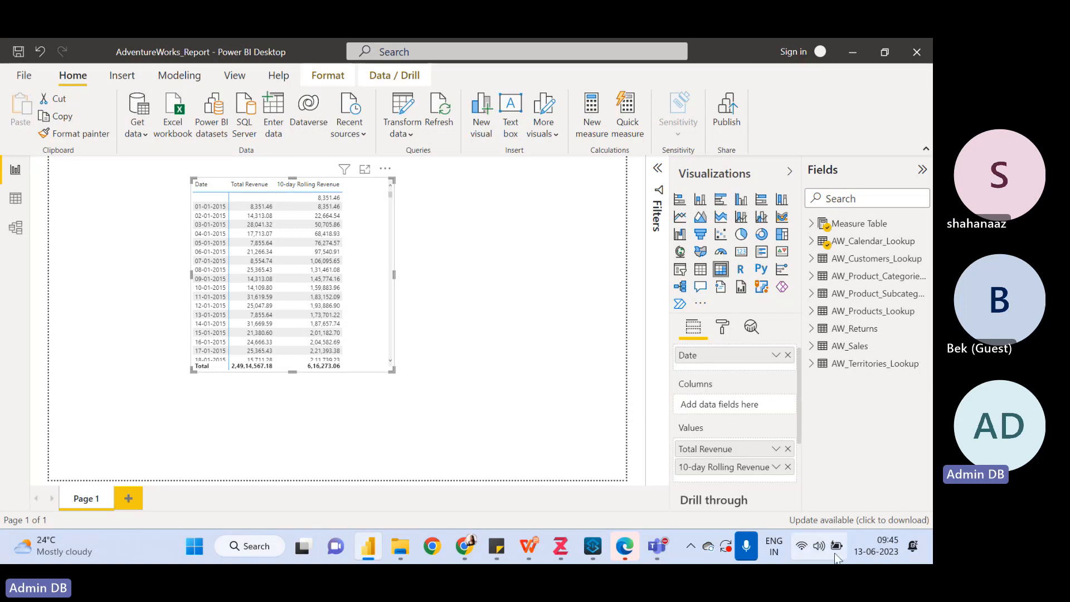
left_click(510, 331)
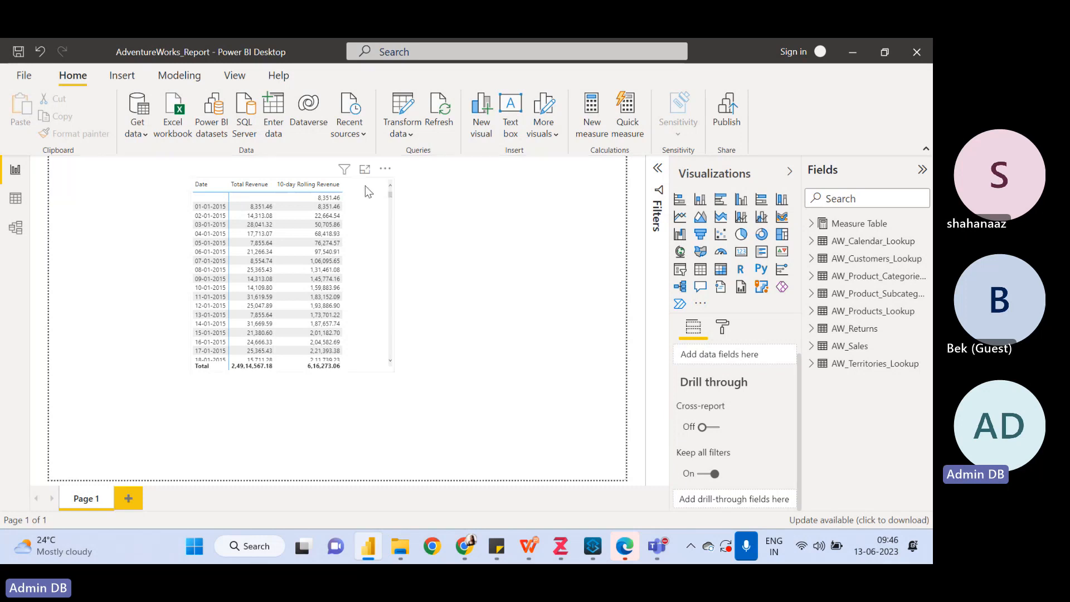
left_click(356, 223)
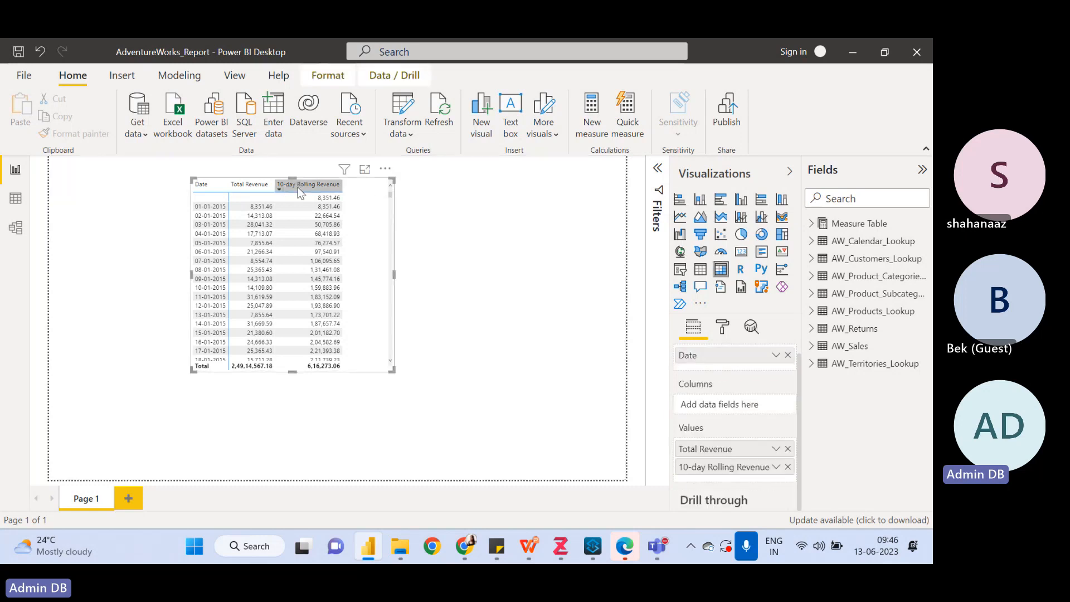
left_click(437, 257)
left_click(364, 222)
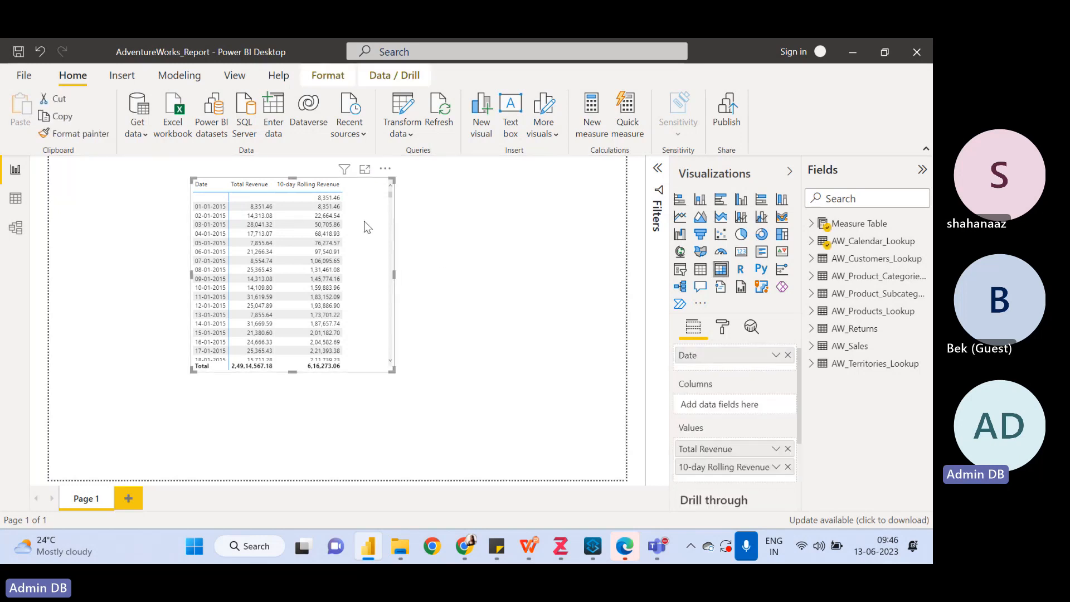
key("Delete")
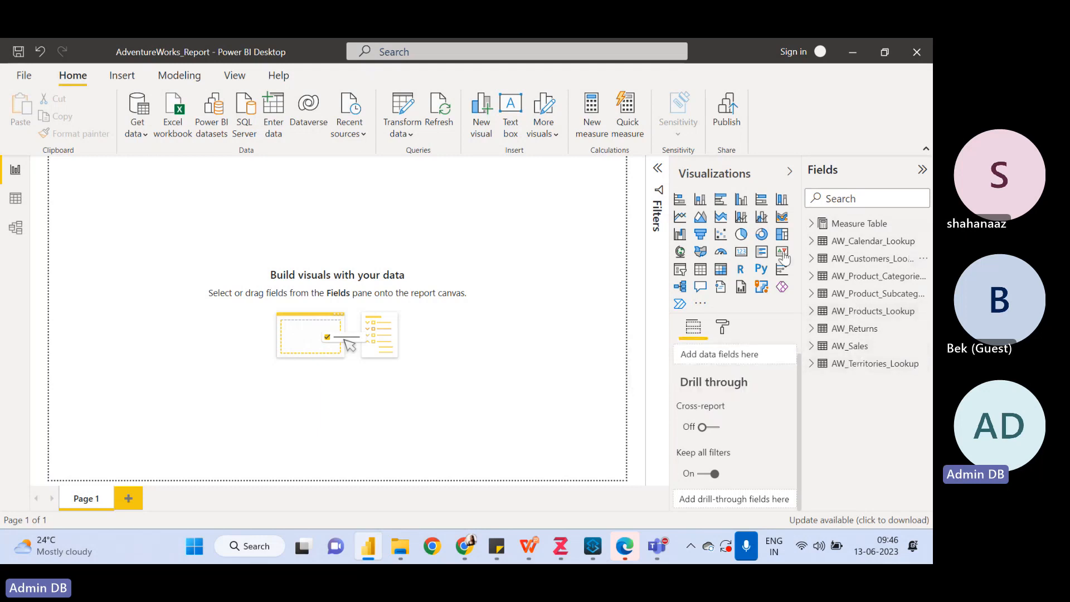
Look over the table relationships in Model view and the AW_Sales rows in Data view, ending in Report view
left_click(15, 228)
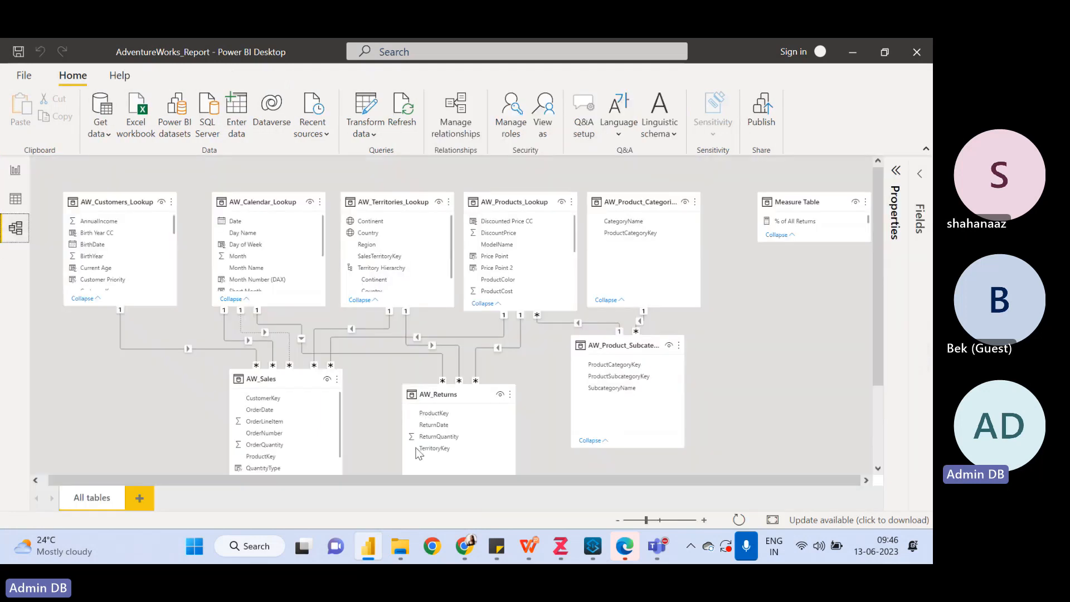
left_click(15, 199)
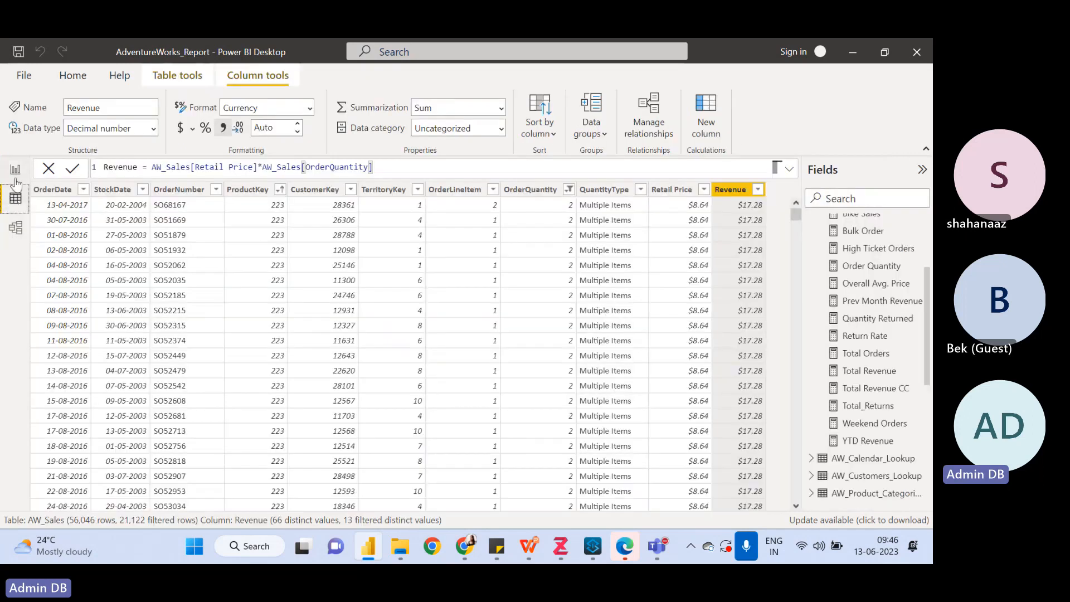
left_click(15, 170)
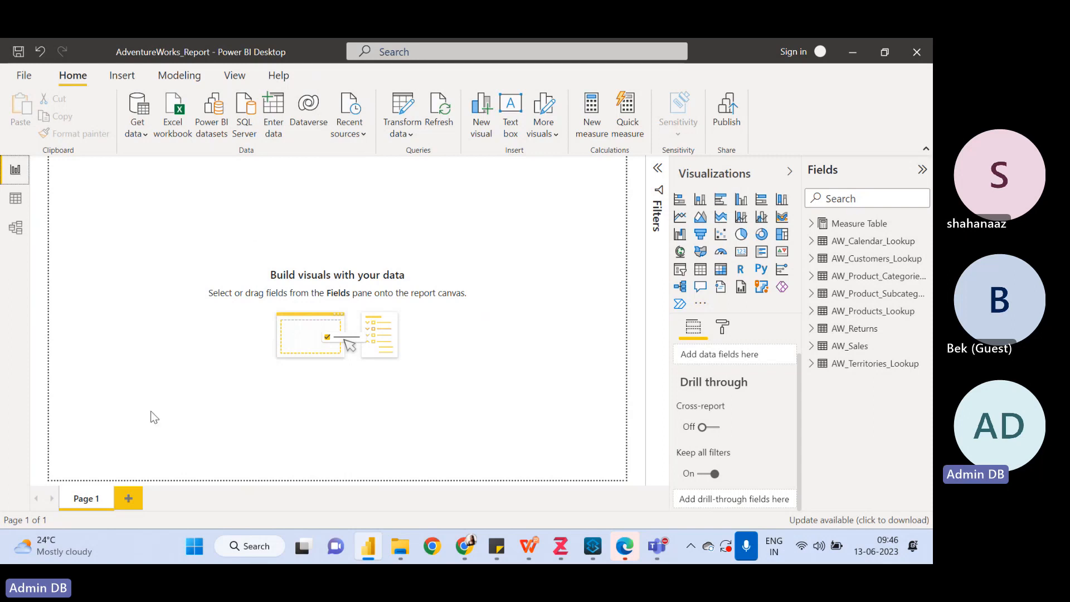
Add two blank pages to the report
left_click(126, 500)
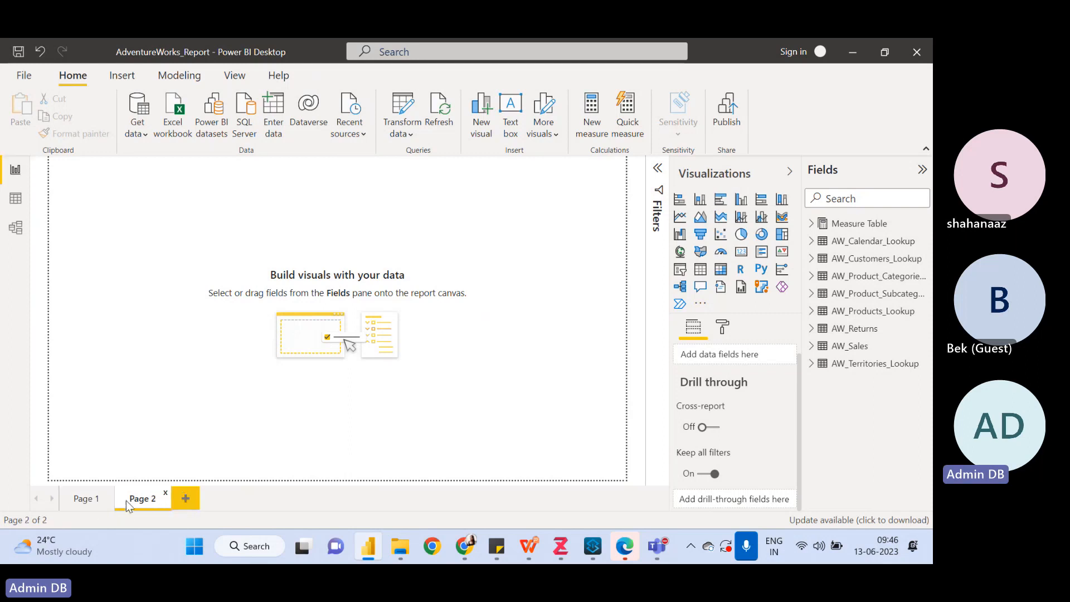
left_click(185, 501)
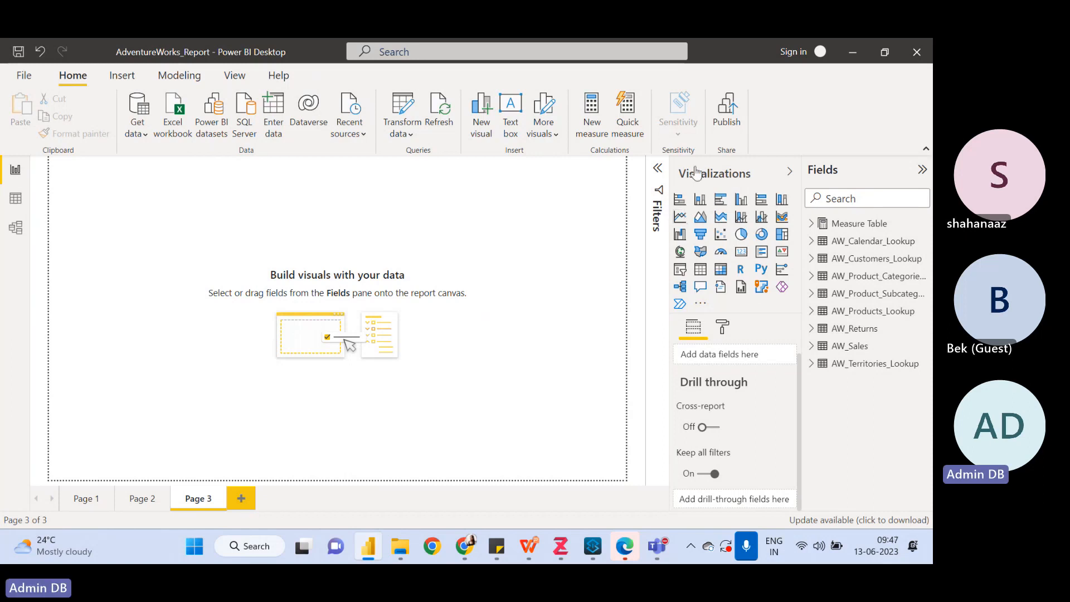
Show the page and report filter areas and view the fields of AW_Territories_Lookup, leaving the table collapsed
left_click(657, 168)
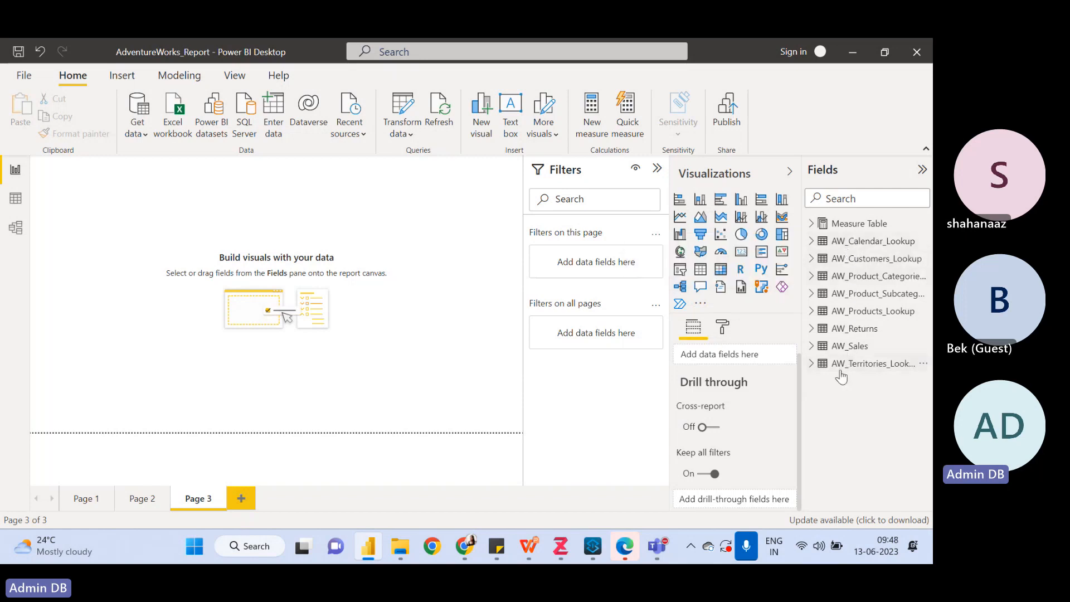
left_click(811, 363)
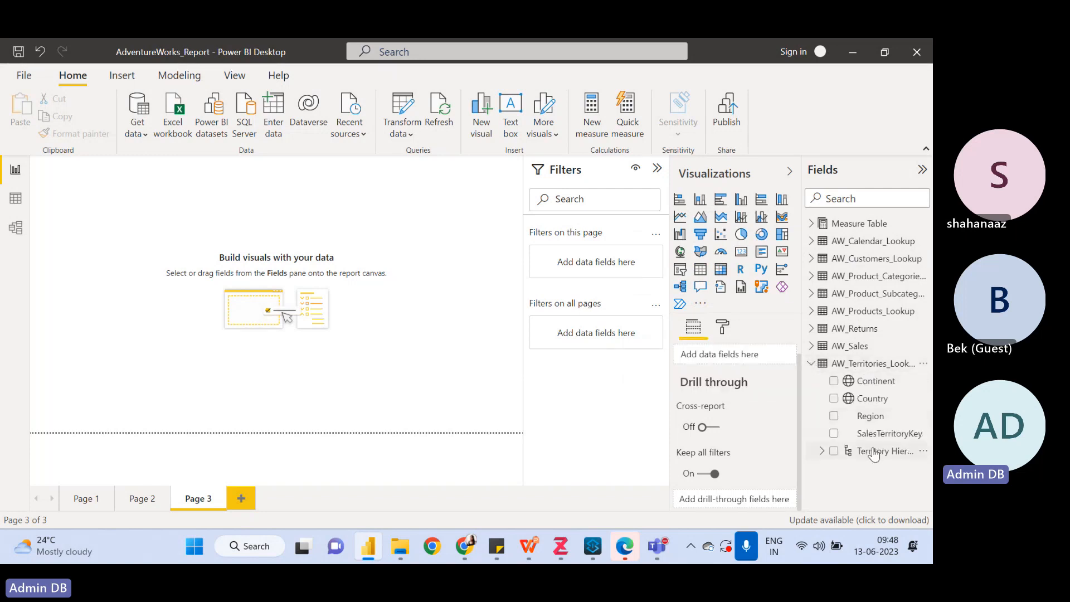
left_click(811, 365)
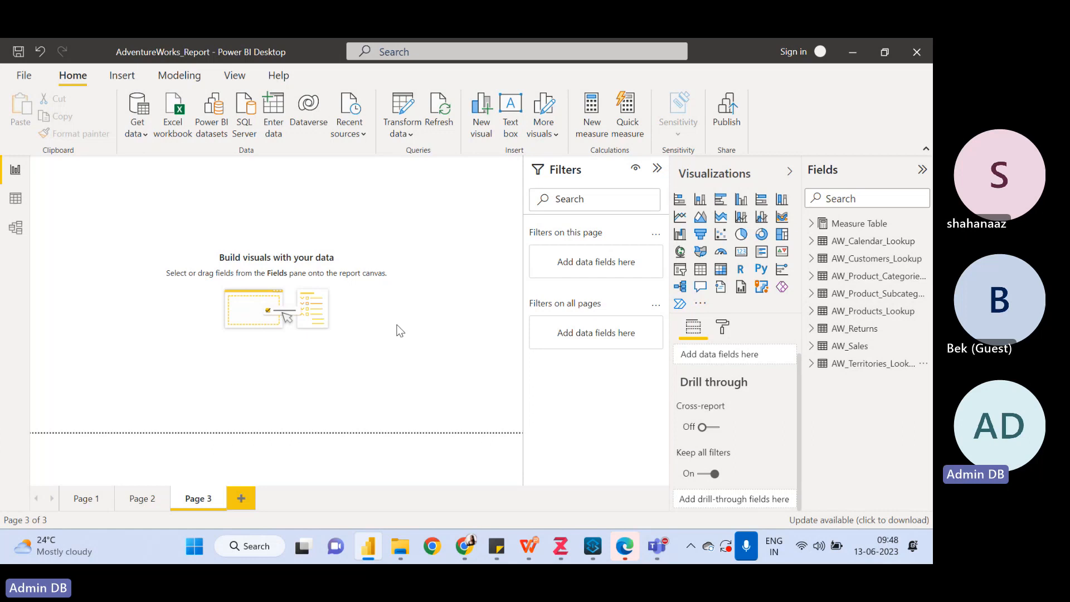
View the three blank report pages one after another, ending on Page 2
left_click(86, 502)
left_click(139, 503)
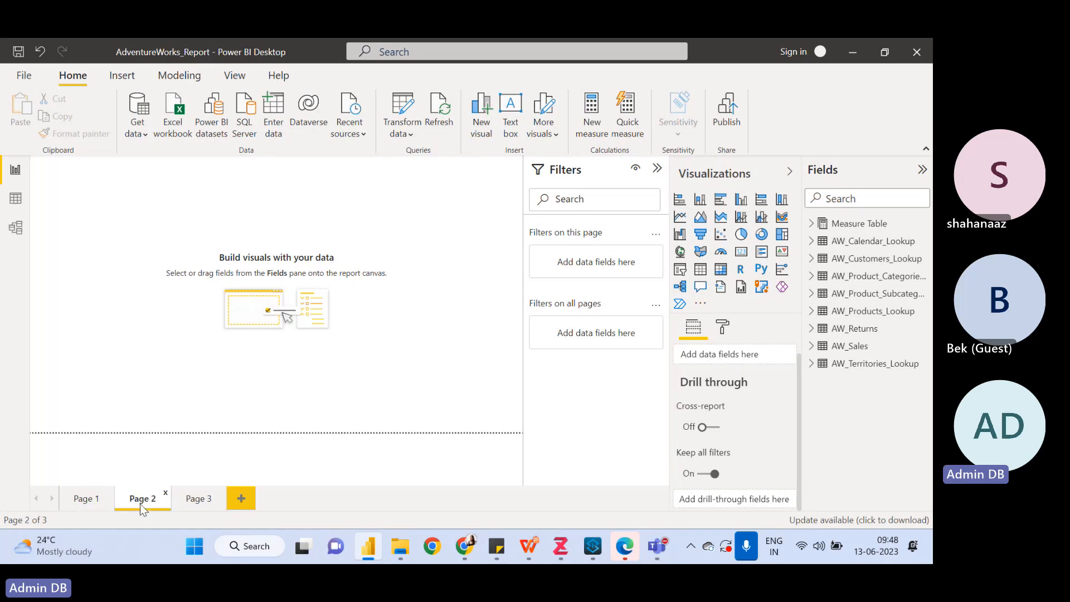
left_click(191, 503)
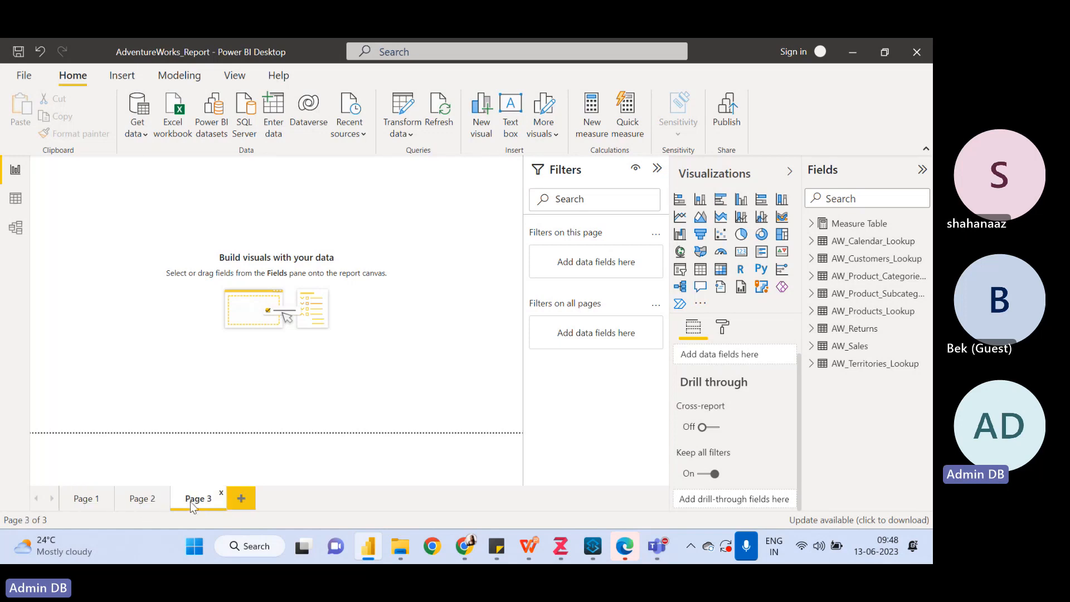
left_click(87, 505)
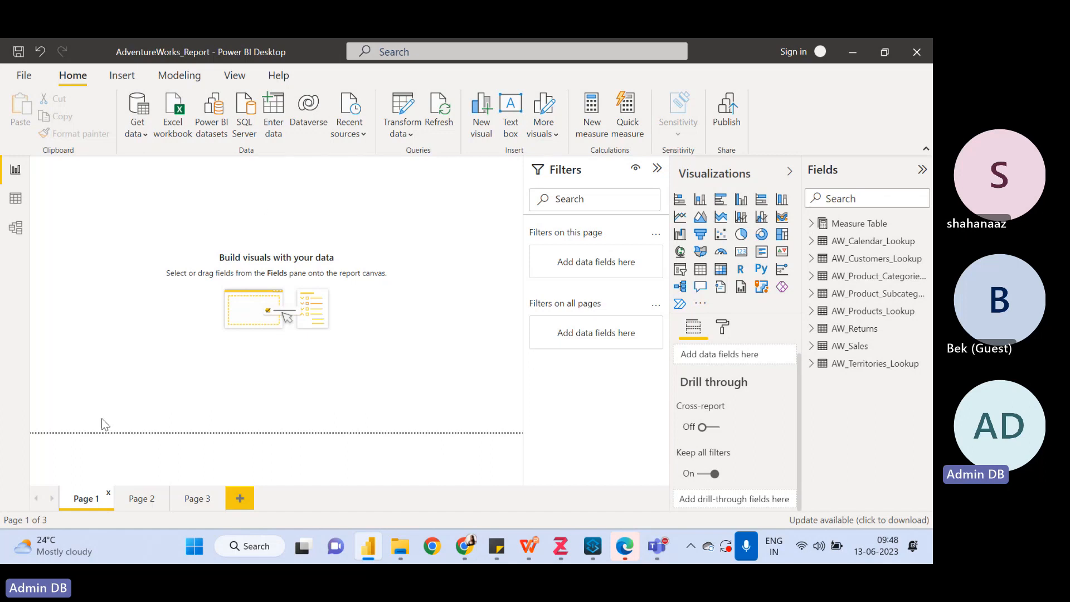
left_click(147, 498)
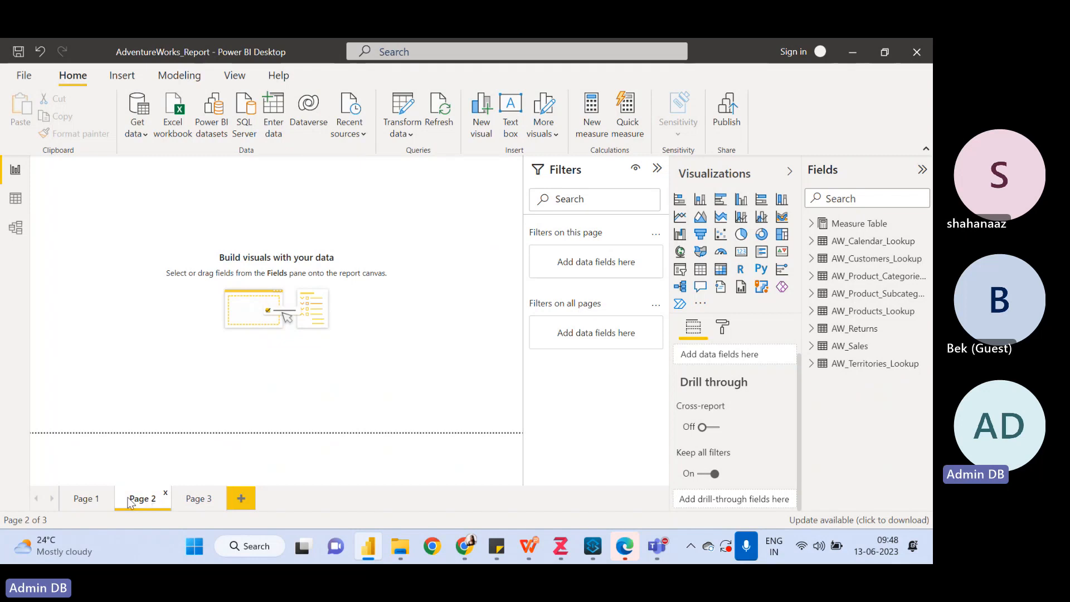
left_click(83, 500)
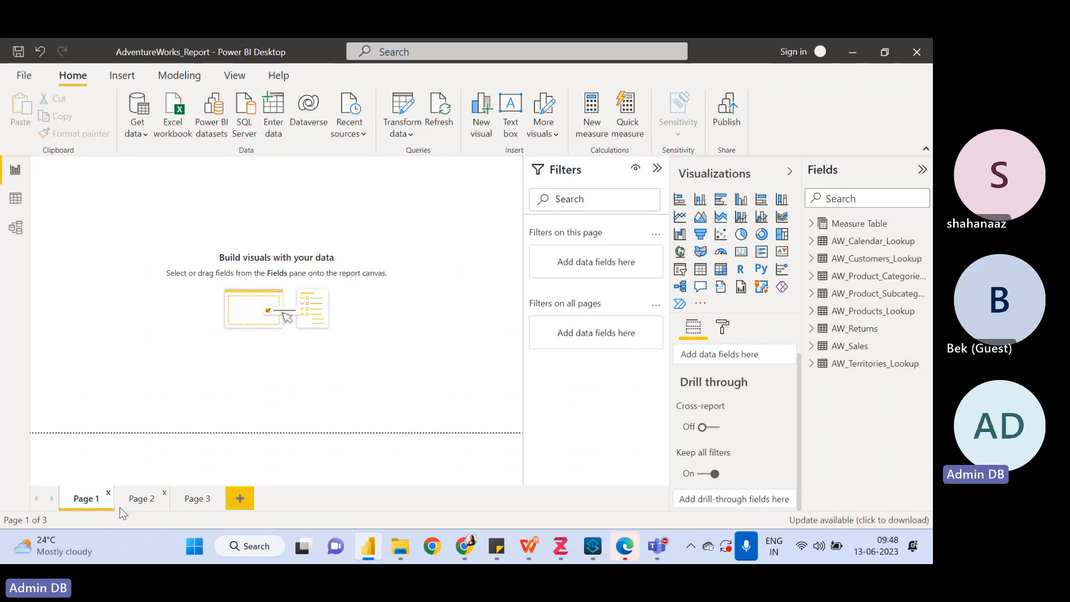
left_click(139, 501)
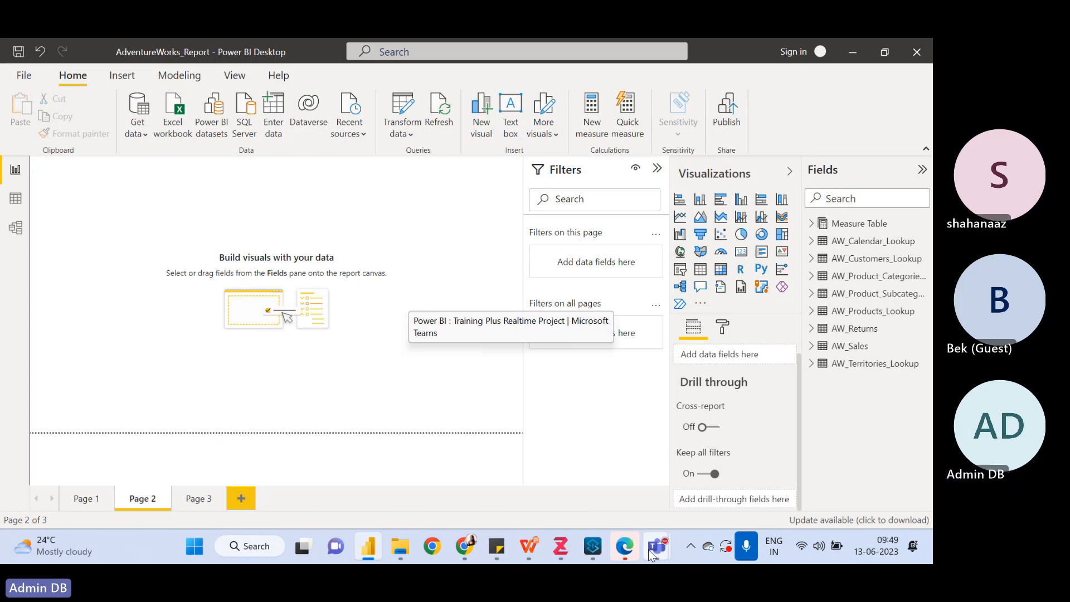
Switch to the Microsoft Teams meeting window and stop sharing the screen
mouse_move(648, 549)
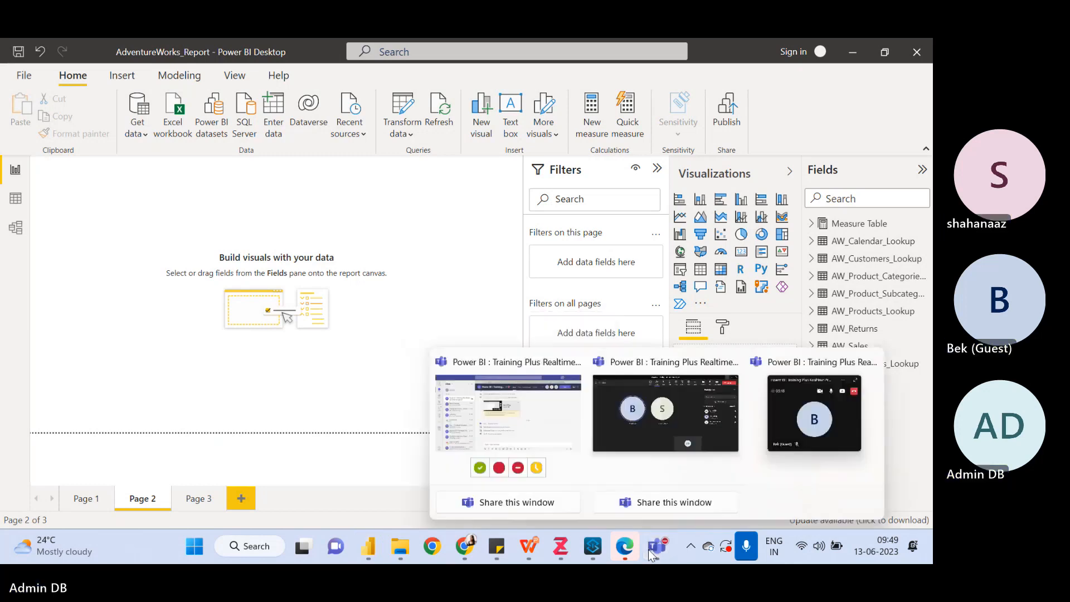
left_click(647, 416)
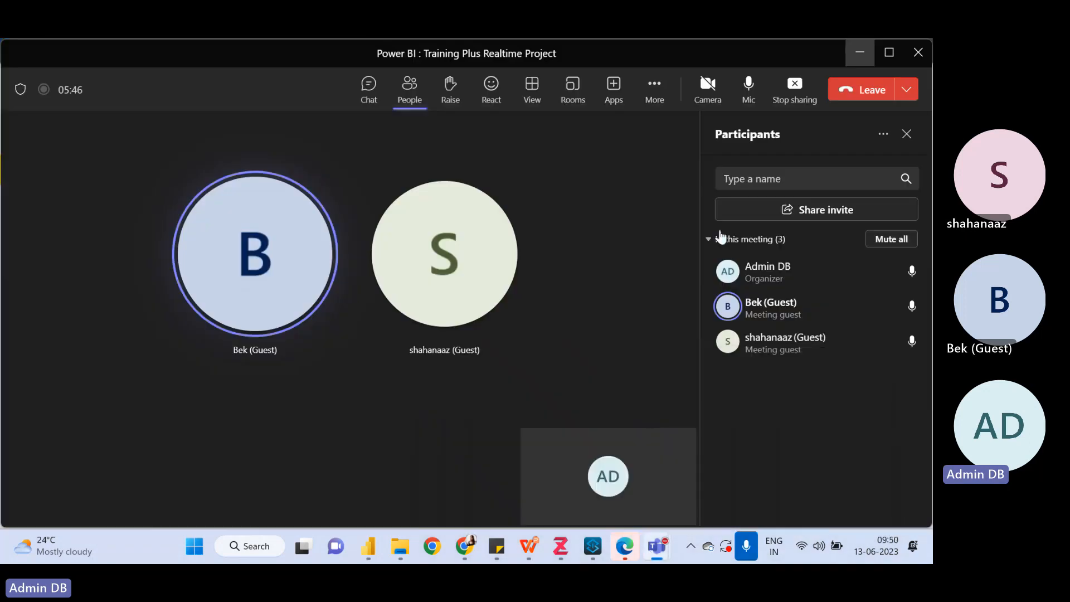
left_click(794, 92)
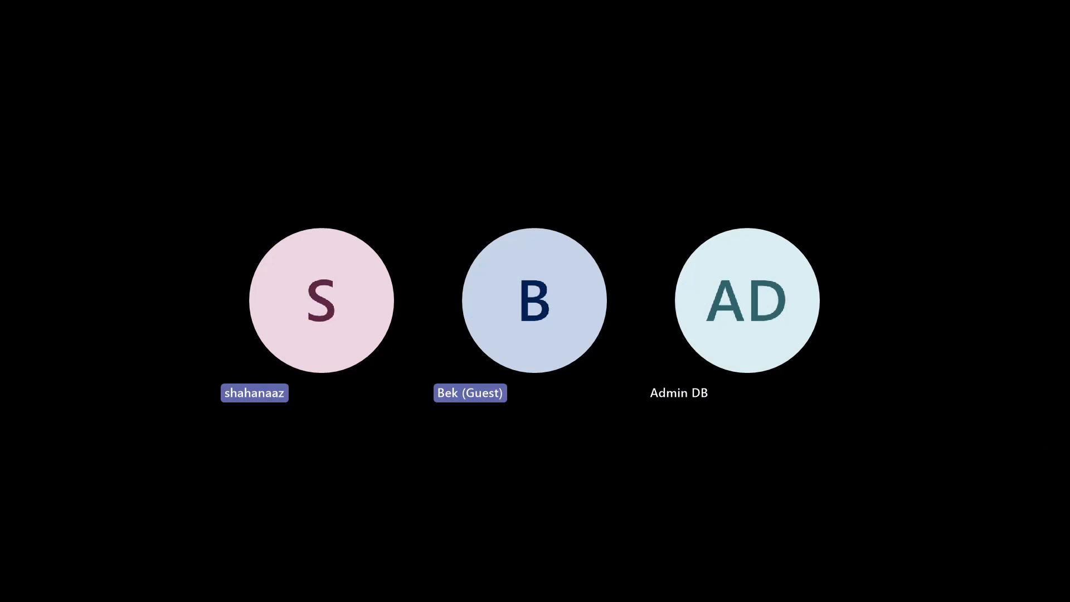